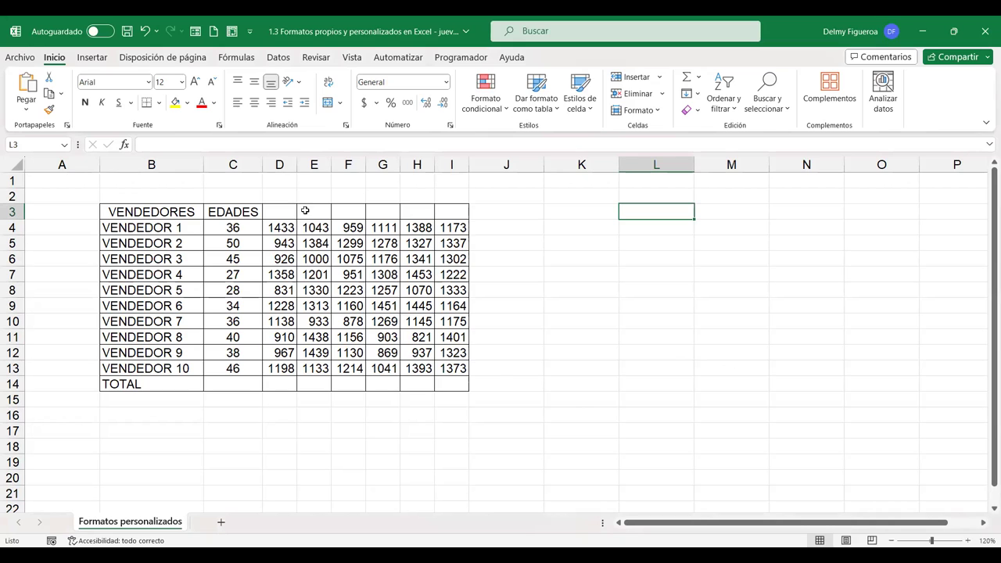
Select the sales figures, then open Format Cells for VENDEDOR 1's 1388 cell
{"action": "left_click_drag", "start_coordinate": [294, 209], "coordinate": [459, 209]}
{"action": "left_click_drag", "start_coordinate": [275, 228], "coordinate": [455, 365]}
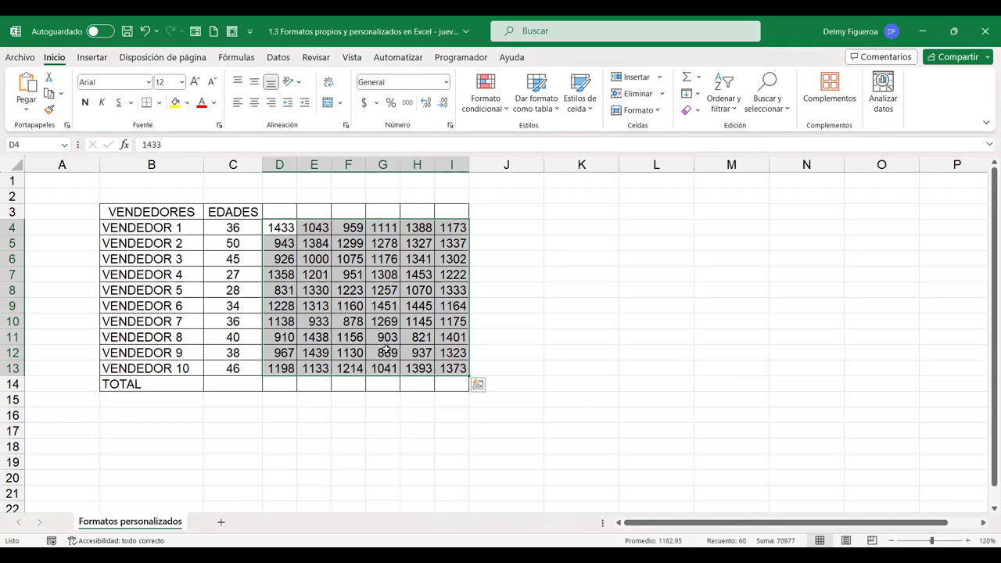
{"action": "left_click", "coordinate": [315, 383]}
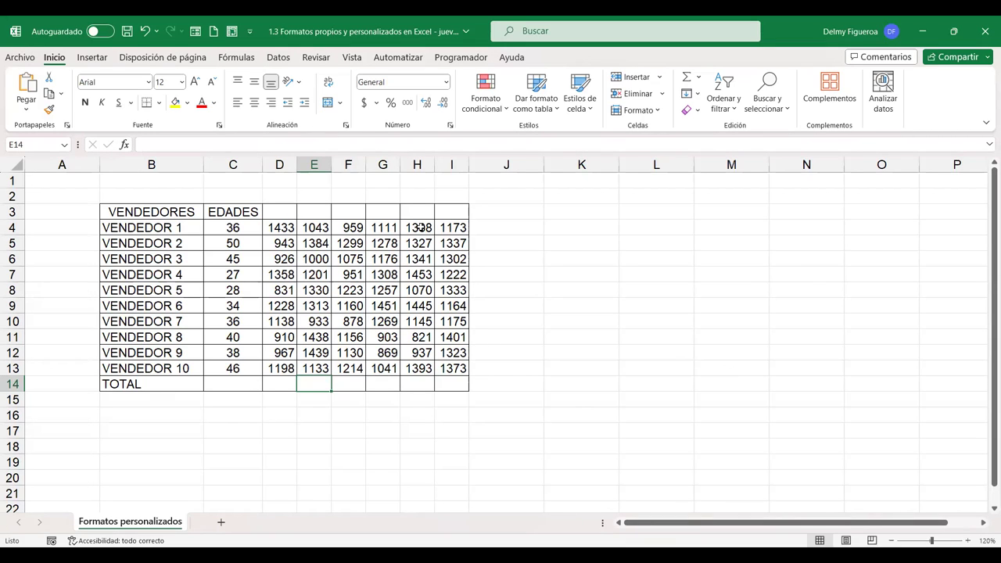
{"action": "left_click", "coordinate": [421, 226]}
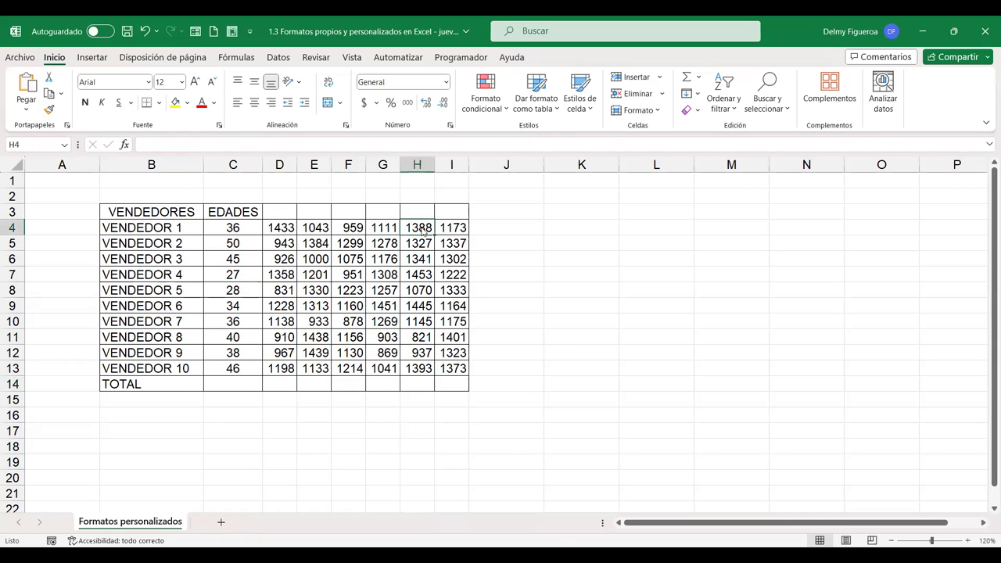
{"action": "right_click", "coordinate": [422, 229]}
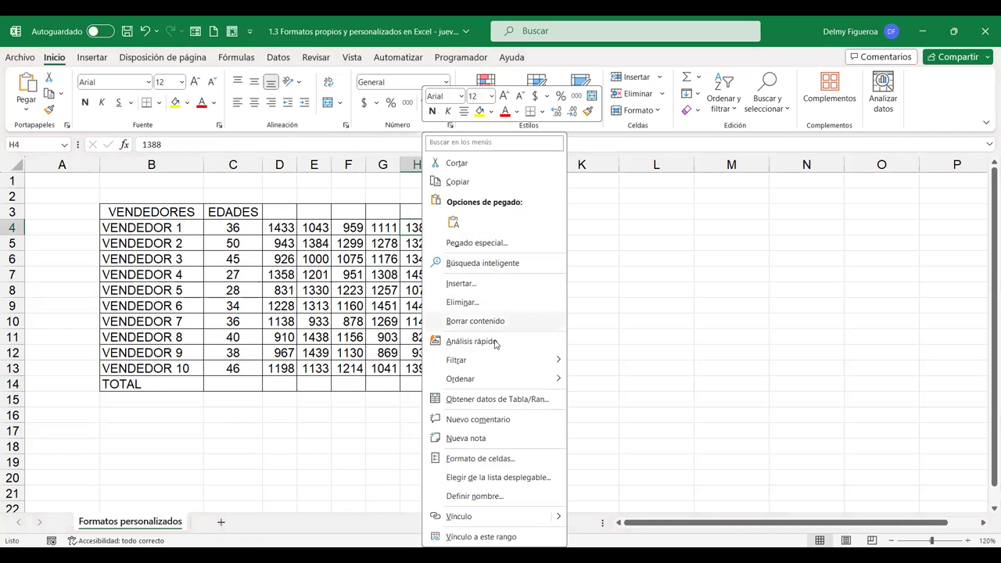
{"action": "left_click", "coordinate": [520, 464]}
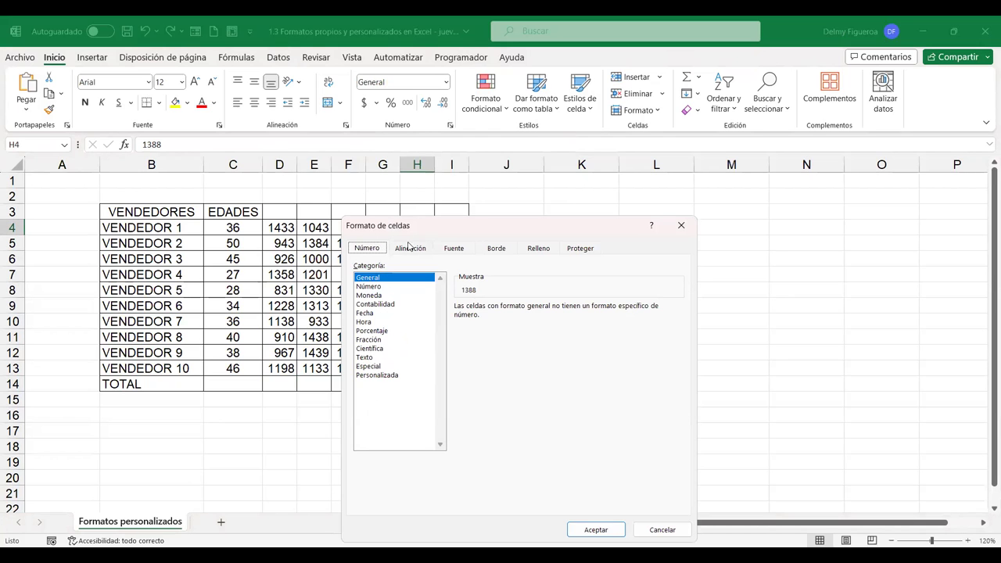
Browse the Alignment, Font, Border, Fill and Protection tabs, then close without changes
{"action": "left_click", "coordinate": [411, 248]}
{"action": "left_click", "coordinate": [455, 250]}
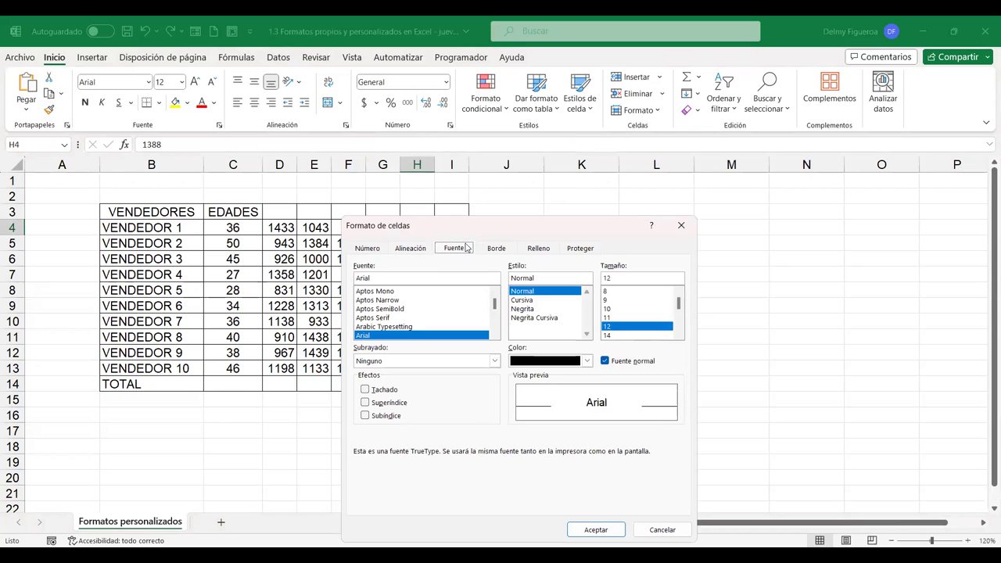
{"action": "left_click", "coordinate": [503, 249]}
{"action": "left_click", "coordinate": [546, 250]}
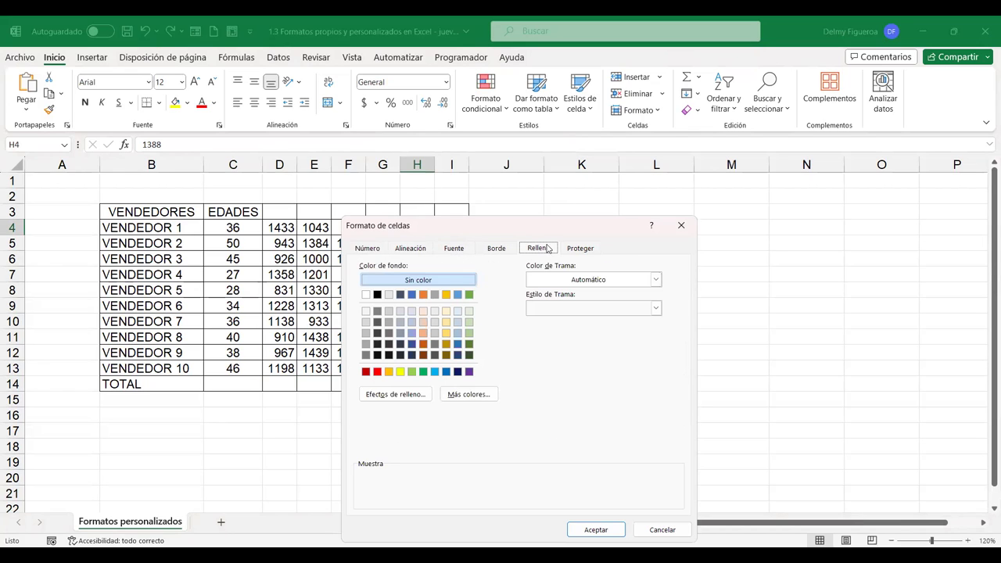
{"action": "left_click", "coordinate": [583, 252]}
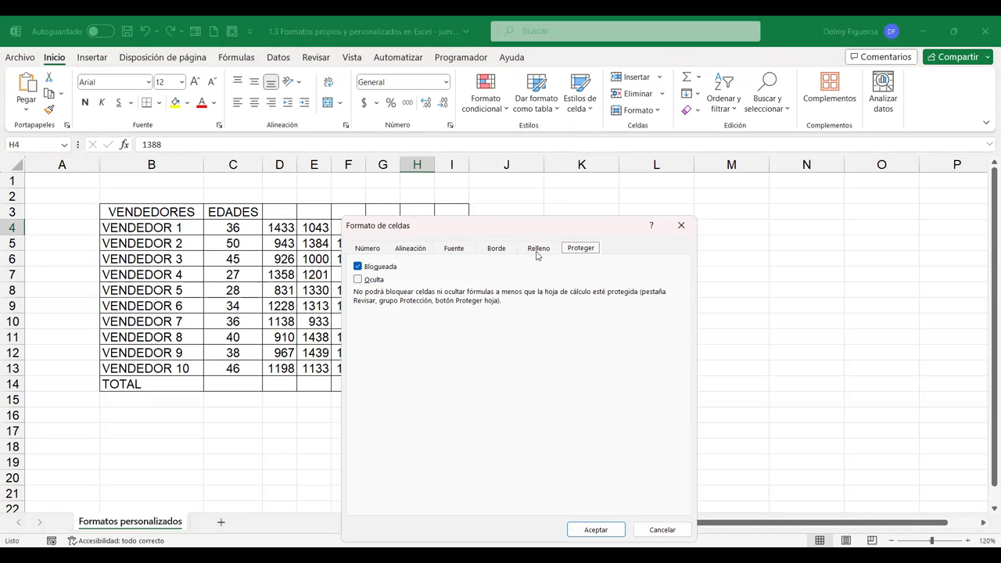
{"action": "left_click", "coordinate": [538, 250]}
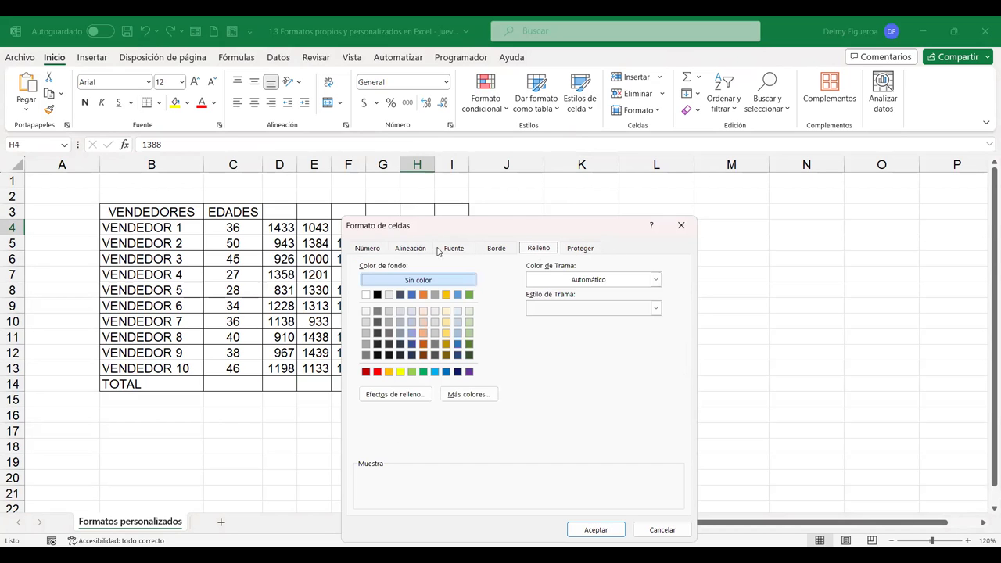
{"action": "left_click", "coordinate": [659, 532]}
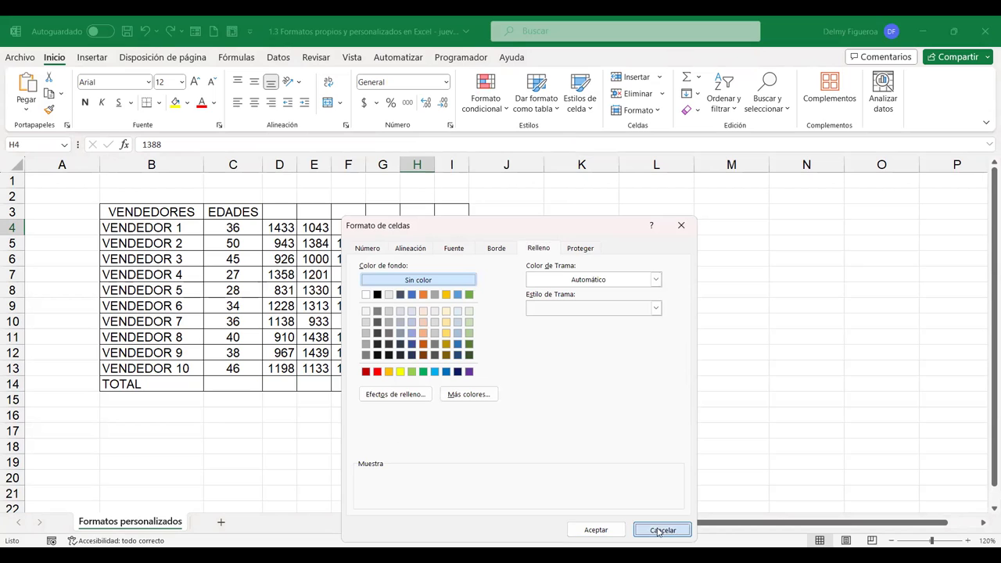
{"action": "left_click", "coordinate": [522, 261]}
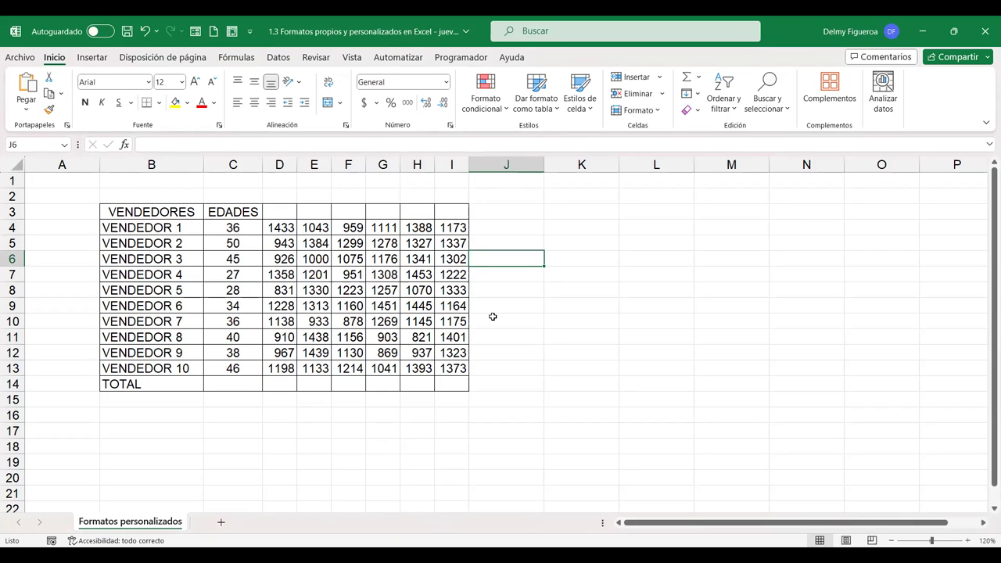
Reopen Format Cells with Ctrl+1, including on the 1433 cell, closing each time unchanged
{"action": "key", "text": "ctrl+1"}
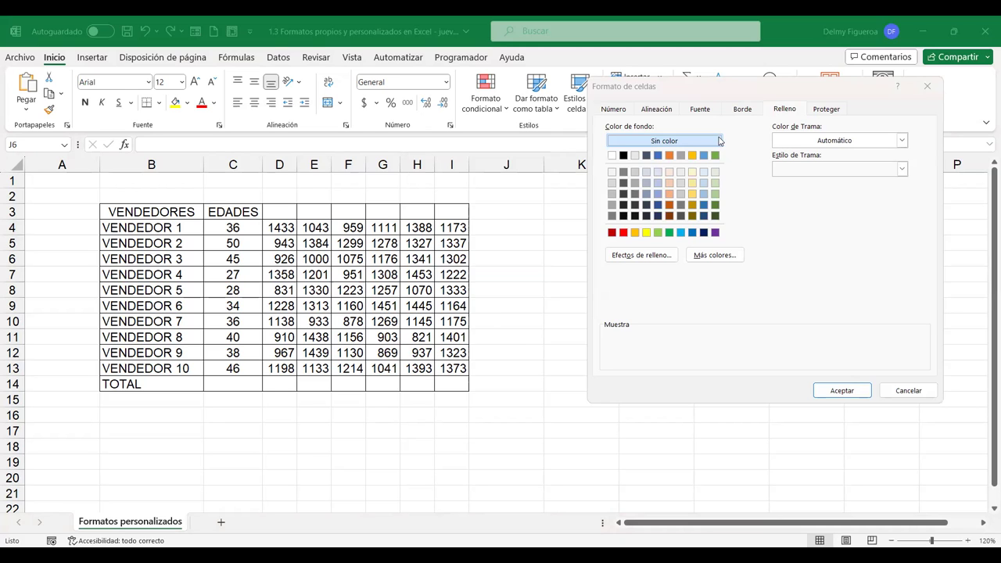
{"action": "left_click", "coordinate": [825, 447]}
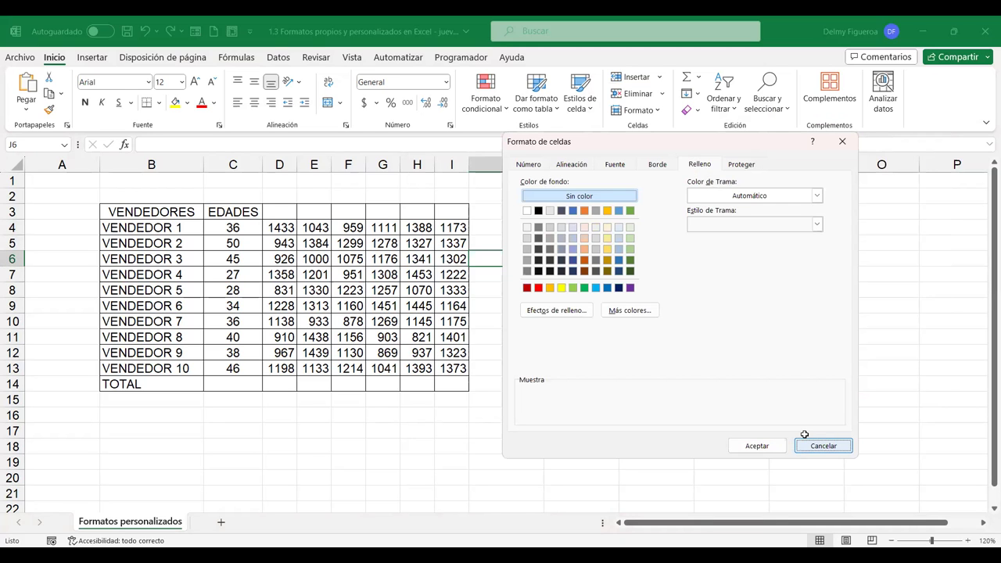
{"action": "left_click", "coordinate": [275, 225]}
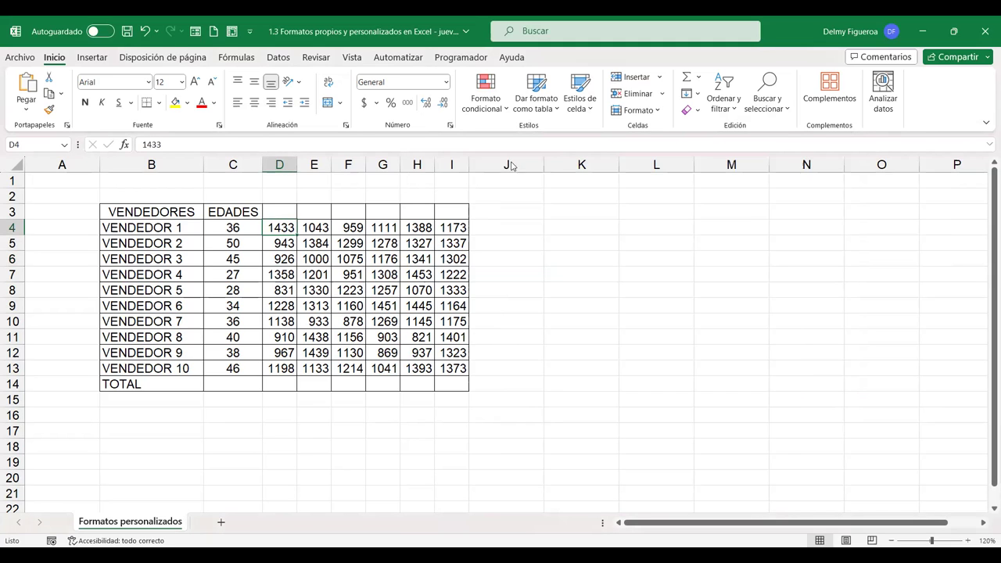
{"action": "key", "text": "ctrl+1"}
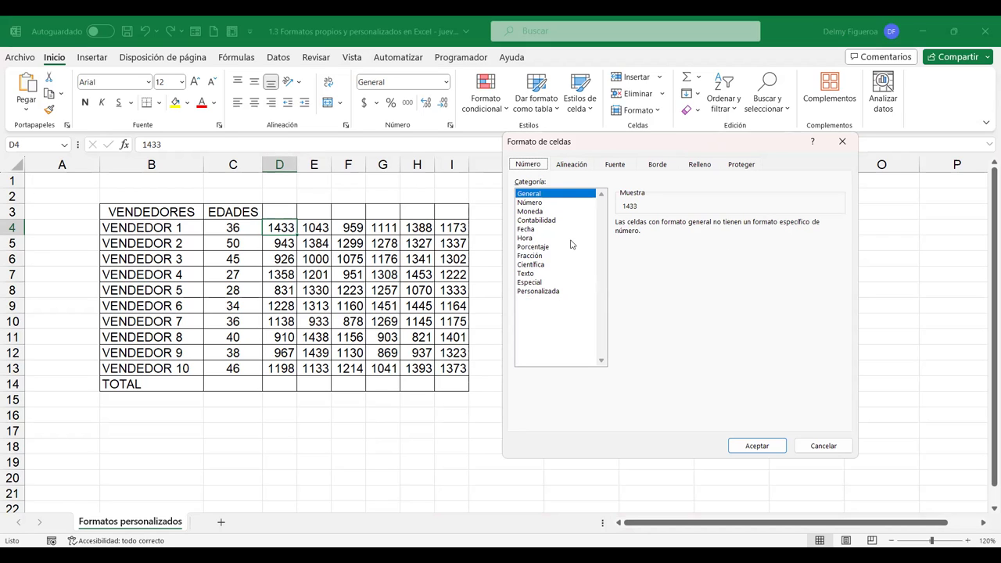
{"action": "left_click", "coordinate": [838, 448]}
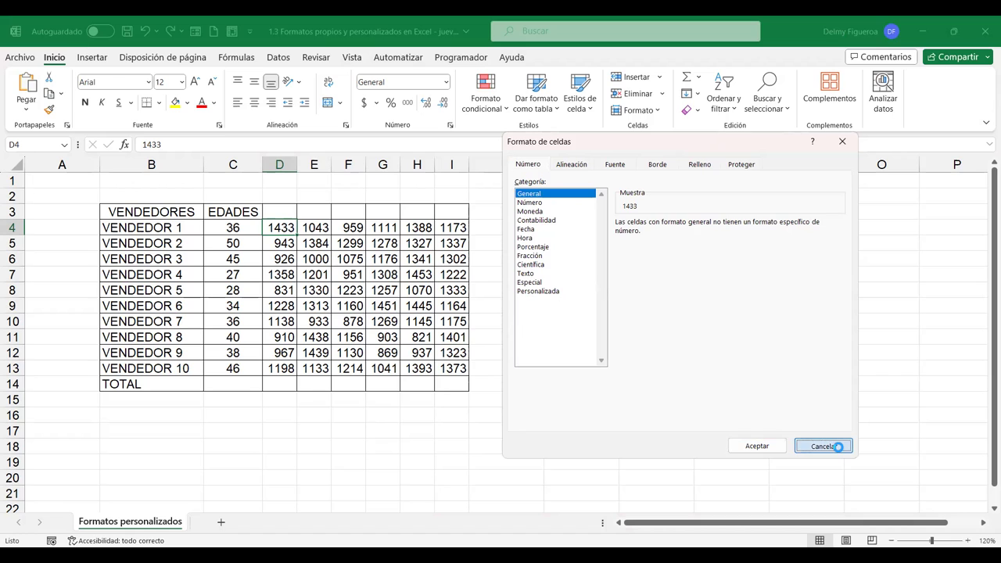
Enter 12, -12, 0 and Textos in cells K3 through N3
{"action": "left_click", "coordinate": [585, 211]}
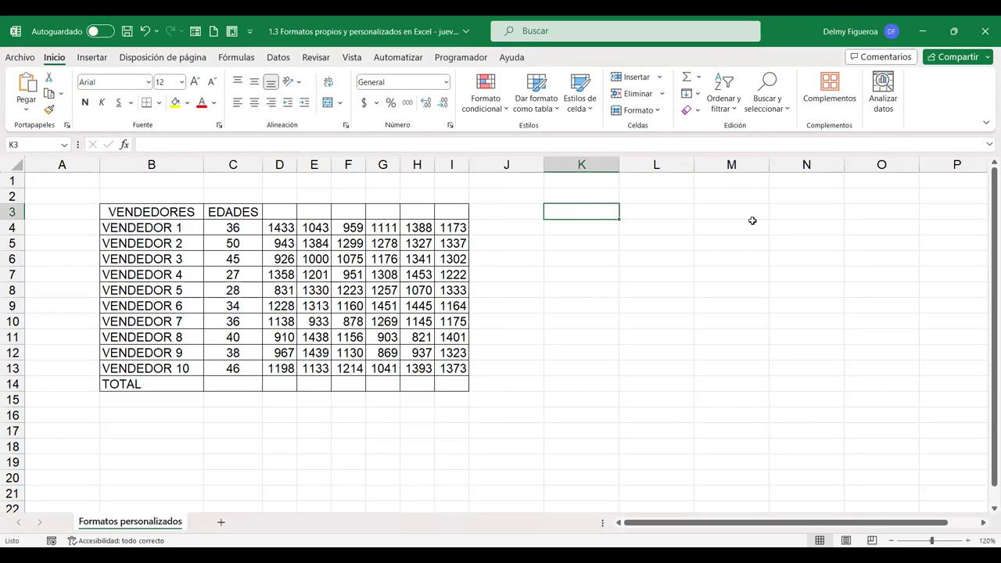
{"action": "type", "text": "12"}
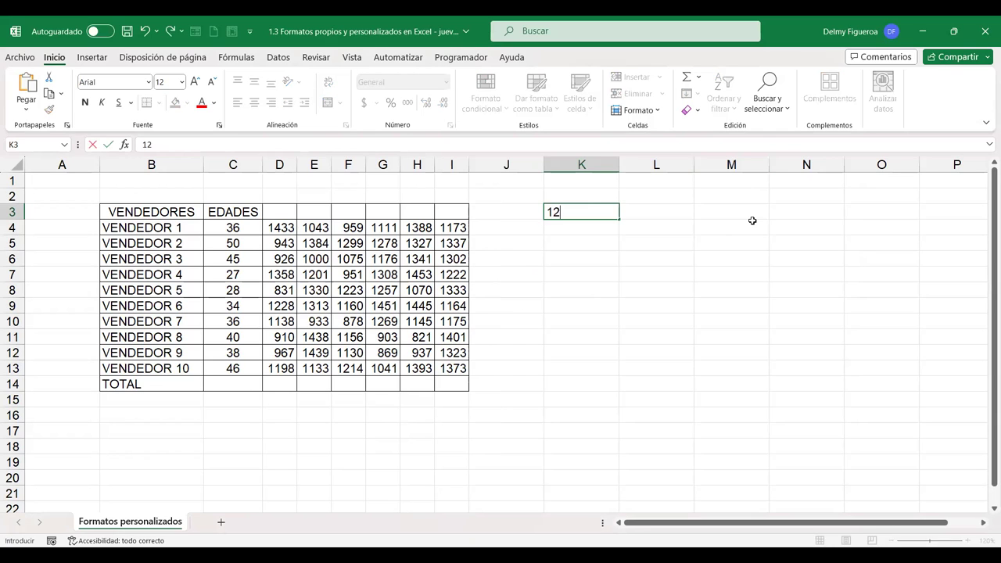
{"action": "key", "text": "Tab"}
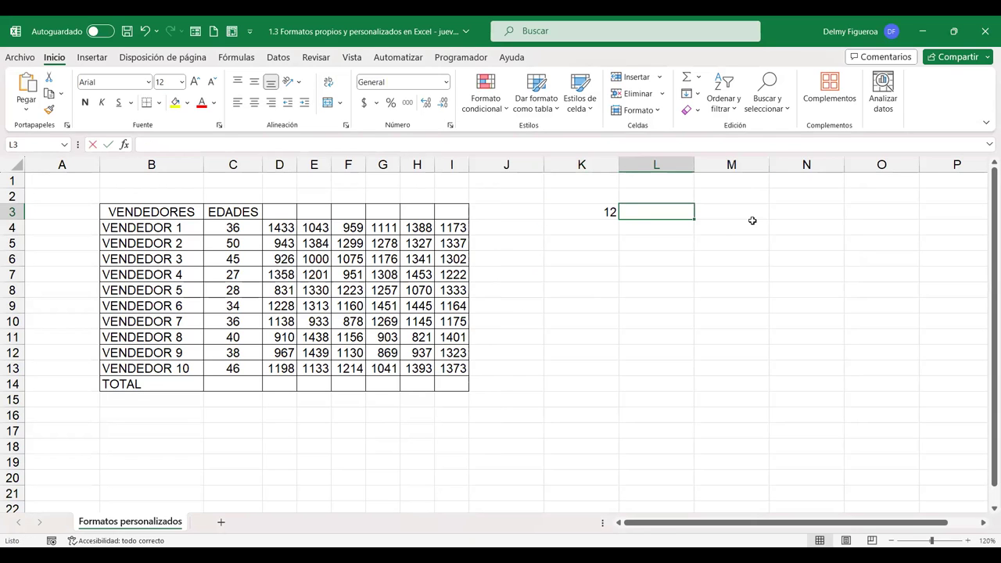
{"action": "type", "text": "-12"}
{"action": "key", "text": "Tab"}
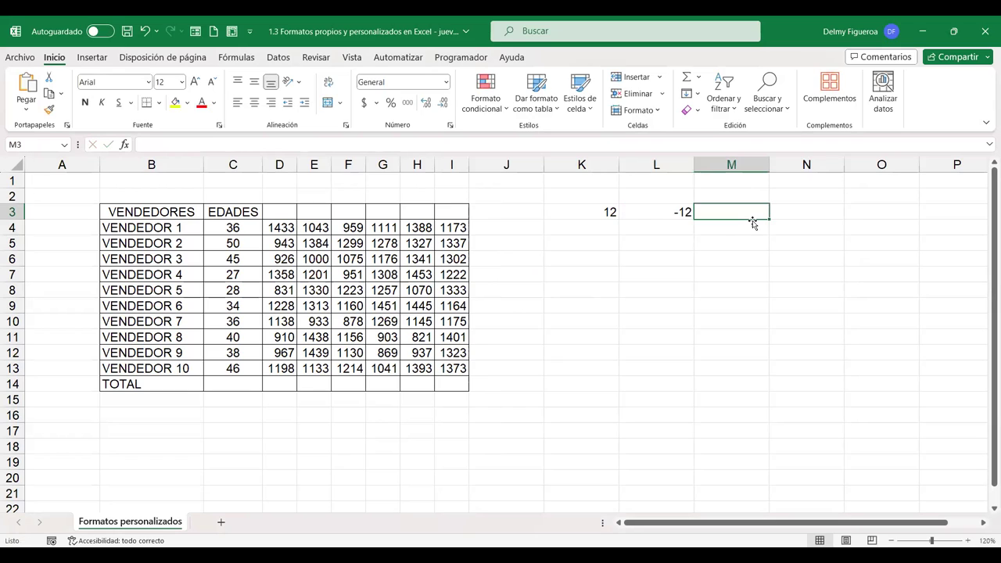
{"action": "type", "text": "0"}
{"action": "key", "text": "Tab"}
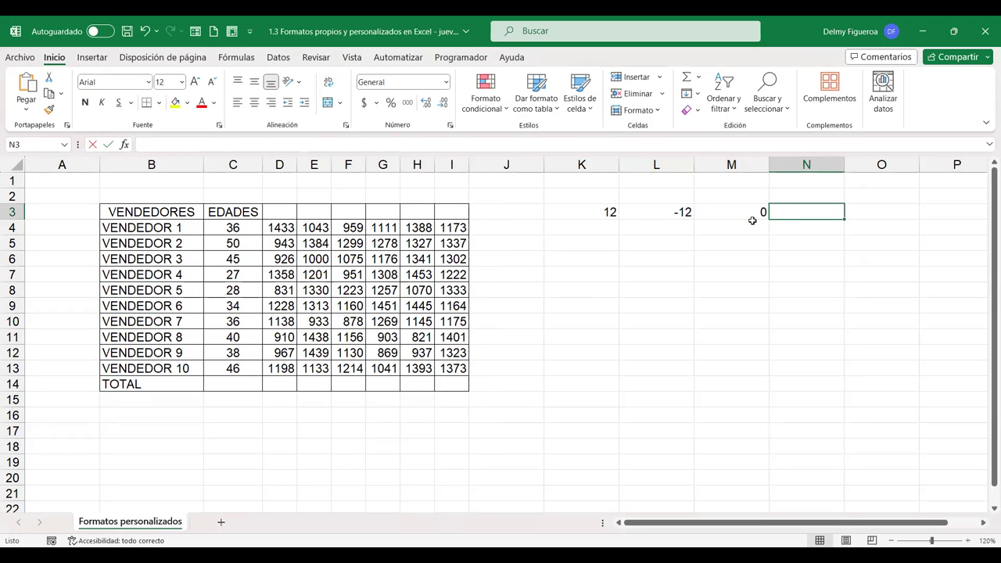
{"action": "type", "text": "Textos"}
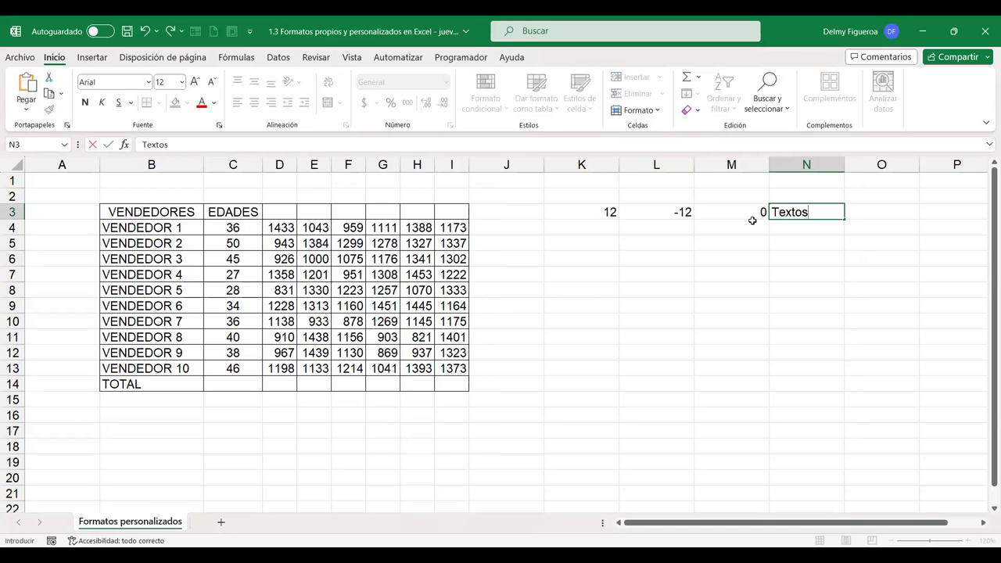
{"action": "key", "text": "Tab"}
Review the sample values 12, -12, 0 and Textos across K3 to N3
{"action": "key", "text": "Left"}
{"action": "key", "text": "Left"}
{"action": "key", "text": "Left"}
{"action": "key", "text": "Left"}
{"action": "key", "text": "Right"}
{"action": "key", "text": "Right"}
{"action": "key", "text": "Right"}
{"action": "key", "text": "Left"}
{"action": "key", "text": "Left"}
{"action": "key", "text": "Left"}
{"action": "key", "text": "Right"}
{"action": "key", "text": "Right"}
{"action": "key", "text": "Right"}
{"action": "key", "text": "Down"}
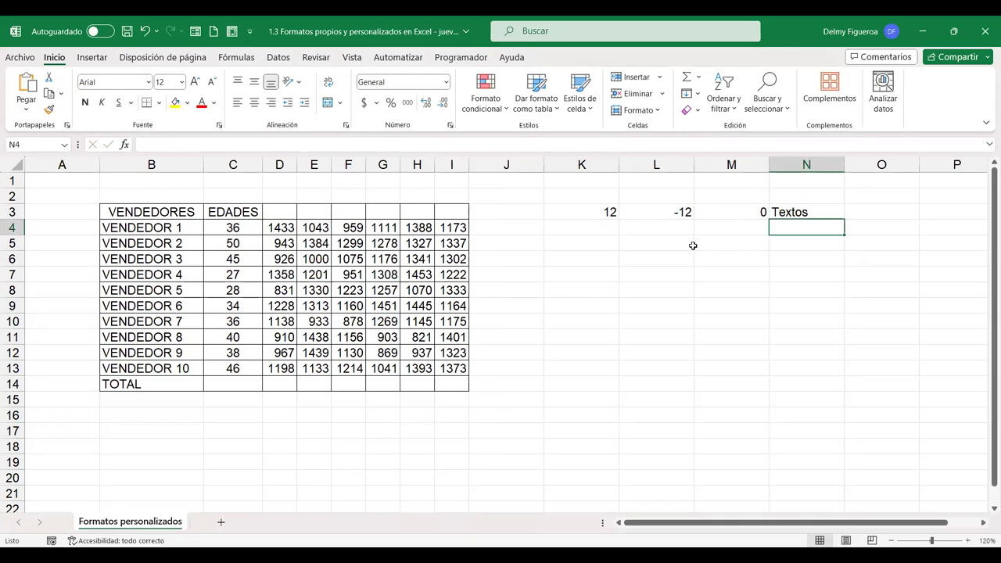
{"action": "left_click", "coordinate": [595, 209]}
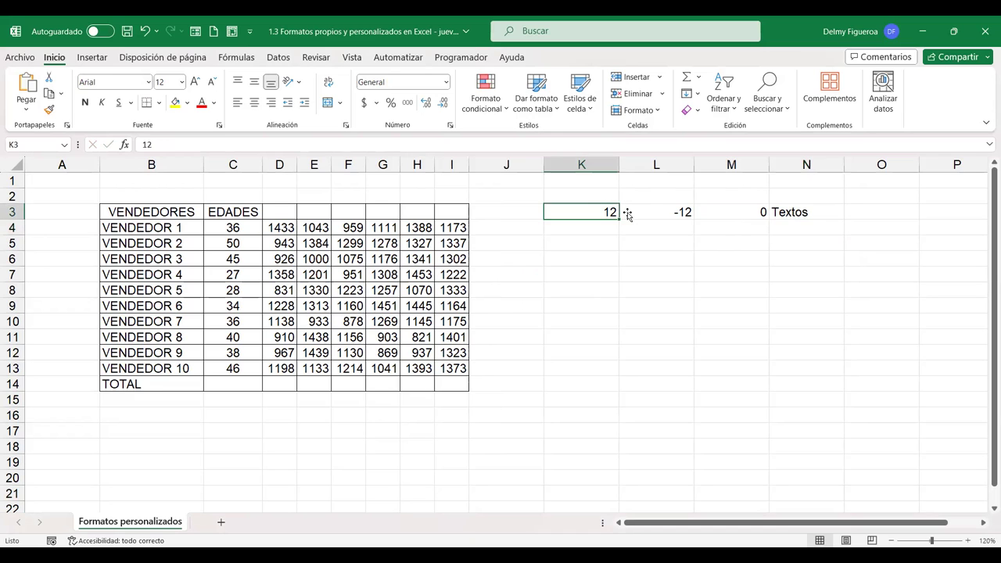
{"action": "left_click", "coordinate": [670, 210]}
{"action": "left_click", "coordinate": [600, 210]}
{"action": "left_click", "coordinate": [677, 211]}
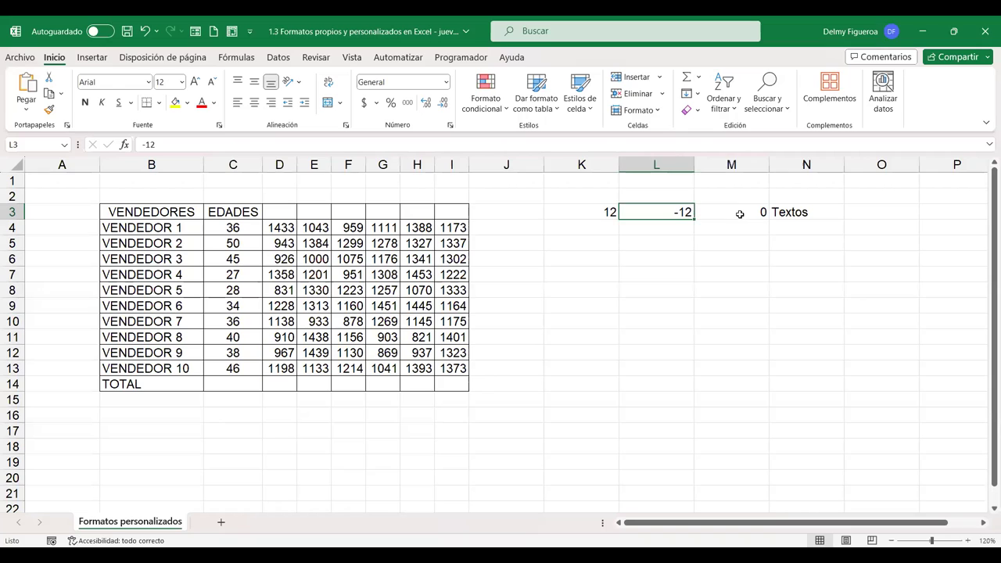
{"action": "left_click", "coordinate": [740, 214]}
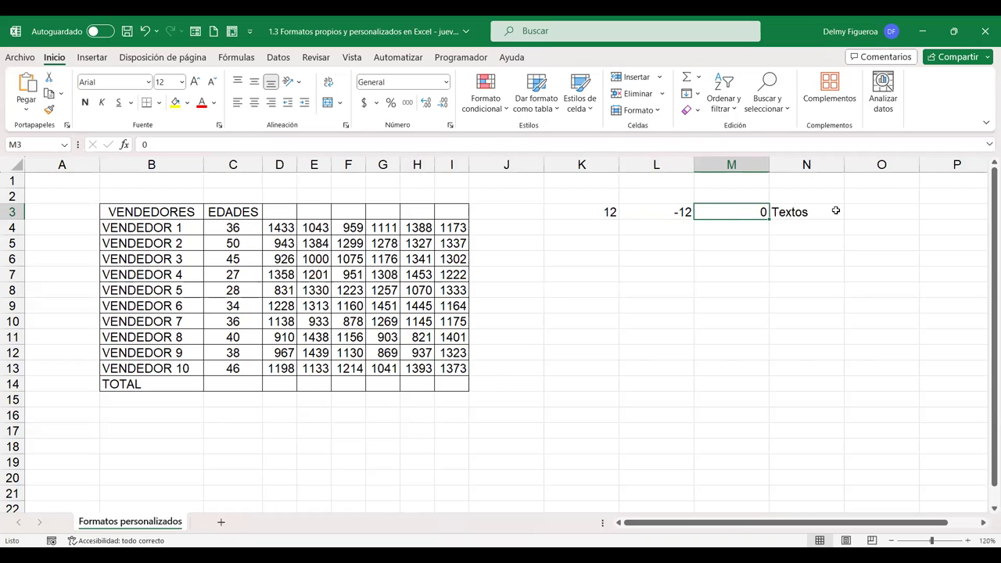
{"action": "left_click", "coordinate": [797, 212]}
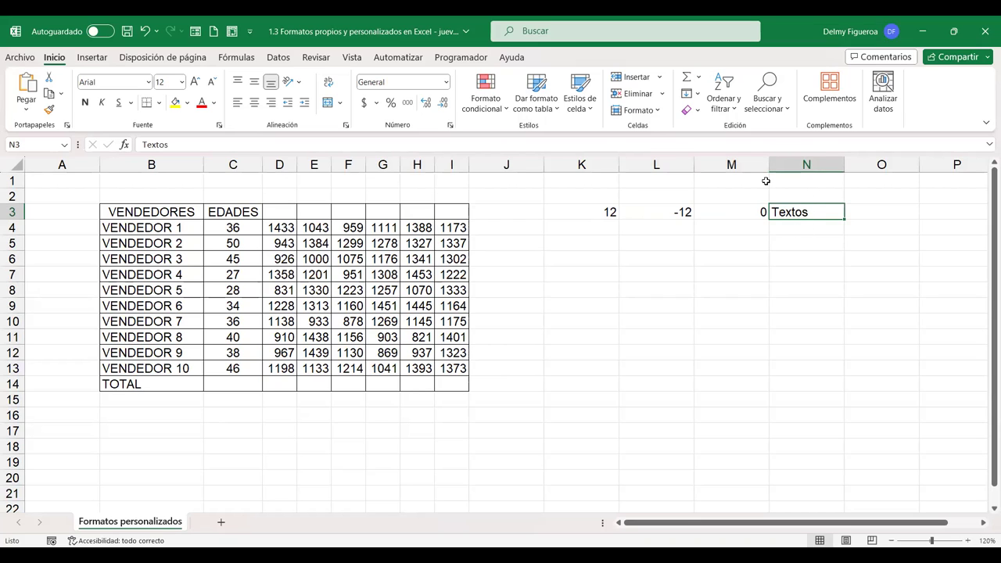
{"action": "left_click", "coordinate": [594, 264]}
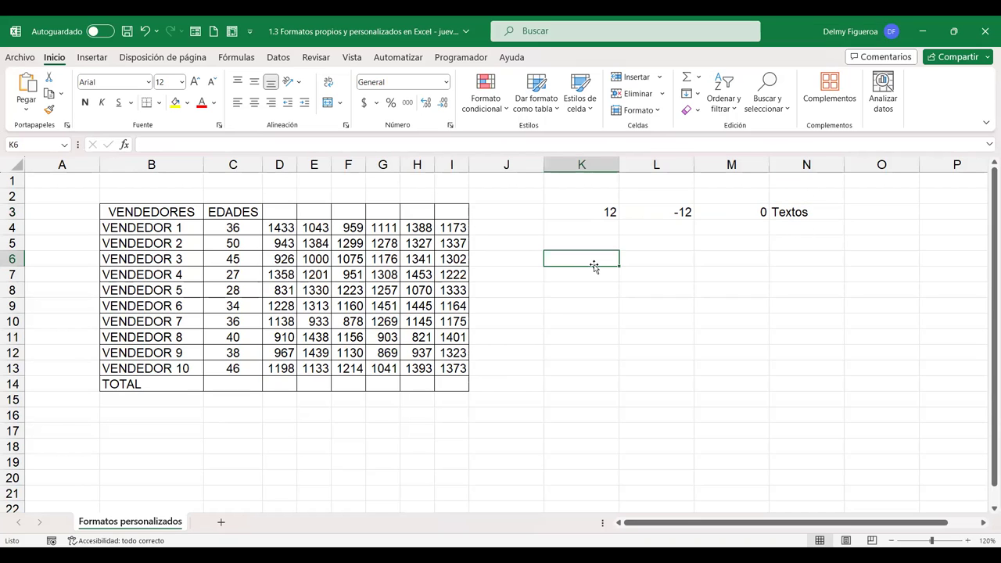
View the Número category in Format Cells and cancel without applying it
{"action": "key", "text": "ctrl+1"}
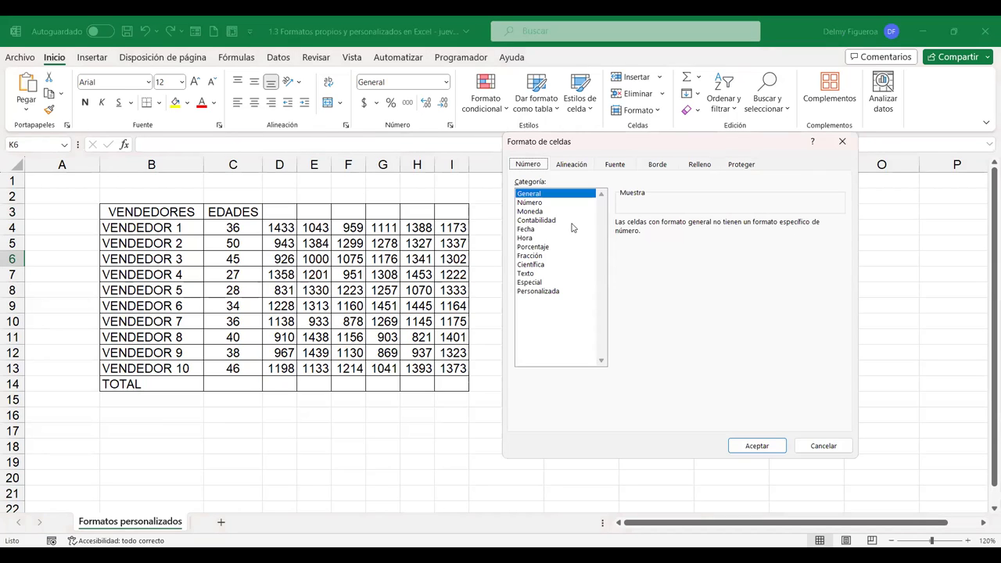
{"action": "left_click", "coordinate": [530, 203]}
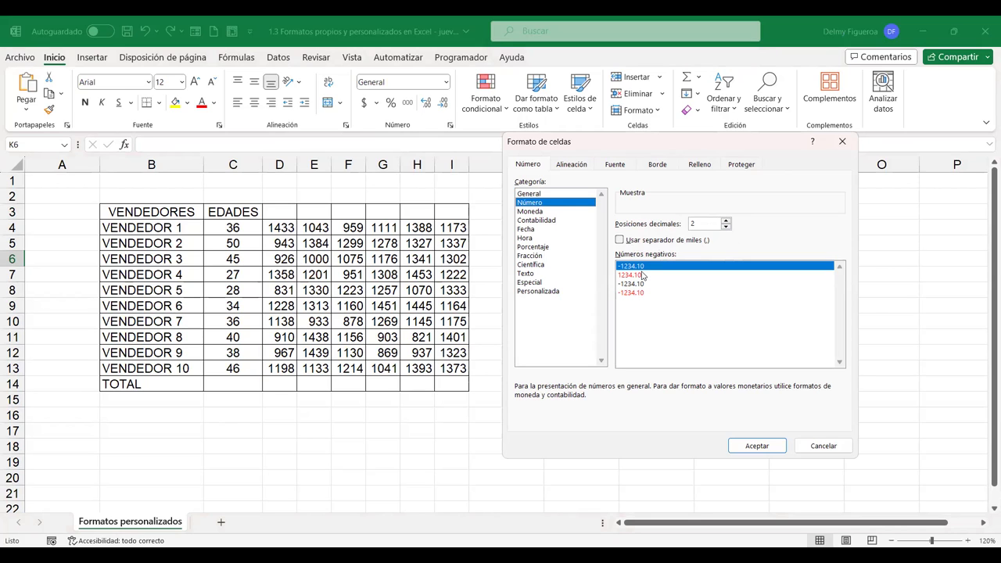
{"action": "left_click", "coordinate": [844, 447]}
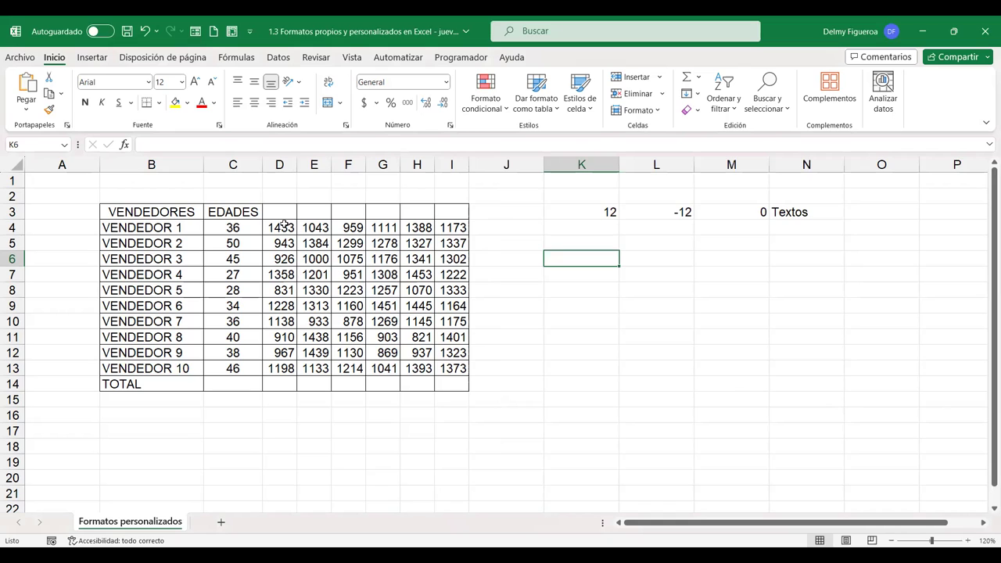
Format D4:D13 as Número with thousands separators and red minus-sign negatives
{"action": "left_click_drag", "start_coordinate": [283, 225], "coordinate": [284, 367]}
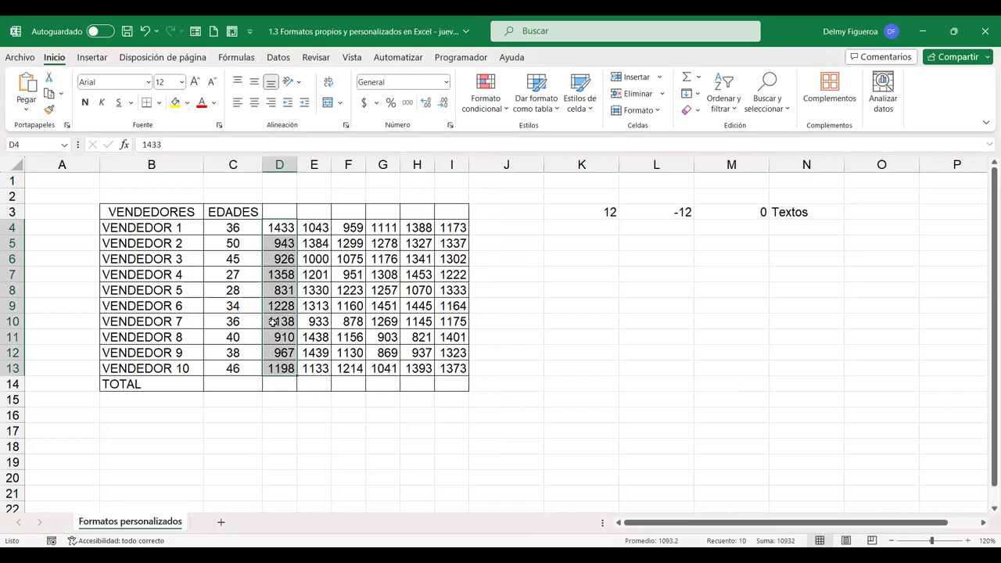
{"action": "key", "text": "ctrl+1"}
{"action": "left_click", "coordinate": [530, 202]}
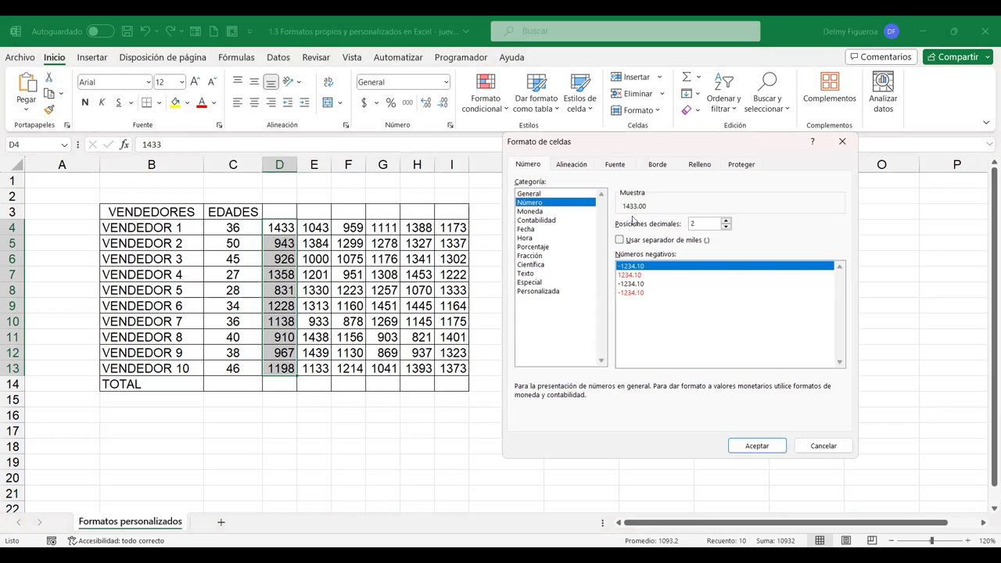
{"action": "left_click", "coordinate": [620, 240]}
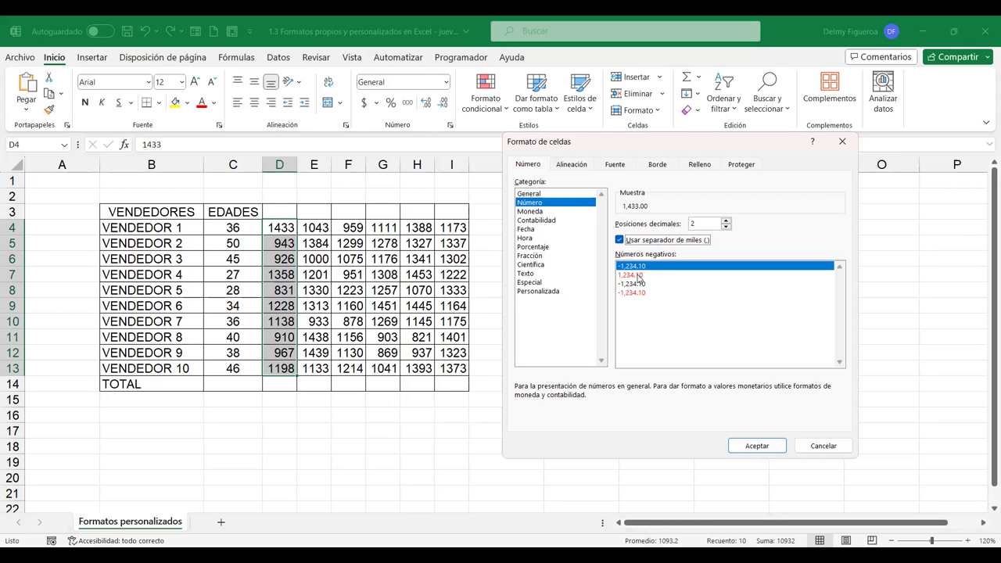
{"action": "left_click", "coordinate": [634, 274]}
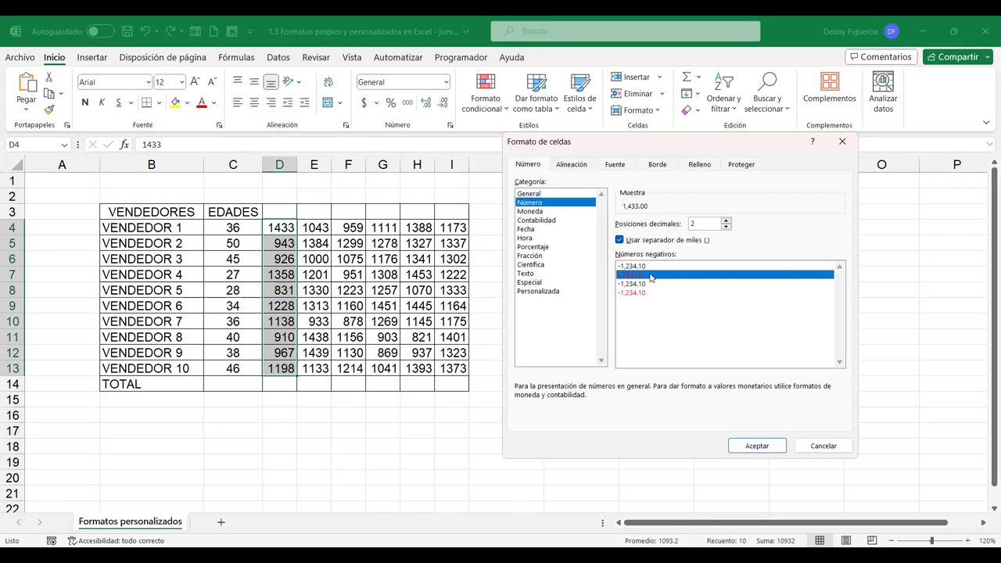
{"action": "left_click", "coordinate": [639, 284]}
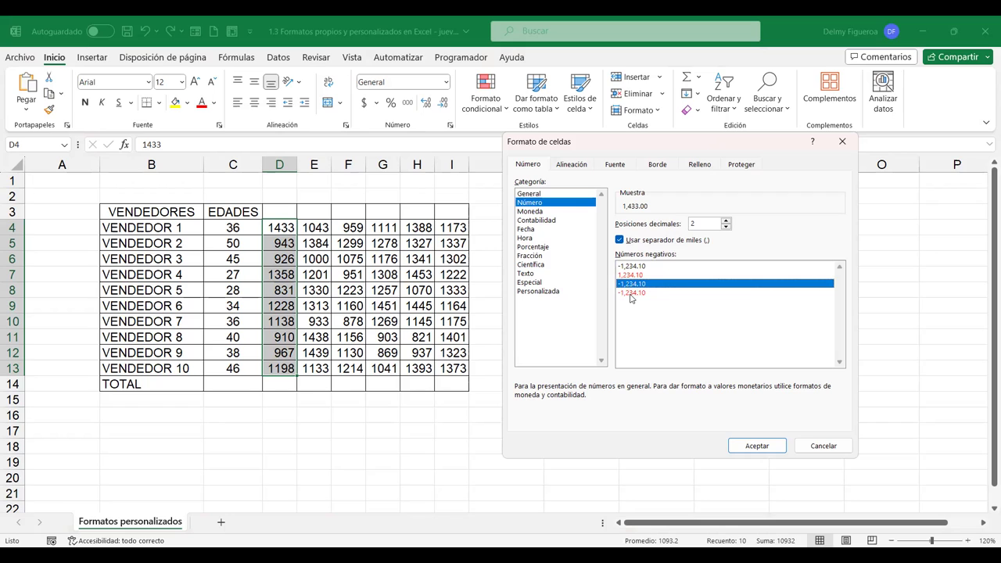
{"action": "left_click", "coordinate": [632, 294]}
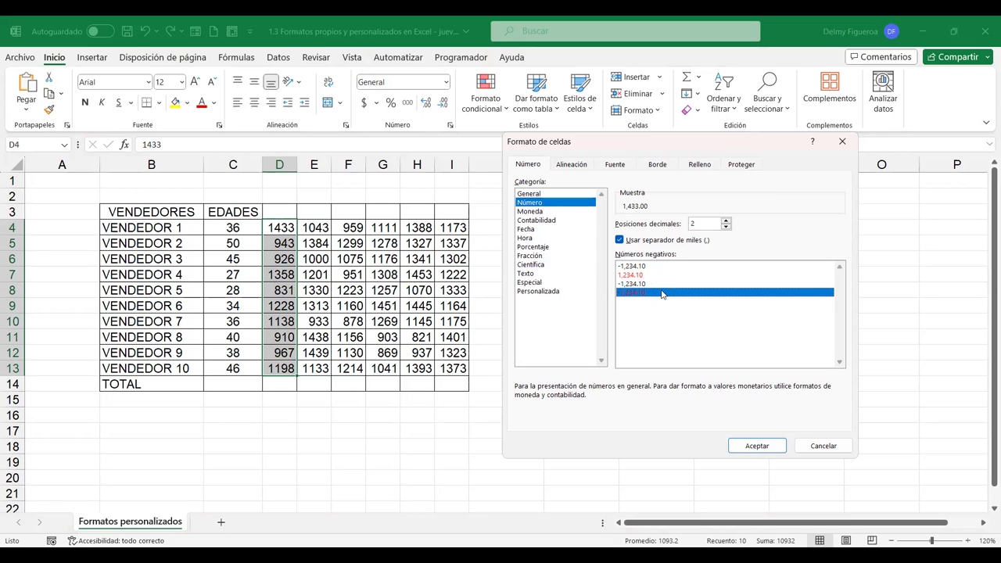
{"action": "left_click", "coordinate": [757, 445]}
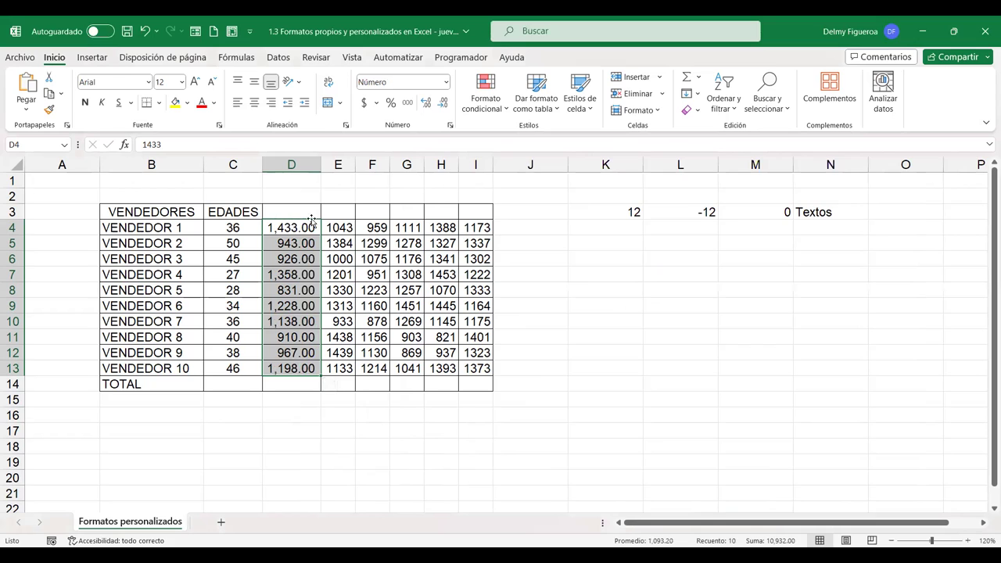
Change D4 to -1433 so it displays as red -1,433.00
{"action": "mouse_move", "coordinate": [311, 274]}
{"action": "left_click", "coordinate": [291, 224]}
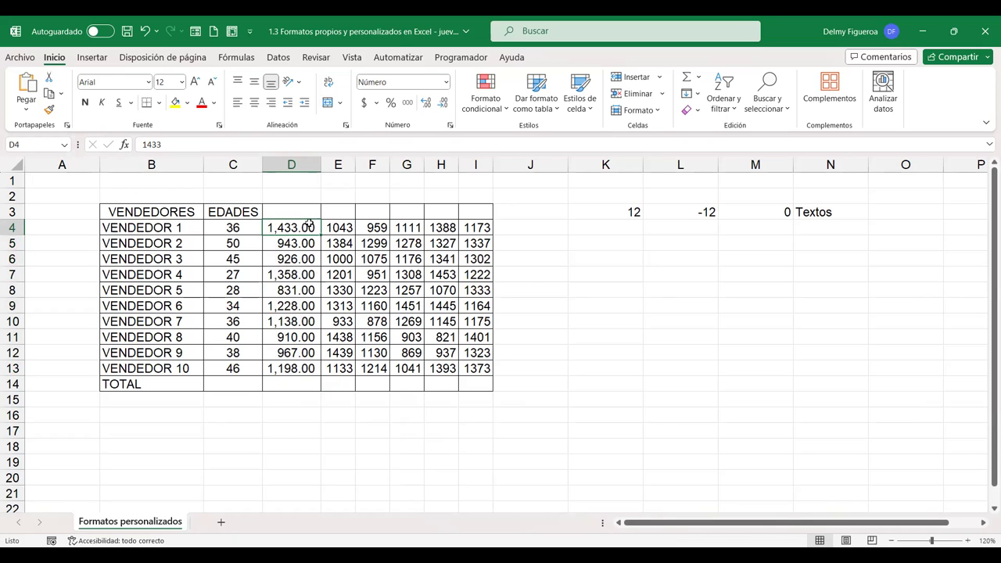
{"action": "type", "text": "-1433"}
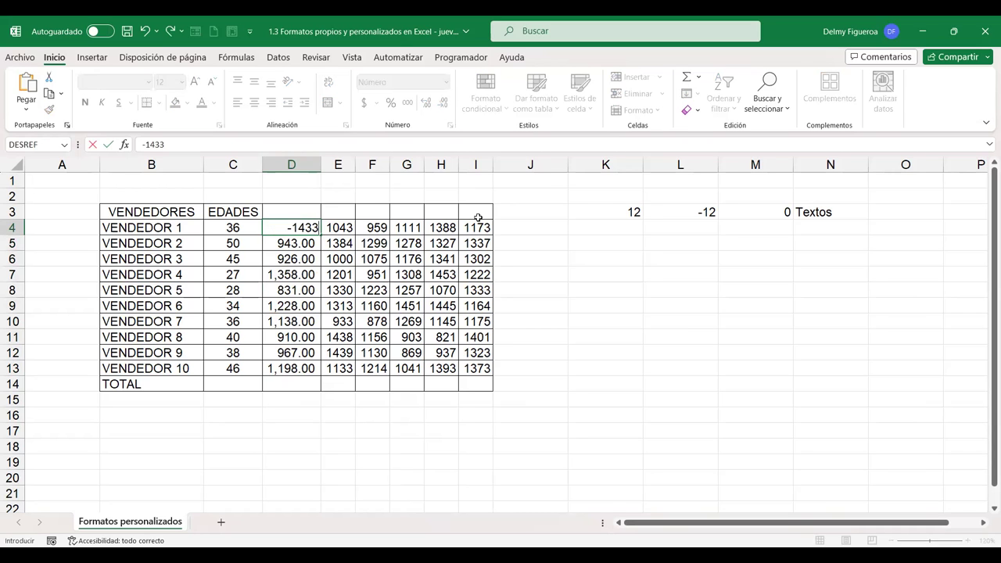
{"action": "key", "text": "Return"}
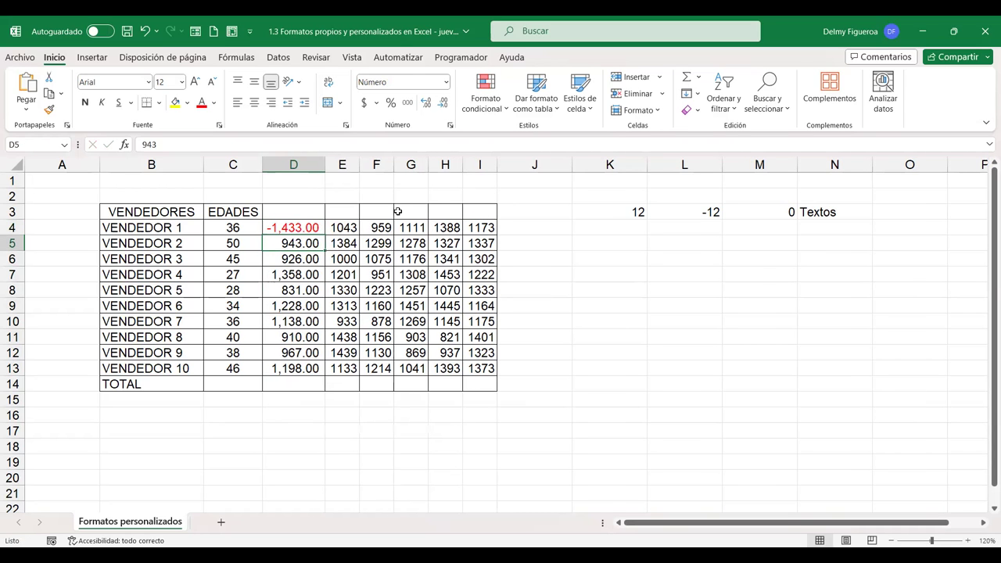
{"action": "left_click", "coordinate": [305, 227]}
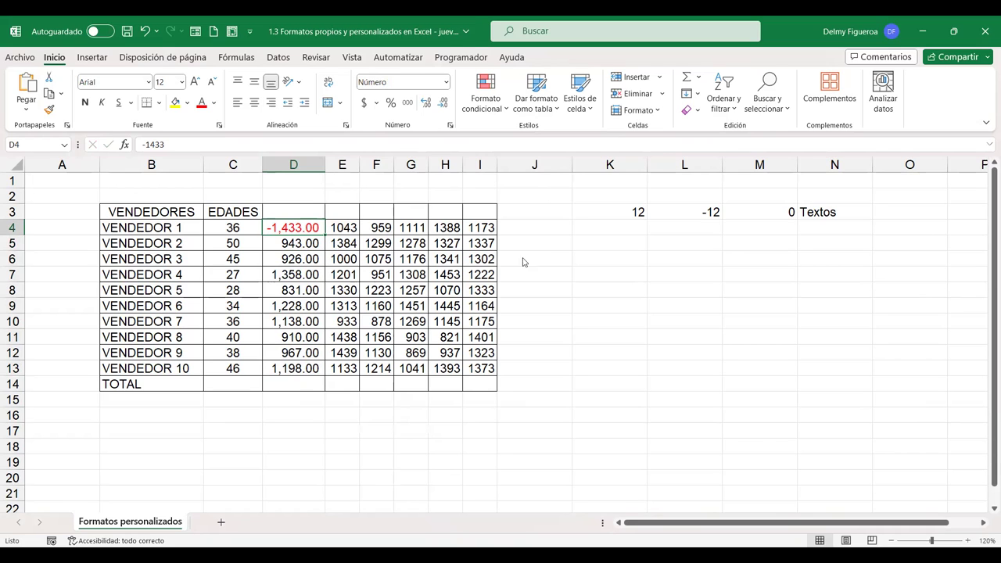
Preview the Moneda category in Format Cells, then cancel
{"action": "key", "text": "ctrl+1"}
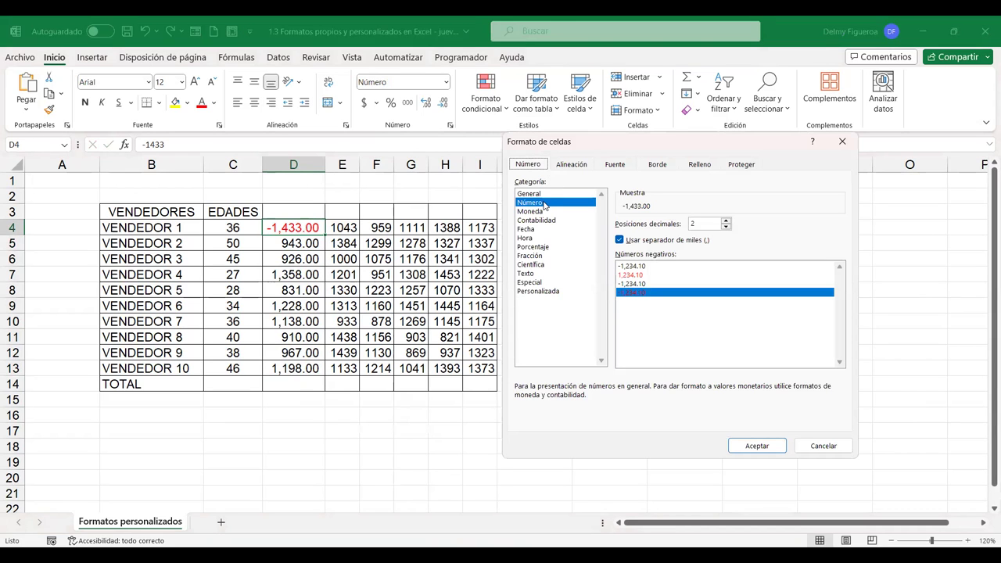
{"action": "left_click", "coordinate": [537, 212]}
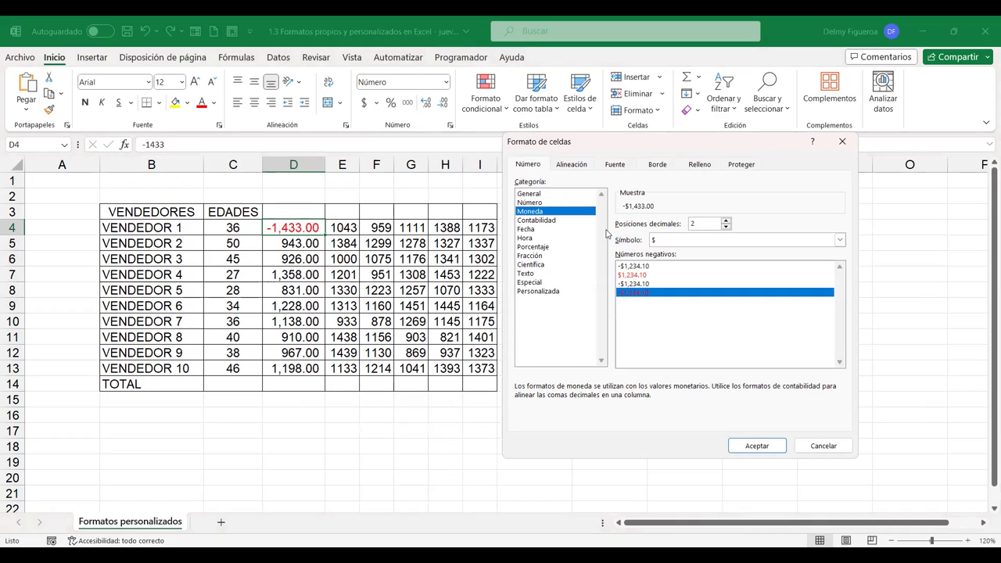
{"action": "left_click", "coordinate": [839, 447]}
Apply Moneda format with the $ symbol and black minus-sign negatives to D4:D13
{"action": "left_click_drag", "start_coordinate": [301, 243], "coordinate": [297, 367]}
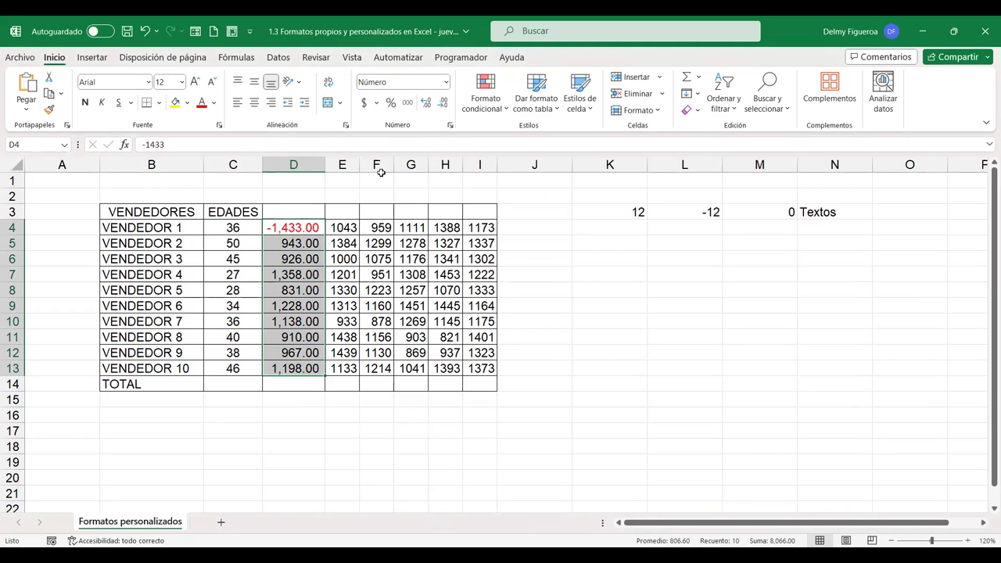
{"action": "left_click", "coordinate": [445, 83]}
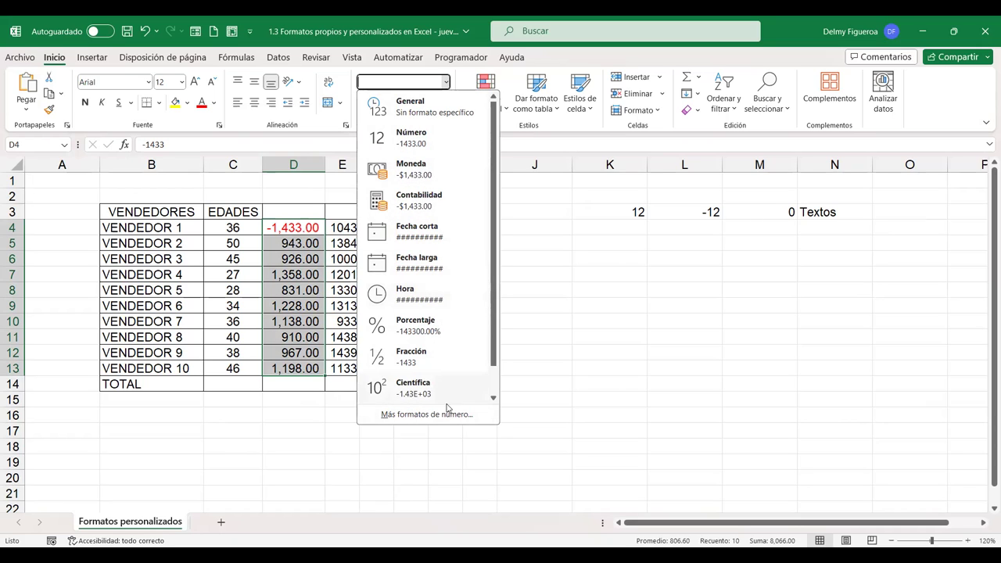
{"action": "left_click", "coordinate": [449, 415]}
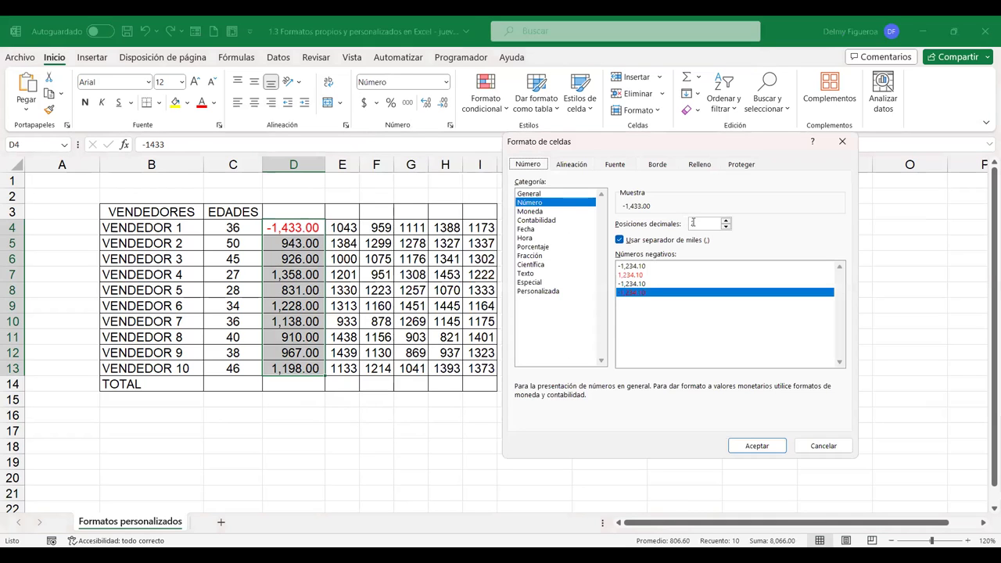
{"action": "left_click", "coordinate": [540, 211]}
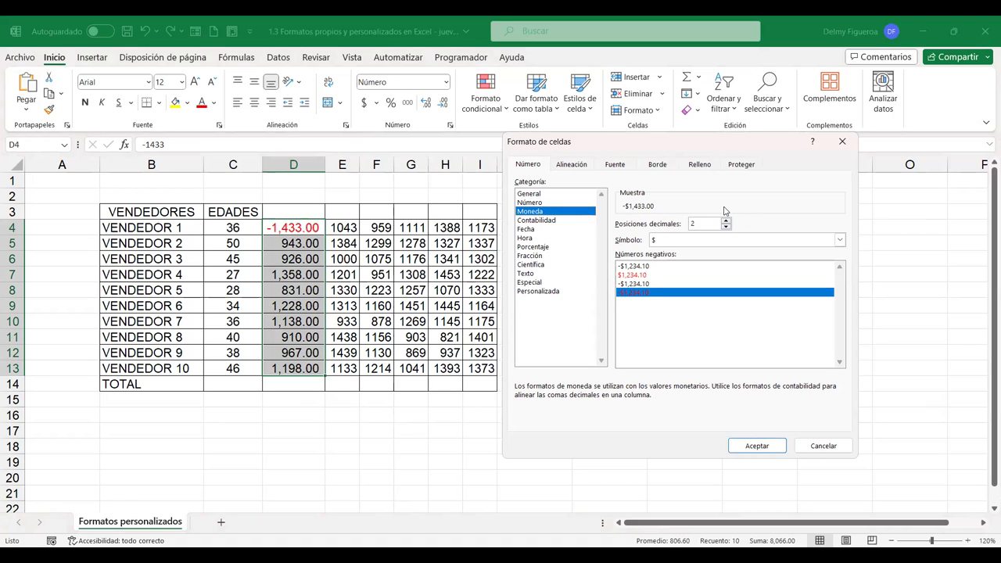
{"action": "left_click", "coordinate": [840, 242]}
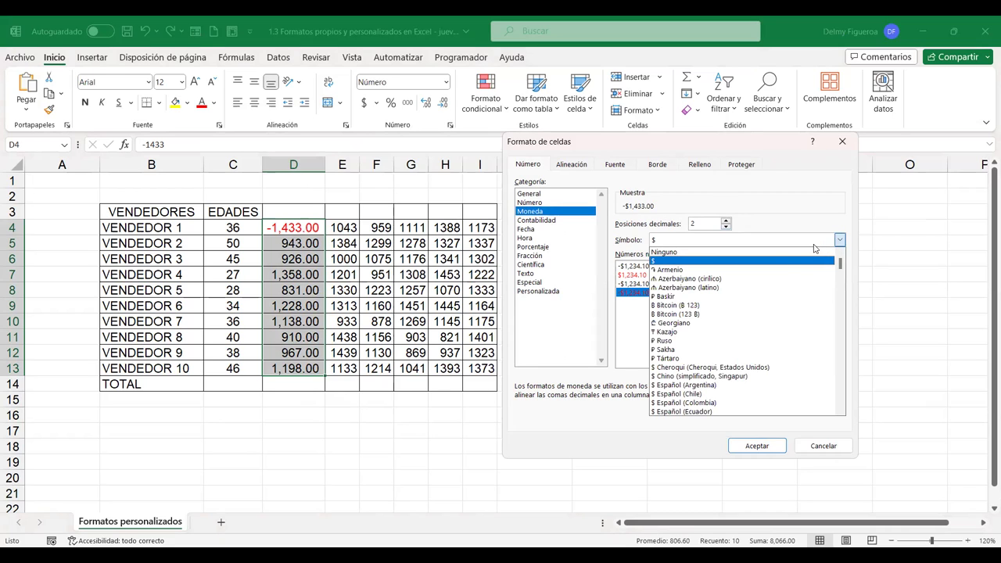
{"action": "left_click", "coordinate": [774, 234]}
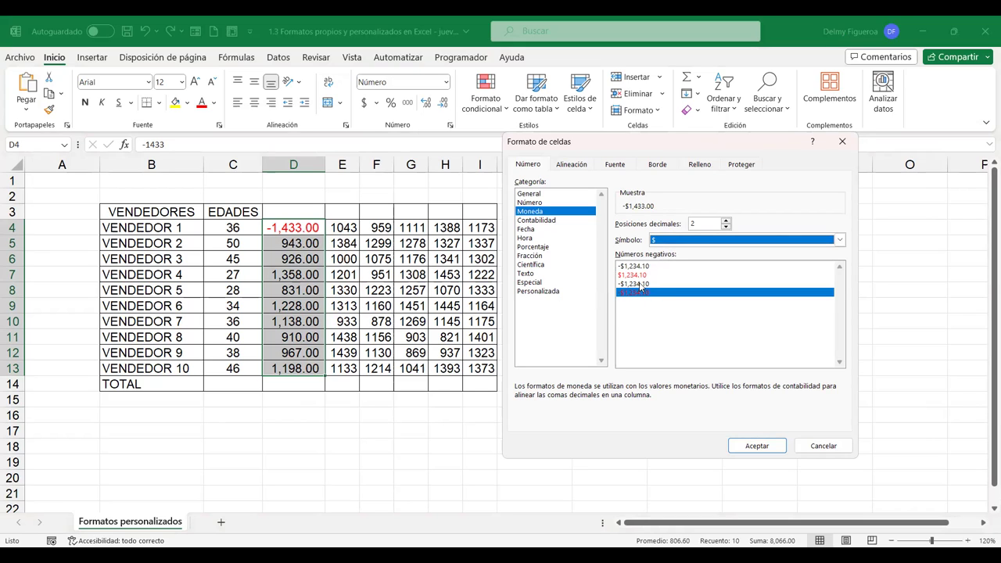
{"action": "left_click", "coordinate": [640, 284]}
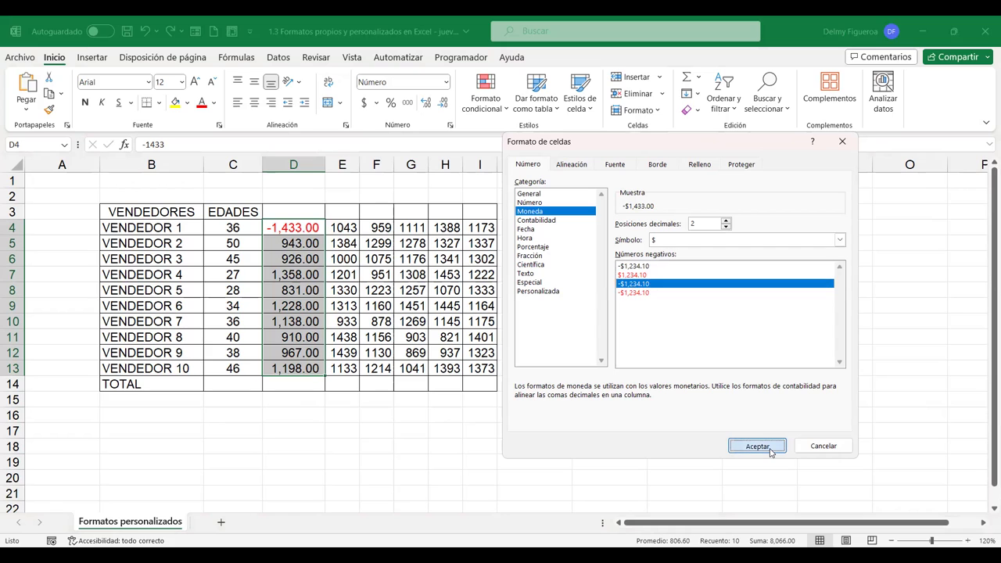
{"action": "key", "text": "Return"}
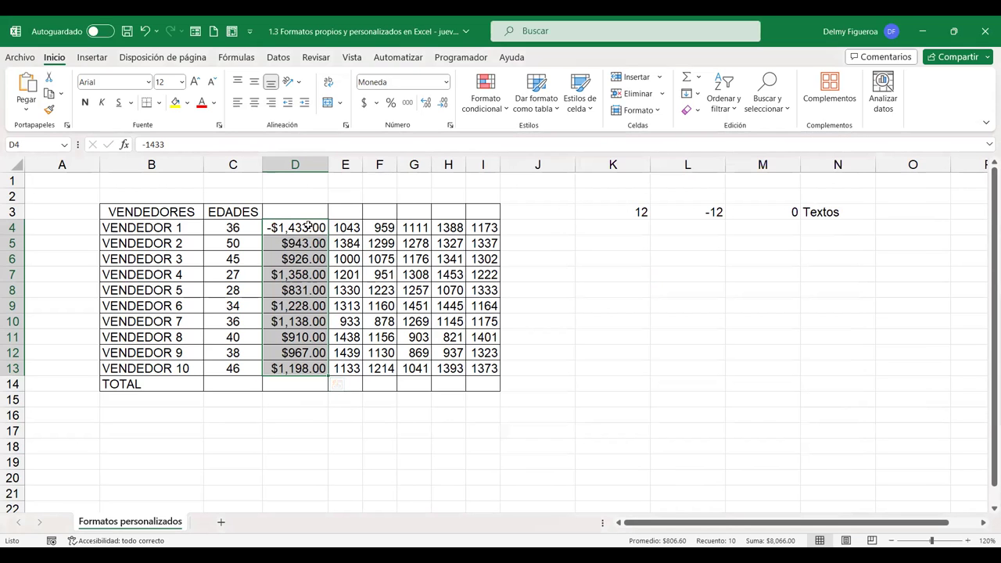
{"action": "left_click", "coordinate": [307, 226]}
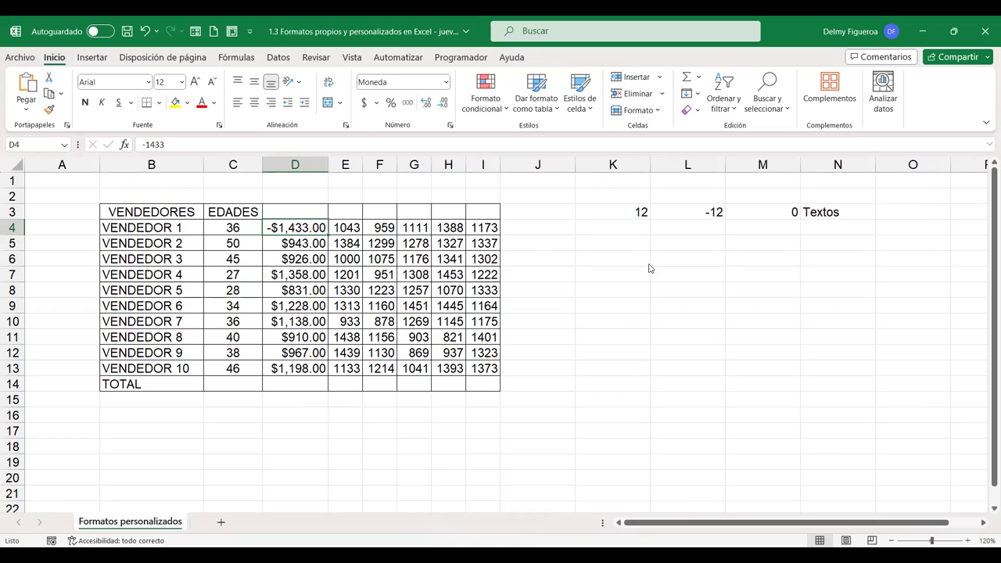
{"action": "key", "text": "ctrl+1"}
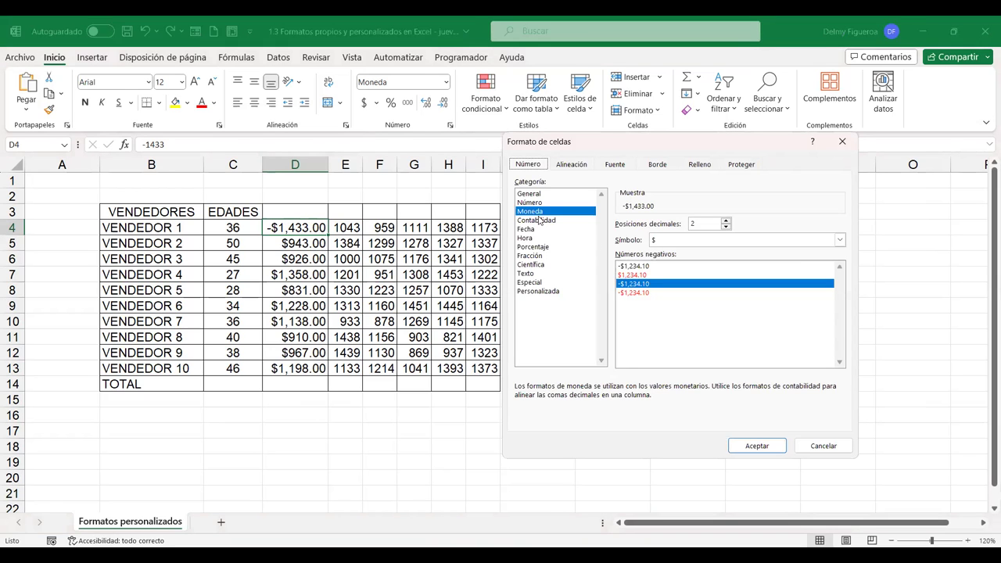
{"action": "left_click", "coordinate": [831, 451]}
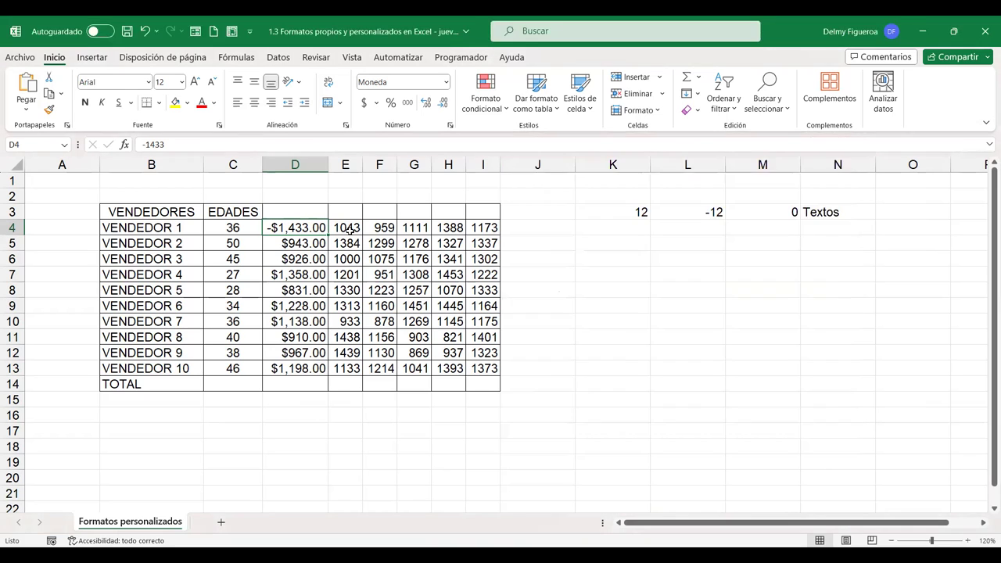
{"action": "left_click_drag", "start_coordinate": [350, 225], "coordinate": [350, 367]}
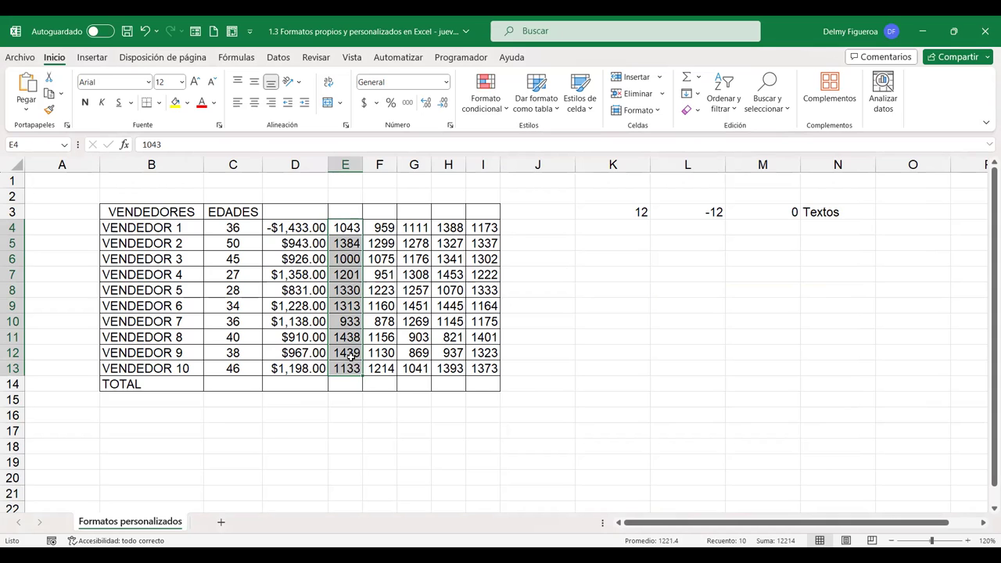
{"action": "key", "text": "ctrl+1"}
{"action": "left_click", "coordinate": [542, 221]}
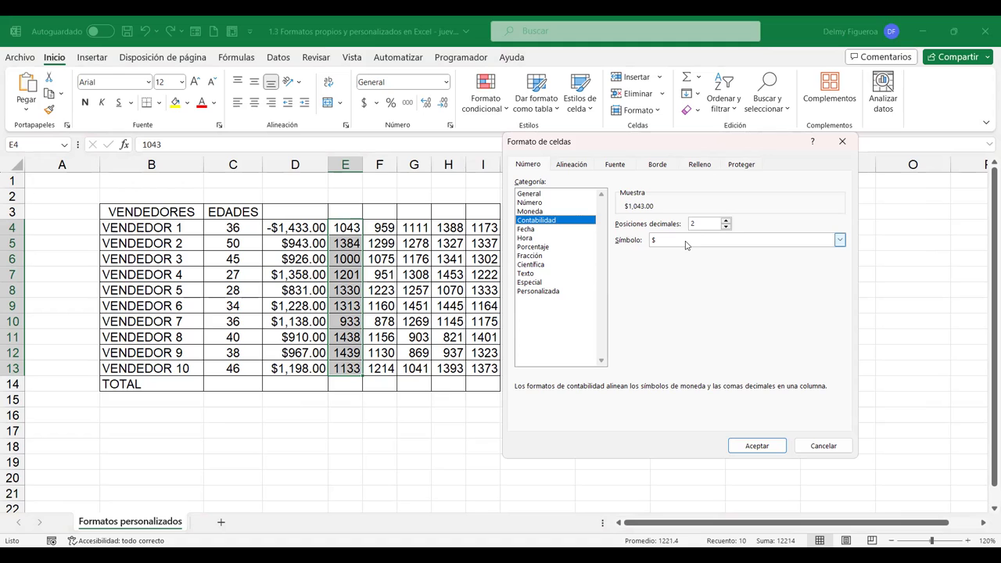
{"action": "left_click", "coordinate": [762, 449]}
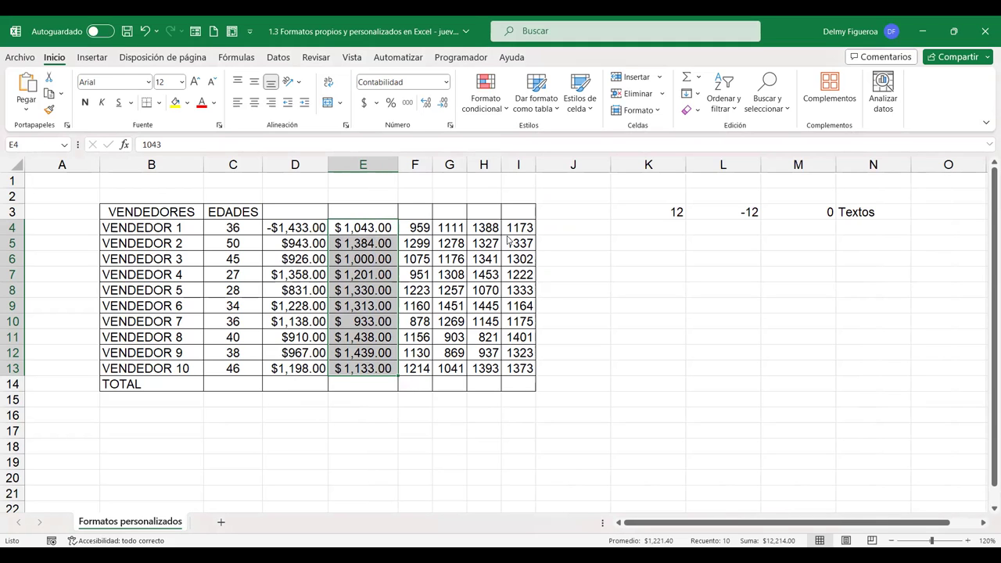
{"action": "key", "text": "ctrl+1"}
{"action": "left_click", "coordinate": [827, 446]}
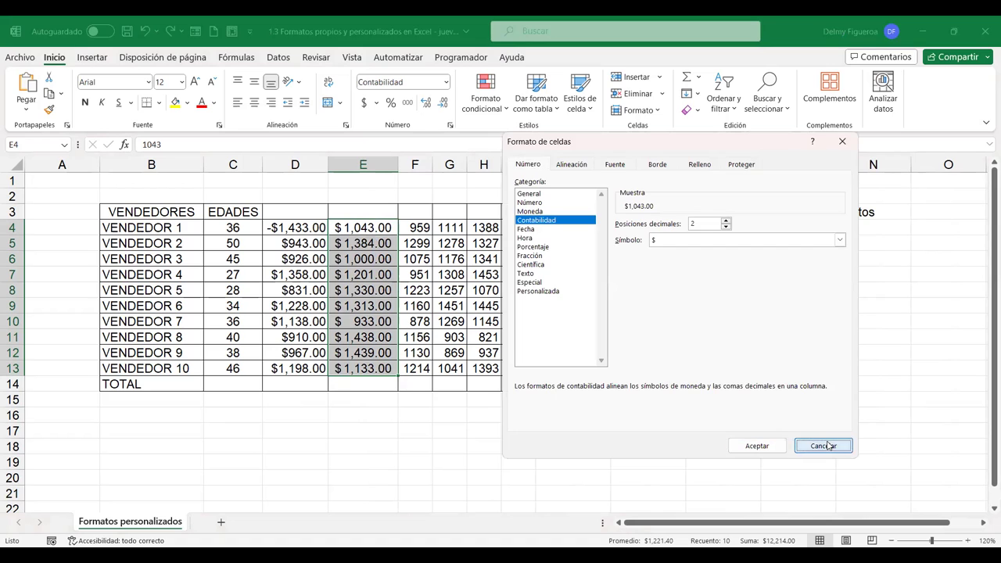
{"action": "left_click_drag", "start_coordinate": [420, 226], "coordinate": [420, 368]}
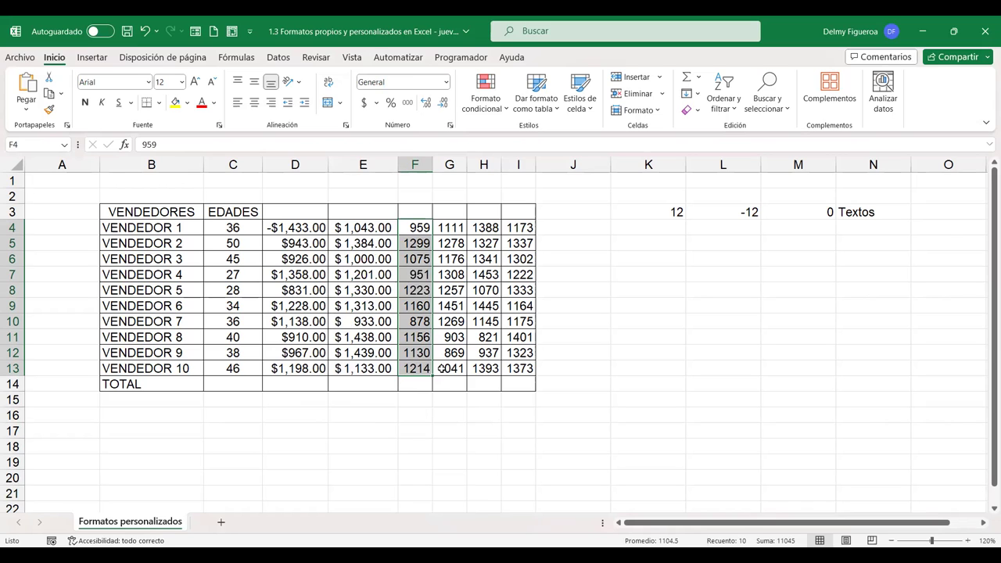
{"action": "key", "text": "ctrl+1"}
{"action": "left_click", "coordinate": [529, 230]}
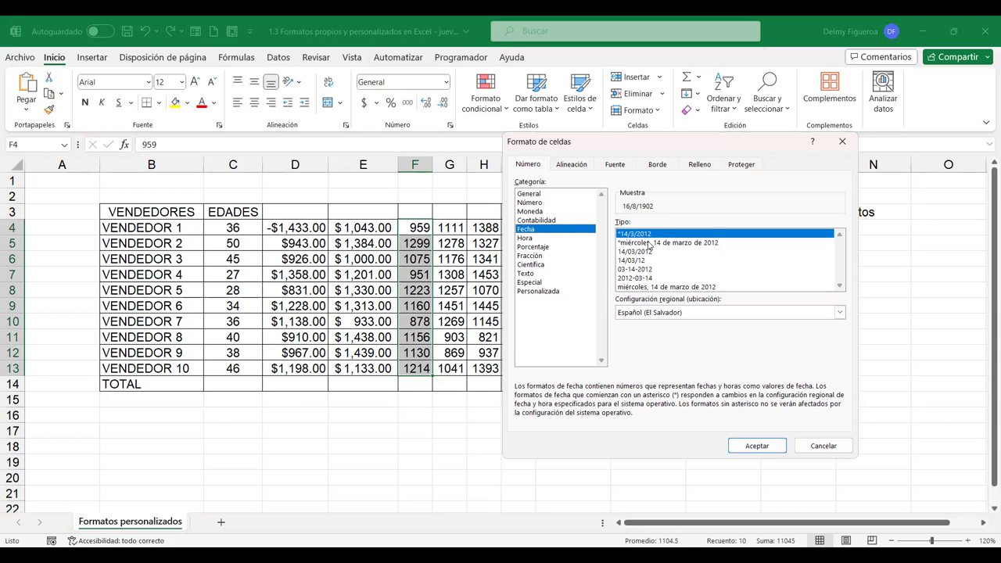
{"action": "left_click", "coordinate": [648, 244]}
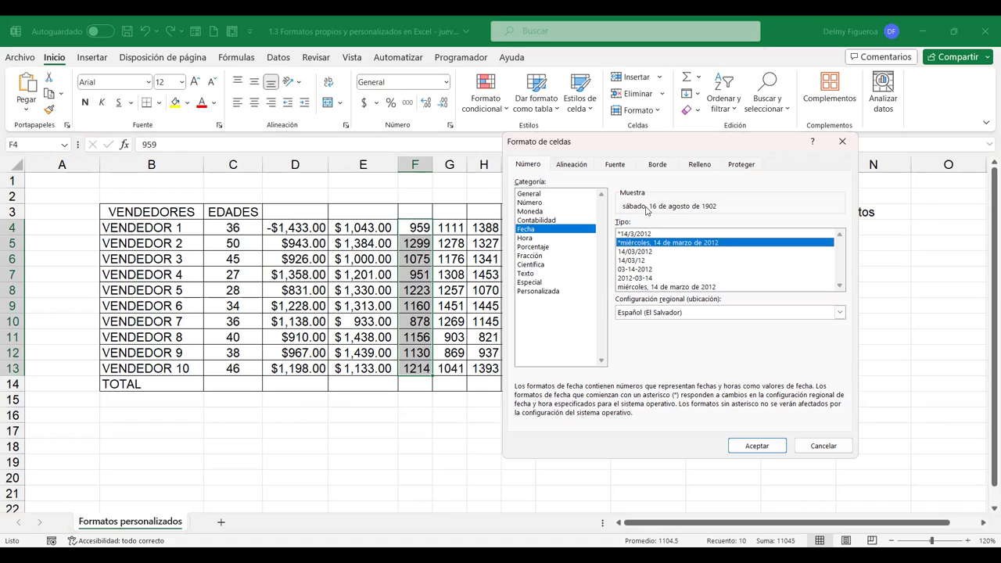
{"action": "left_click", "coordinate": [639, 251]}
{"action": "left_click", "coordinate": [640, 261]}
{"action": "left_click", "coordinate": [643, 270]}
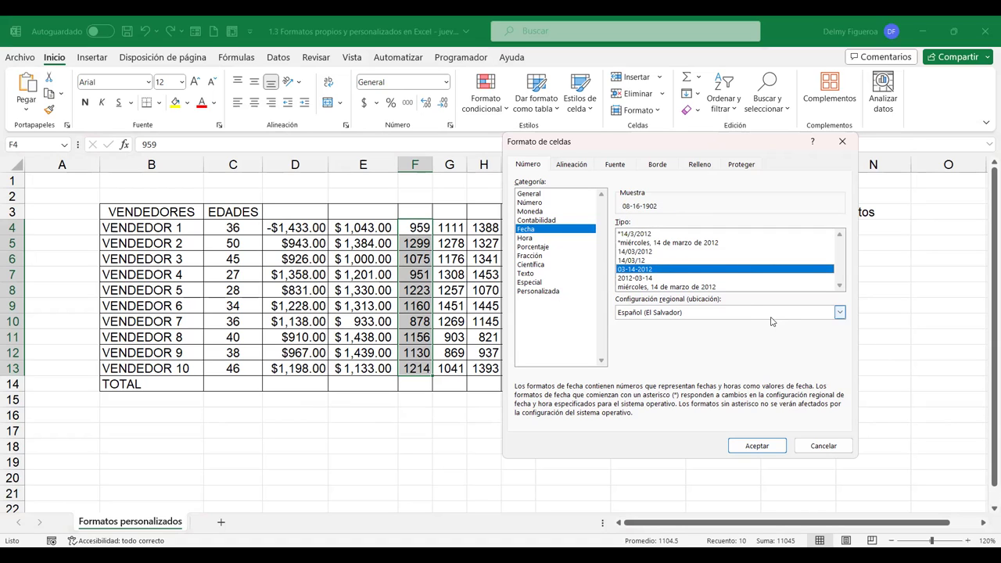
{"action": "left_click", "coordinate": [770, 445]}
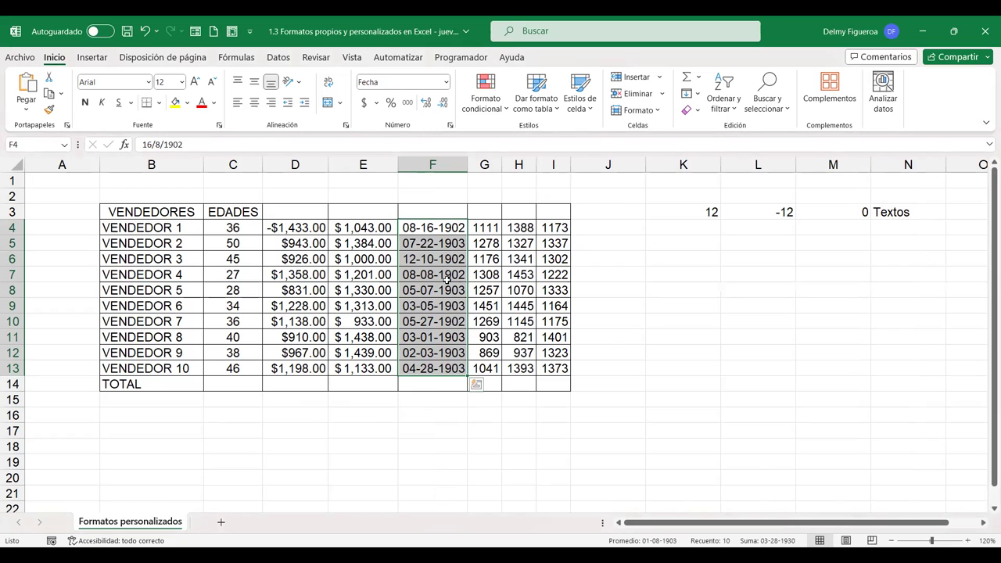
{"action": "key", "text": "ctrl+z"}
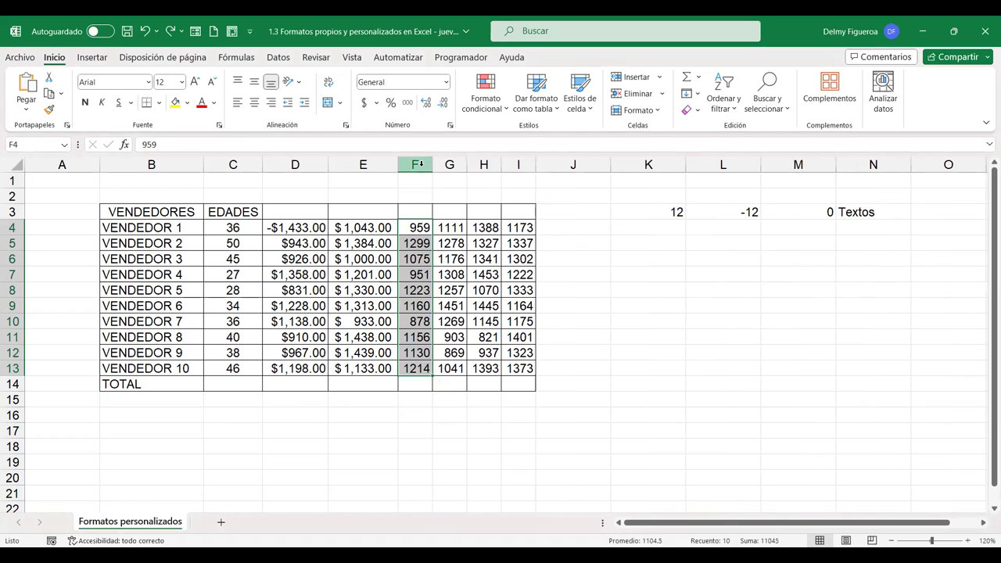
Insert a new empty column at G
{"action": "left_click", "coordinate": [450, 164]}
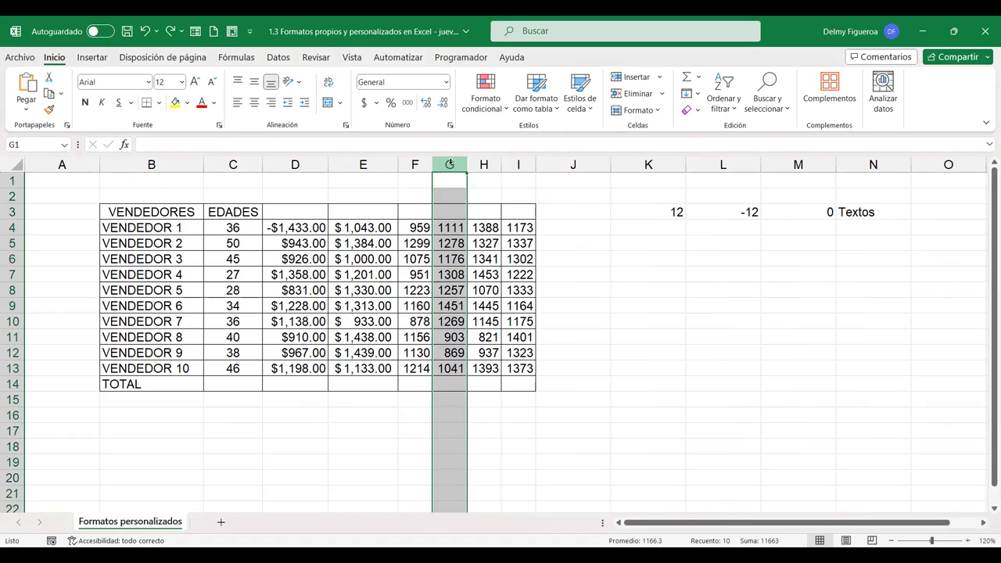
{"action": "right_click", "coordinate": [451, 164]}
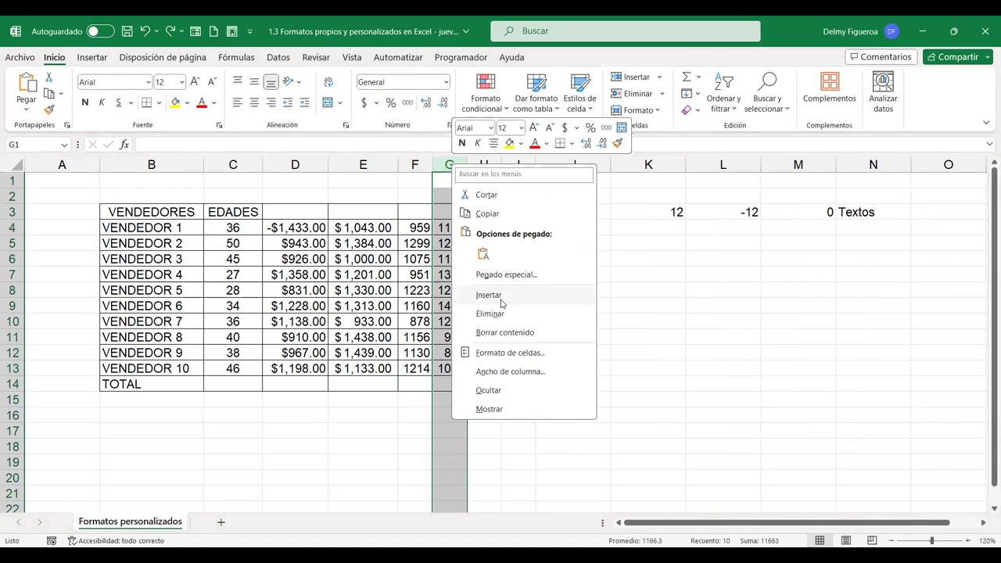
{"action": "left_click", "coordinate": [500, 299]}
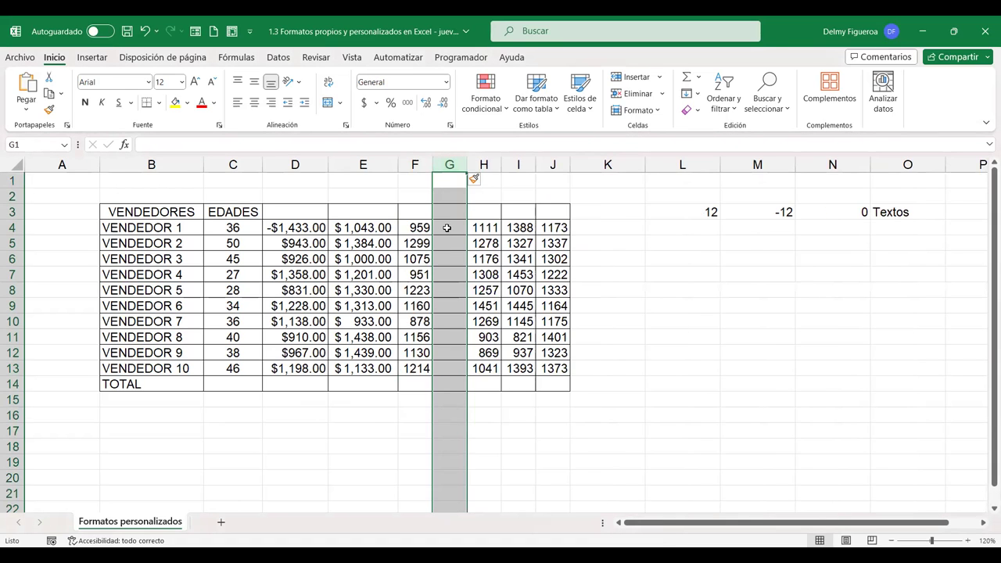
Copy the F4:F13 numbers and paste them into G4:G13
{"action": "left_click_drag", "start_coordinate": [420, 228], "coordinate": [421, 365]}
{"action": "key", "text": "ctrl+c"}
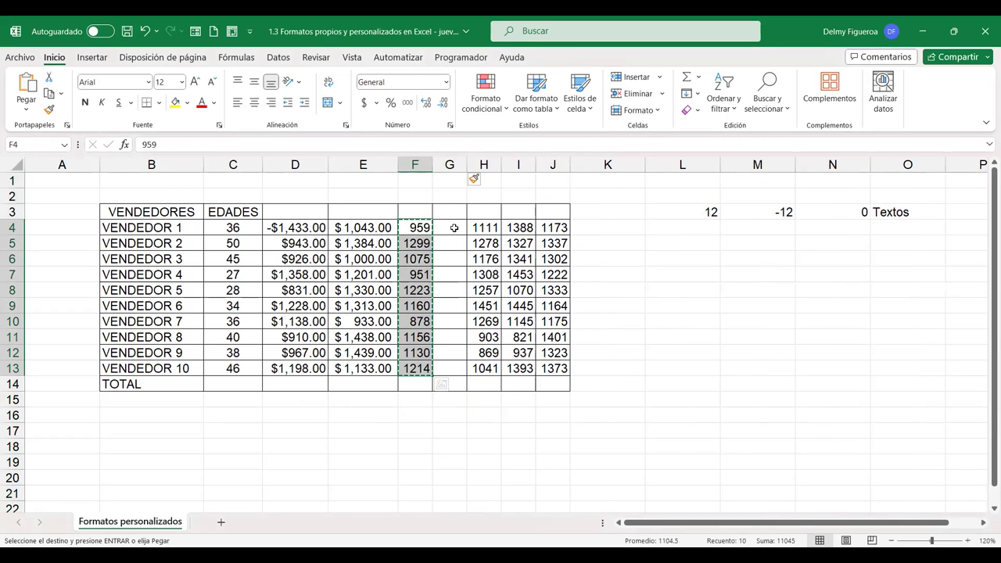
{"action": "left_click", "coordinate": [453, 228]}
{"action": "key", "text": "ctrl+v"}
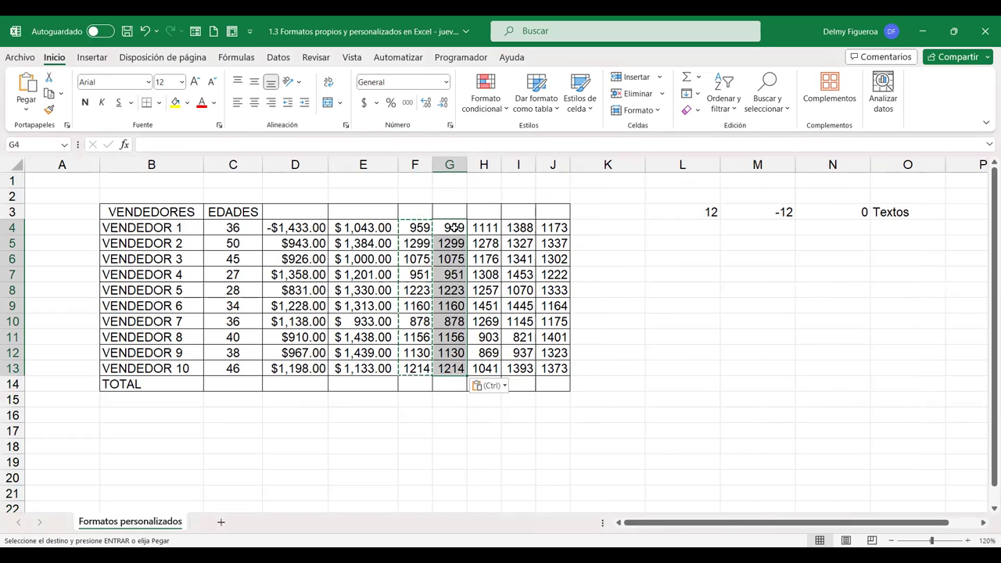
{"action": "key", "text": "ctrl"}
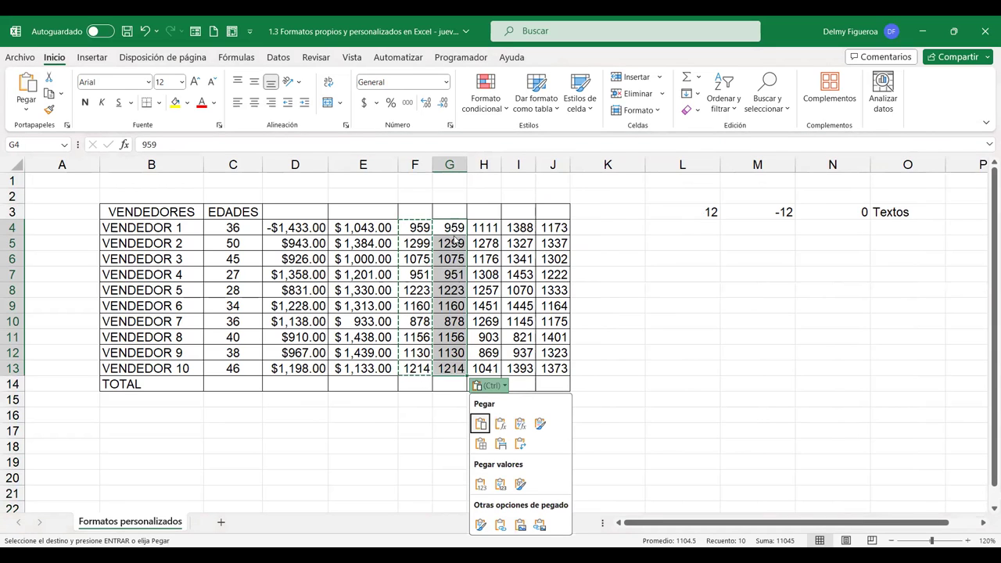
Apply the long weekday Fecha format to column G and autofit its width
{"action": "left_click", "coordinate": [446, 82]}
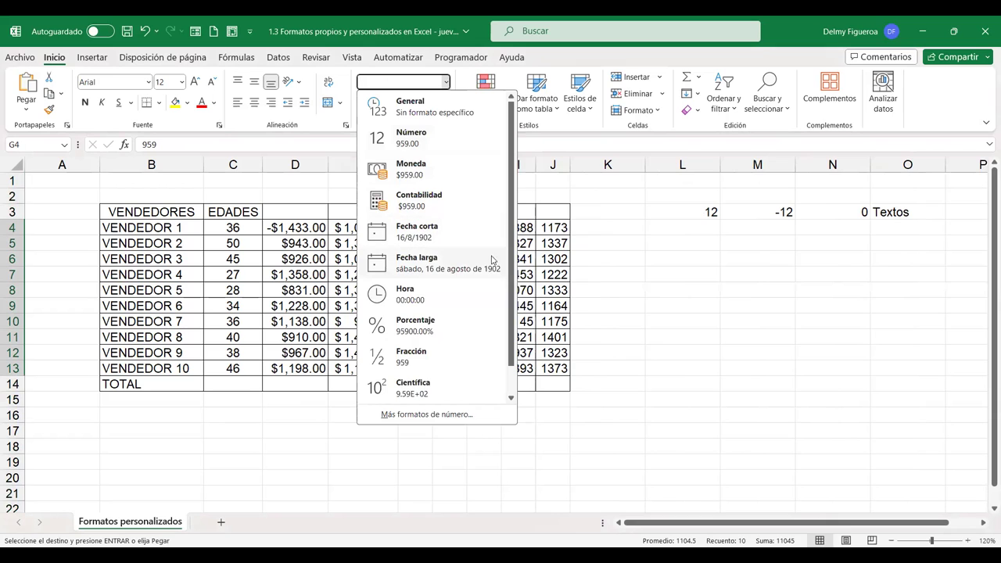
{"action": "left_click", "coordinate": [455, 415]}
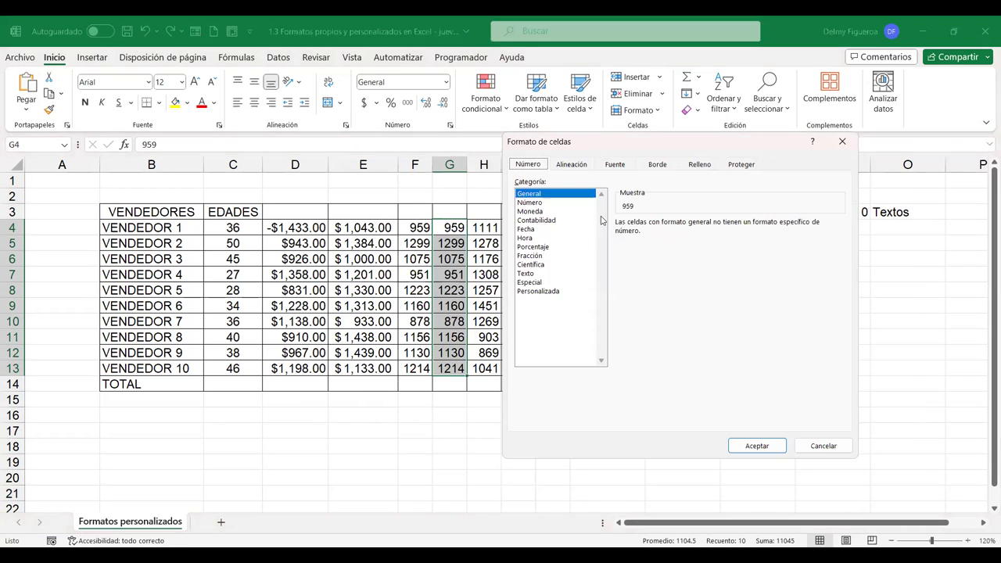
{"action": "left_click", "coordinate": [535, 230]}
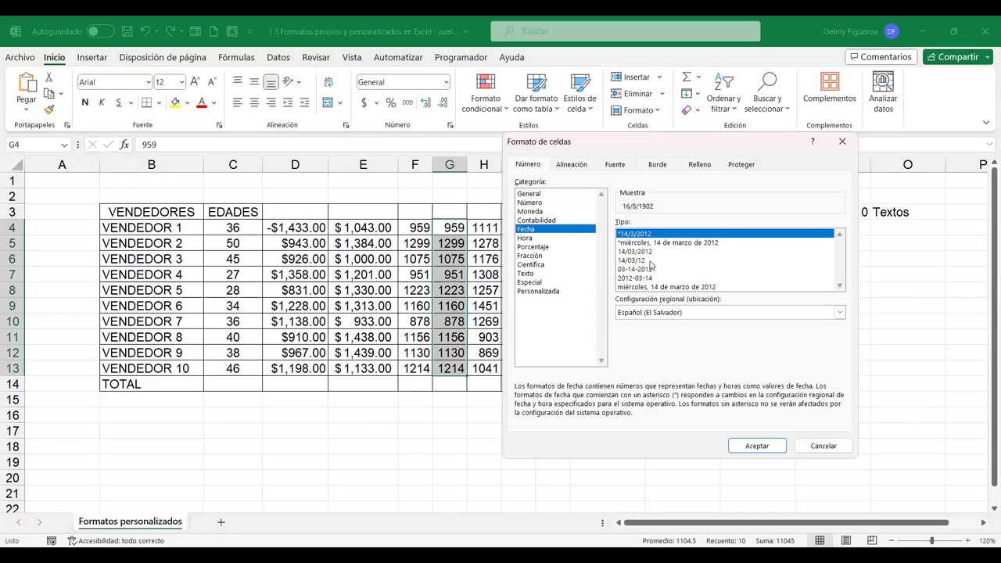
{"action": "left_click", "coordinate": [678, 288]}
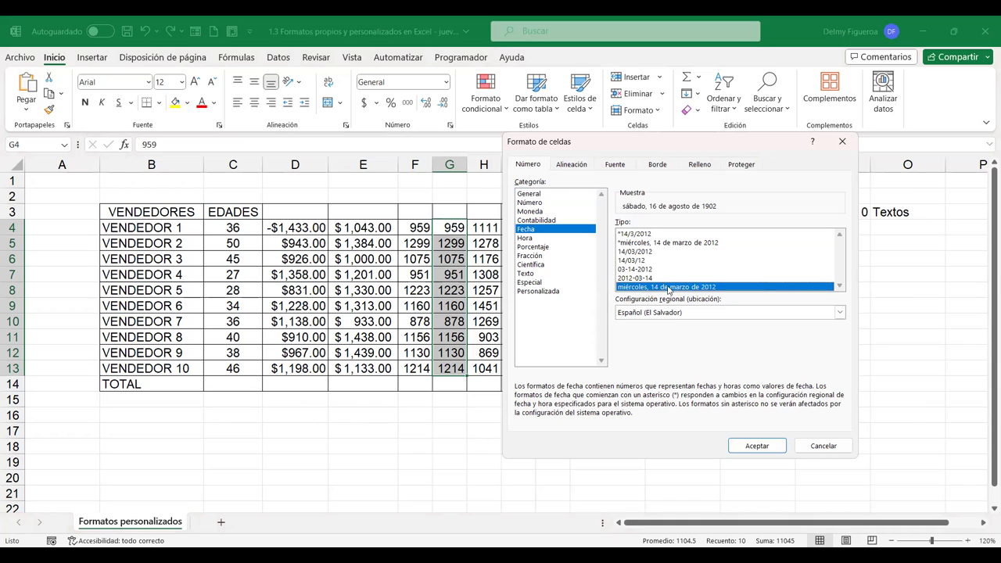
{"action": "left_click", "coordinate": [758, 449]}
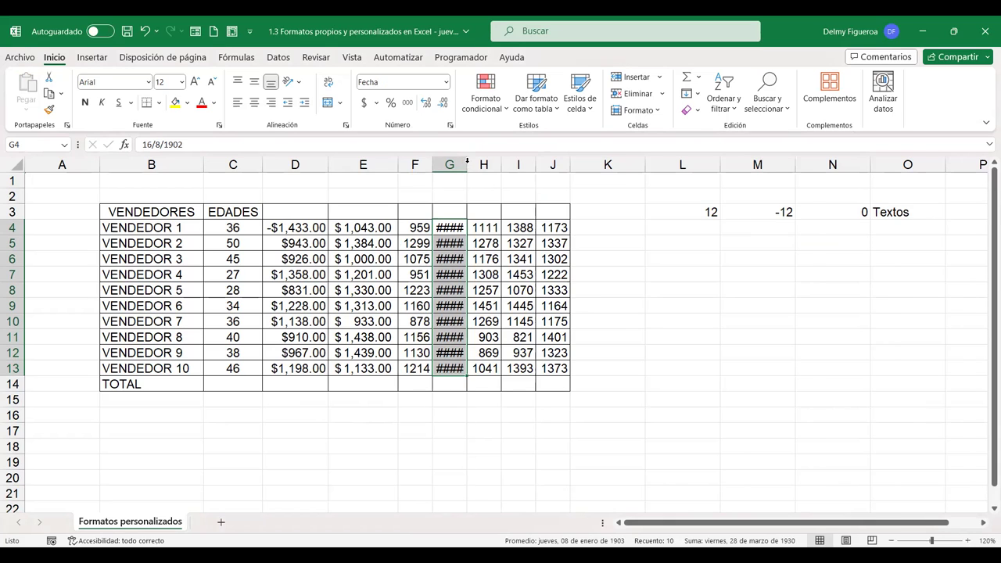
{"action": "double_click", "coordinate": [467, 163]}
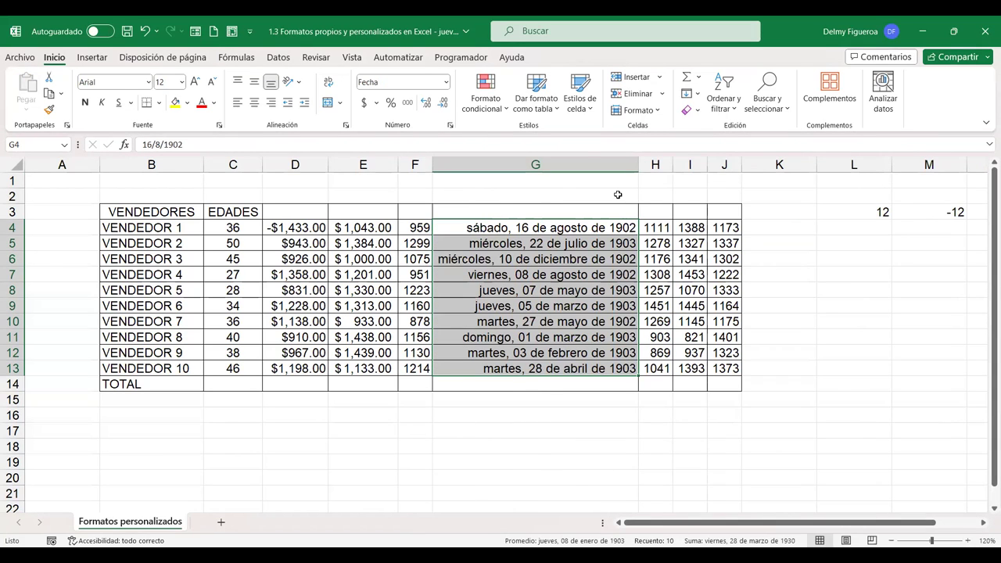
Compare G4's date with the original numbers in F4 and F5
{"action": "left_click", "coordinate": [560, 228]}
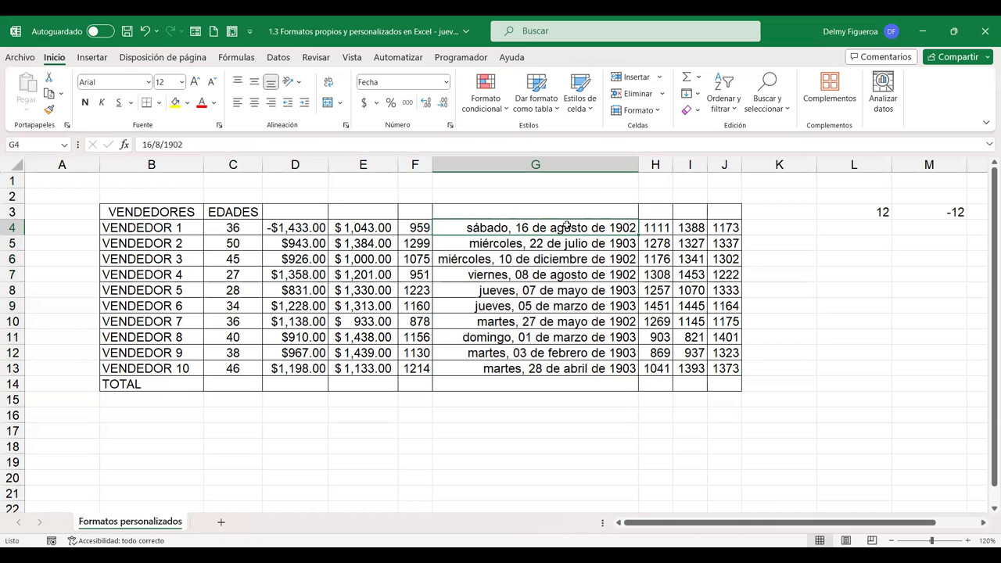
{"action": "left_click", "coordinate": [416, 227]}
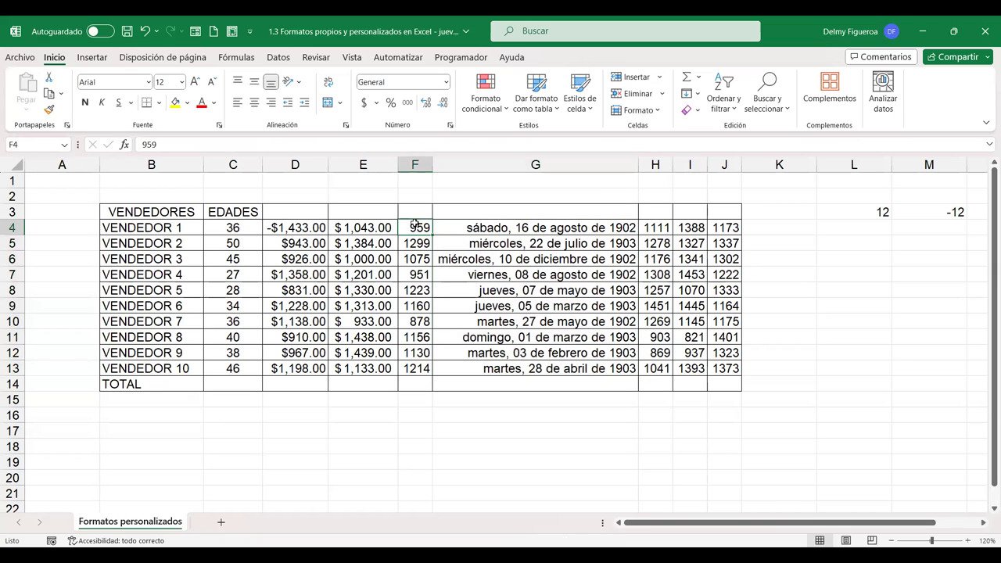
{"action": "left_click", "coordinate": [574, 227]}
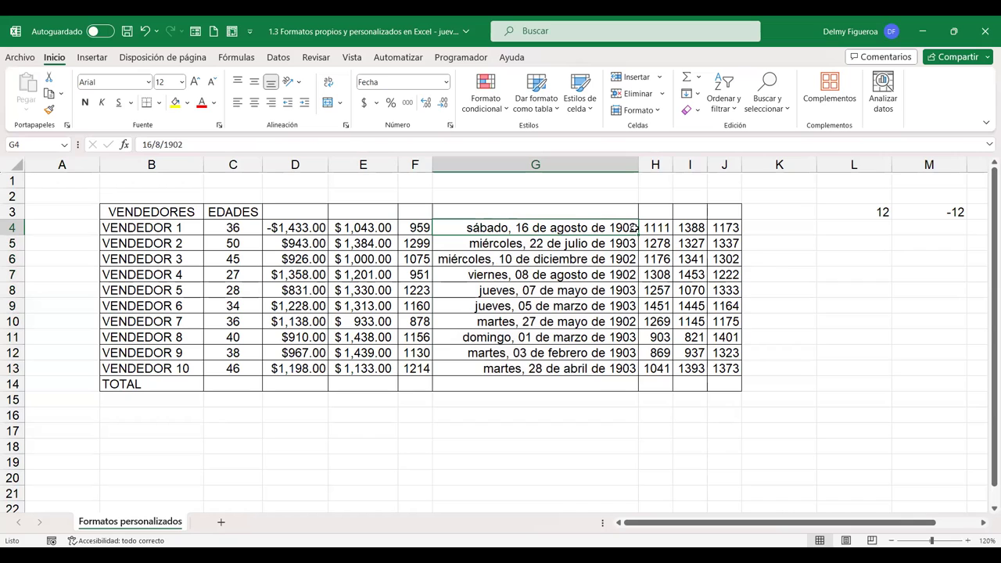
{"action": "left_click", "coordinate": [414, 243]}
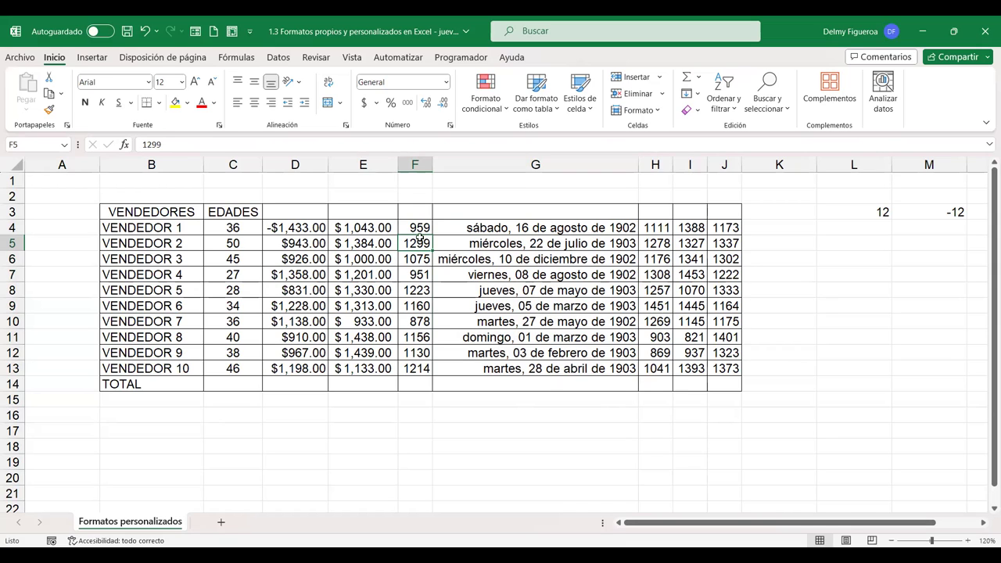
{"action": "left_click", "coordinate": [543, 228]}
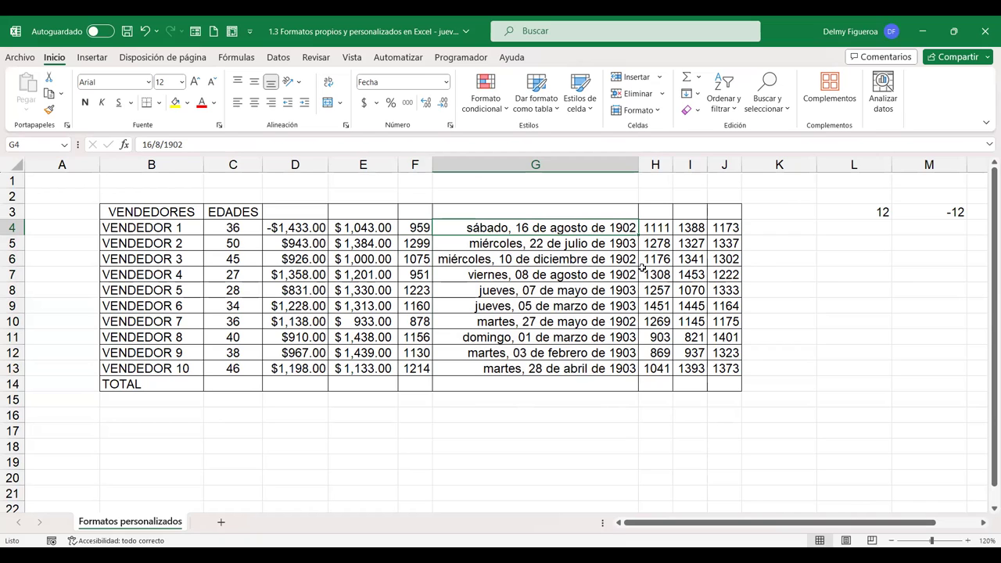
Check G4's format and cancel, then open Format Cells for H4:H13
{"action": "key", "text": "ctrl+1"}
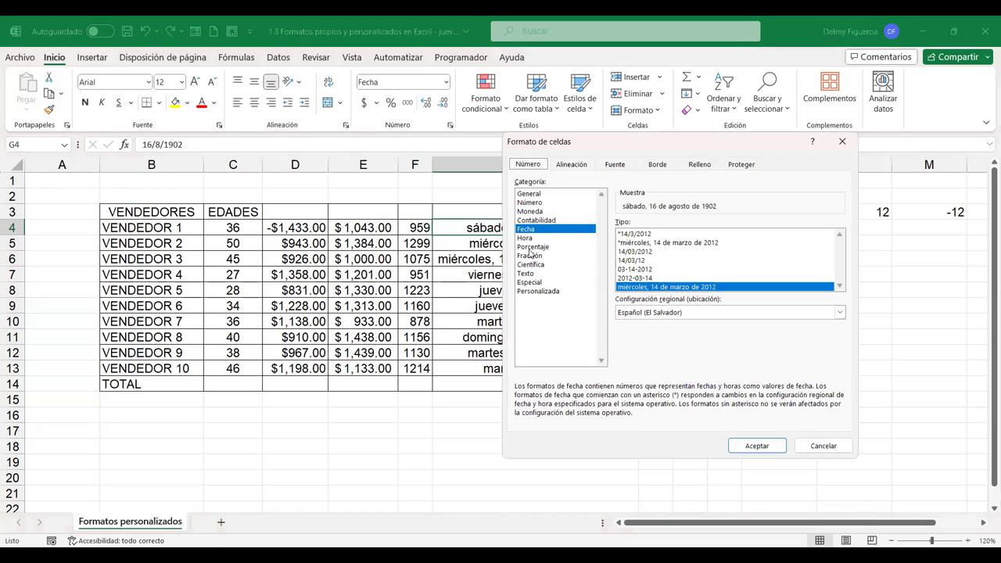
{"action": "left_click", "coordinate": [845, 446]}
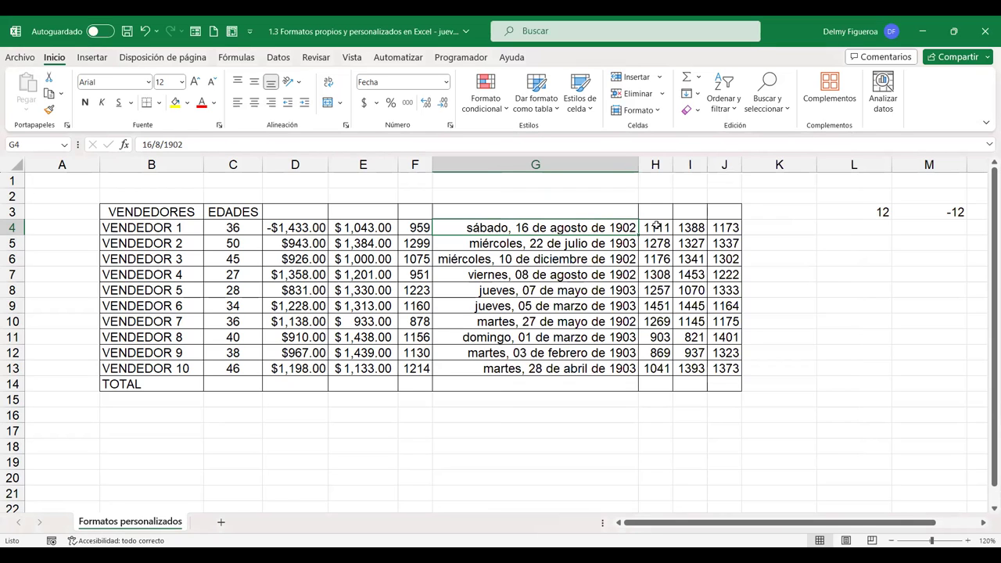
{"action": "left_click_drag", "start_coordinate": [656, 226], "coordinate": [657, 371]}
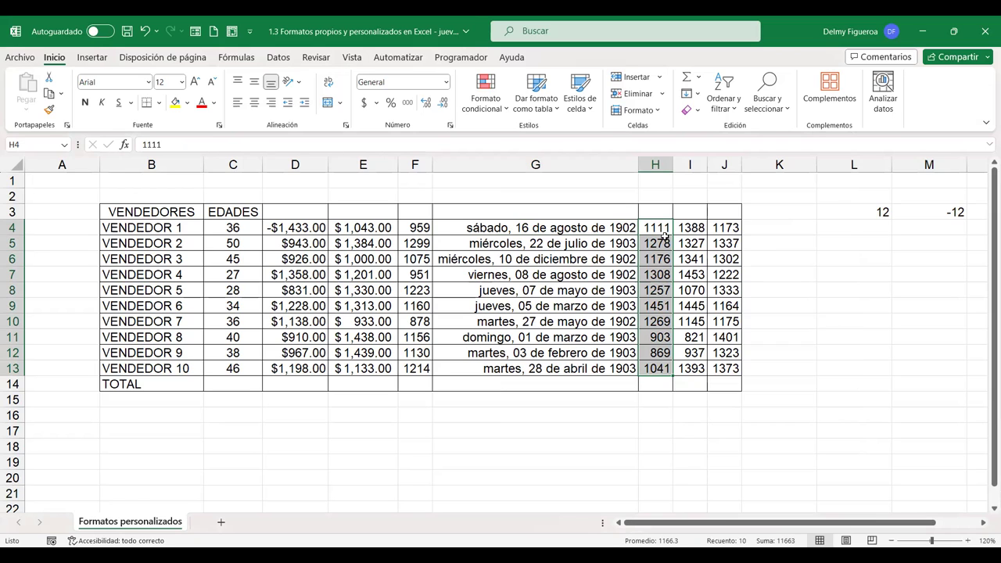
{"action": "key", "text": "ctrl+1"}
Preview the Hora styles, apply 13:30:55 to column H, then undo it
{"action": "left_click", "coordinate": [525, 237]}
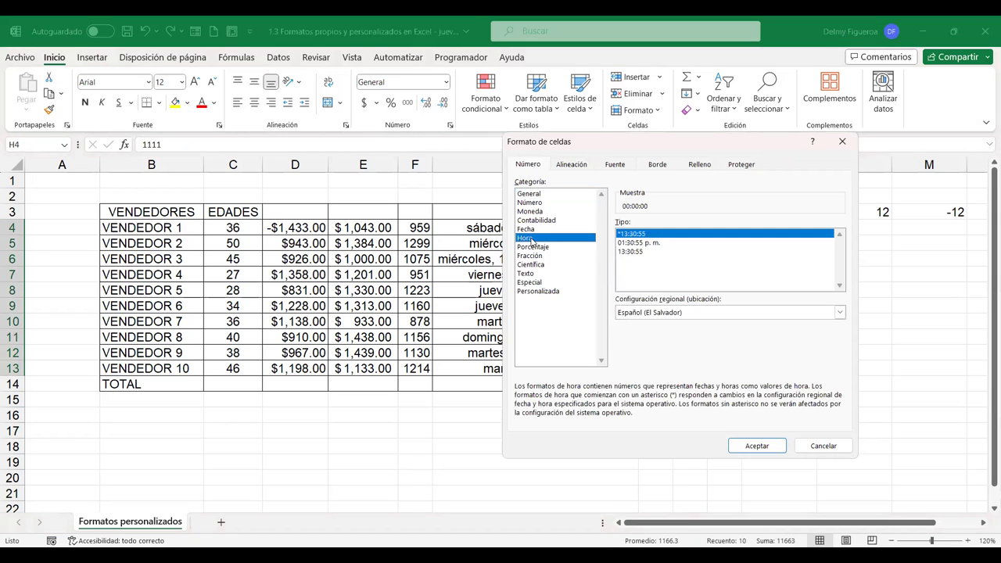
{"action": "left_click", "coordinate": [657, 243]}
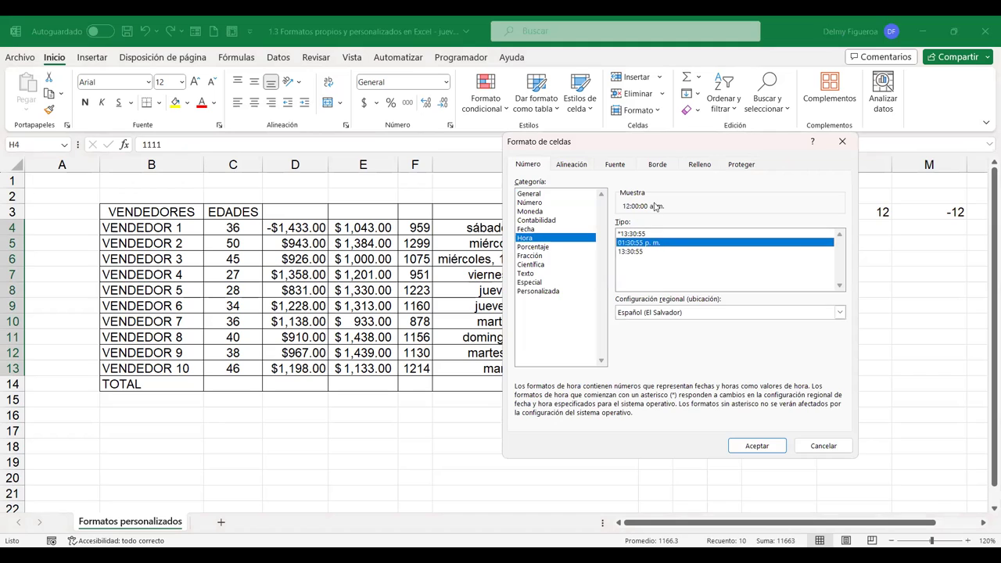
{"action": "left_click", "coordinate": [631, 252]}
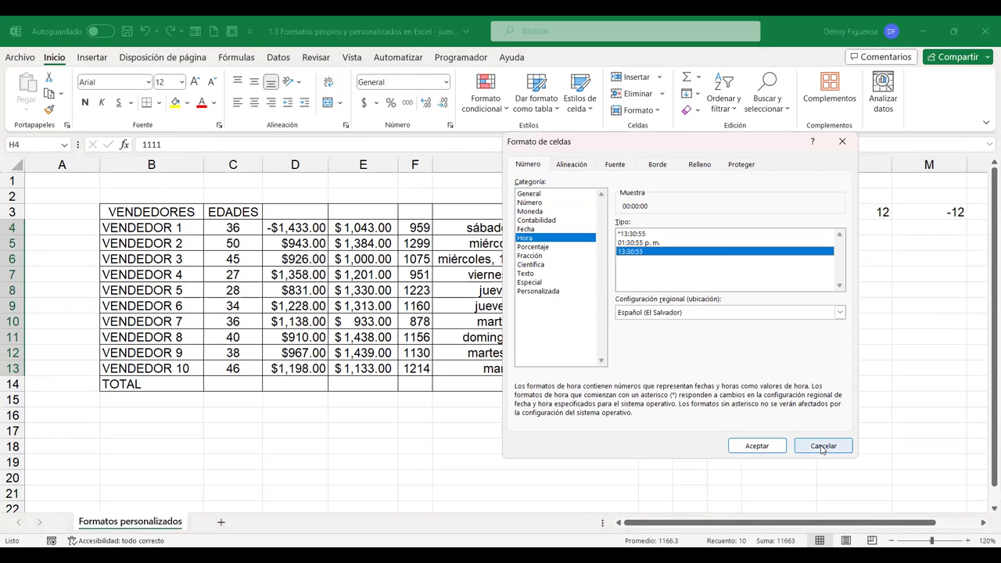
{"action": "left_click", "coordinate": [641, 234]}
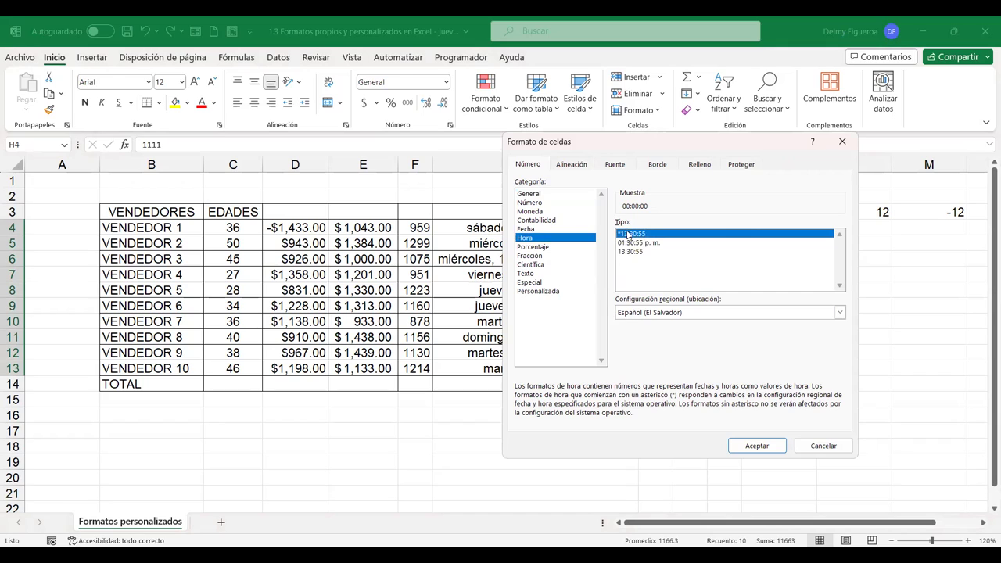
{"action": "left_click", "coordinate": [634, 243]}
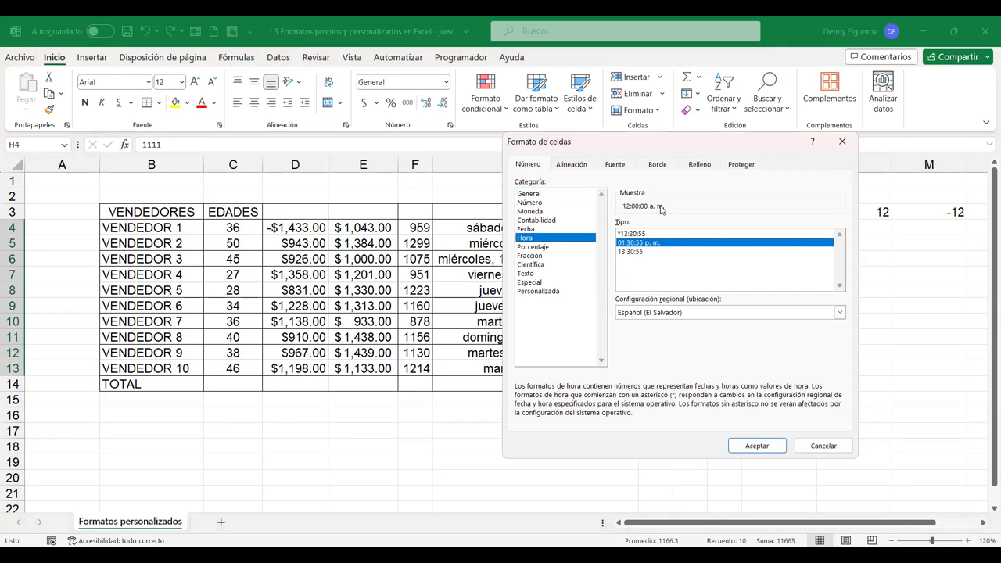
{"action": "left_click", "coordinate": [639, 252]}
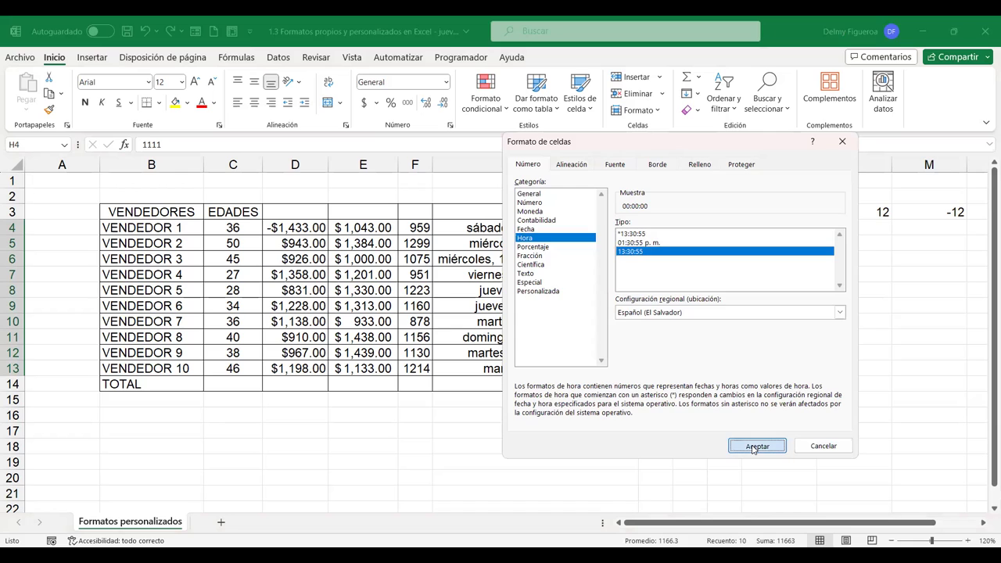
{"action": "key", "text": "Return"}
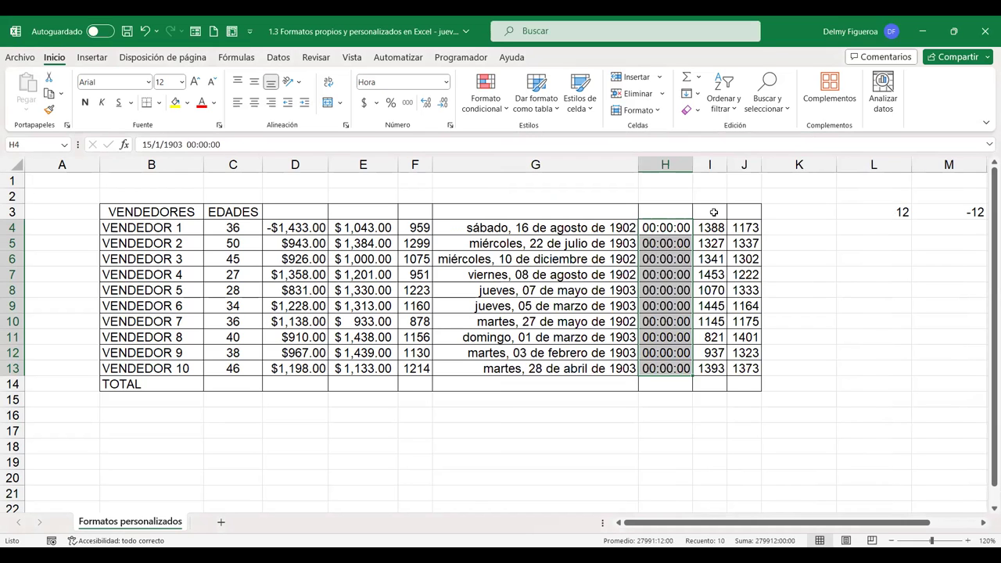
{"action": "key", "text": "ctrl+z"}
{"action": "key", "text": "ctrl+z"}
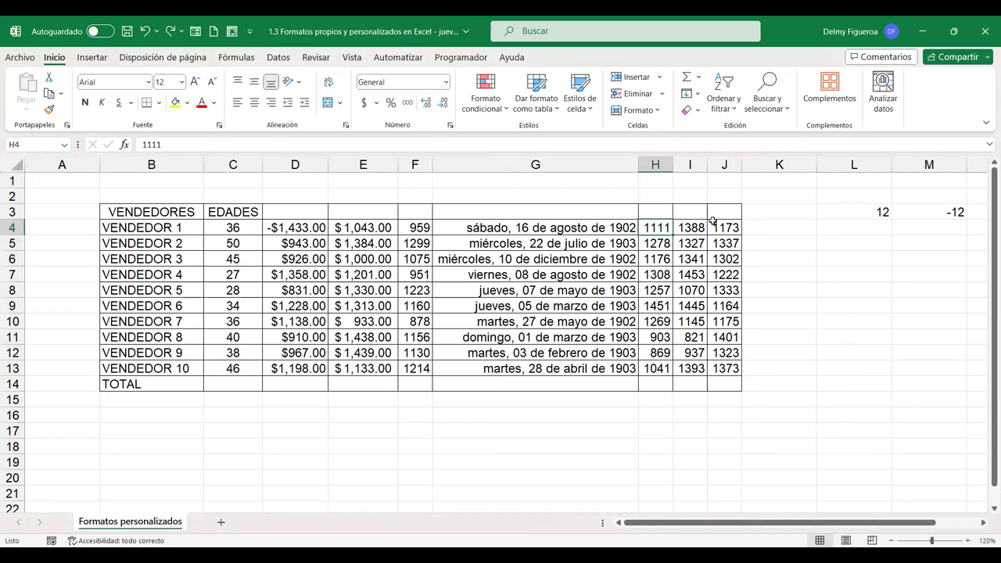
Enter times 11:11, 12:08, 11:06, 13:08 and 12:57 in H4:H8
{"action": "type", "text": "11:"}
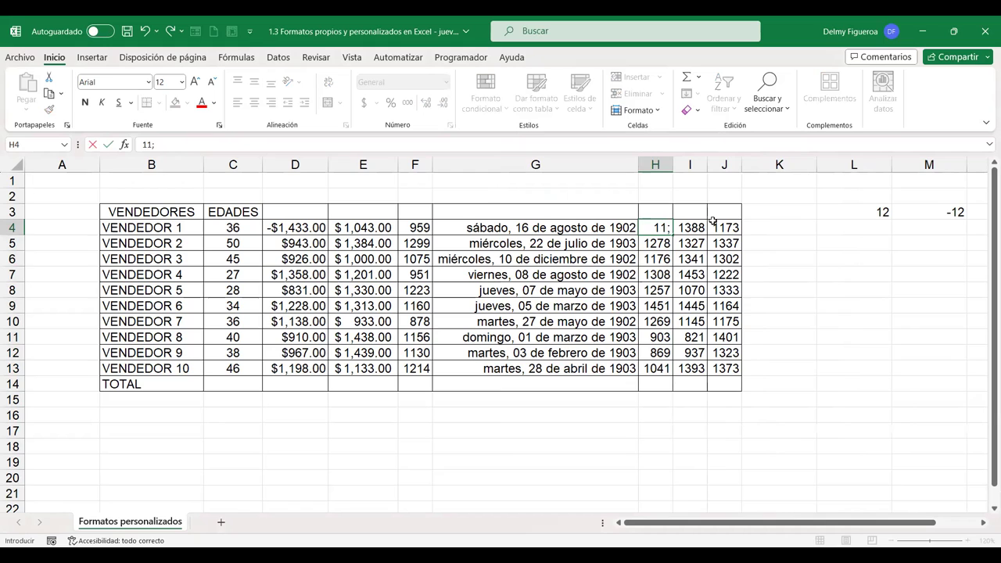
{"action": "type", "text": "11"}
{"action": "key", "text": "Tab"}
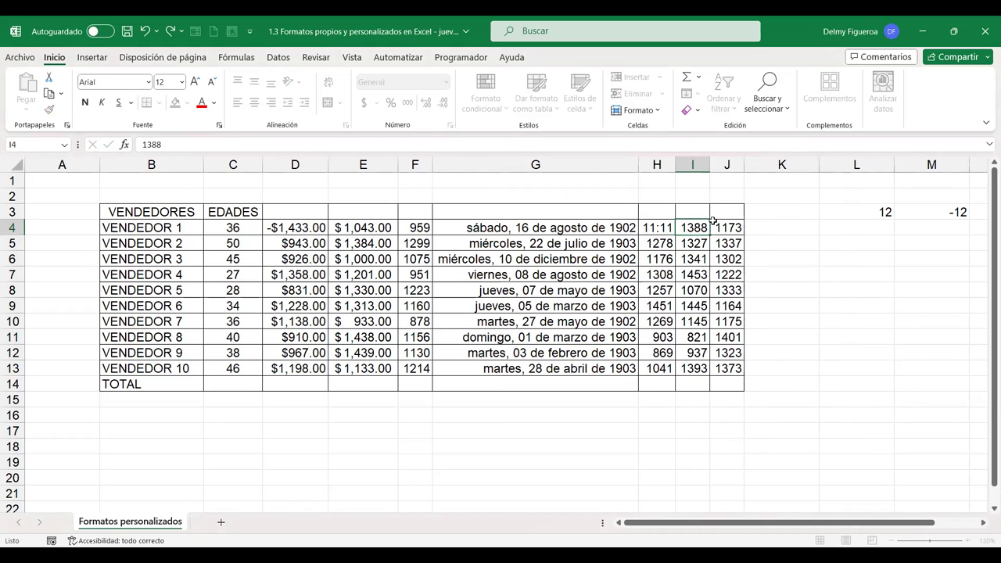
{"action": "key", "text": "Down"}
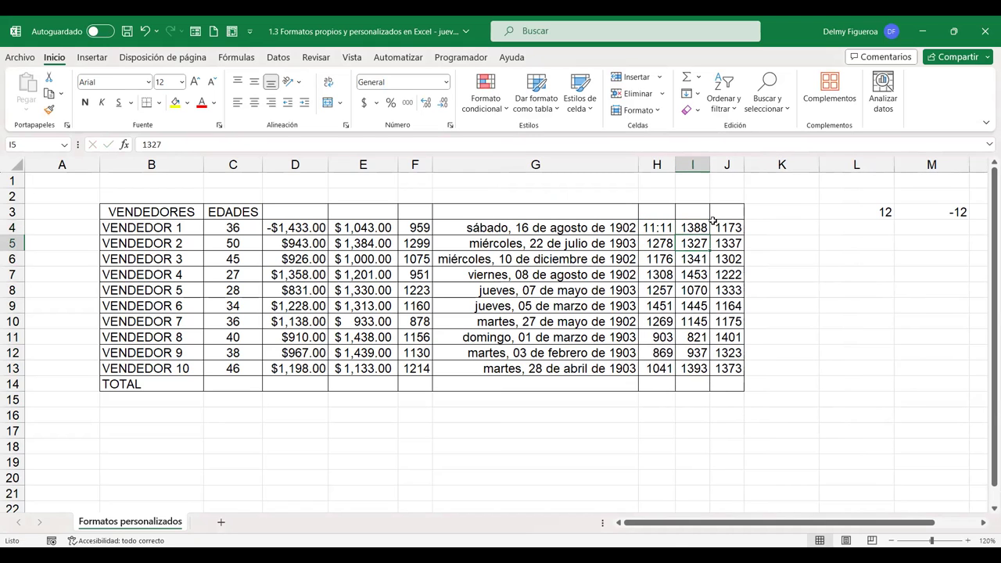
{"action": "key", "text": "Left"}
{"action": "type", "text": "12:"}
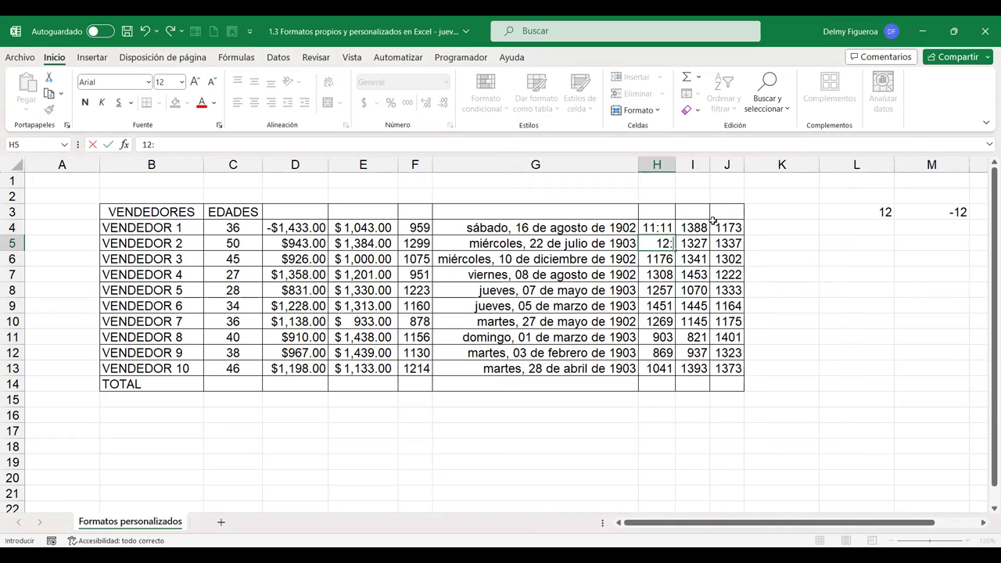
{"action": "type", "text": "08"}
{"action": "key", "text": "Return"}
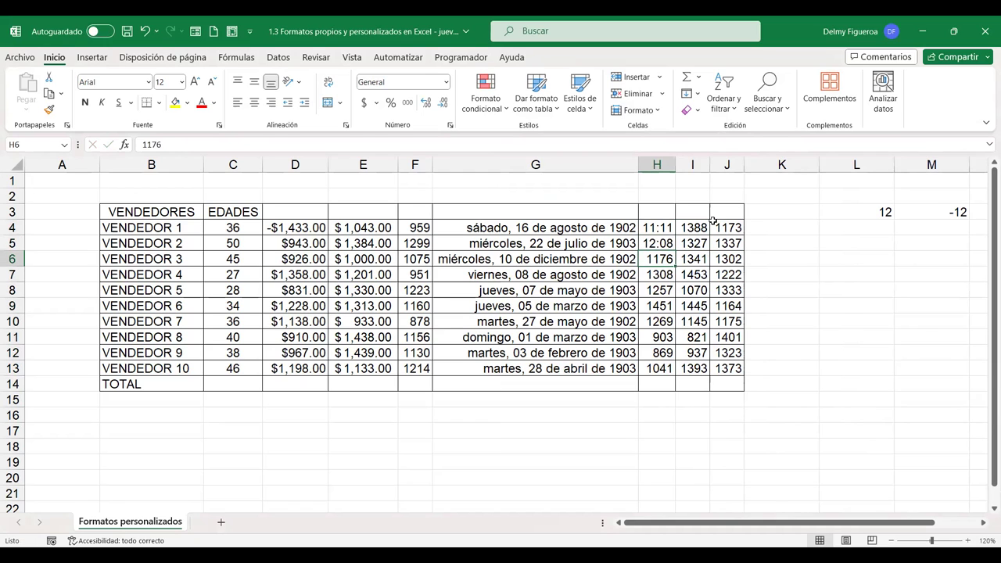
{"action": "type", "text": "11:06"}
{"action": "key", "text": "Return"}
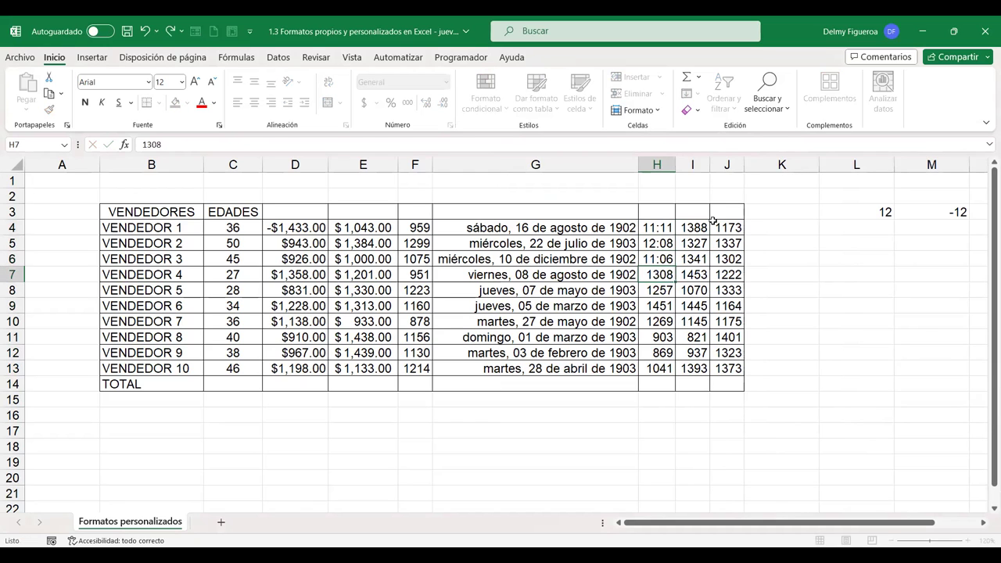
{"action": "type", "text": "13:08"}
{"action": "key", "text": "Return"}
{"action": "type", "text": "12:57"}
{"action": "key", "text": "Return"}
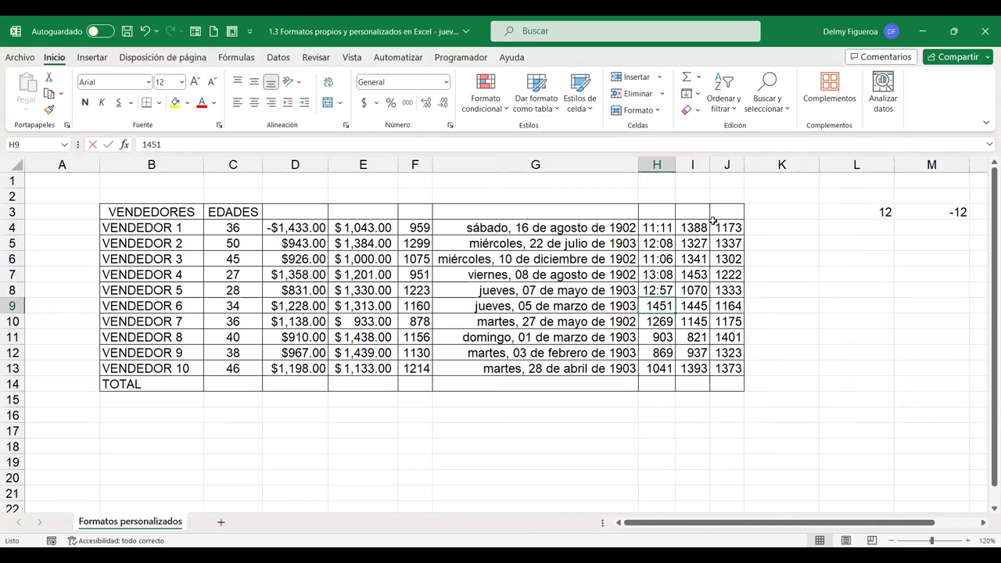
Enter times 14:51, 12:09, 09:03, 8:06 and 10:41 in H9:H13, then select H4:H13
{"action": "type", "text": "14:51"}
{"action": "key", "text": "Return"}
{"action": "type", "text": "12:09"}
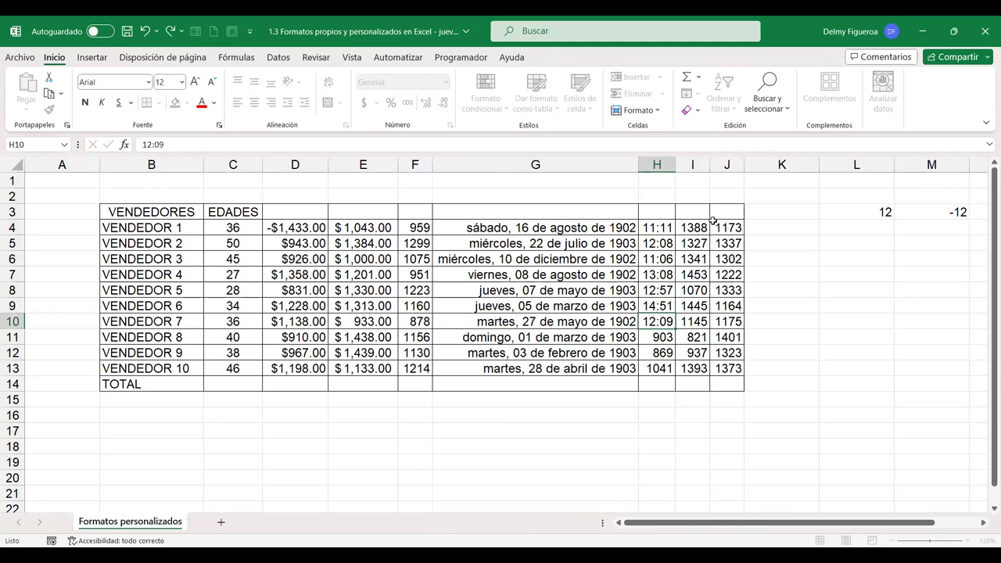
{"action": "key", "text": "Return"}
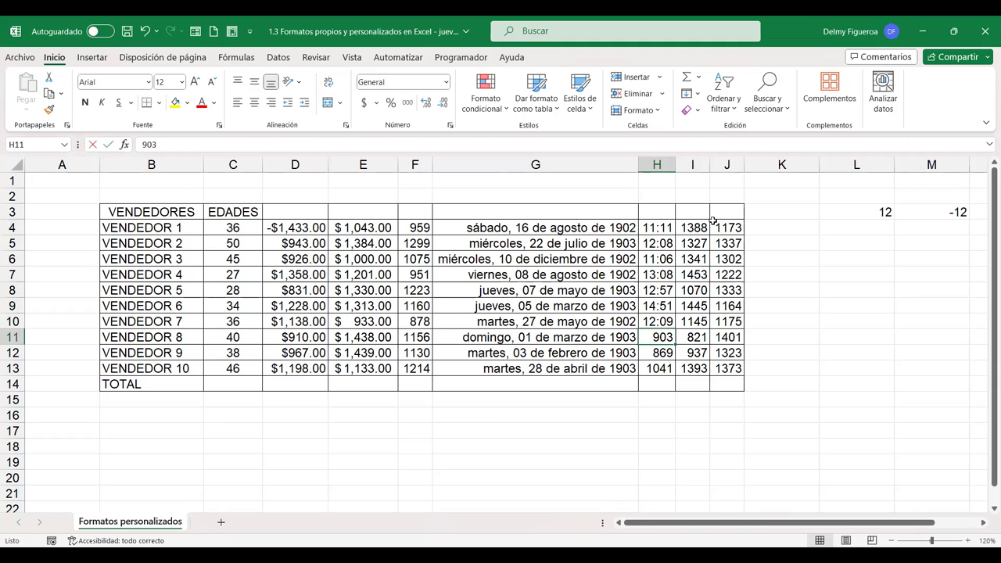
{"action": "type", "text": "09:03"}
{"action": "key", "text": "Return"}
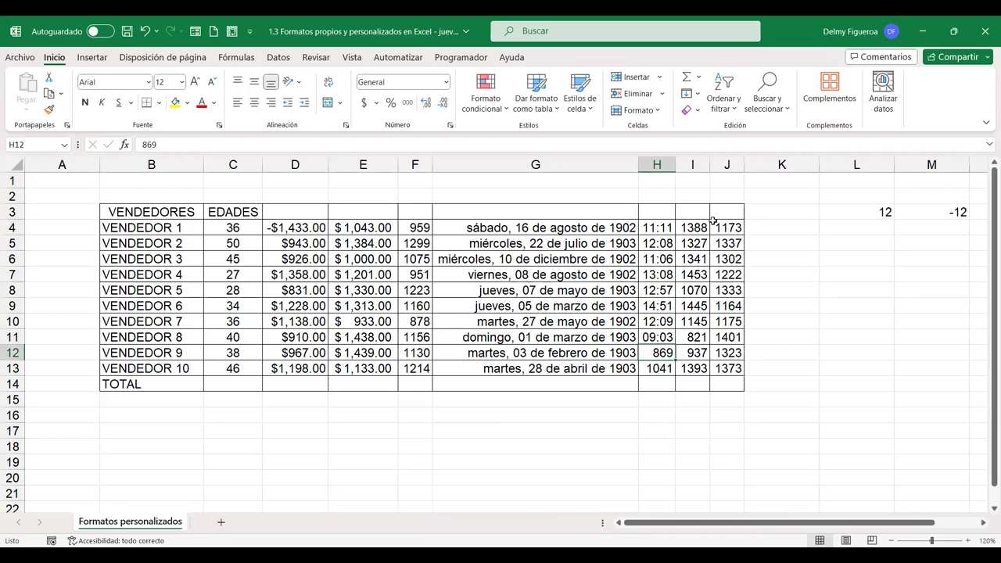
{"action": "type", "text": "8:"}
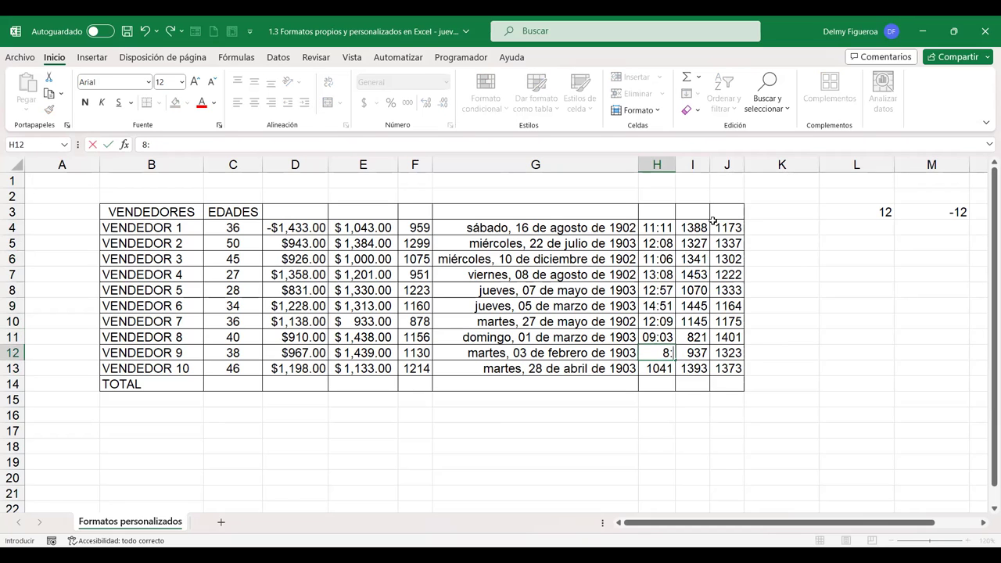
{"action": "type", "text": "06"}
{"action": "key", "text": "Return"}
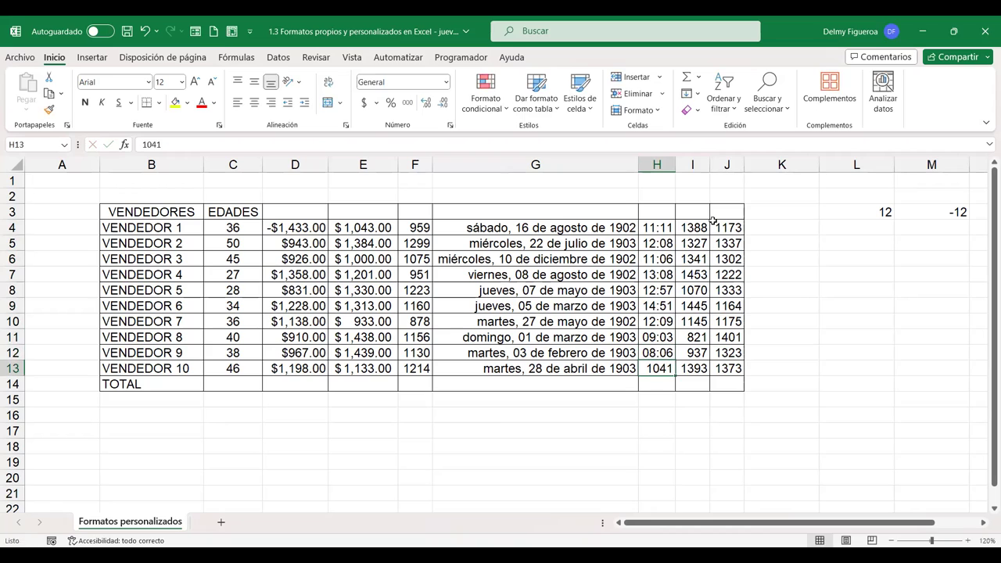
{"action": "type", "text": "10:41"}
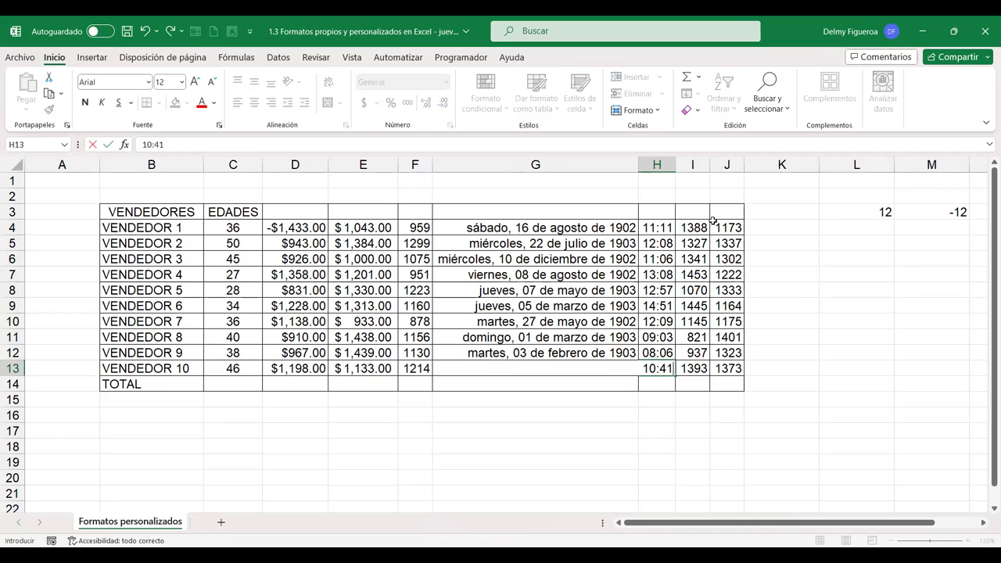
{"action": "key", "text": "Return"}
{"action": "left_click_drag", "start_coordinate": [655, 227], "coordinate": [661, 370]}
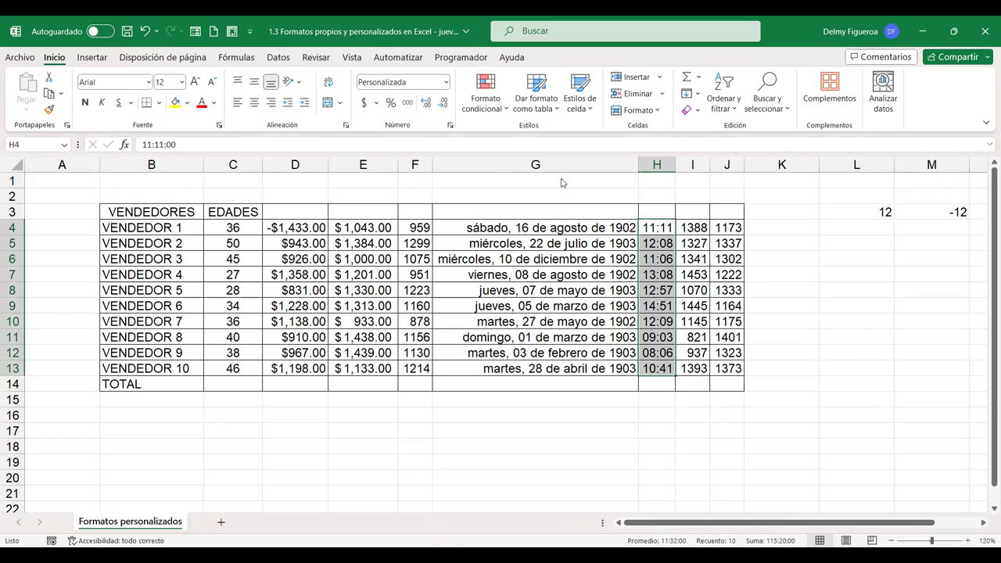
Apply the 01:30:55 p. m. time type to H4:H13, then check H10's stored time
{"action": "key", "text": "ctrl+1"}
{"action": "left_click", "coordinate": [526, 238]}
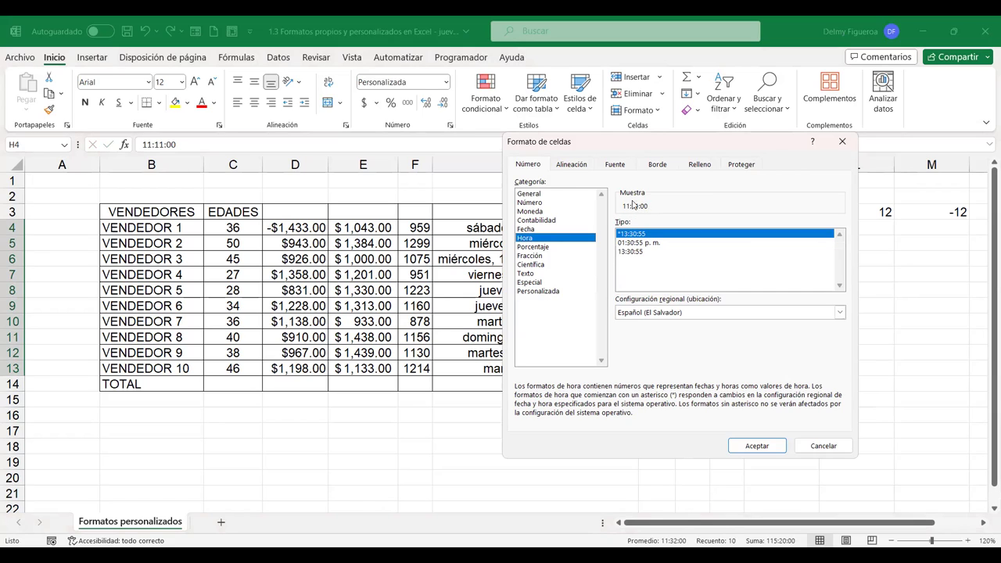
{"action": "left_click", "coordinate": [647, 244]}
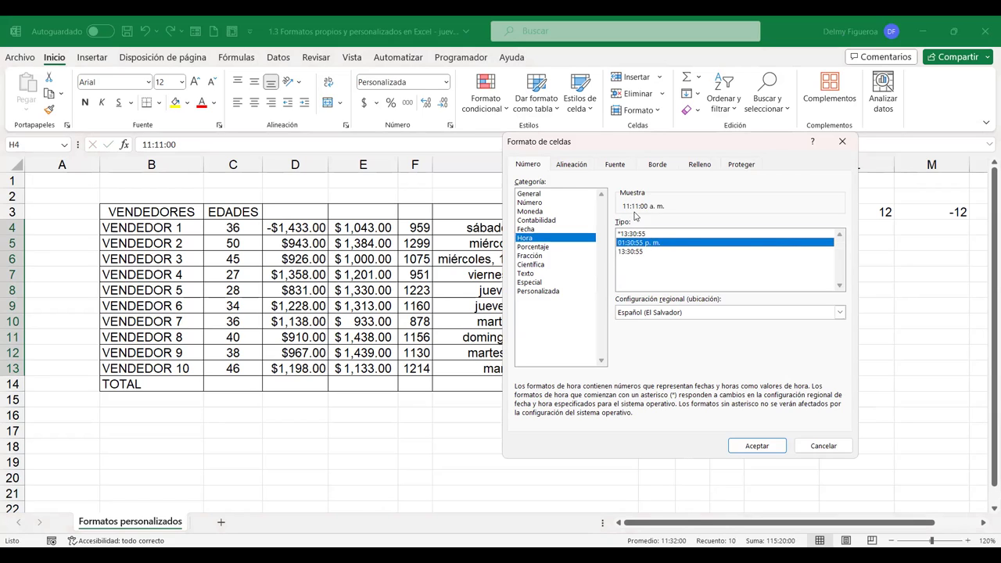
{"action": "left_click", "coordinate": [638, 252]}
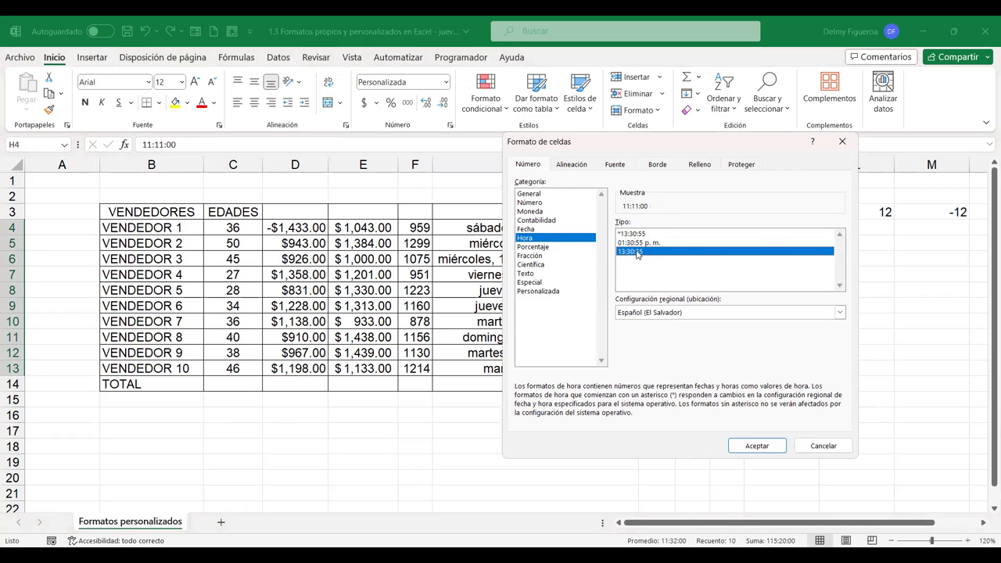
{"action": "left_click", "coordinate": [644, 244]}
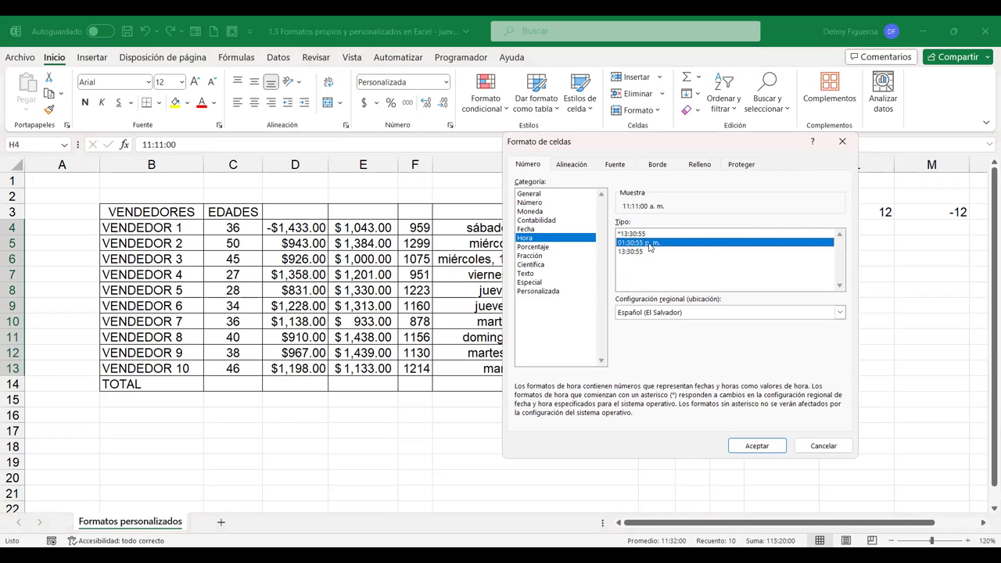
{"action": "left_click", "coordinate": [758, 449]}
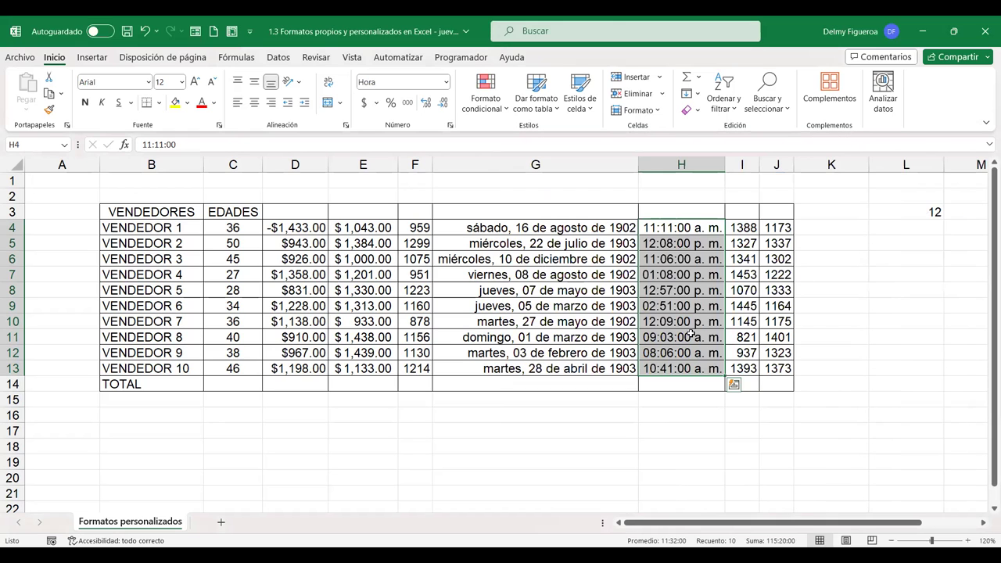
{"action": "left_click", "coordinate": [660, 321]}
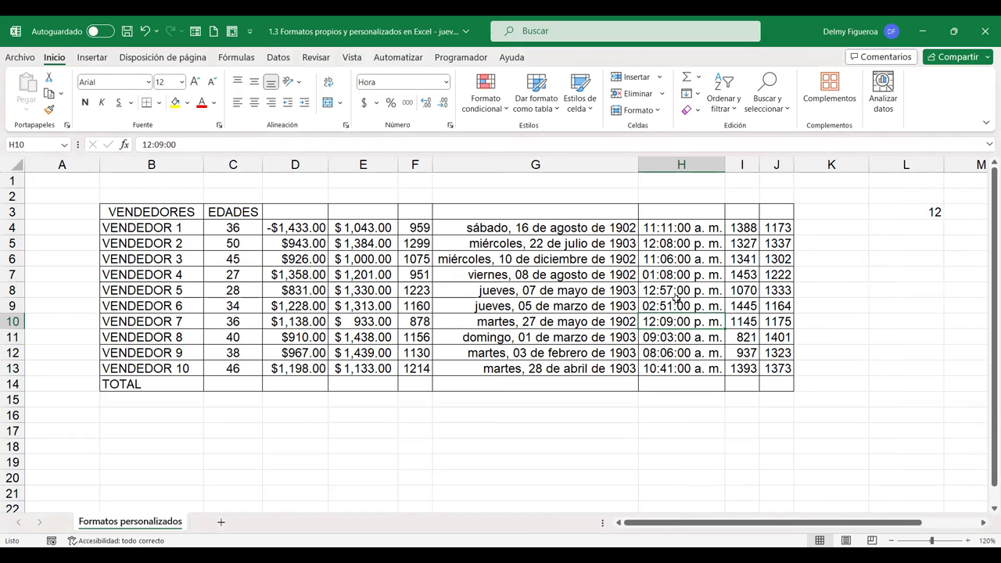
Reformat H4:H13 with the 24-hour 13:30:55 time type, e.g. 13:08:00 in H7
{"action": "left_click", "coordinate": [677, 306]}
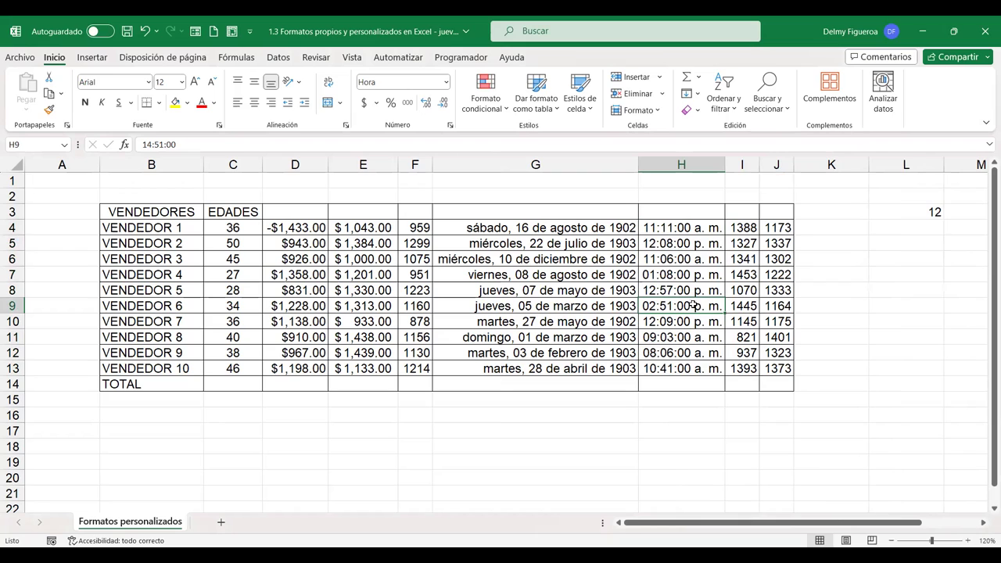
{"action": "left_click", "coordinate": [704, 233]}
{"action": "left_click_drag", "start_coordinate": [705, 235], "coordinate": [701, 367]}
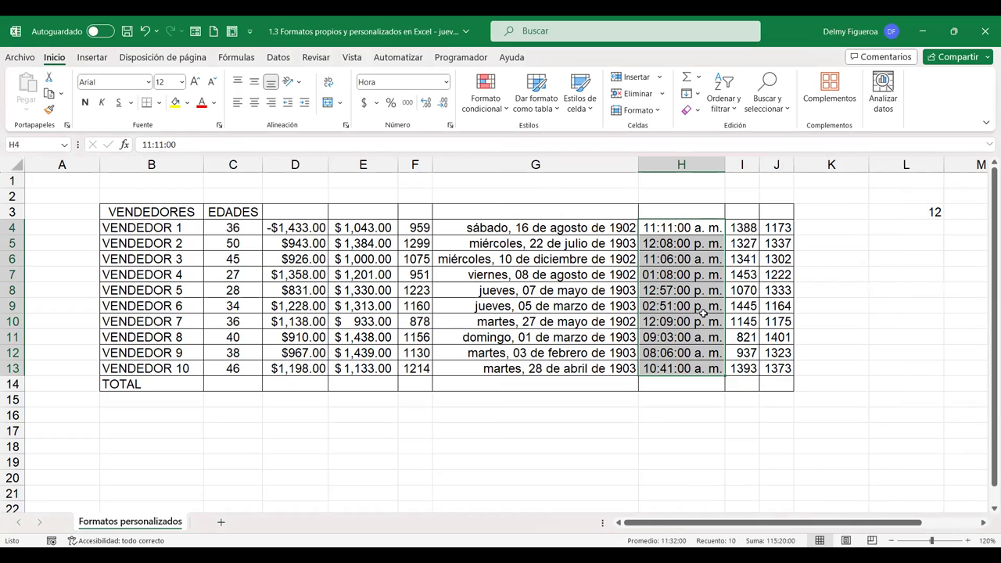
{"action": "key", "text": "ctrl+1"}
{"action": "left_click", "coordinate": [637, 251]}
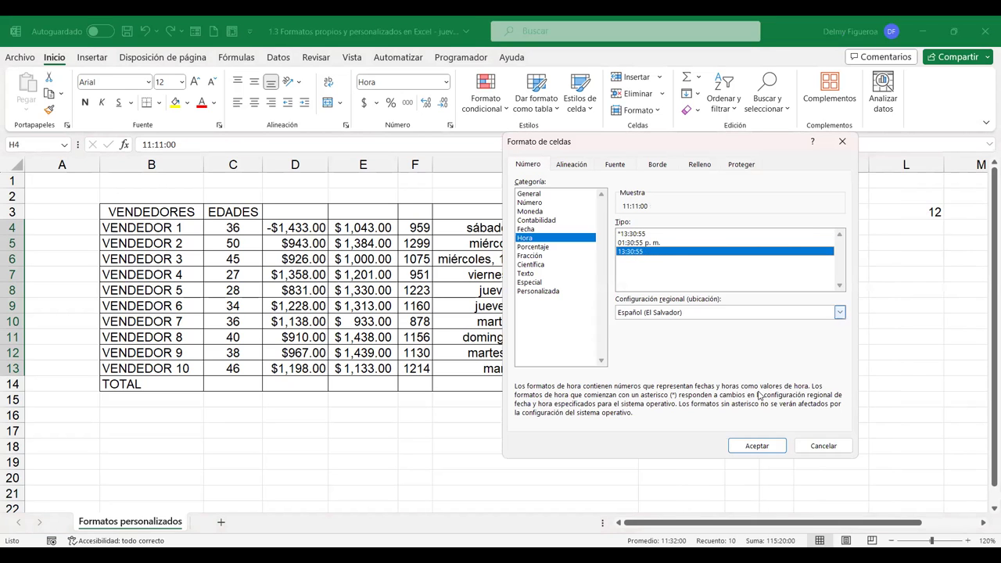
{"action": "left_click", "coordinate": [757, 445]}
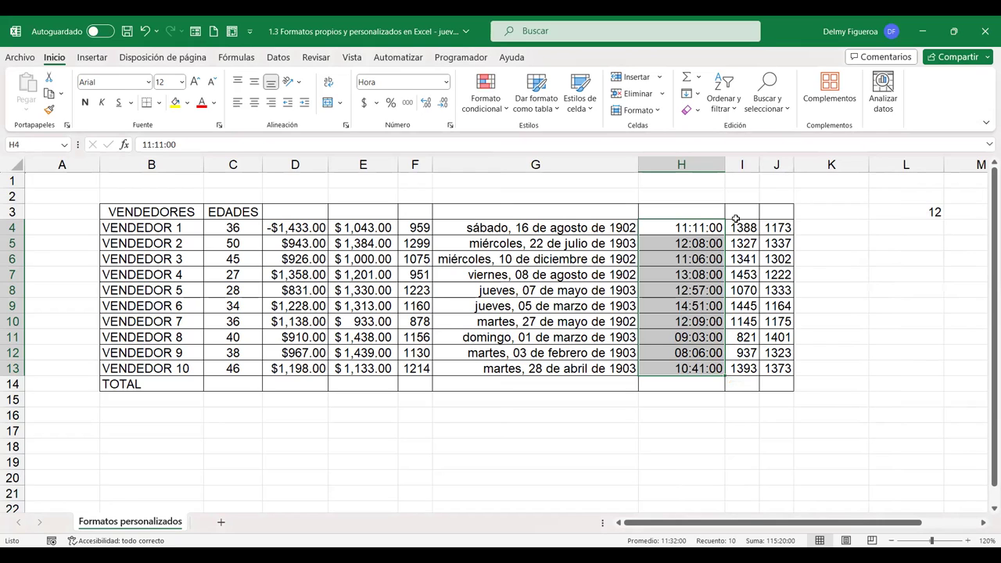
Preview the percentage format, cancel without applying it, and select I4:I13
{"action": "key", "text": "ctrl+1"}
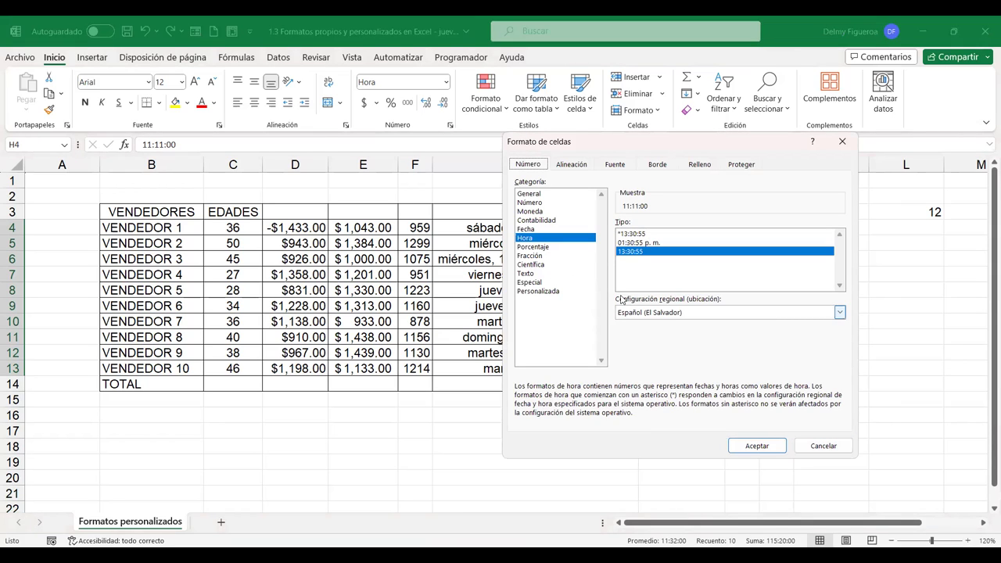
{"action": "left_click", "coordinate": [550, 249]}
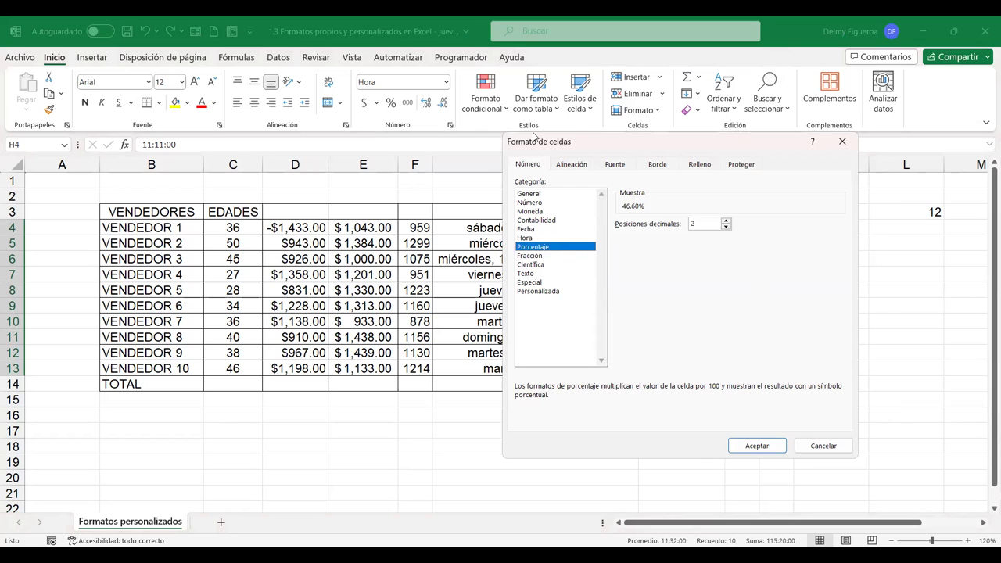
{"action": "left_click_drag", "start_coordinate": [533, 137], "coordinate": [298, 138]}
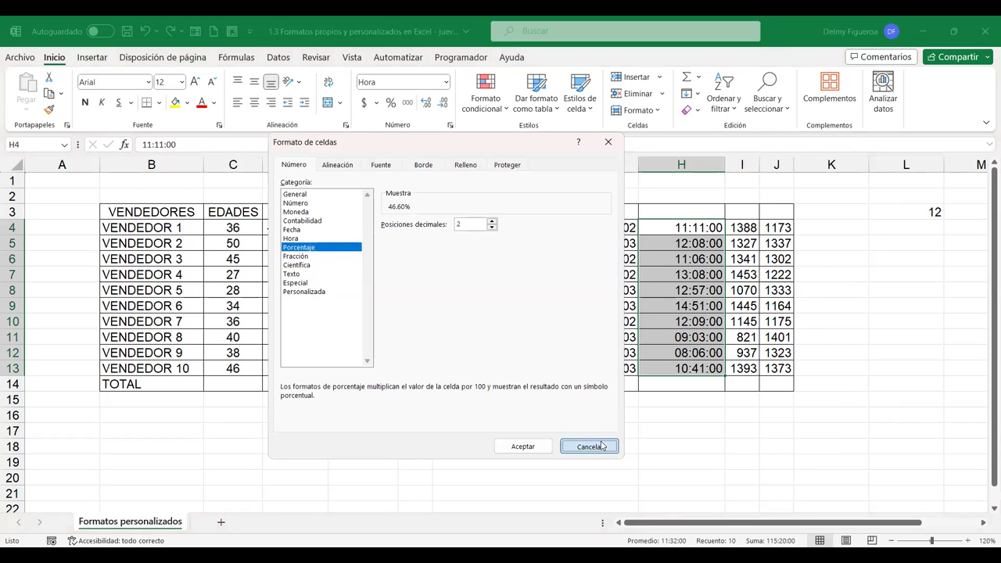
{"action": "left_click", "coordinate": [602, 446]}
{"action": "left_click_drag", "start_coordinate": [743, 227], "coordinate": [749, 370]}
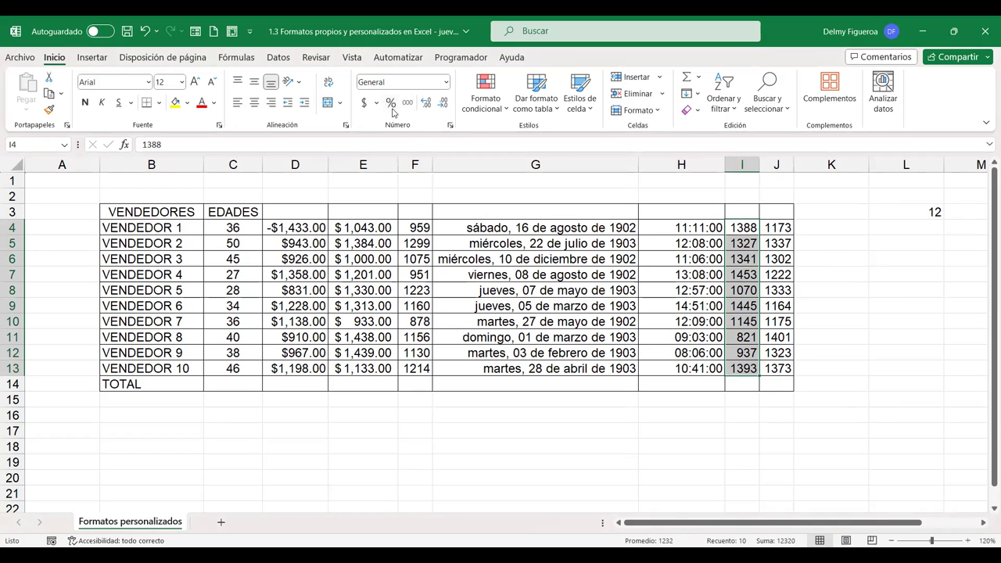
{"action": "left_click", "coordinate": [446, 82]}
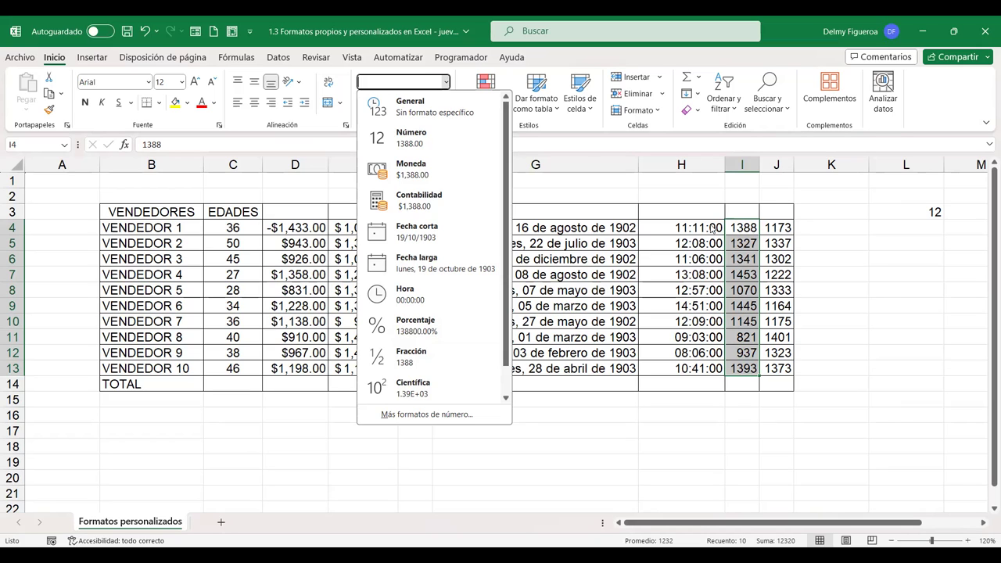
{"action": "left_click", "coordinate": [392, 25]}
{"action": "left_click", "coordinate": [392, 25]}
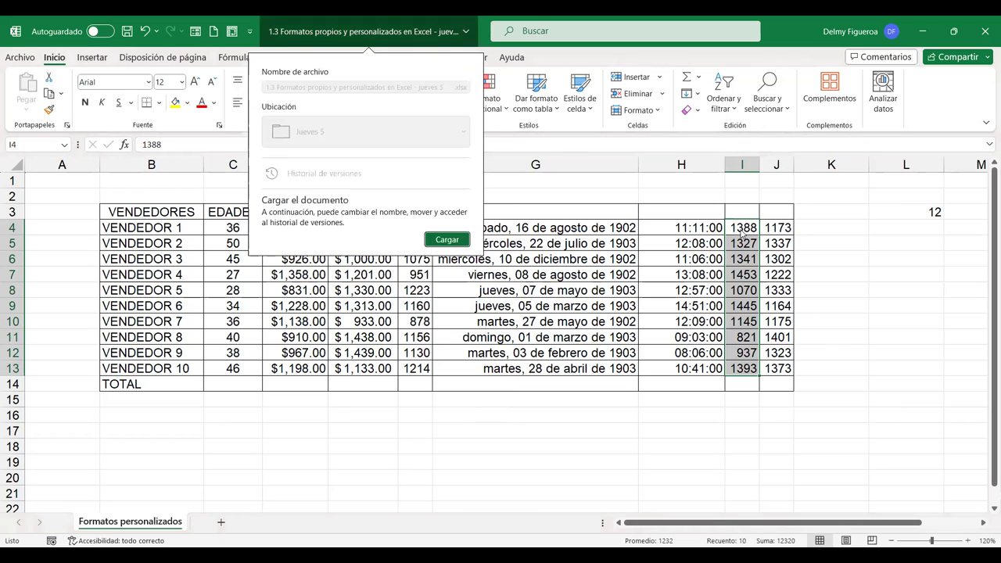
{"action": "left_click", "coordinate": [741, 229]}
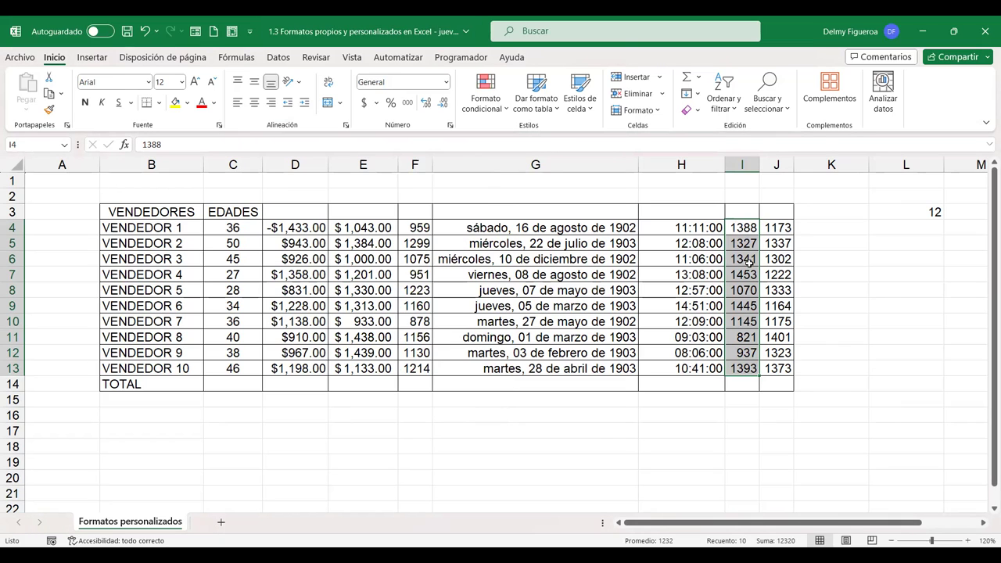
{"action": "key", "text": "ctrl+1"}
{"action": "left_click", "coordinate": [305, 247]}
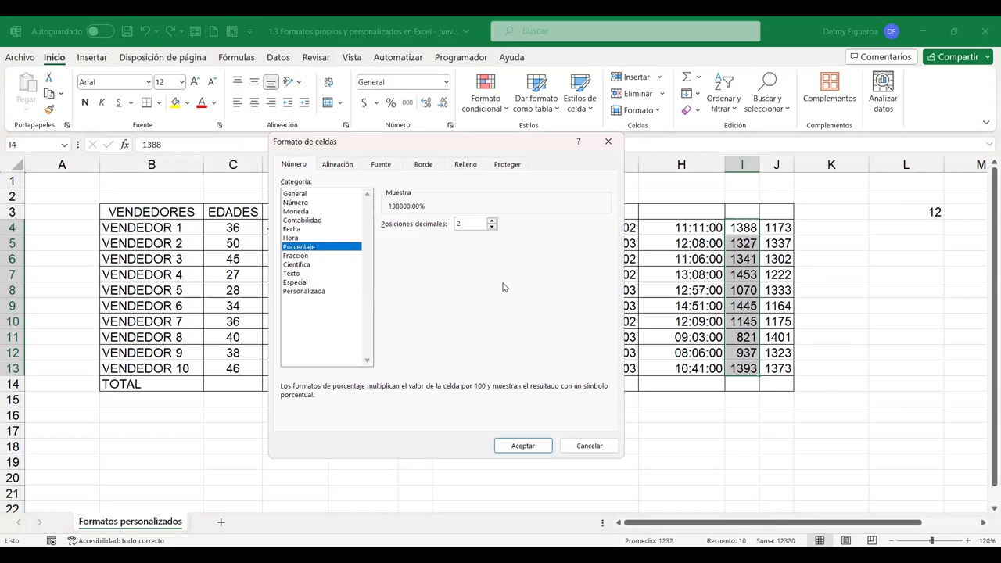
{"action": "left_click", "coordinate": [588, 446]}
{"action": "left_click", "coordinate": [744, 227]}
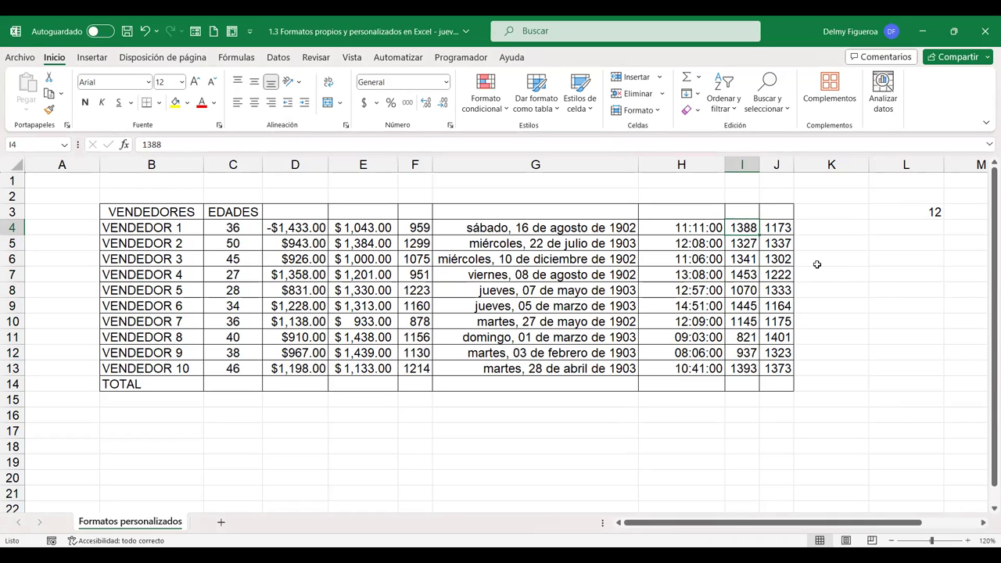
Enter 13.88, 13.27, 13.41, 14.53 and 10.7 into I4 through I8
{"action": "type", "text": "13.88"}
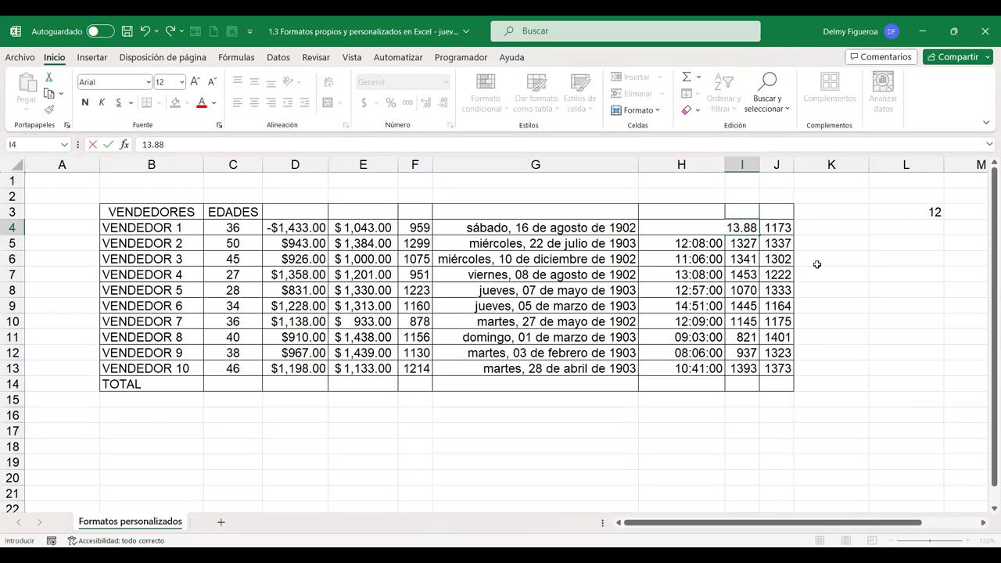
{"action": "key", "text": "Return"}
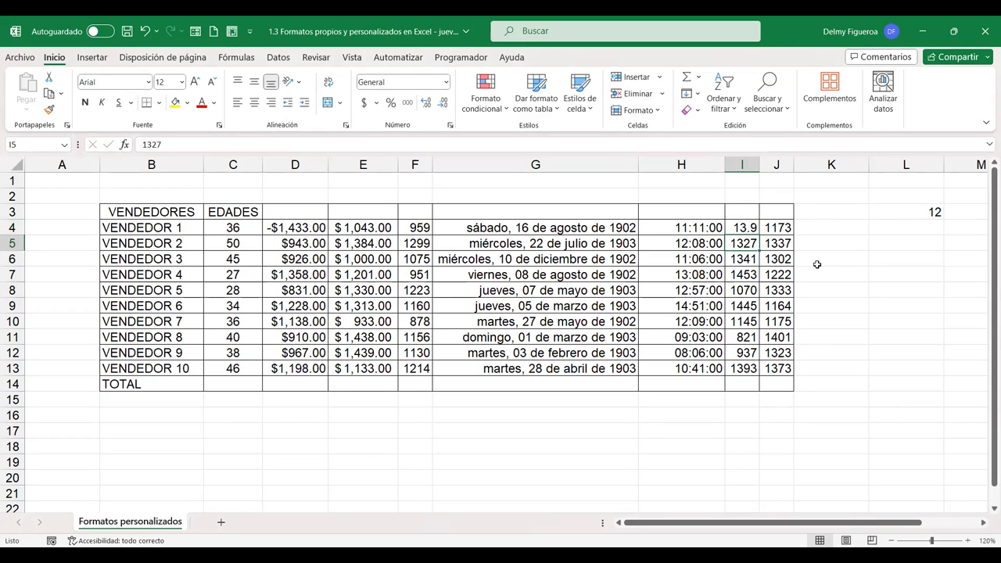
{"action": "key", "text": "Up"}
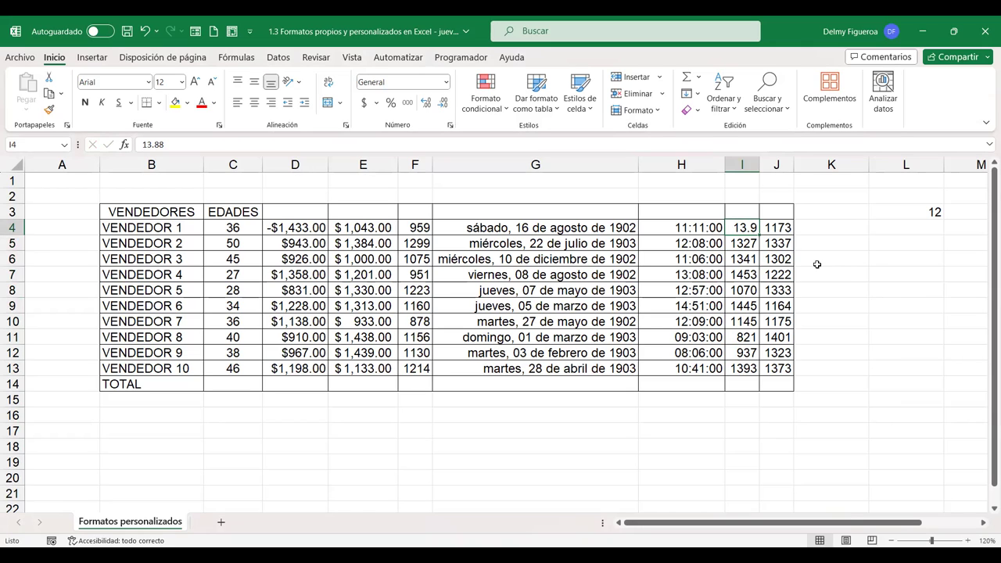
{"action": "left_click", "coordinate": [748, 239]}
{"action": "type", "text": "13.27"}
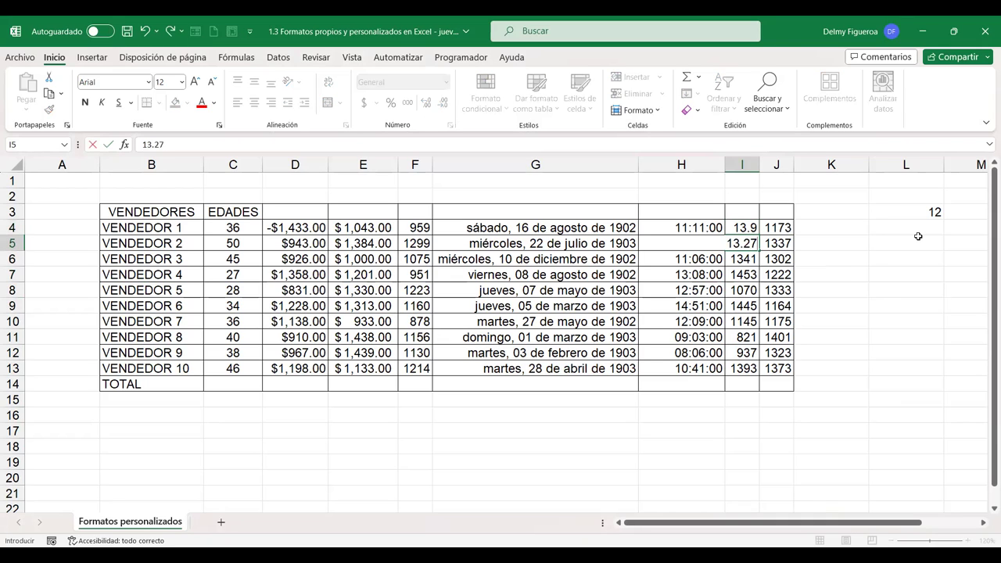
{"action": "key", "text": "Return"}
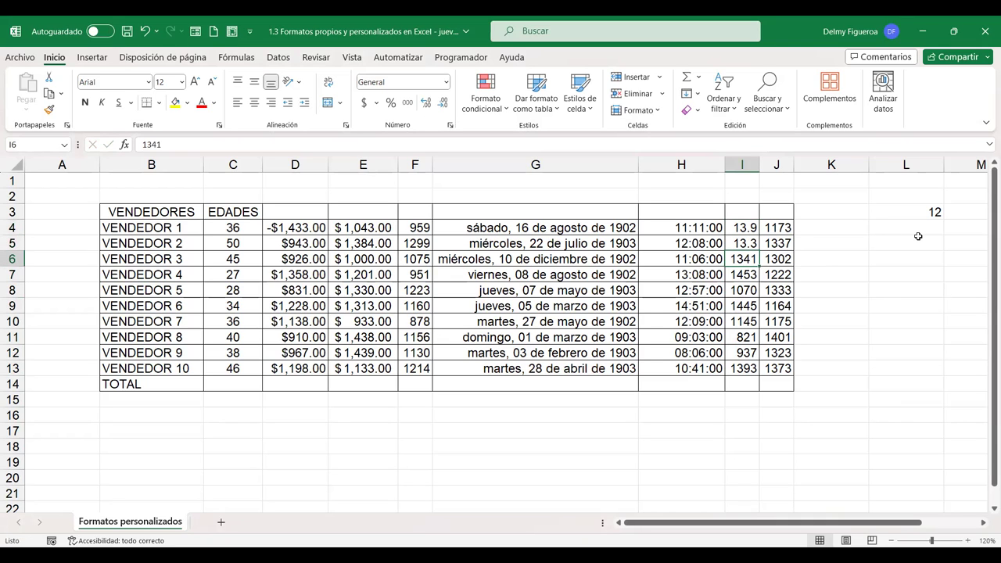
{"action": "type", "text": "13"}
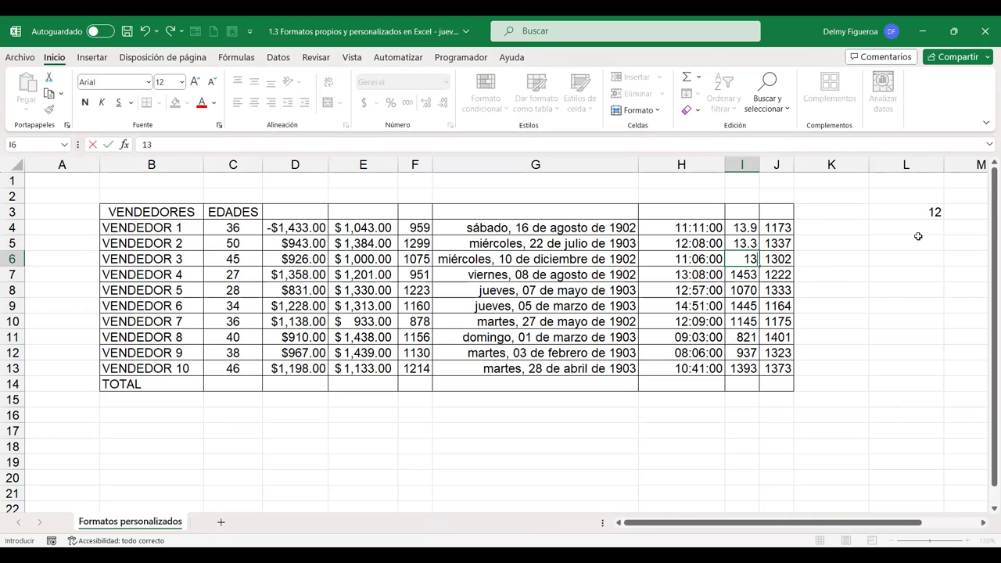
{"action": "type", "text": ".41"}
{"action": "key", "text": "Return"}
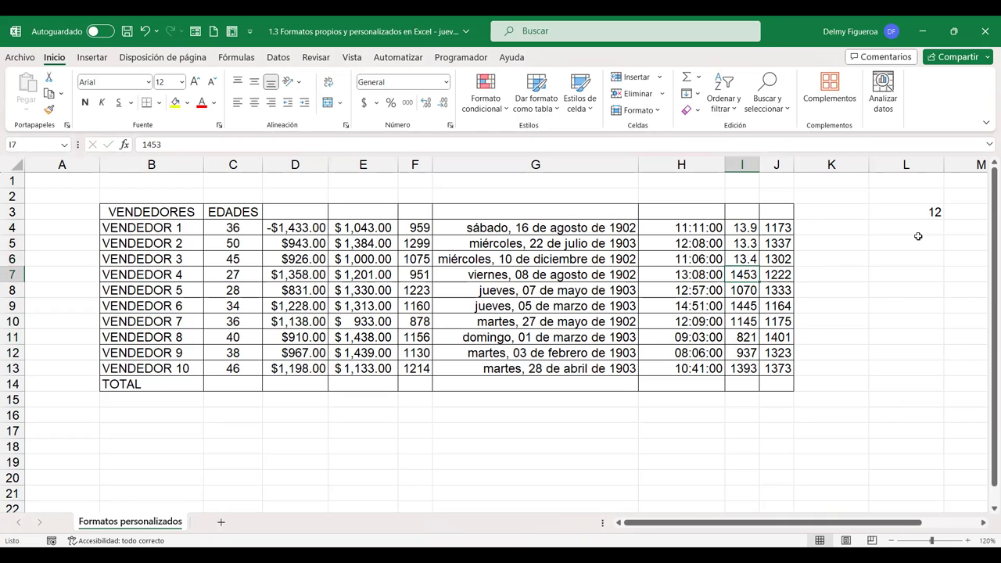
{"action": "type", "text": "14.53"}
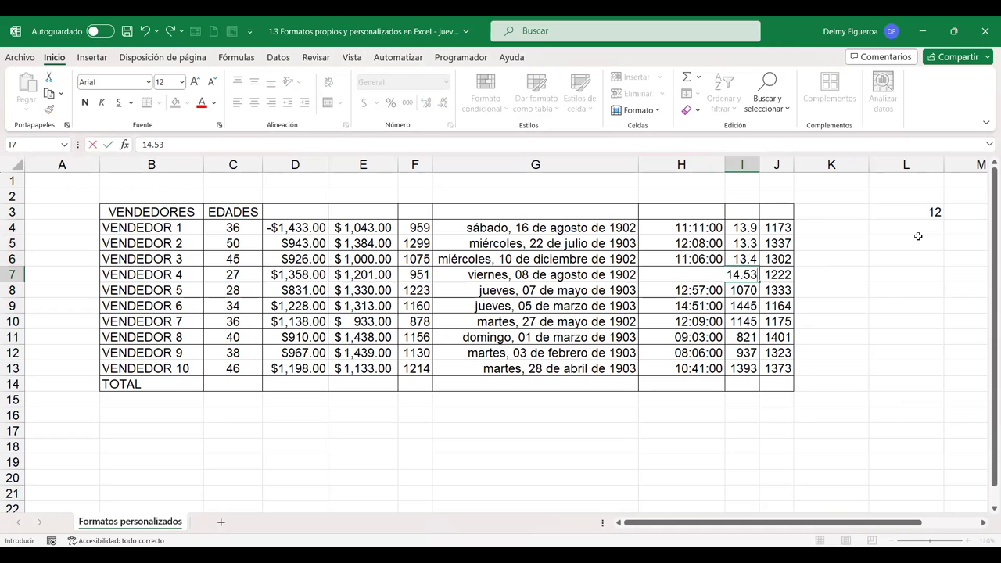
{"action": "key", "text": "Return"}
{"action": "type", "text": "10.7"}
{"action": "key", "text": "Return"}
Enter 14.45, 11.45, 8.21, 9.37 and 13.93 into I9 through I13, then select I4:I13
{"action": "type", "text": "14.45"}
{"action": "key", "text": "Return"}
{"action": "type", "text": "11.45"}
{"action": "key", "text": "Return"}
{"action": "type", "text": "8.21"}
{"action": "key", "text": "Return"}
{"action": "type", "text": "9.37"}
{"action": "key", "text": "Return"}
{"action": "type", "text": "13.93"}
{"action": "key", "text": "Return"}
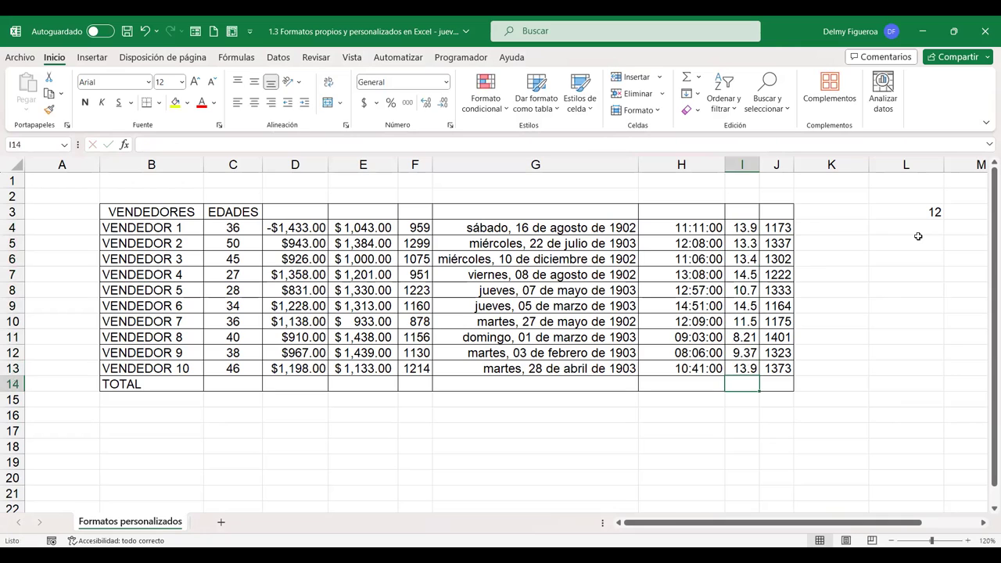
{"action": "left_click_drag", "start_coordinate": [741, 227], "coordinate": [734, 362]}
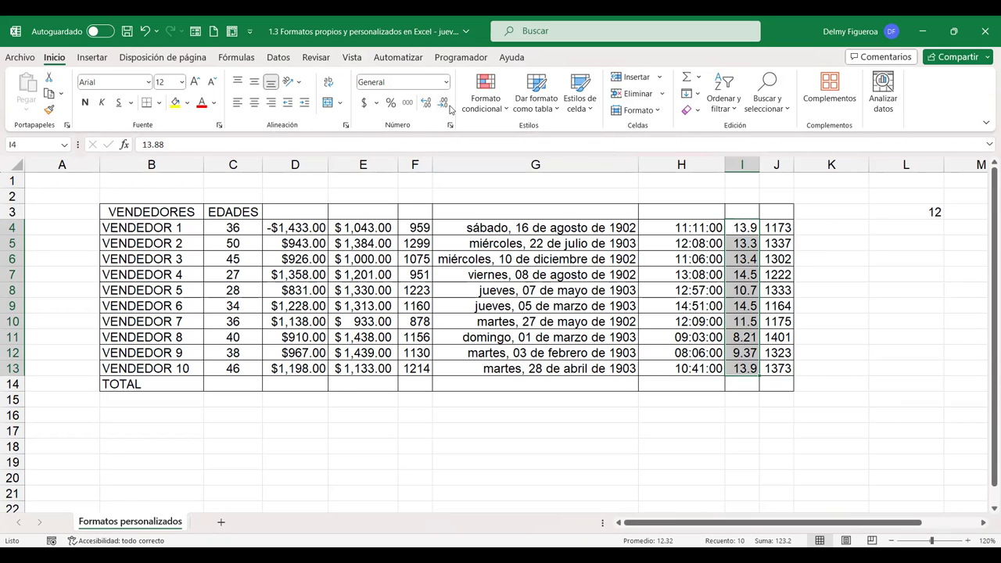
Adjust column I's decimal places until values show two decimals, like 10.70 and 13.88
{"action": "left_click", "coordinate": [443, 110]}
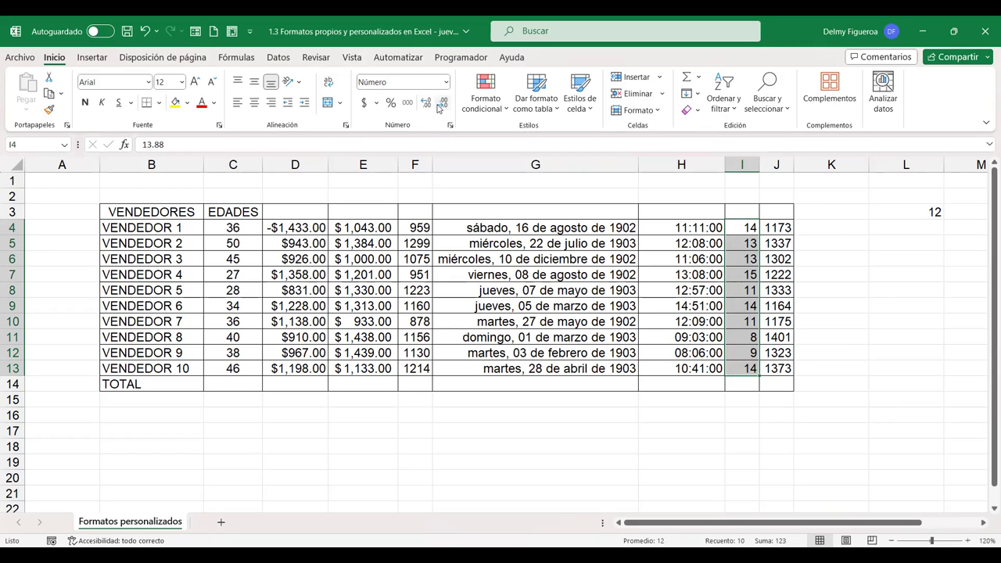
{"action": "left_click", "coordinate": [425, 105]}
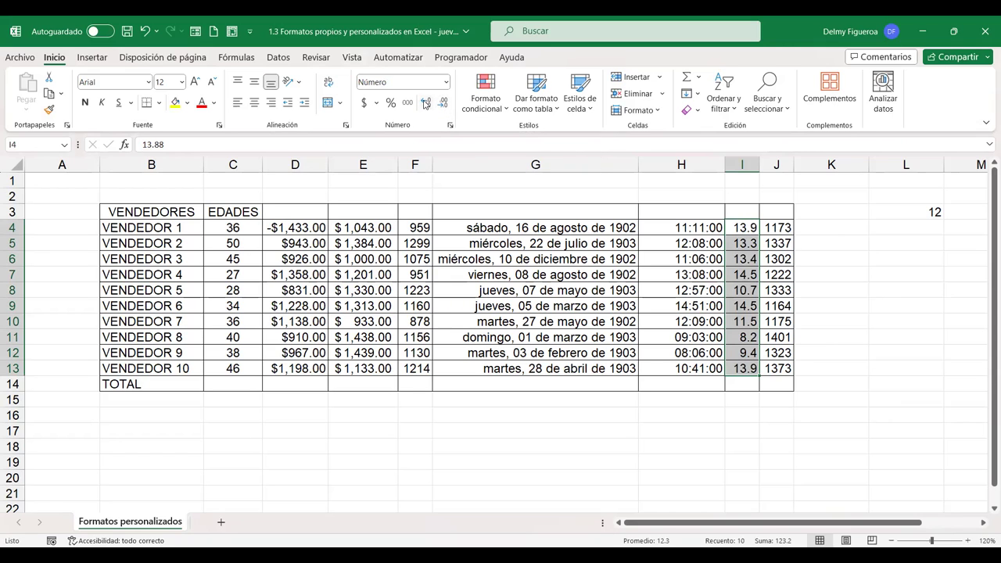
{"action": "left_click", "coordinate": [425, 104]}
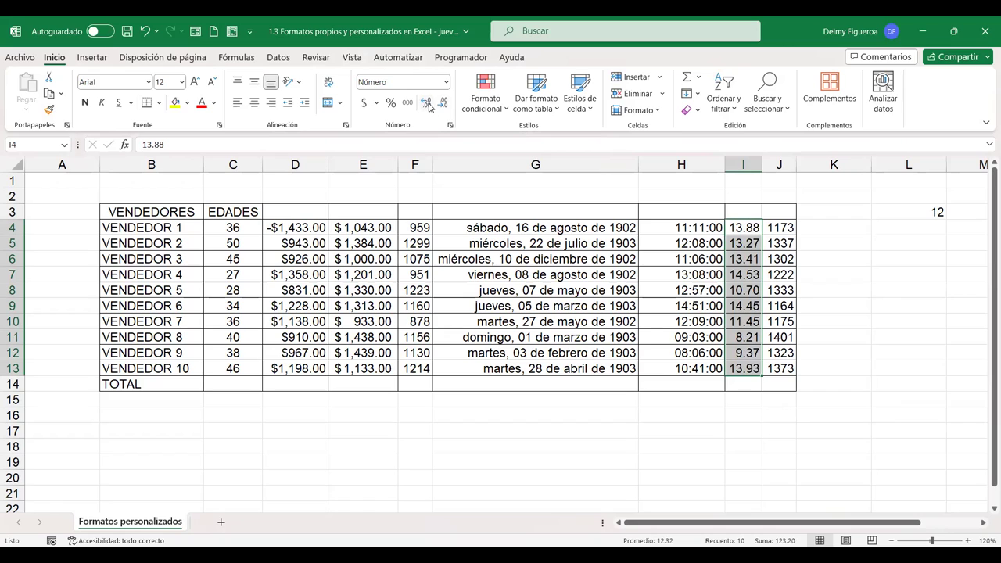
{"action": "left_click", "coordinate": [426, 104]}
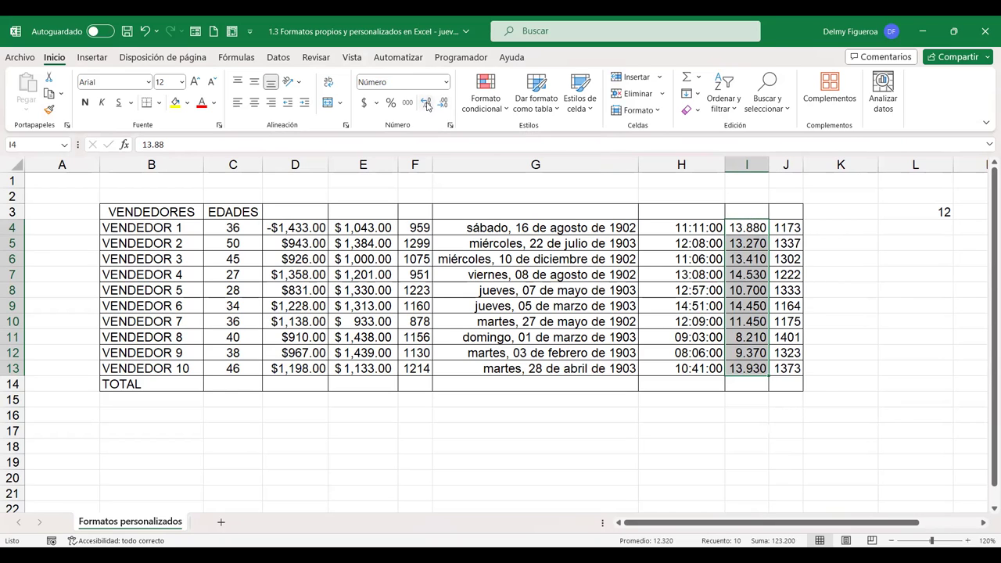
{"action": "left_click", "coordinate": [444, 104]}
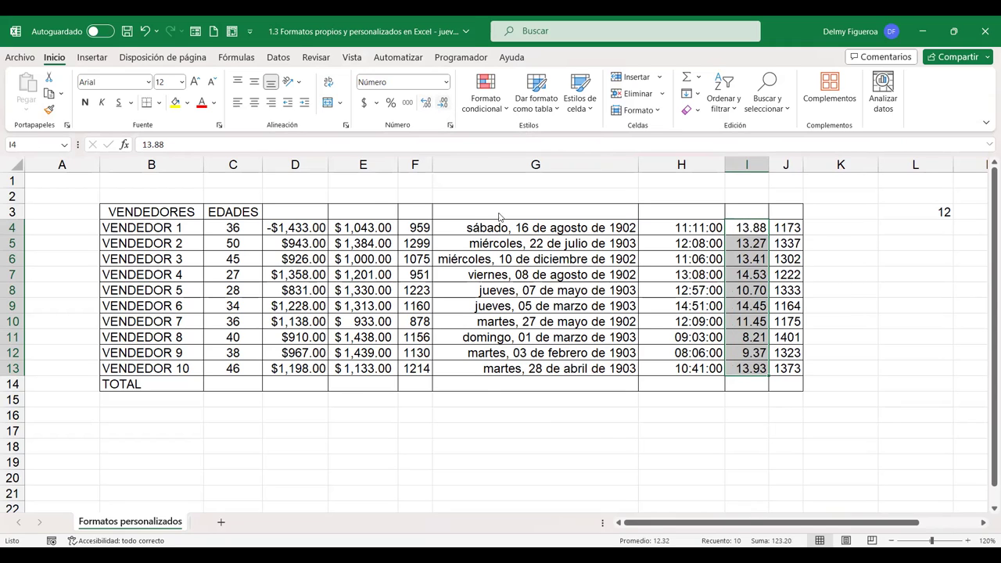
{"action": "left_click", "coordinate": [450, 125]}
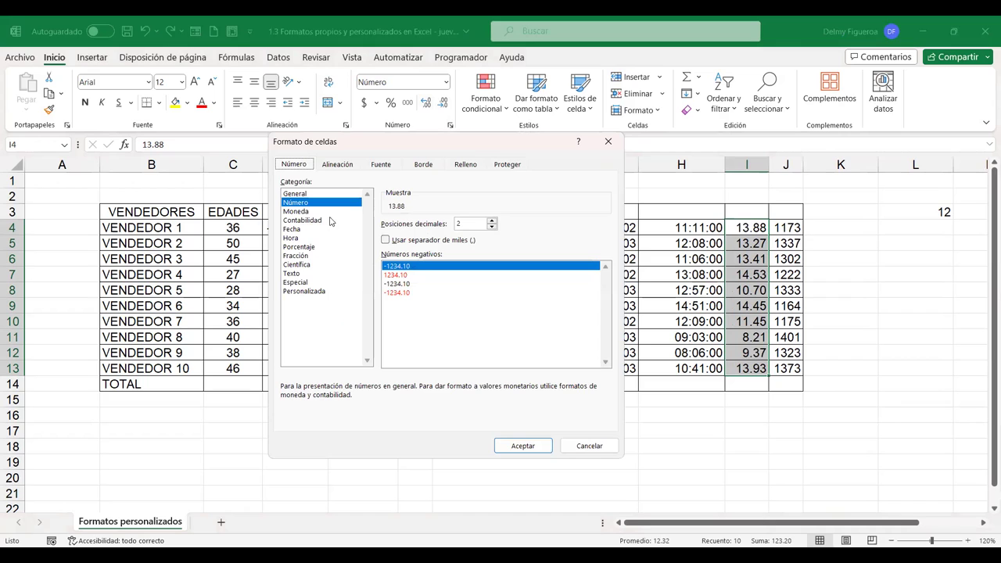
Apply Porcentaje to column I (1388.00% in I4), preview Fracción without applying, and select J4:J13
{"action": "left_click", "coordinate": [306, 248]}
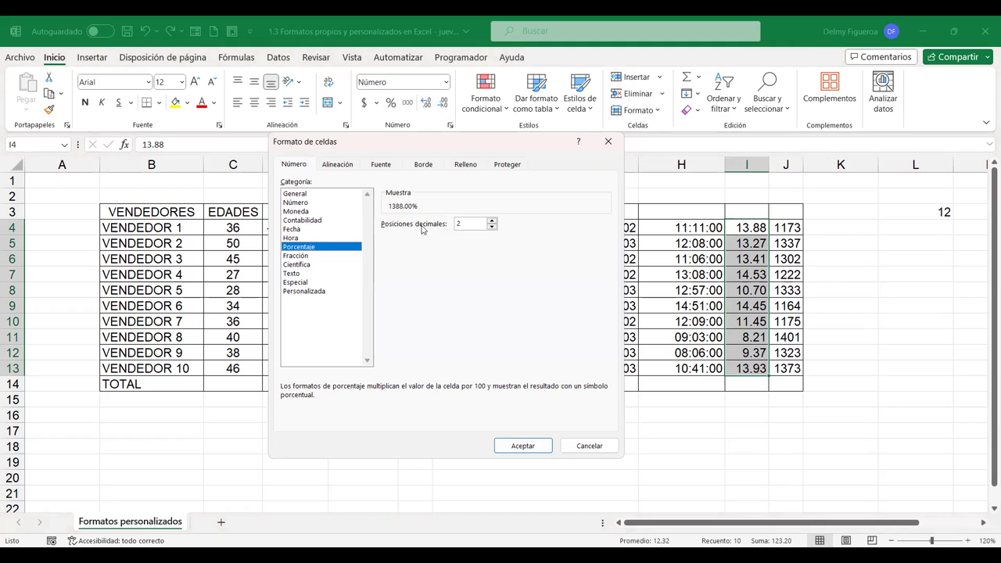
{"action": "left_click", "coordinate": [523, 447]}
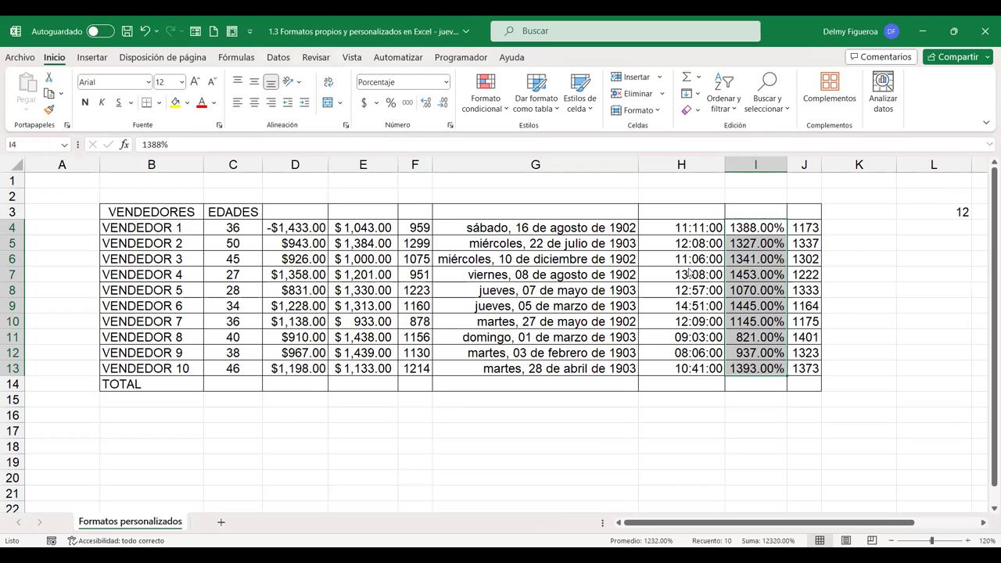
{"action": "key", "text": "ctrl+1"}
{"action": "left_click", "coordinate": [304, 256]}
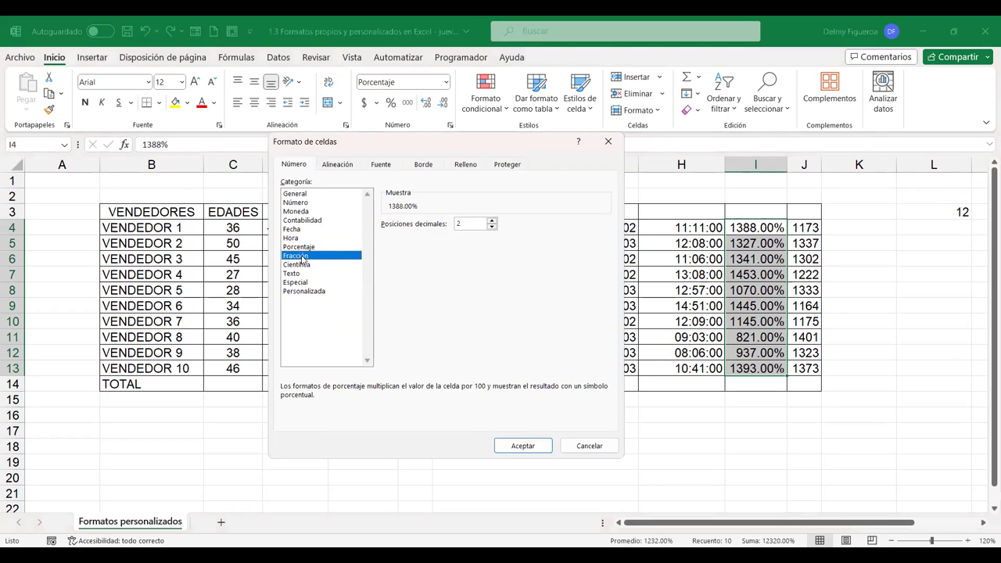
{"action": "left_click", "coordinate": [599, 446]}
{"action": "left_click_drag", "start_coordinate": [807, 227], "coordinate": [813, 380]}
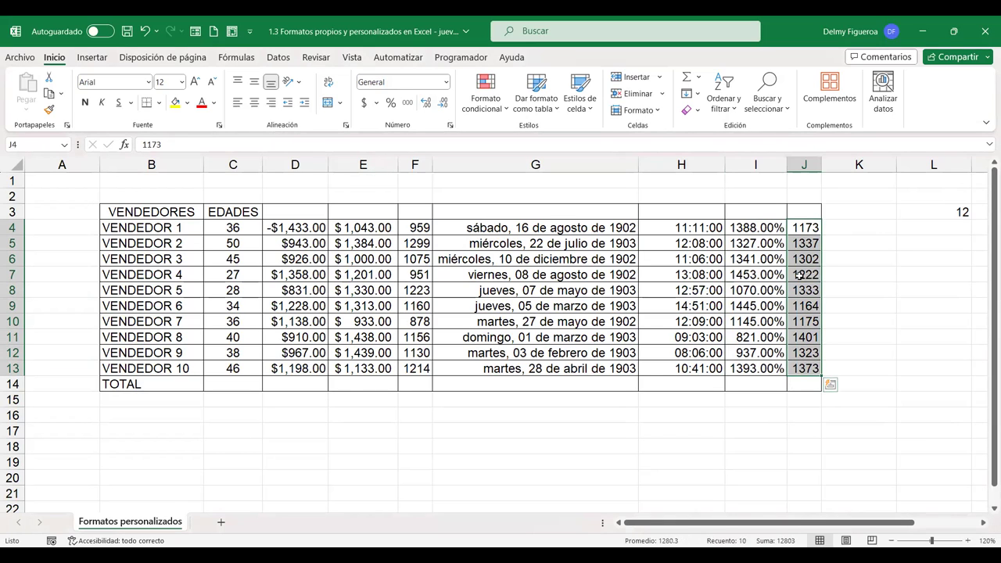
Preview the fraction format for column J, cancel it, and select I4:I13
{"action": "key", "text": "ctrl+1"}
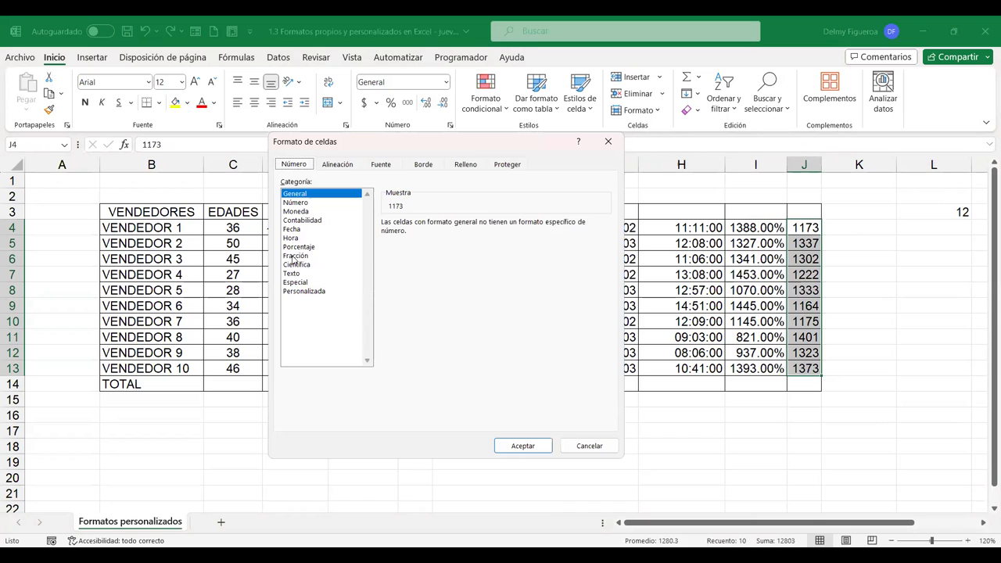
{"action": "left_click", "coordinate": [294, 256]}
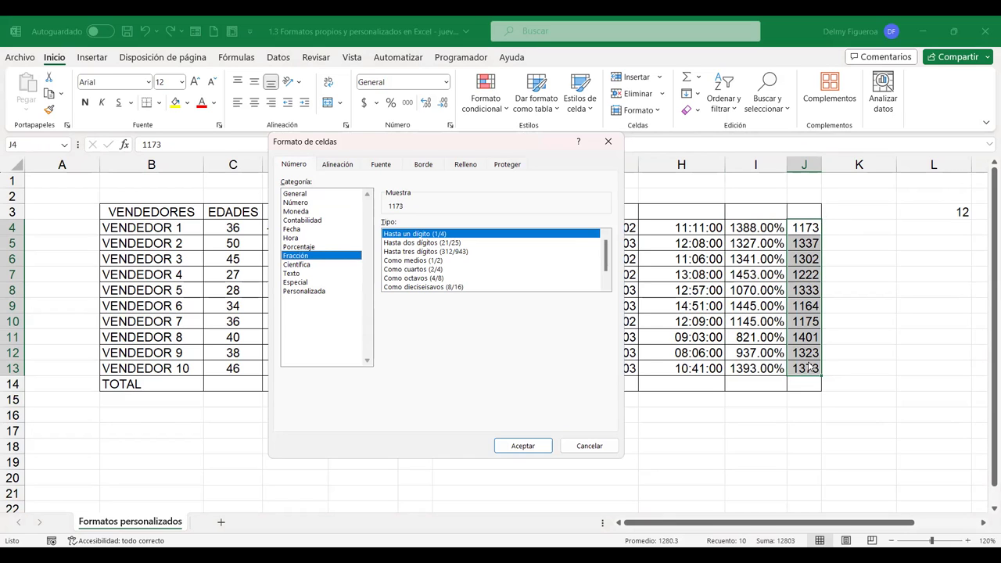
{"action": "left_click", "coordinate": [594, 446]}
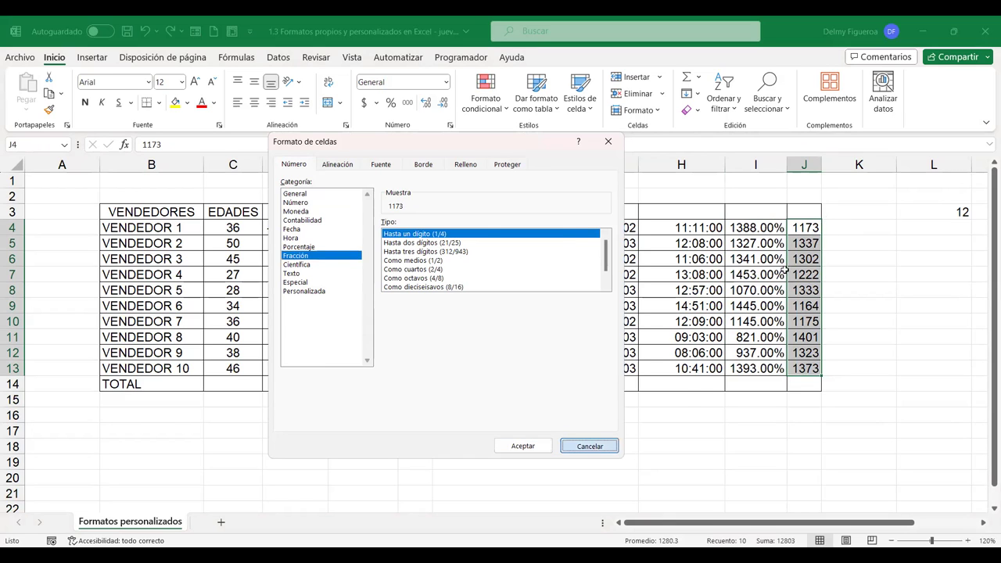
{"action": "left_click_drag", "start_coordinate": [763, 228], "coordinate": [762, 370]}
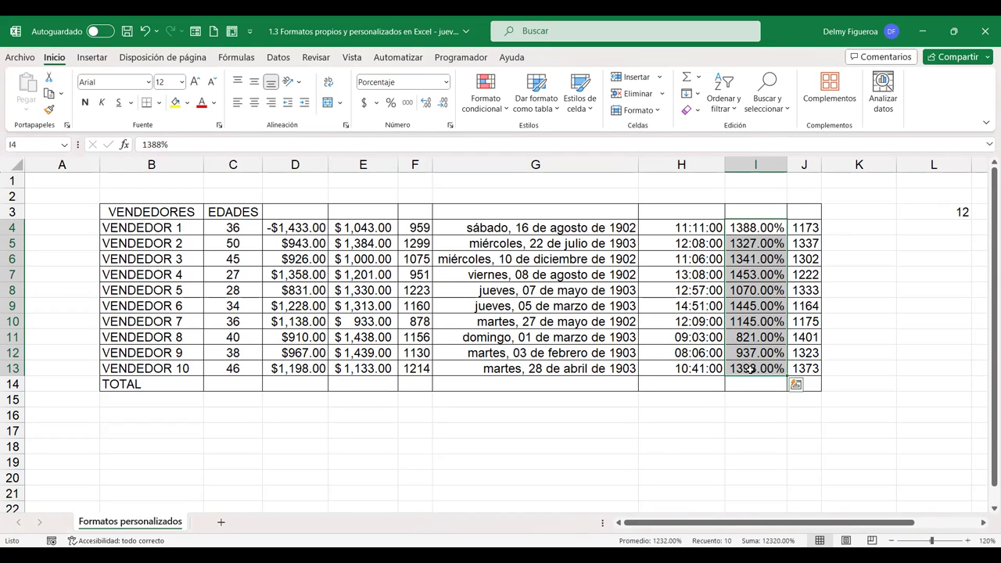
Insert an empty column at J, shifting the whole figures to column K
{"action": "left_click", "coordinate": [809, 158]}
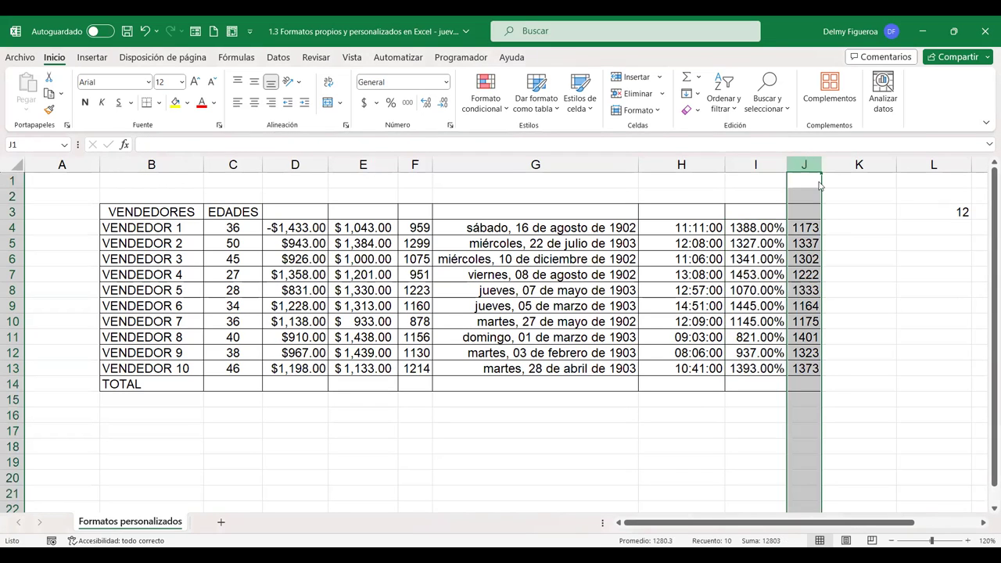
{"action": "right_click", "coordinate": [819, 184]}
{"action": "left_click", "coordinate": [847, 291]}
Copy I4:I13 into J4 and set the pasted values to General, showing 13.88 to 13.93
{"action": "left_click_drag", "start_coordinate": [755, 228], "coordinate": [763, 363]}
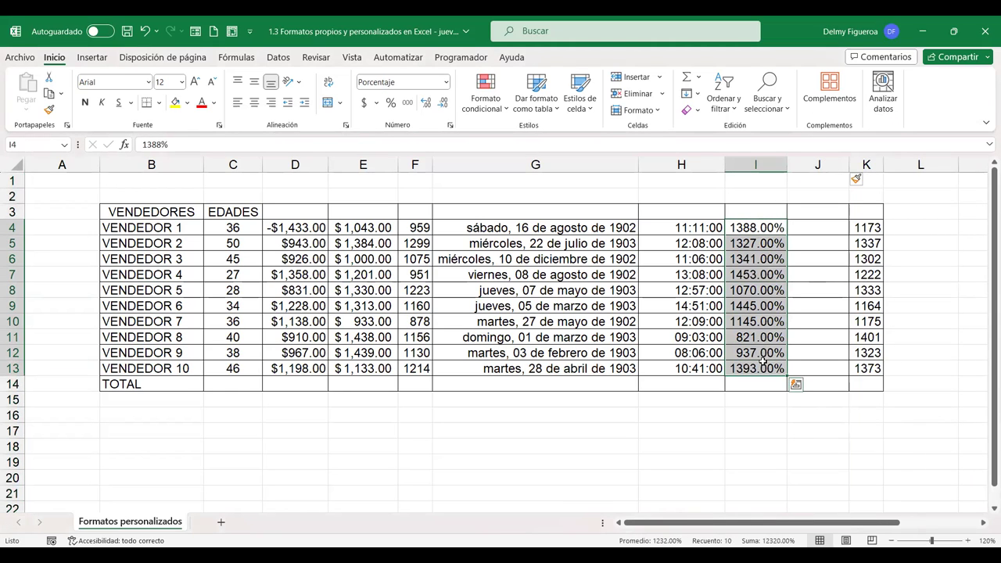
{"action": "key", "text": "ctrl+c"}
{"action": "left_click", "coordinate": [821, 228]}
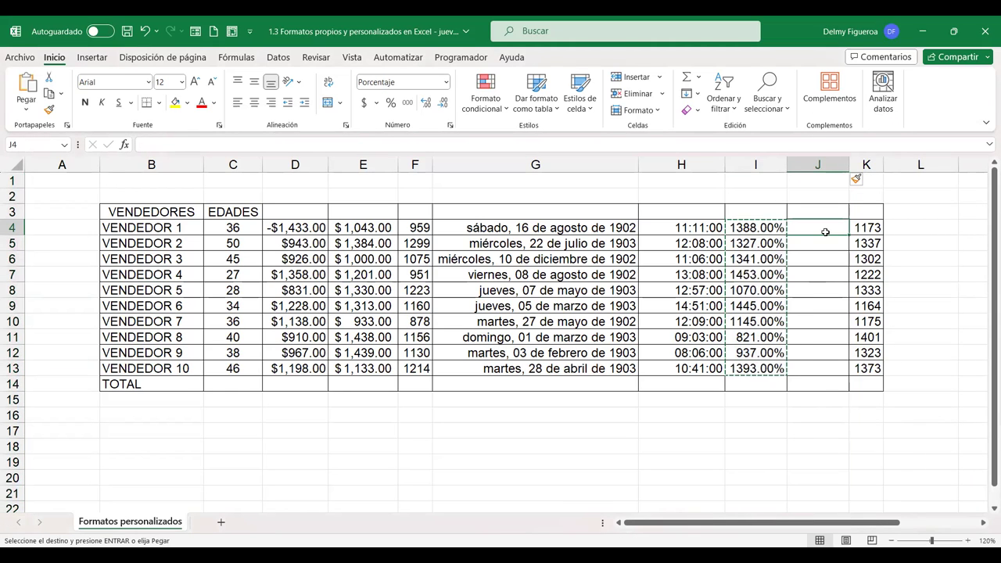
{"action": "key", "text": "ctrl+v"}
{"action": "left_click_drag", "start_coordinate": [825, 231], "coordinate": [822, 368]}
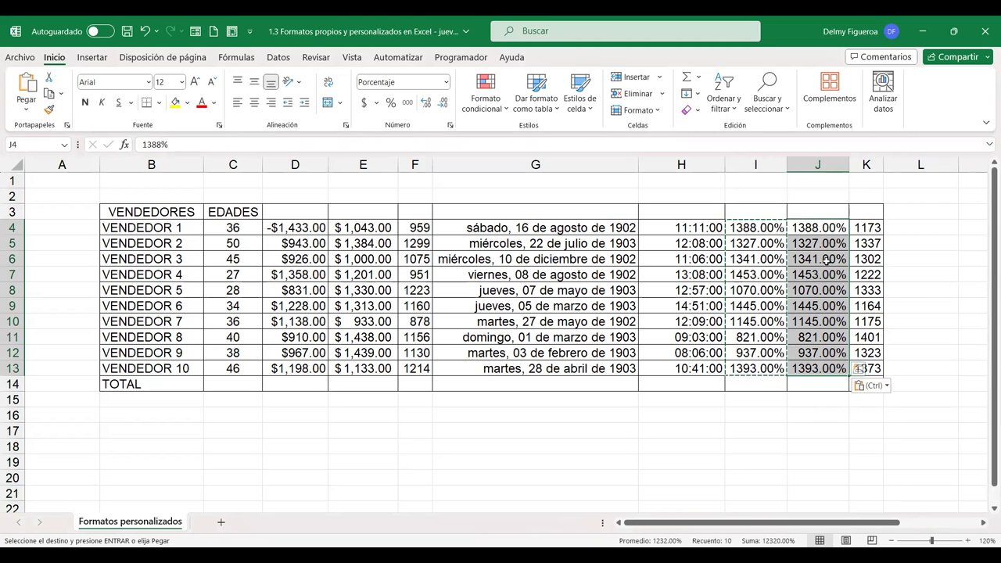
{"action": "left_click", "coordinate": [447, 82]}
{"action": "left_click", "coordinate": [439, 103]}
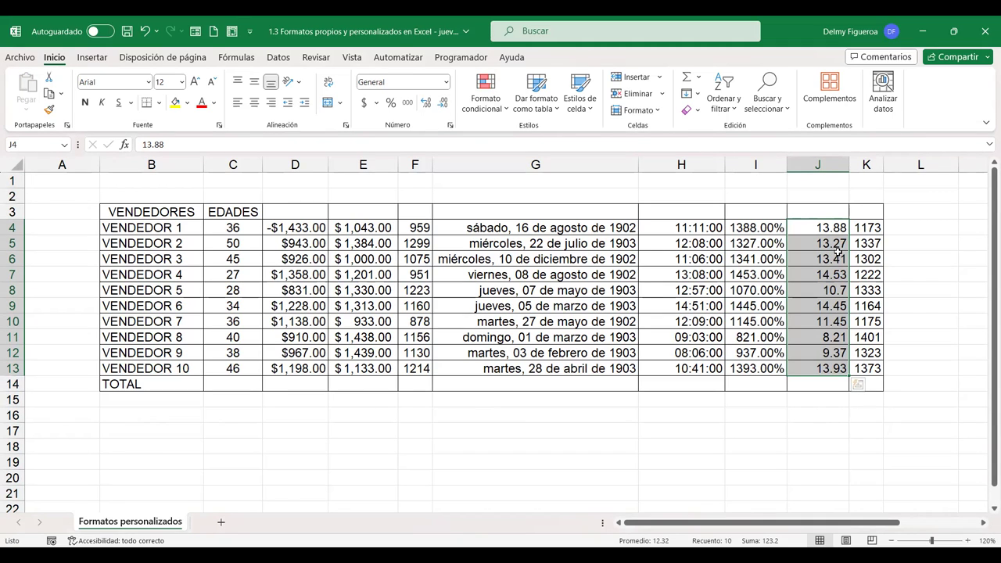
Format J4:J13 as Fracción up to one digit, giving 13 7/8 in J4, then check J5
{"action": "key", "text": "ctrl+1"}
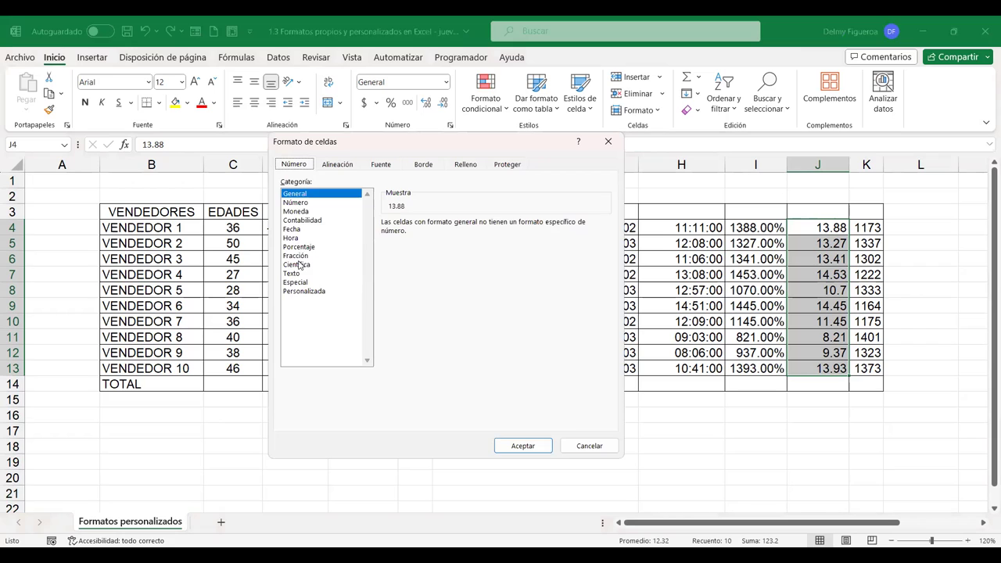
{"action": "left_click", "coordinate": [297, 257]}
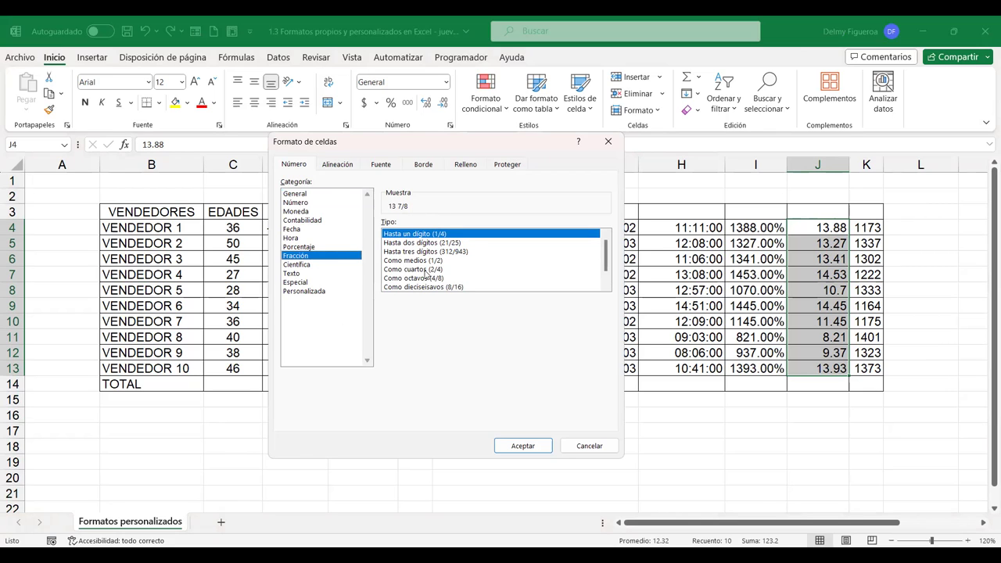
{"action": "scroll", "coordinate": [614, 259], "scroll_direction": "down", "scroll_amount": 1}
{"action": "scroll", "coordinate": [611, 258], "scroll_direction": "up", "scroll_amount": 1}
{"action": "left_click", "coordinate": [523, 445]}
{"action": "left_click", "coordinate": [826, 226]}
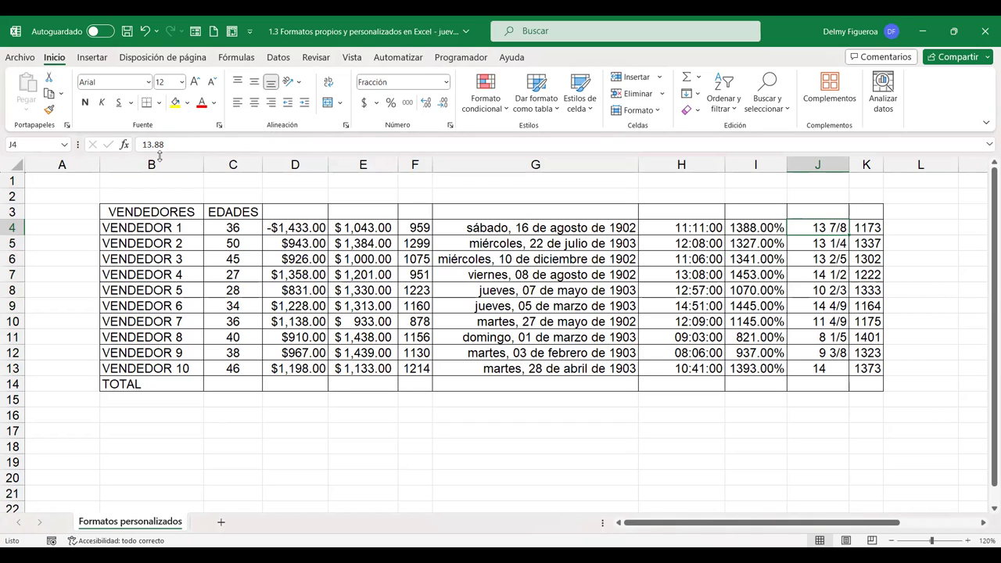
{"action": "left_click", "coordinate": [821, 243]}
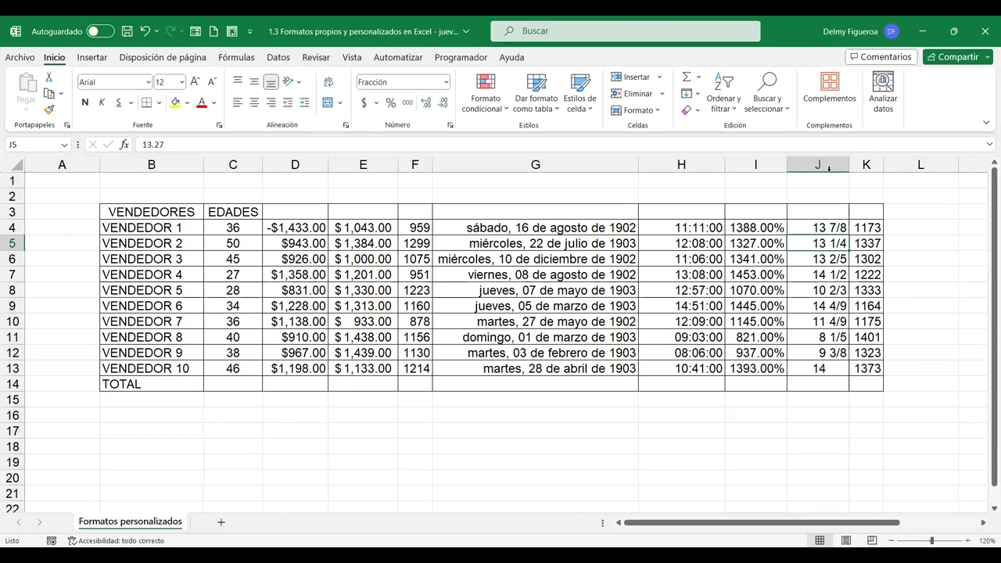
{"action": "key", "text": "ctrl+1"}
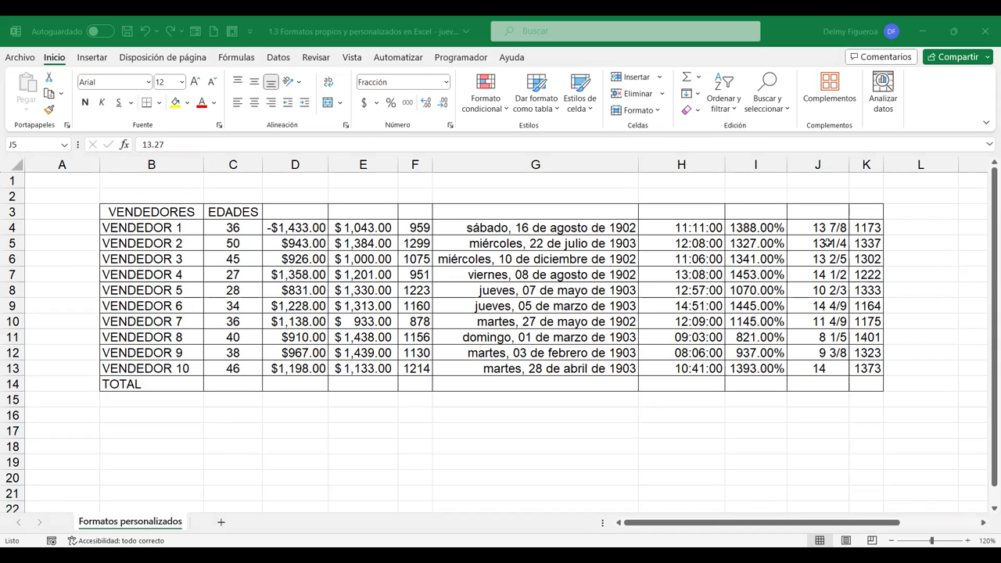
{"action": "left_click", "coordinate": [828, 244]}
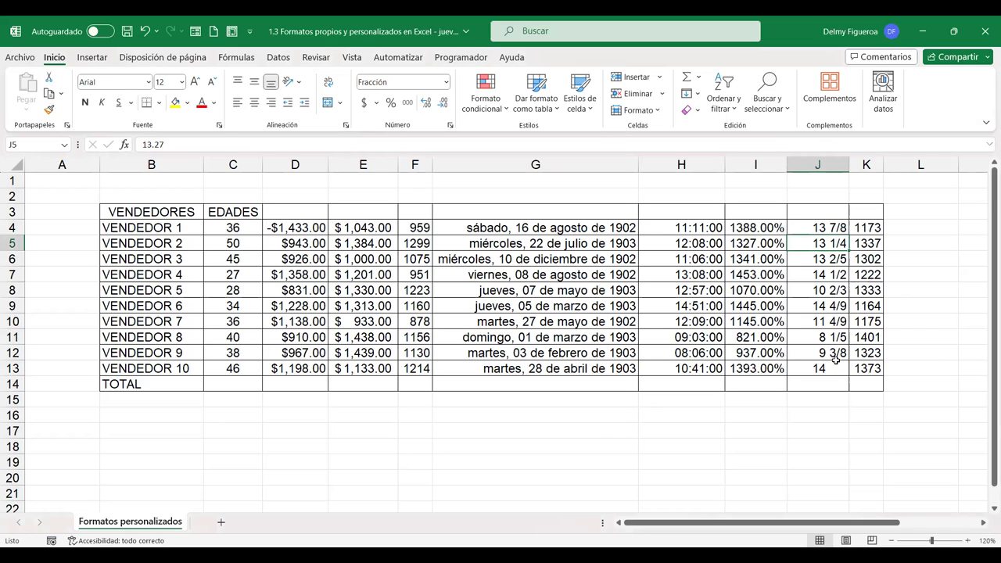
{"action": "key", "text": "ctrl+1"}
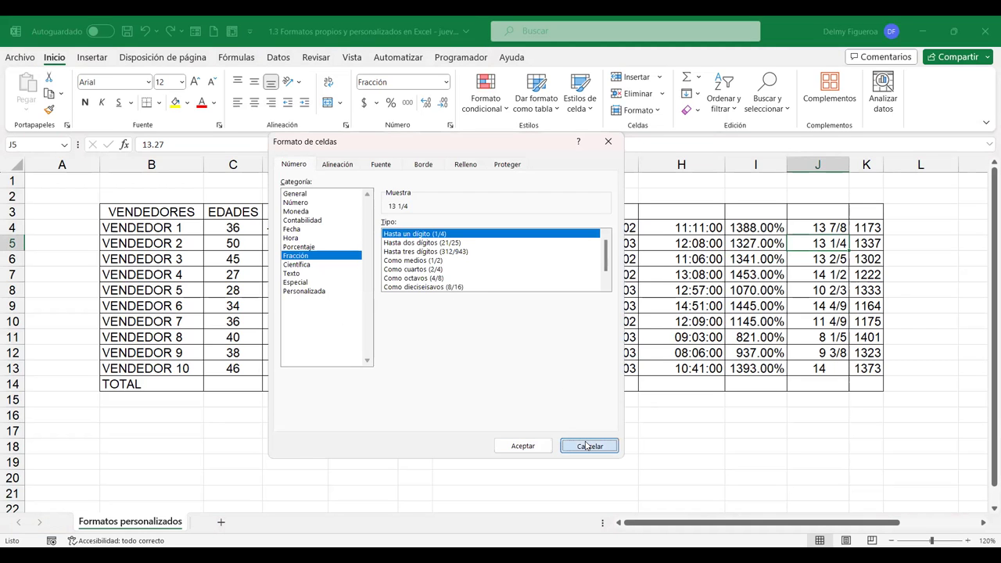
{"action": "left_click", "coordinate": [587, 446]}
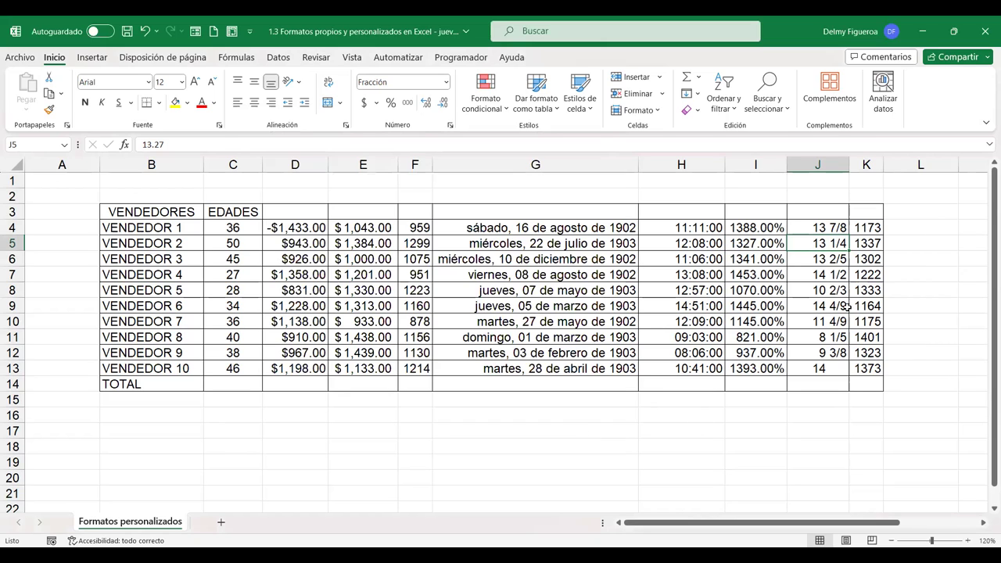
{"action": "left_click_drag", "start_coordinate": [867, 227], "coordinate": [869, 364]}
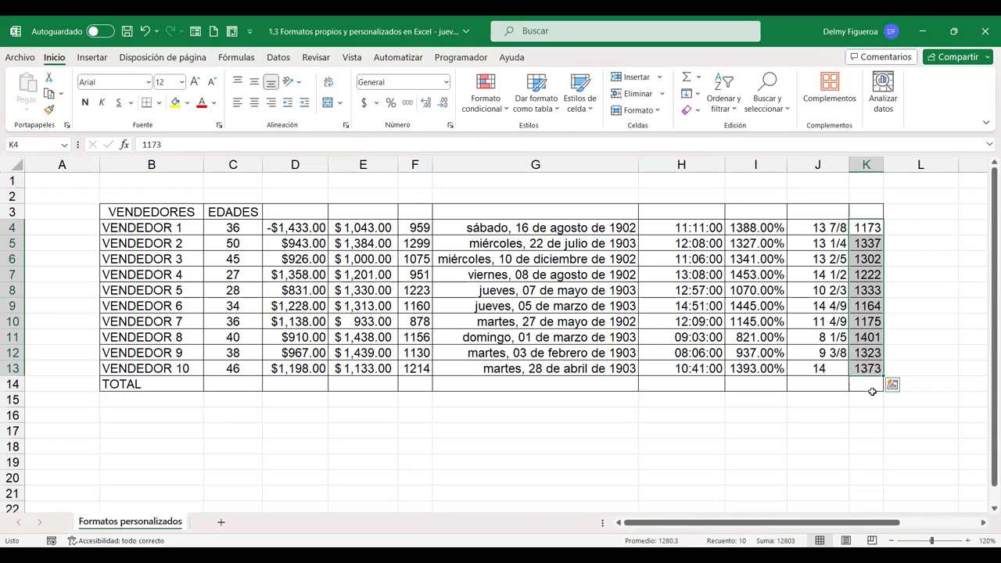
Apply the Científica format with 2 decimals to K4:K13, showing 1.17E+03 in K4
{"action": "key", "text": "ctrl+1"}
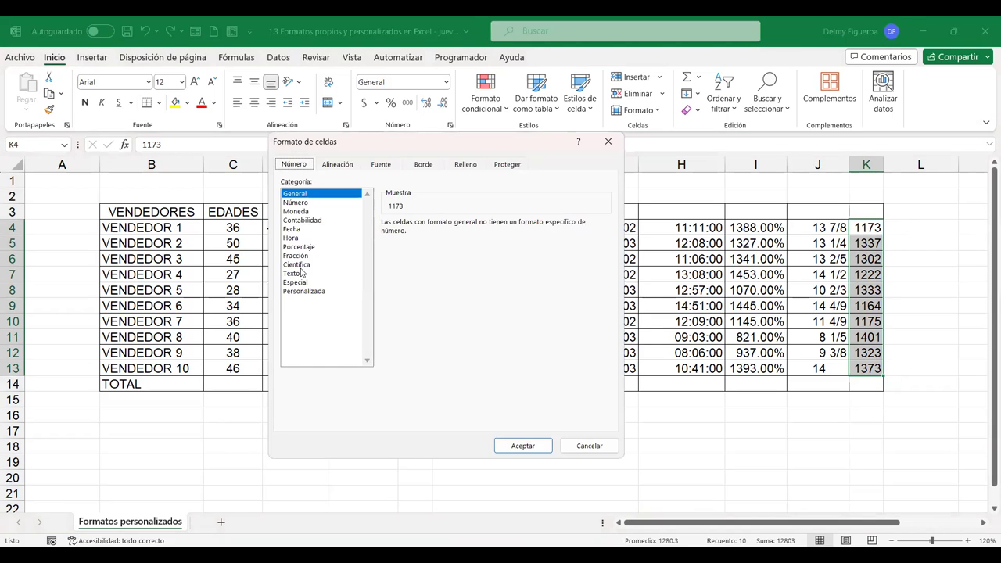
{"action": "left_click", "coordinate": [302, 264]}
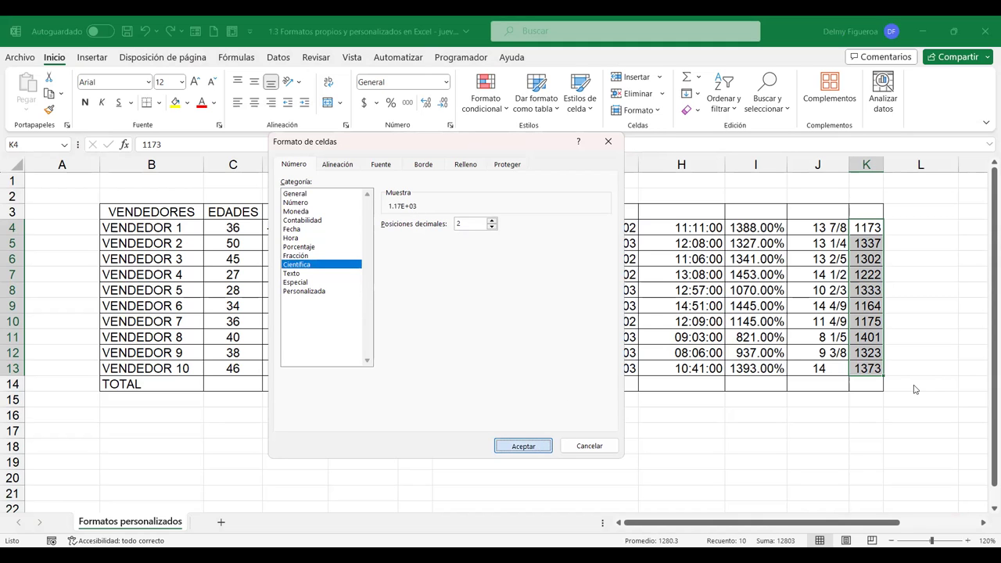
{"action": "key", "text": "Return"}
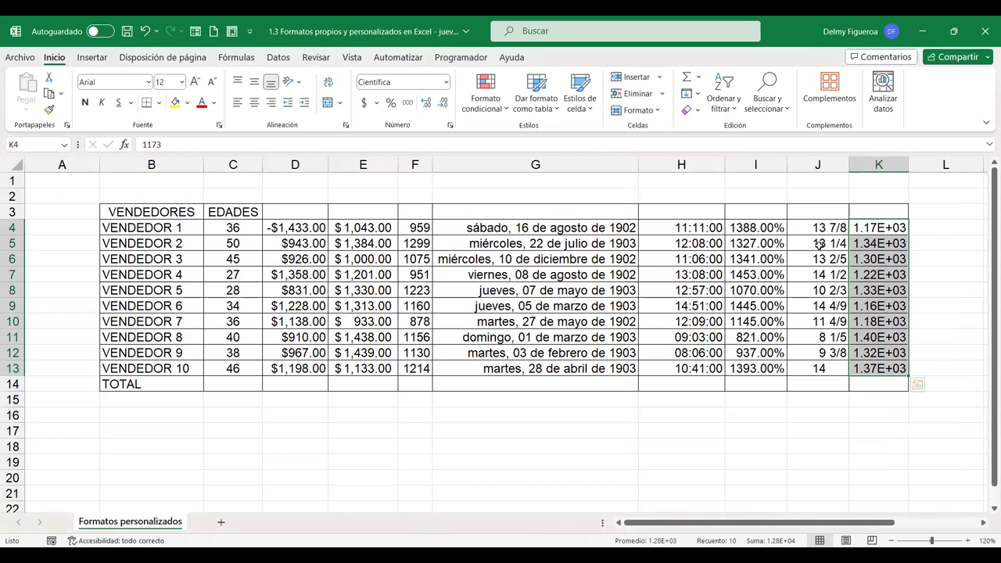
{"action": "left_click", "coordinate": [853, 228]}
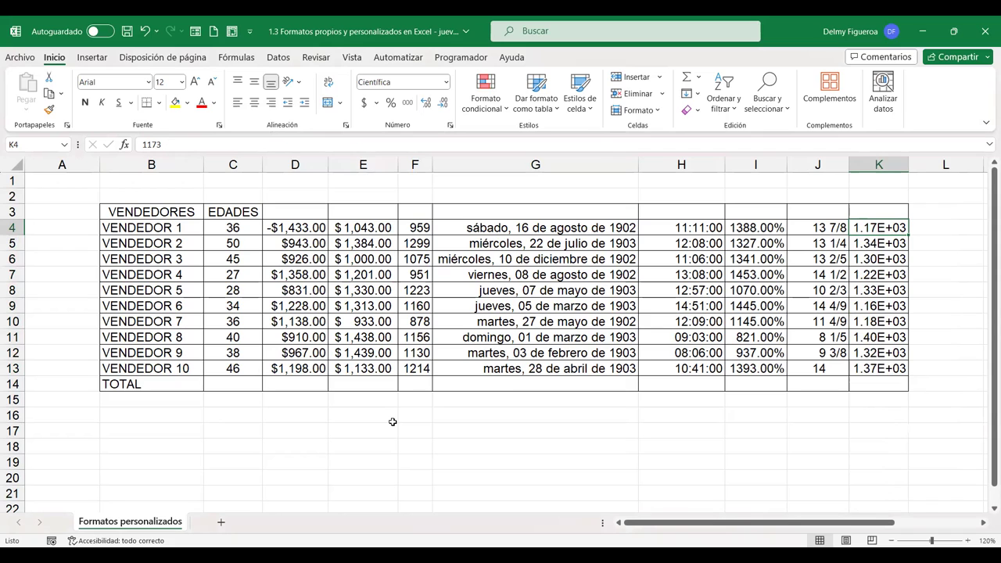
{"action": "key", "text": "ctrl+1"}
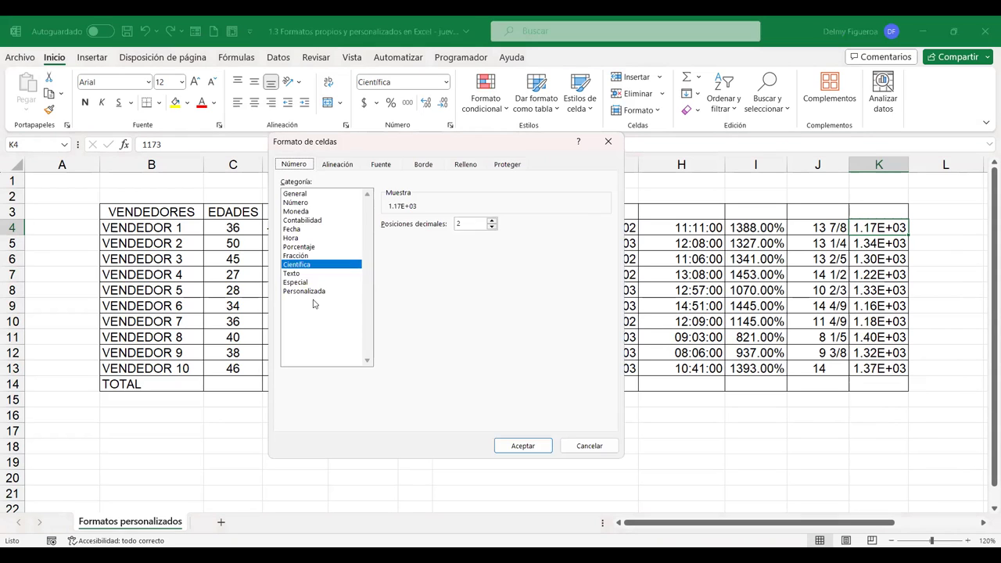
{"action": "left_click", "coordinate": [292, 273]}
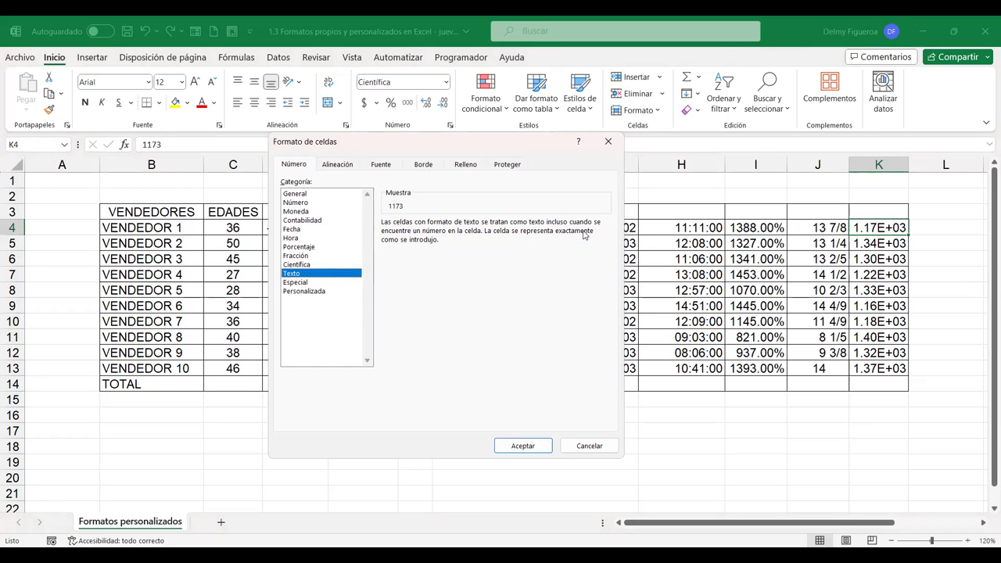
{"action": "left_click", "coordinate": [603, 445]}
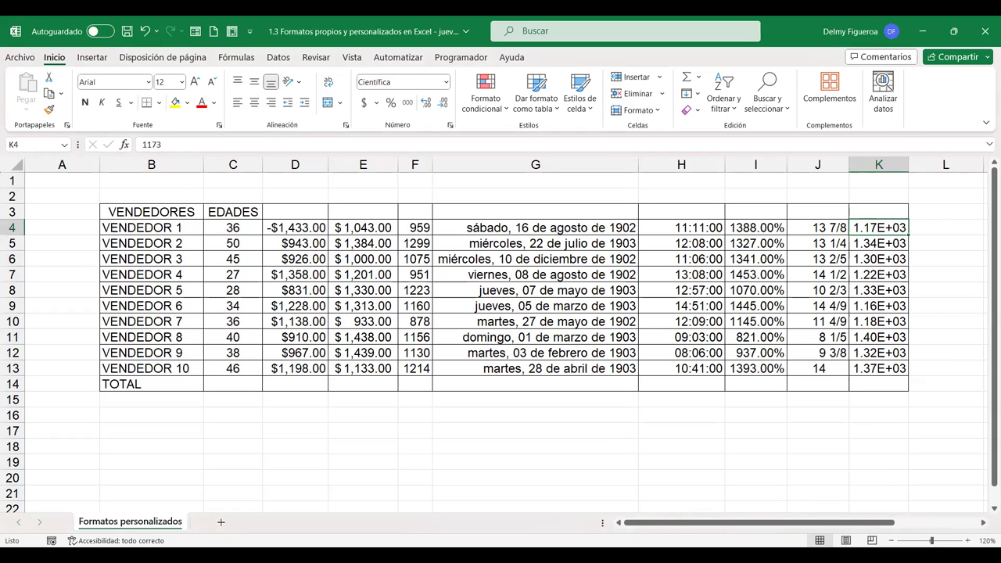
Clear the stray 12 and -12 values from M3:P3
{"action": "left_click", "coordinate": [984, 525]}
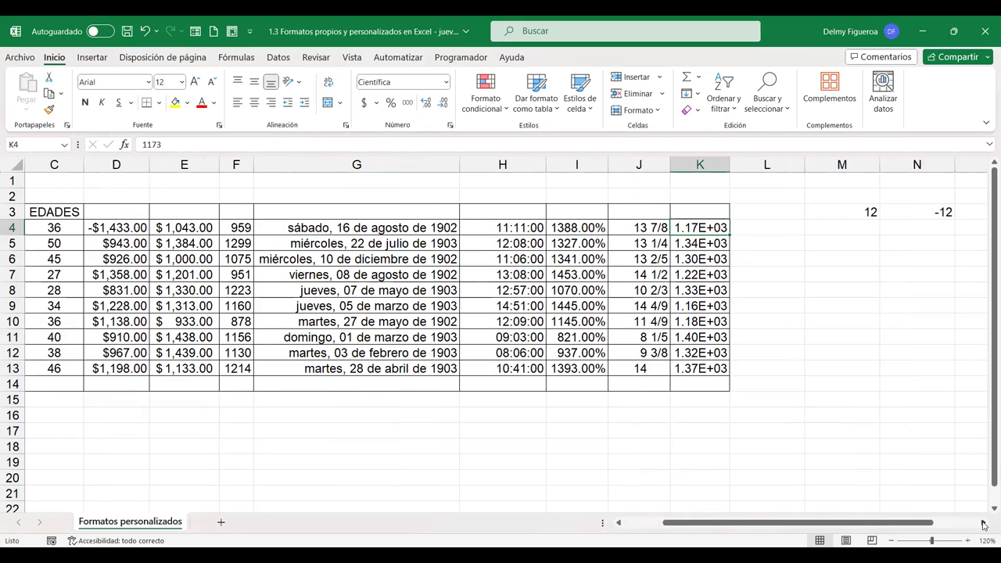
{"action": "left_click_drag", "start_coordinate": [700, 227], "coordinate": [700, 243]}
{"action": "left_click_drag", "start_coordinate": [703, 299], "coordinate": [695, 368]}
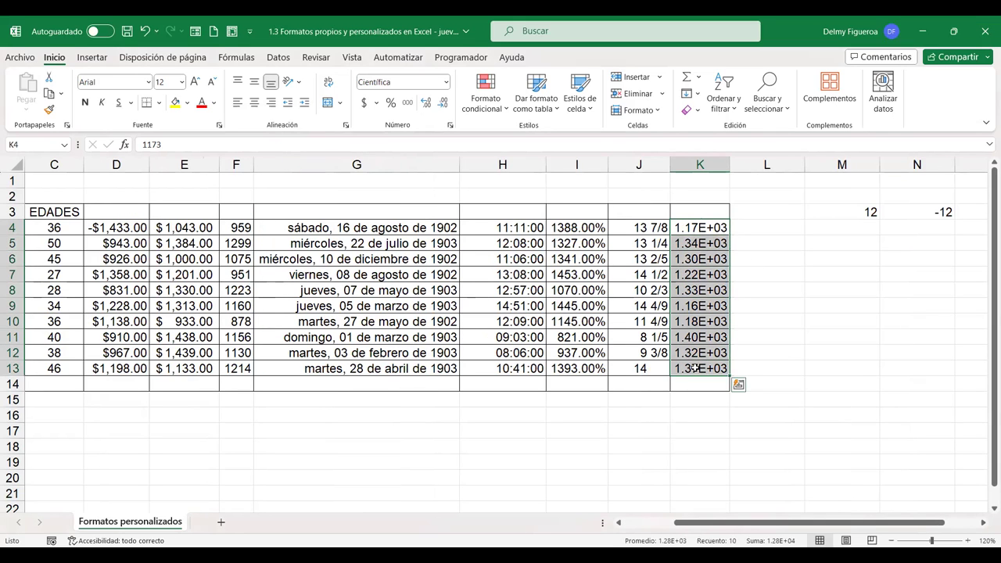
{"action": "left_click_drag", "start_coordinate": [864, 211], "coordinate": [985, 212]}
{"action": "key", "text": "Delete"}
Copy the scientific values in K4:K13 into L4:L13 and pick the Texto category for them
{"action": "left_click_drag", "start_coordinate": [511, 226], "coordinate": [517, 367]}
{"action": "key", "text": "ctrl+c"}
{"action": "left_click", "coordinate": [562, 226]}
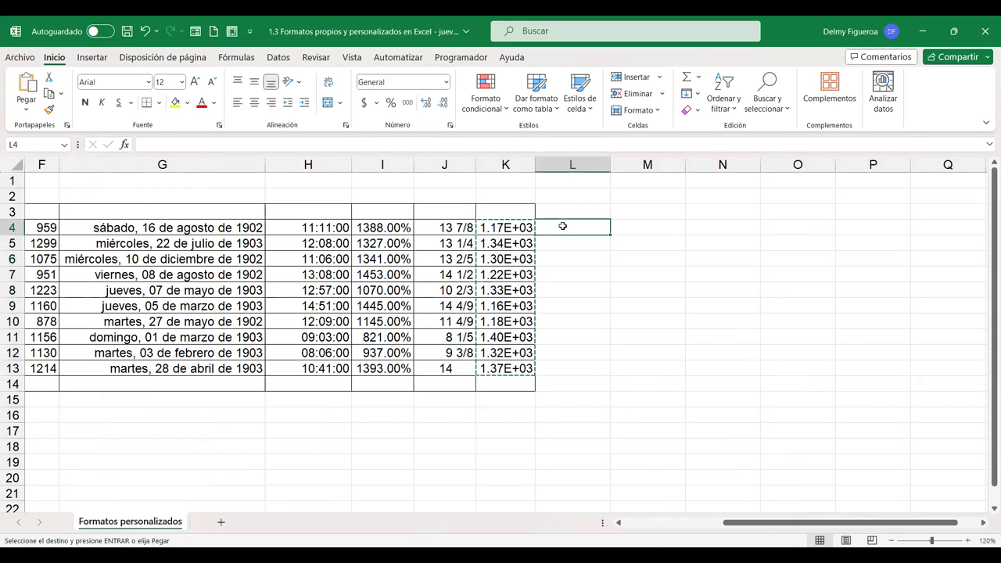
{"action": "key", "text": "ctrl+v"}
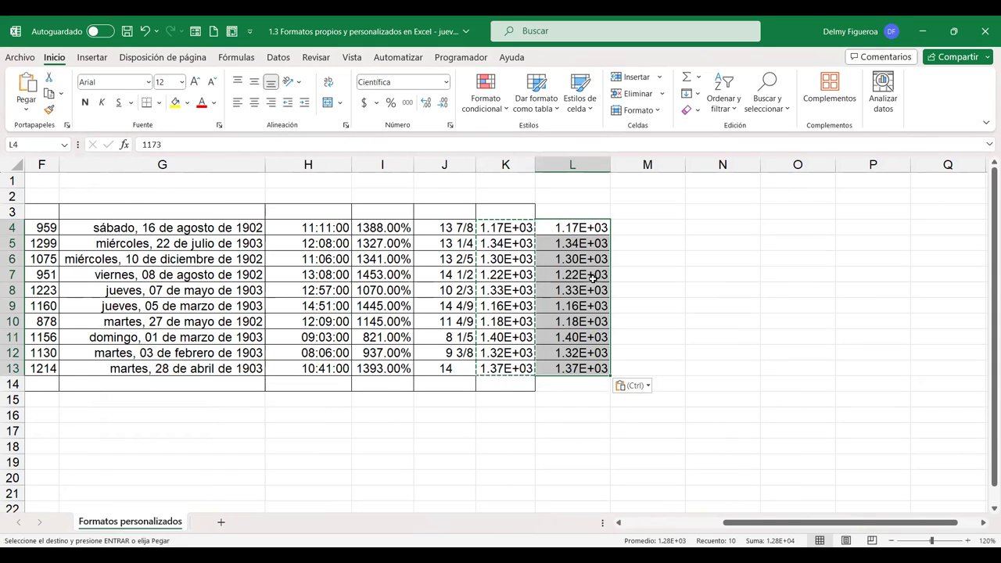
{"action": "key", "text": "Escape"}
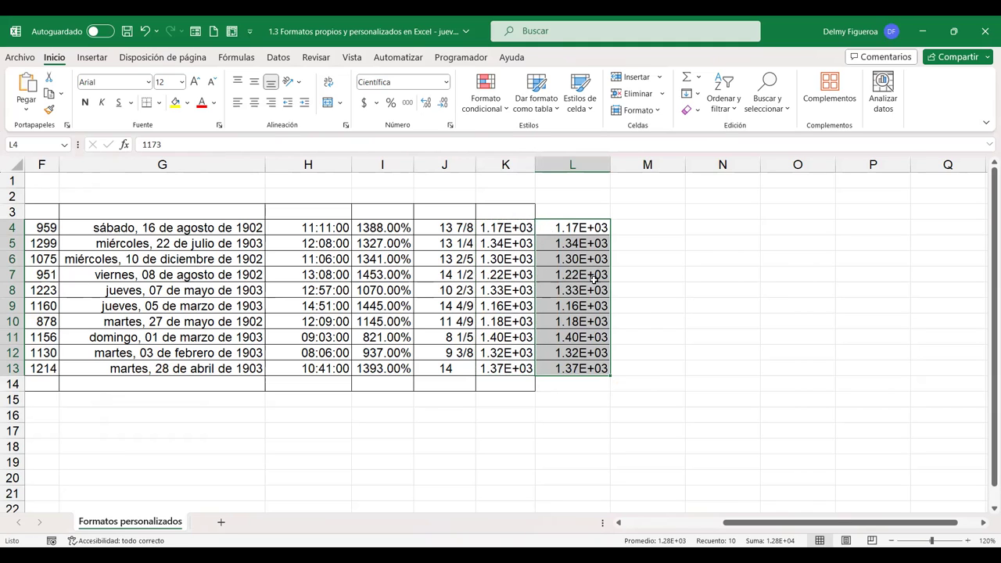
{"action": "key", "text": "ctrl+1"}
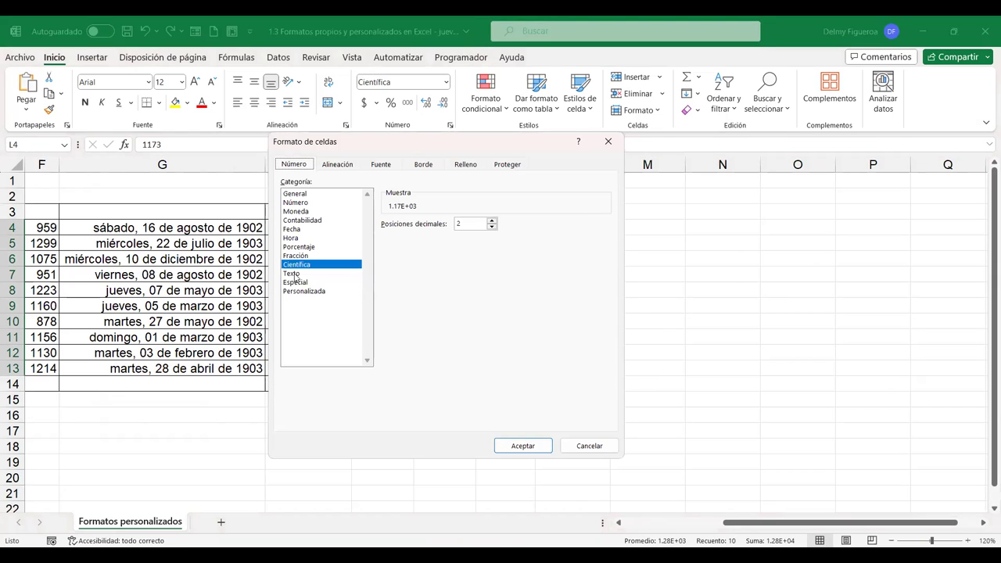
{"action": "left_click", "coordinate": [295, 275]}
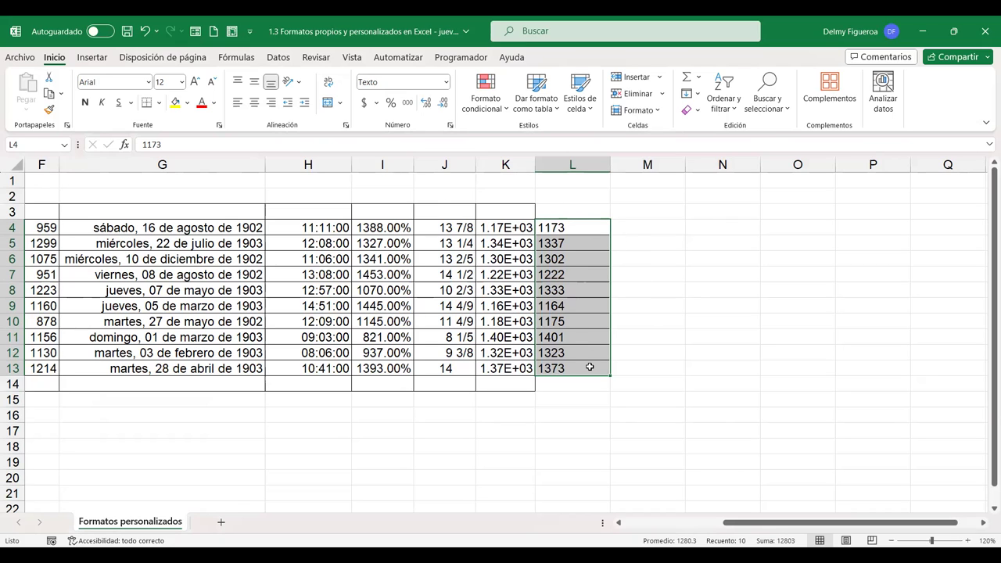
Select the empty cell M4 beside the now text-formatted figures in column L
{"action": "left_click", "coordinate": [633, 228]}
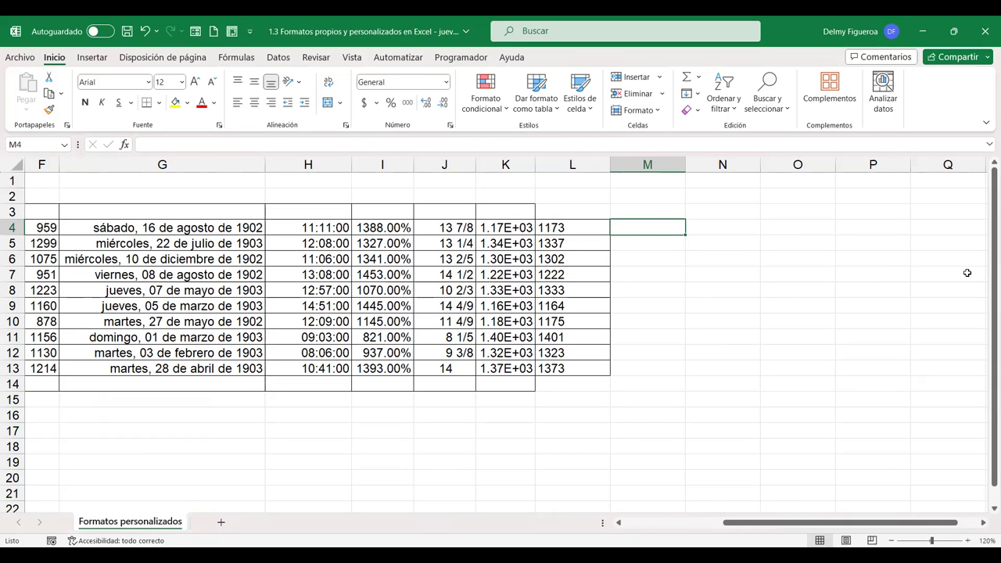
Test L4 with the formula +L4+1 in M4 (1174), then clear M4 and reselect L4:L13
{"action": "type", "text": "+"}
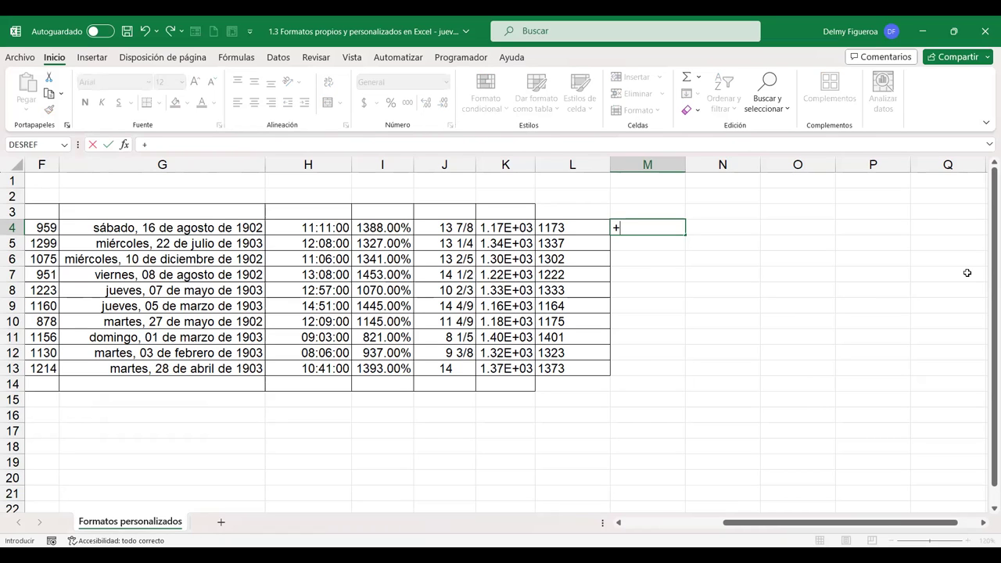
{"action": "key", "text": "Left"}
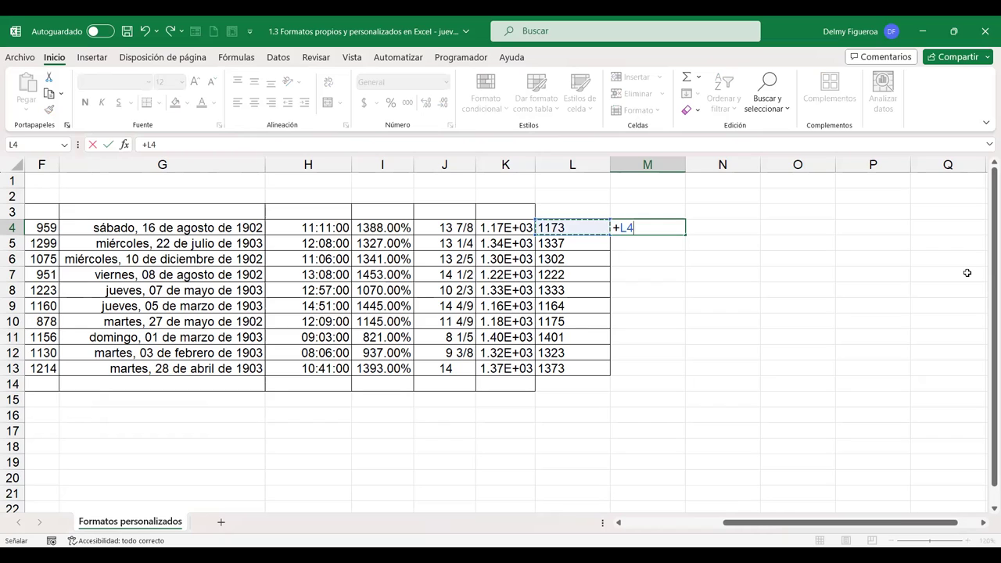
{"action": "type", "text": "+1"}
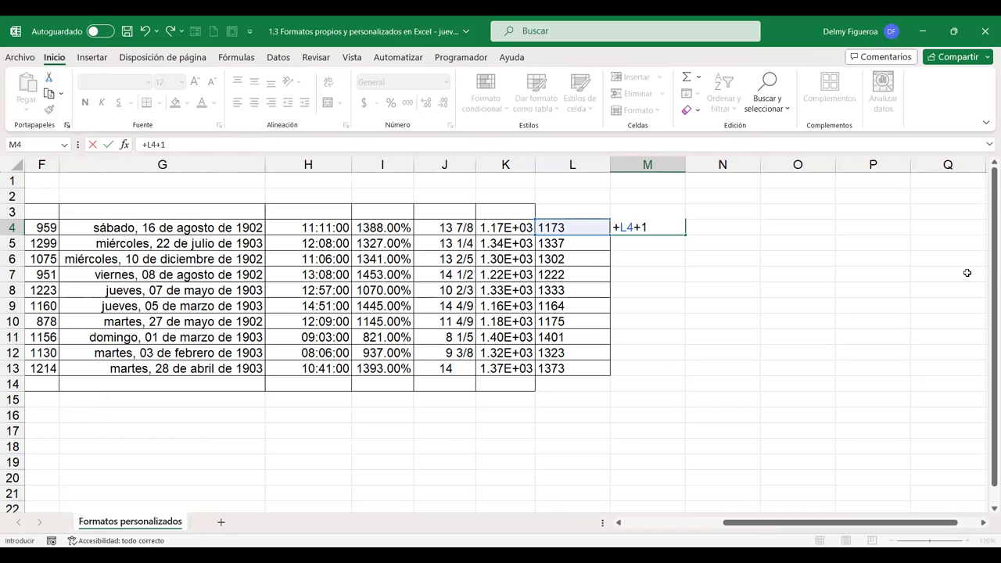
{"action": "key", "text": "Return"}
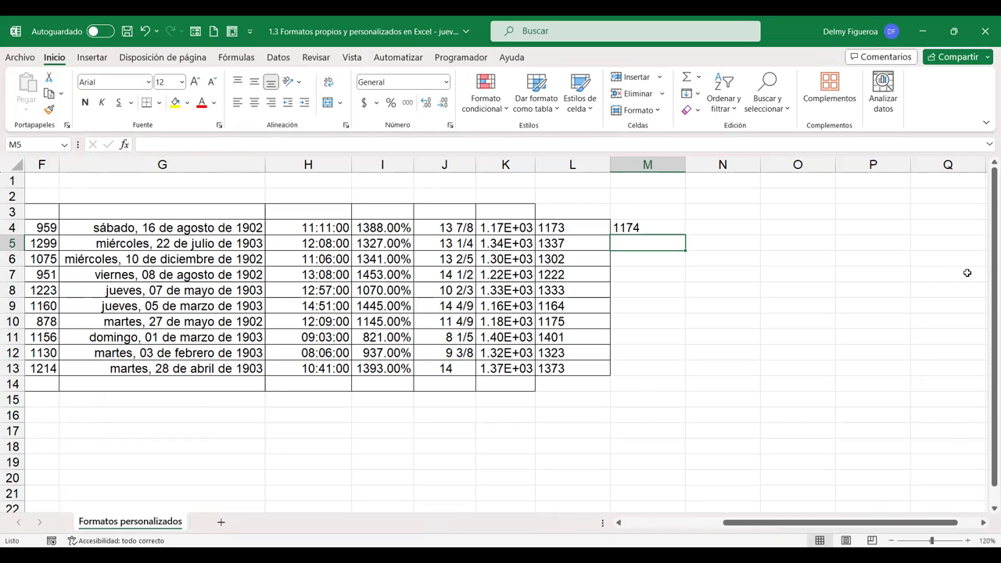
{"action": "key", "text": "Up"}
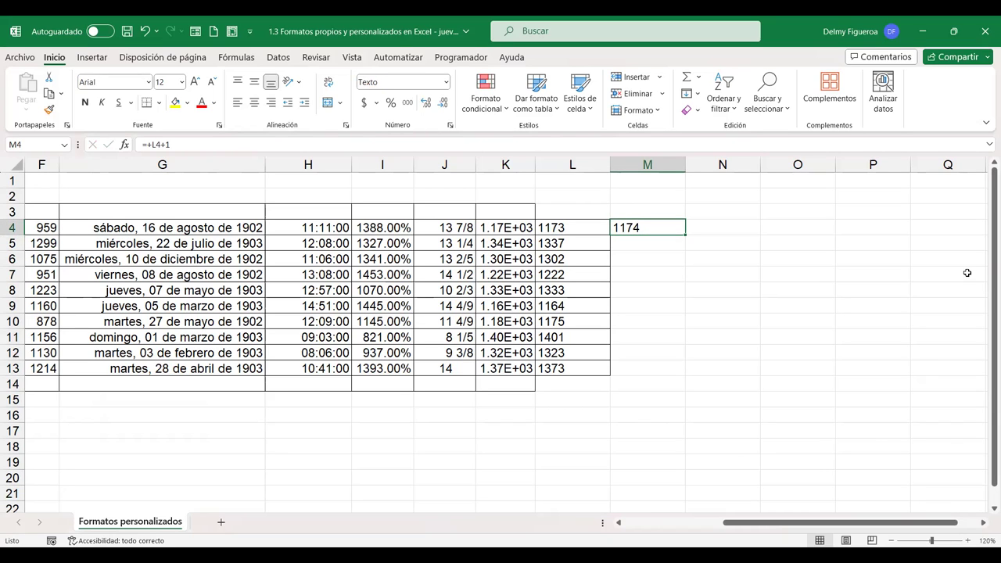
{"action": "key", "text": "Delete"}
{"action": "left_click_drag", "start_coordinate": [578, 226], "coordinate": [572, 368]}
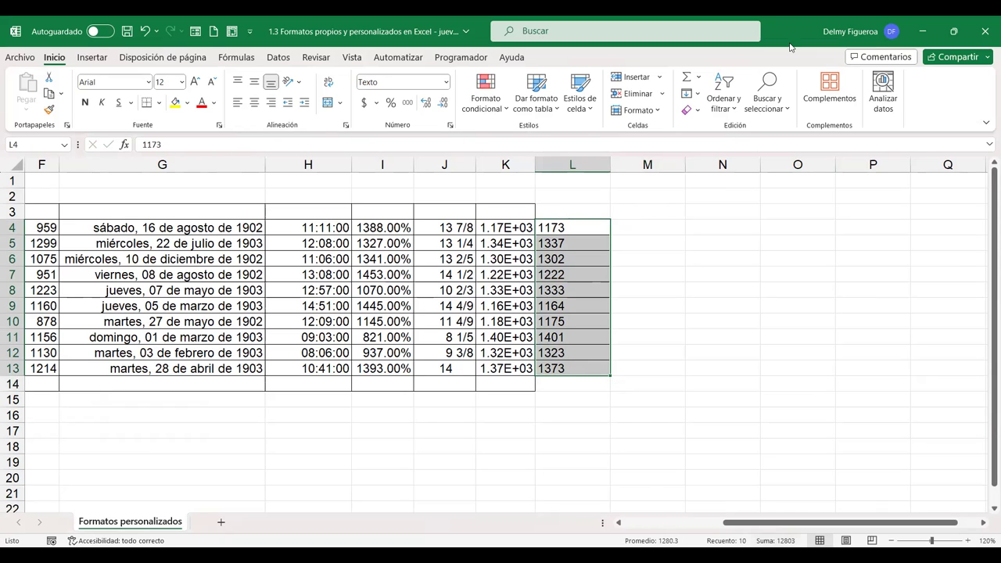
AutoSum L4:L13 into L14, giving a total of 12803
{"action": "left_click_drag", "start_coordinate": [579, 227], "coordinate": [577, 274]}
{"action": "left_click", "coordinate": [577, 389]}
{"action": "left_click_drag", "start_coordinate": [579, 227], "coordinate": [577, 385]}
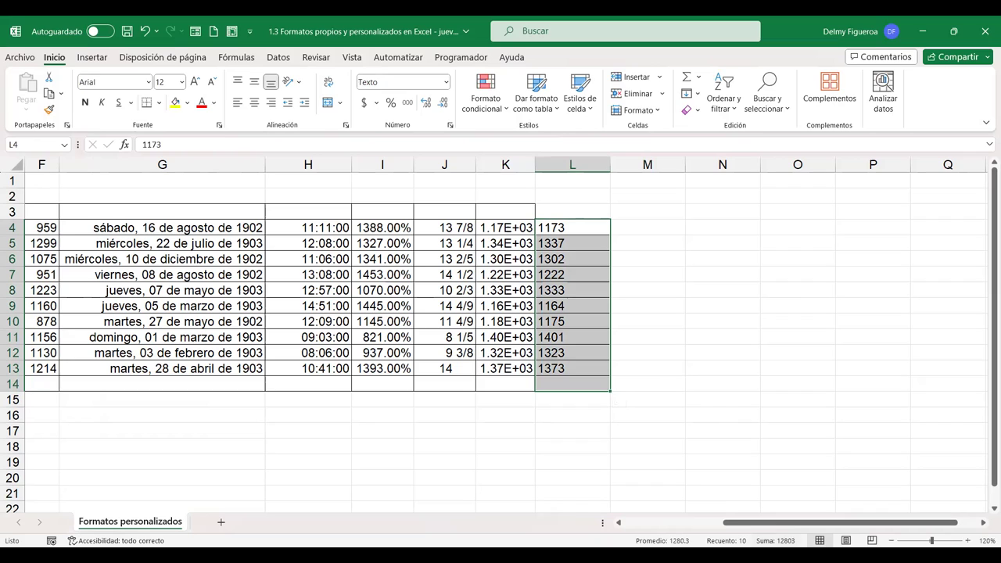
{"action": "left_click", "coordinate": [686, 76]}
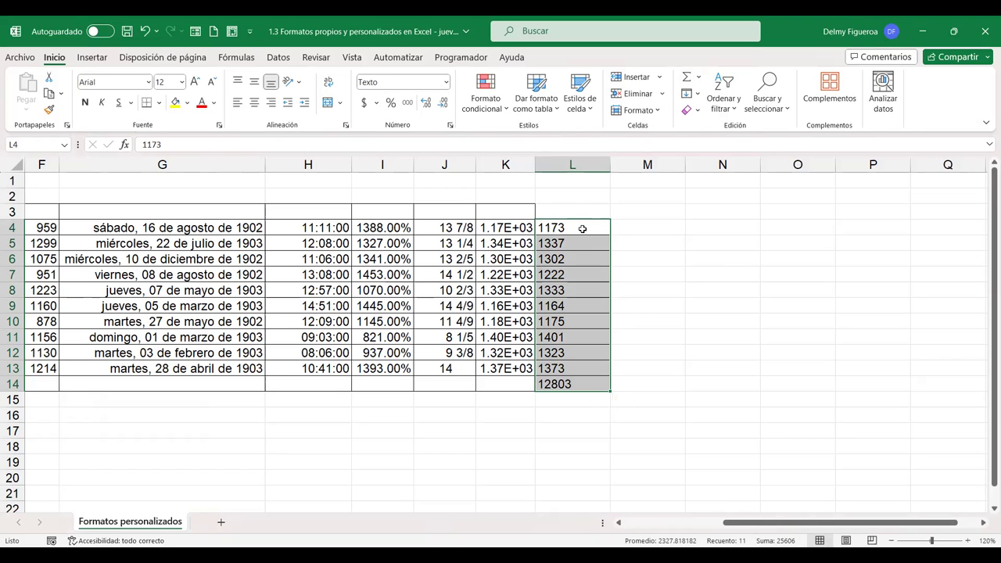
Select the L14 total and view the Especial category in its number format settings
{"action": "left_click", "coordinate": [581, 228]}
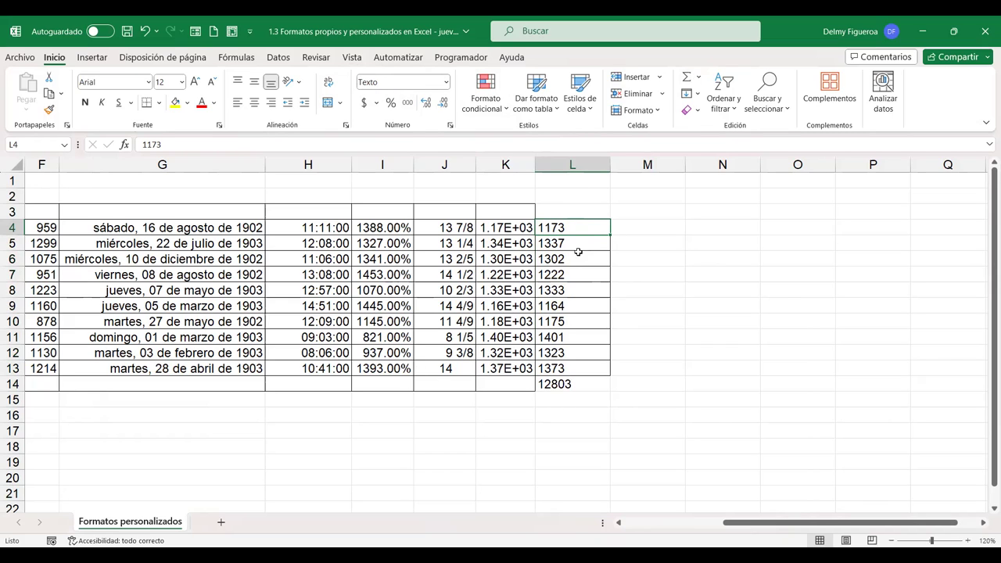
{"action": "left_click", "coordinate": [586, 384]}
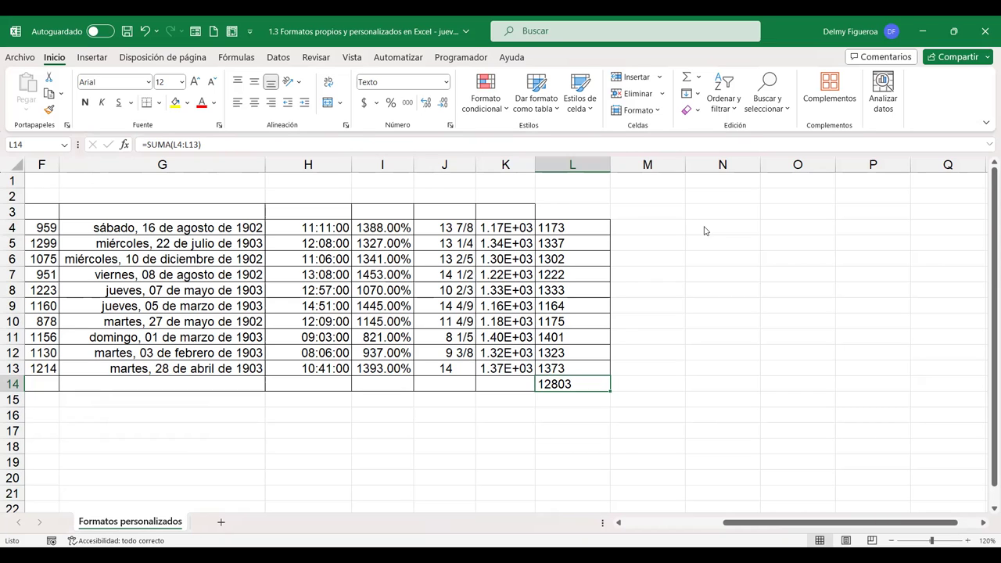
{"action": "key", "text": "ctrl+1"}
{"action": "left_click", "coordinate": [300, 283]}
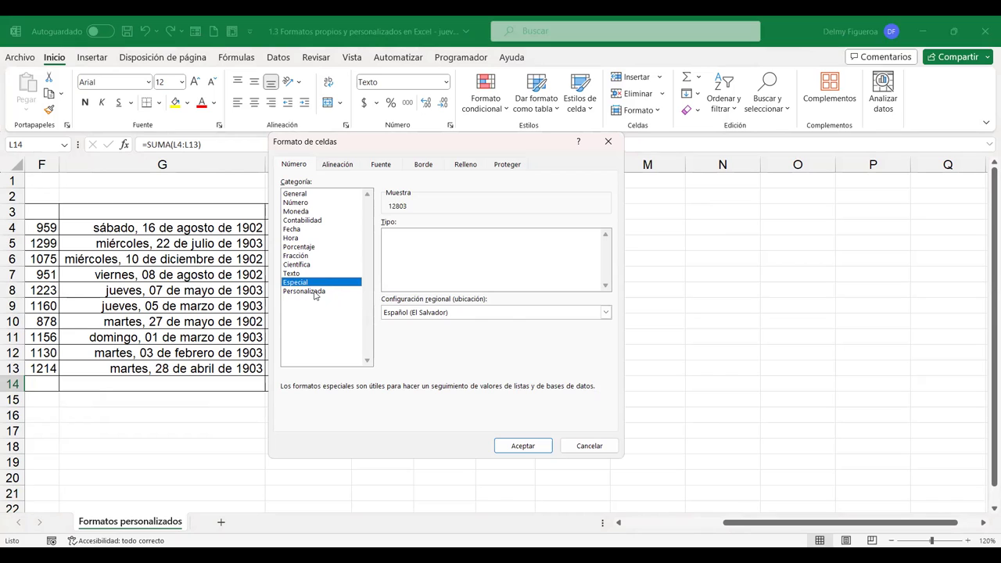
Look at the Personalizada 0 code for L14, then cancel without changing its format
{"action": "left_click", "coordinate": [304, 291]}
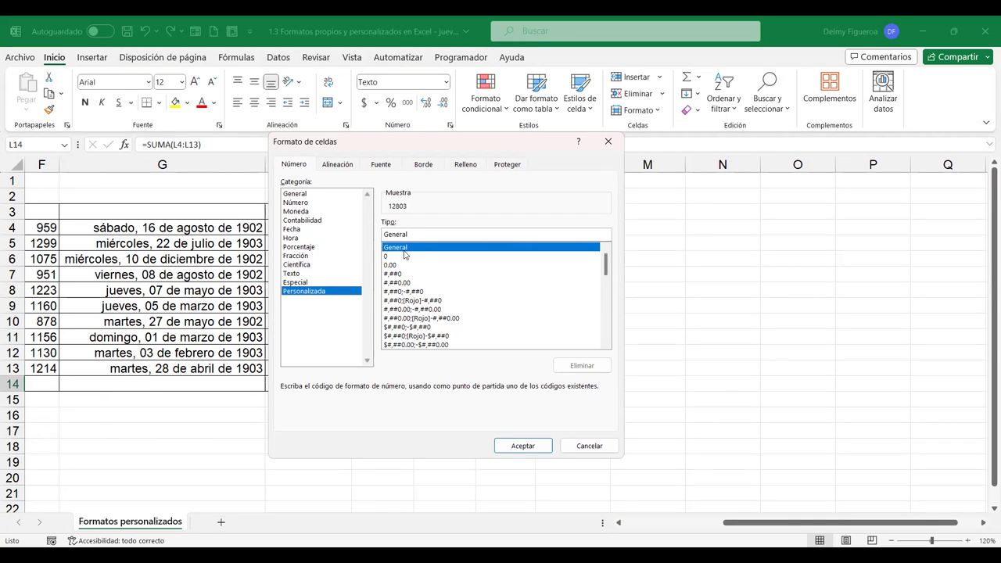
{"action": "left_click", "coordinate": [385, 258]}
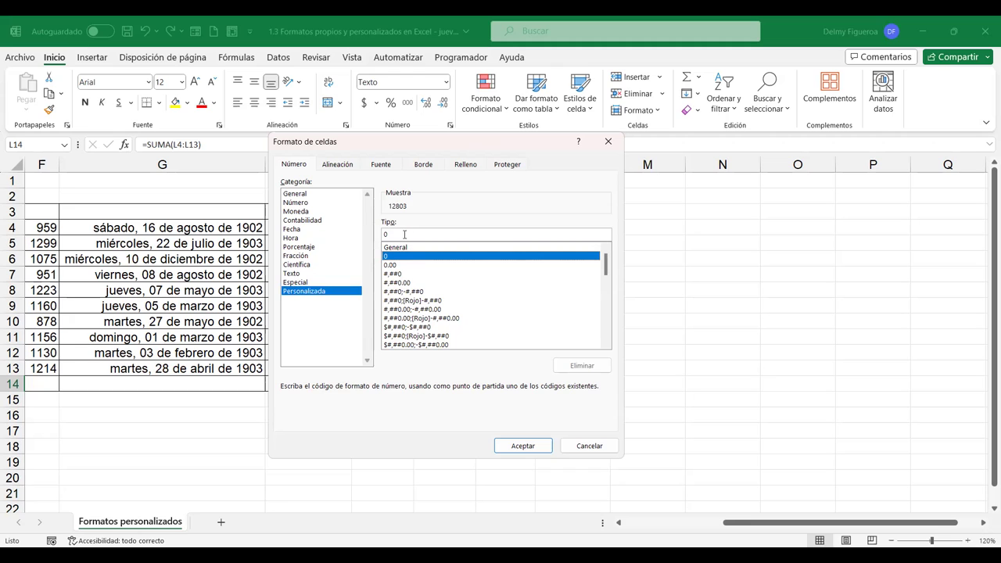
{"action": "left_click", "coordinate": [589, 445]}
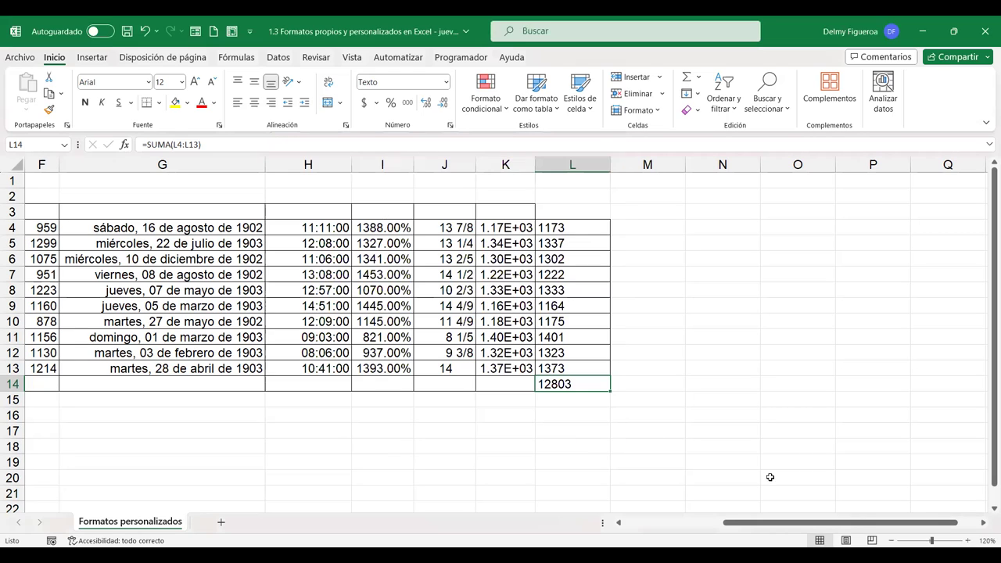
Copy the figures in L4:L13 into M4:M13, 1173 down to 1373
{"action": "left_click_drag", "start_coordinate": [819, 526], "coordinate": [686, 521]}
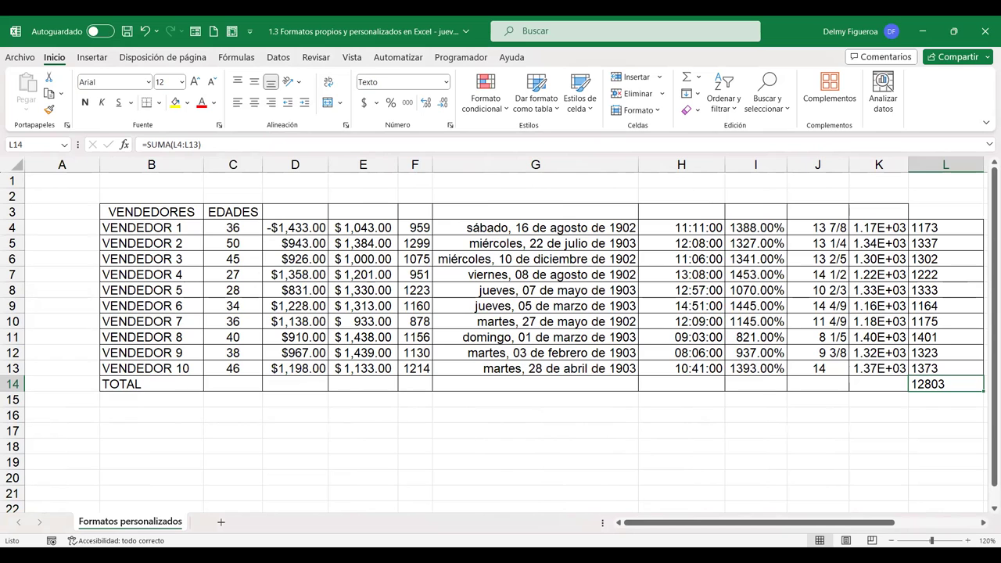
{"action": "left_click_drag", "start_coordinate": [979, 532], "coordinate": [977, 531]}
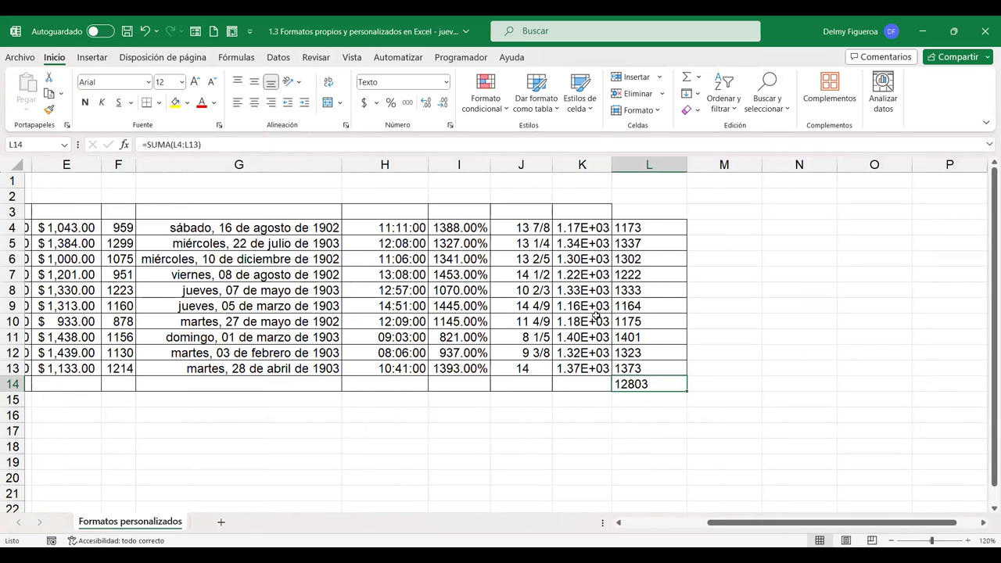
{"action": "left_click_drag", "start_coordinate": [652, 222], "coordinate": [658, 361]}
{"action": "key", "text": "ctrl+c"}
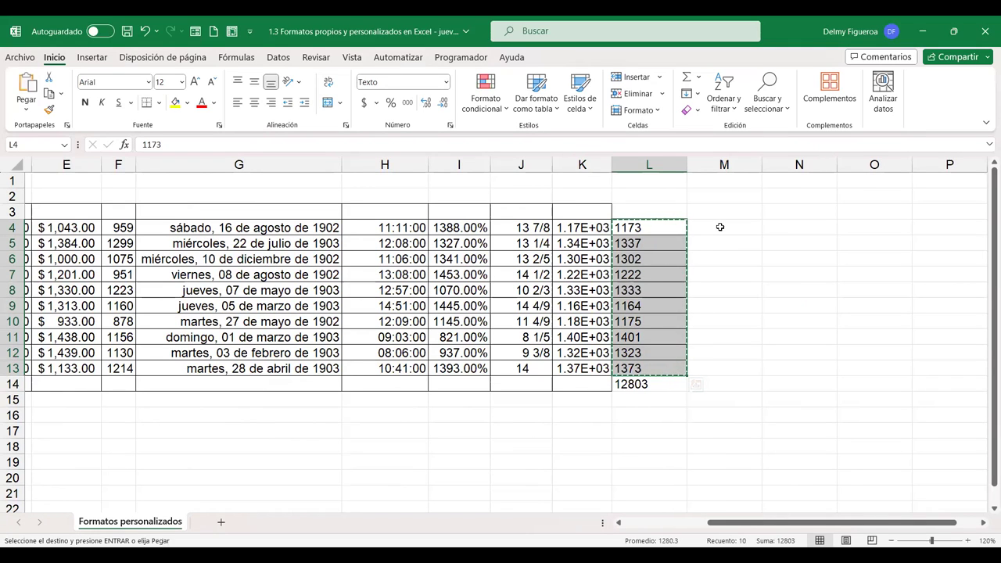
{"action": "left_click", "coordinate": [719, 226]}
{"action": "key", "text": "ctrl+v"}
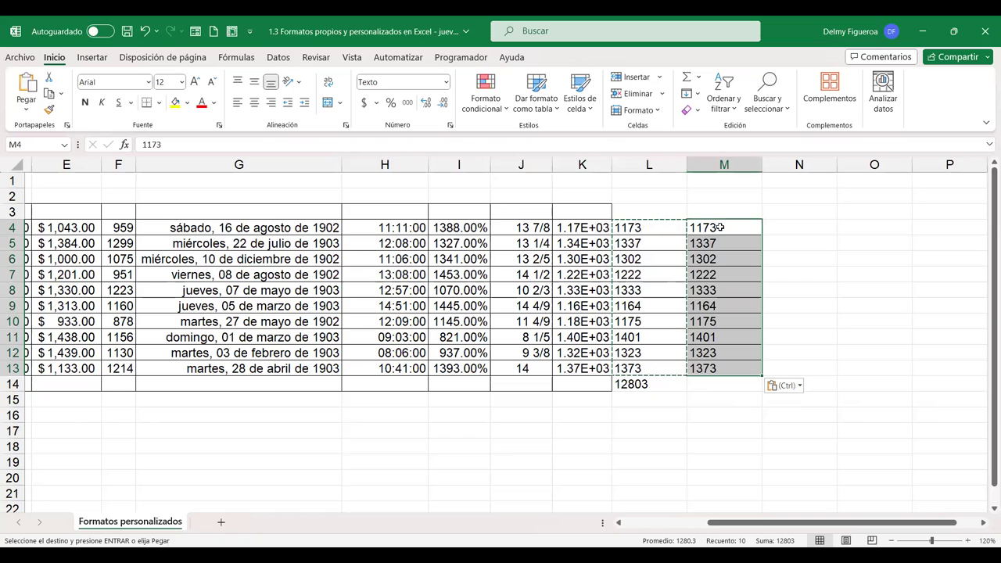
{"action": "key", "text": "Escape"}
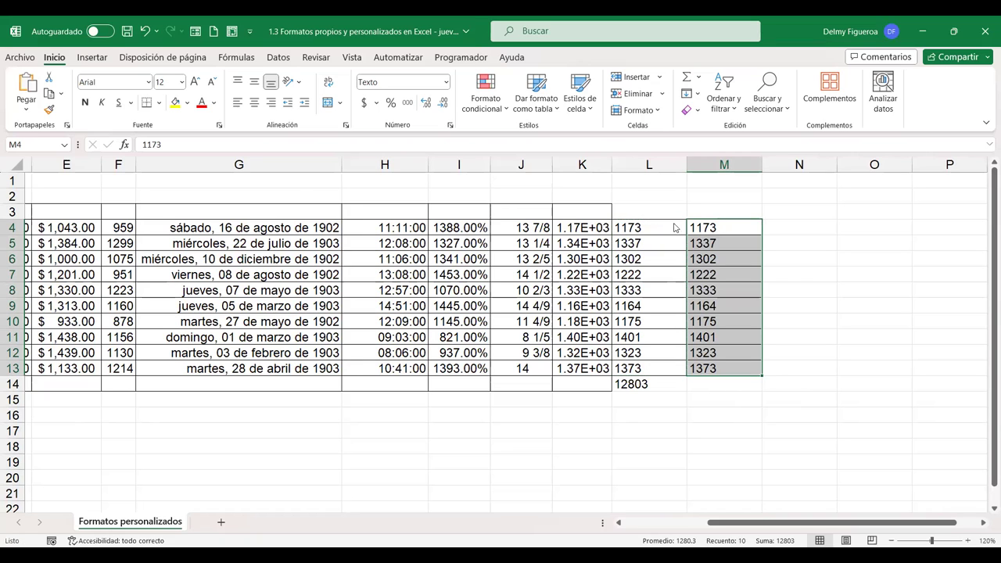
{"action": "key", "text": "ctrl+1"}
Give M4:M13 the custom format 0 "km", showing 1173 km through 1373 km
{"action": "left_click", "coordinate": [310, 292]}
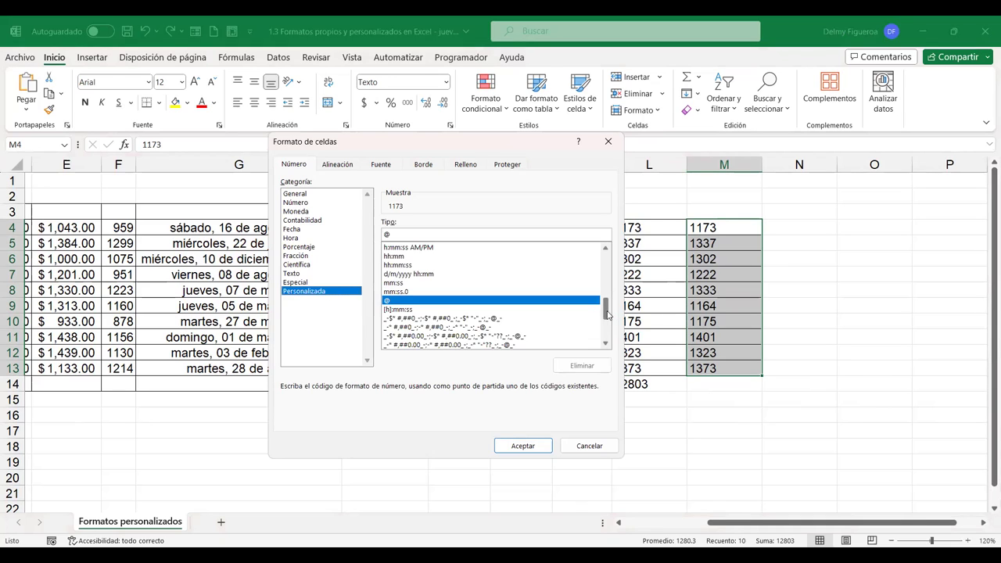
{"action": "left_click_drag", "start_coordinate": [608, 311], "coordinate": [608, 266]}
{"action": "left_click", "coordinate": [397, 257]}
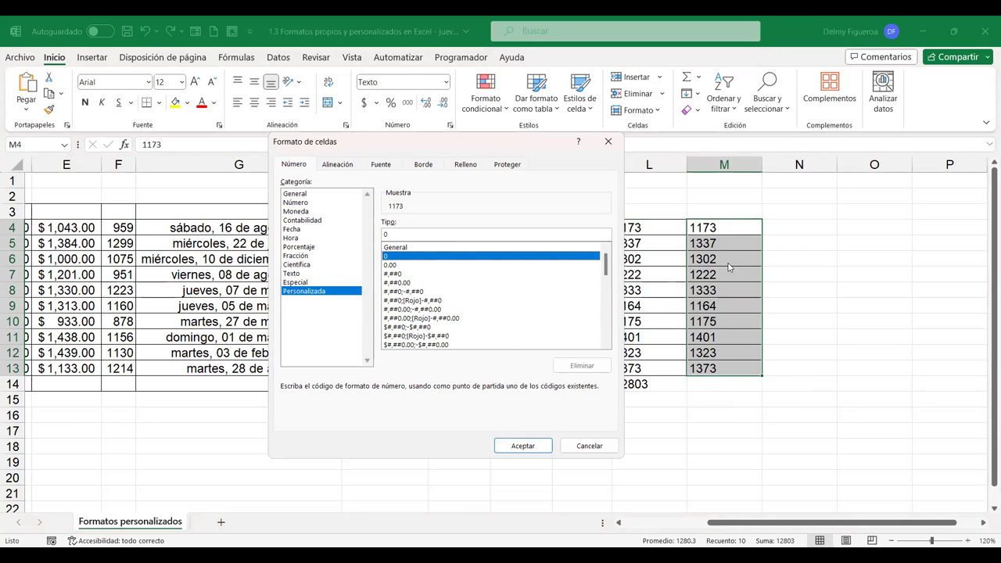
{"action": "left_click", "coordinate": [504, 235]}
{"action": "left_click", "coordinate": [407, 235]}
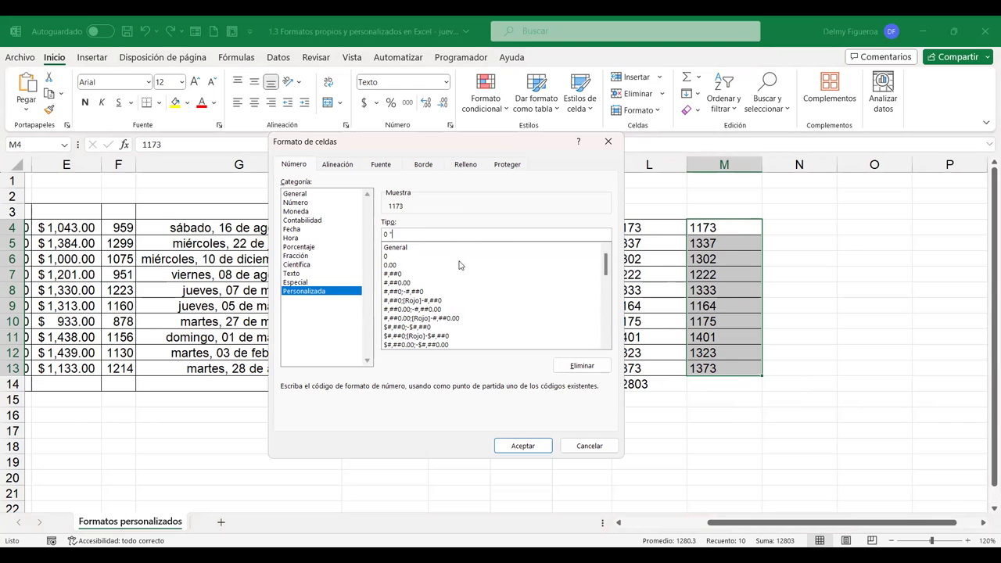
{"action": "type", "text": "\"km\""}
{"action": "left_click", "coordinate": [523, 446]}
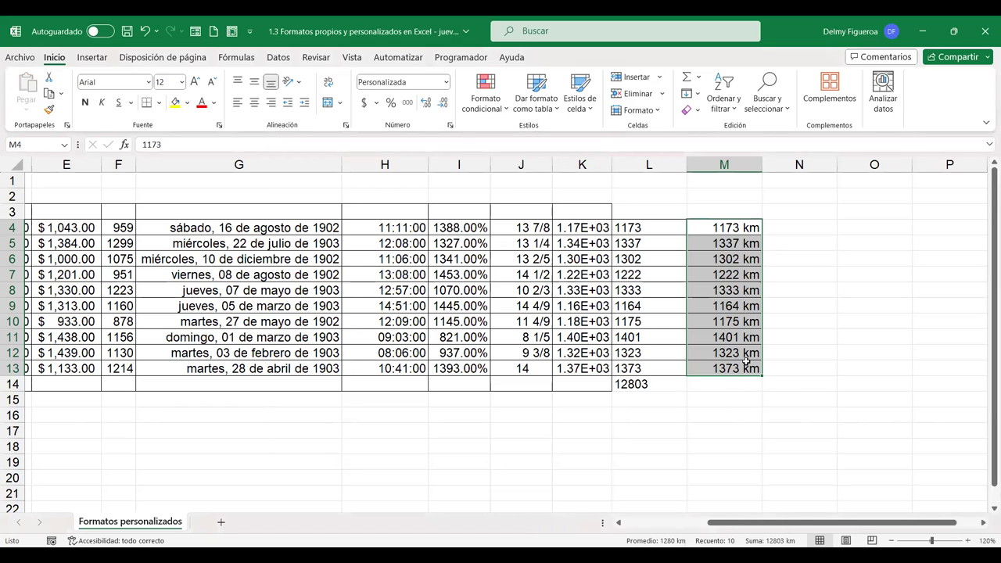
{"action": "left_click", "coordinate": [796, 225]}
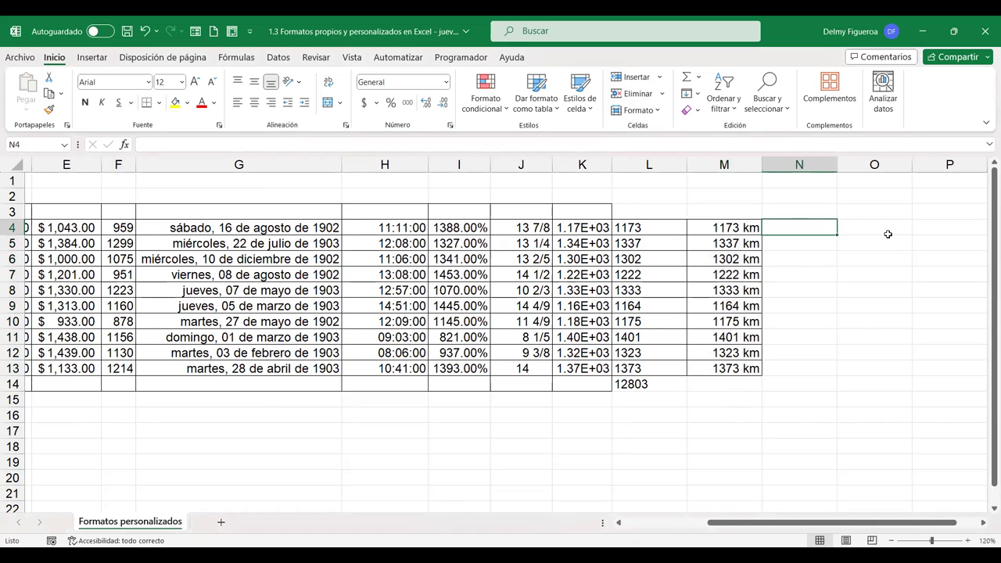
Type 1173 km as text into N4 and begin entering 1337 in N5
{"action": "type", "text": "1173"}
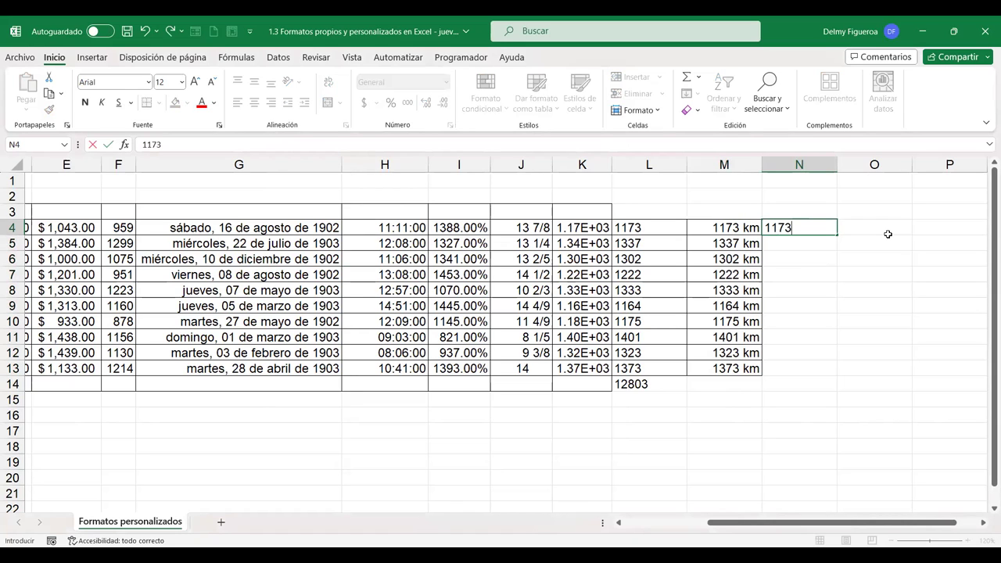
{"action": "type", "text": " km"}
{"action": "key", "text": "Return"}
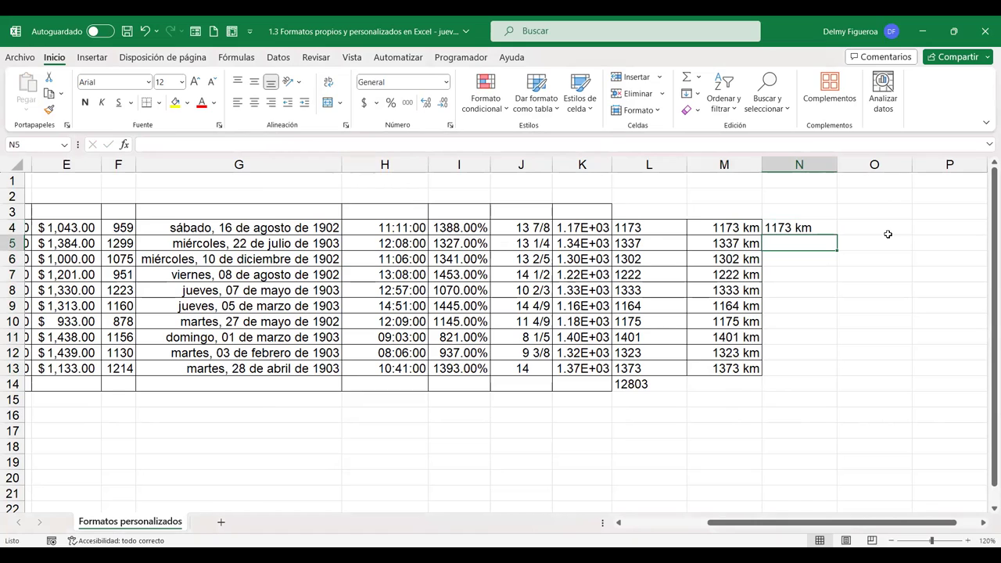
{"action": "type", "text": "1337"}
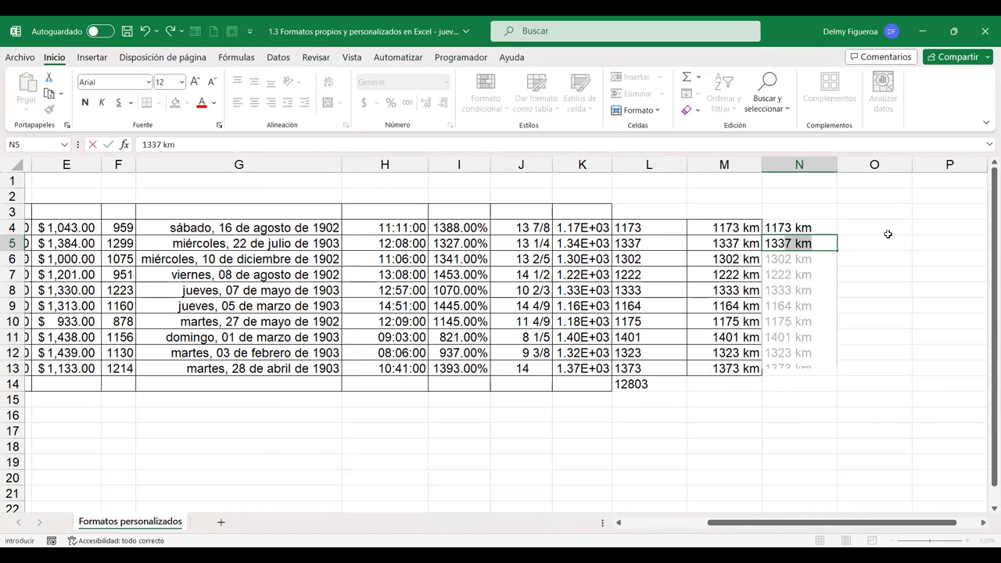
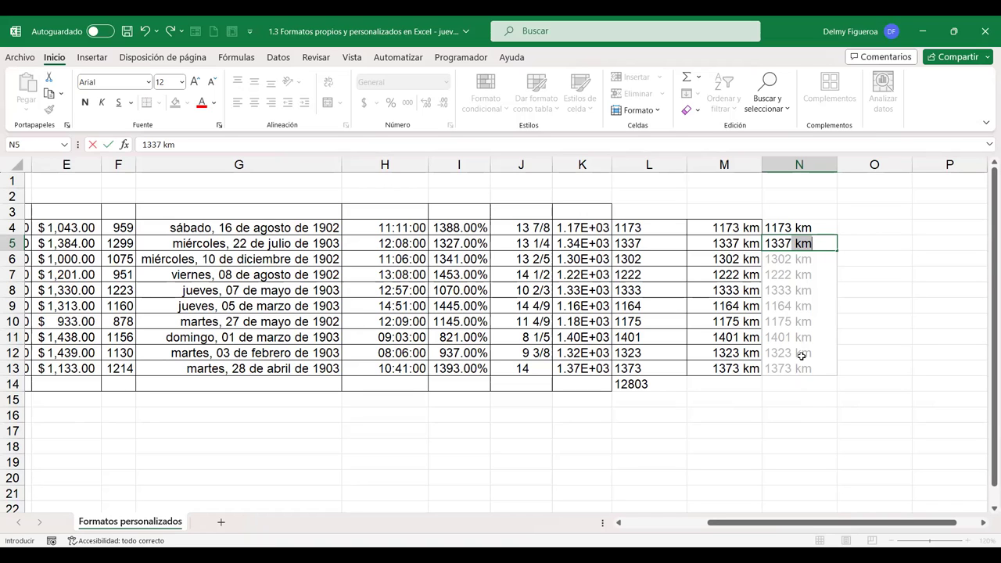
Accept the Flash Fill distances in column N (1173 km onward), then try and cancel an AutoSum over them
{"action": "key", "text": "Return"}
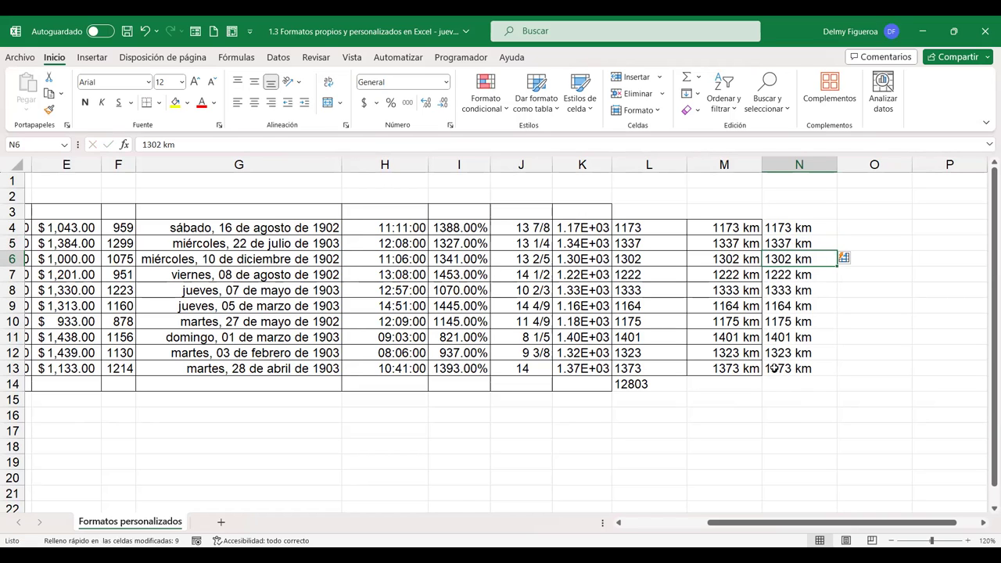
{"action": "left_click_drag", "start_coordinate": [799, 227], "coordinate": [799, 382]}
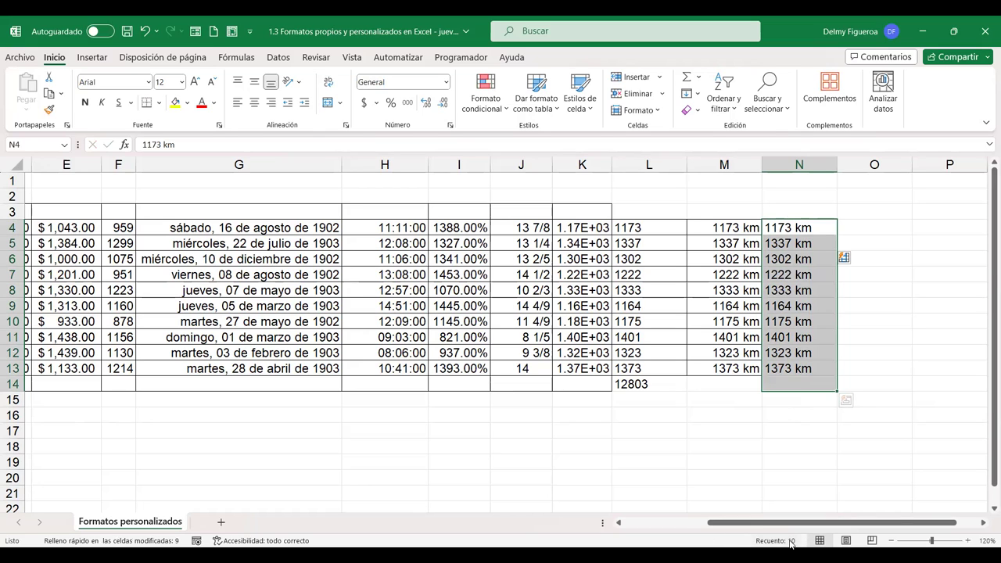
{"action": "left_click", "coordinate": [686, 77]}
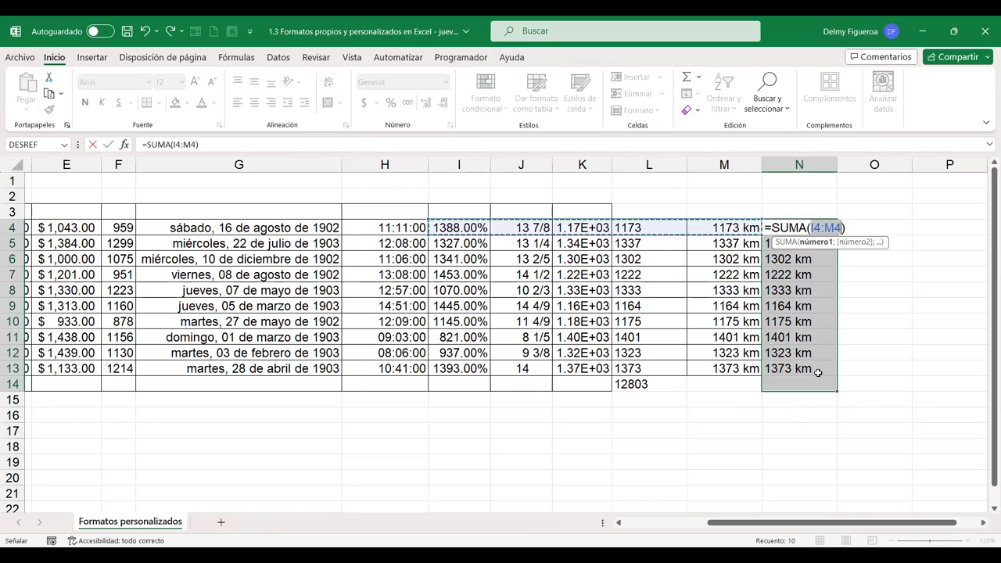
{"action": "key", "text": "Escape"}
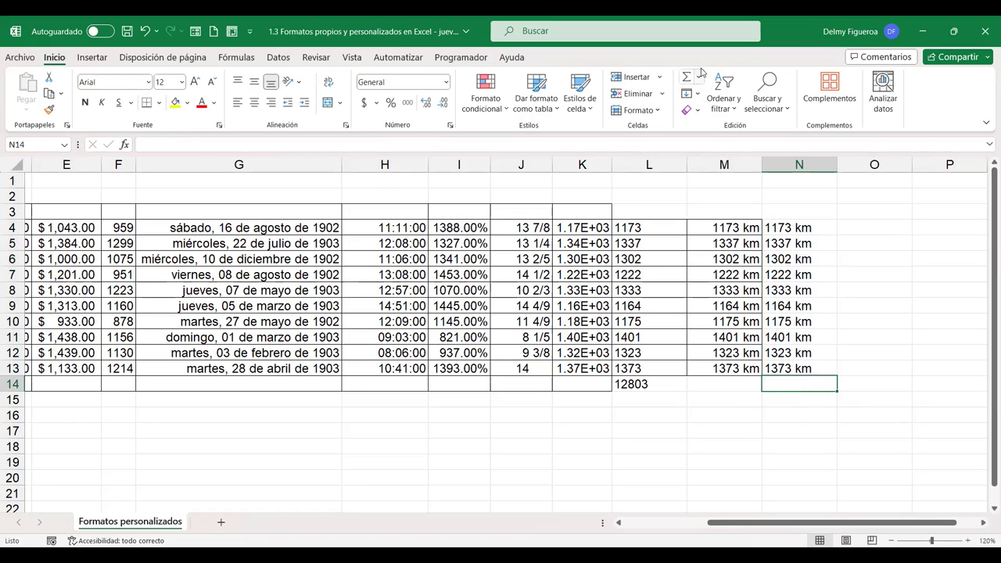
Enter =SUMA(N4:N13) in N14 and check that it returns 0 for the text distances
{"action": "left_click", "coordinate": [703, 83]}
{"action": "left_click", "coordinate": [788, 227]}
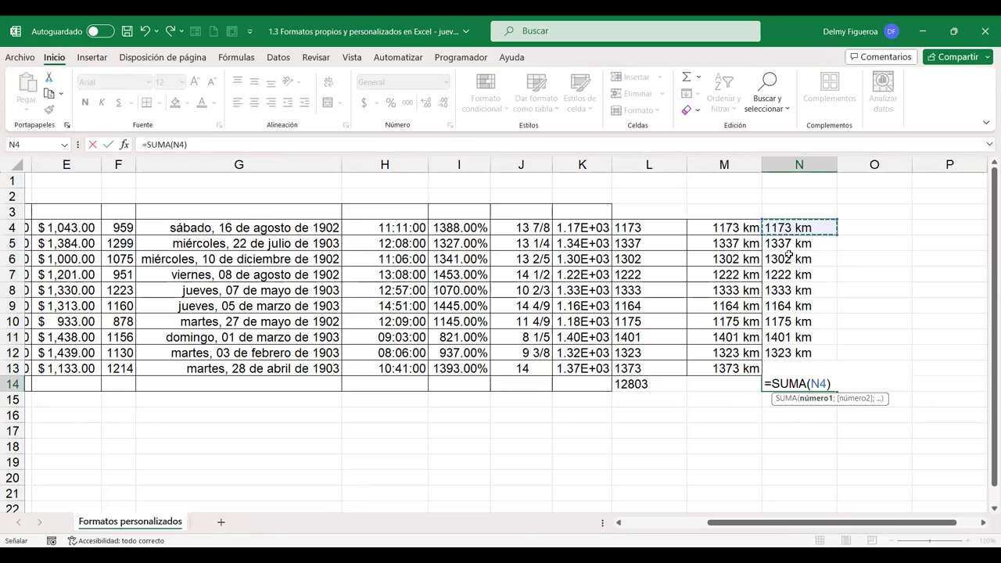
{"action": "left_click", "coordinate": [785, 364], "text": "shift"}
{"action": "key", "text": "Return"}
{"action": "left_click", "coordinate": [807, 382]}
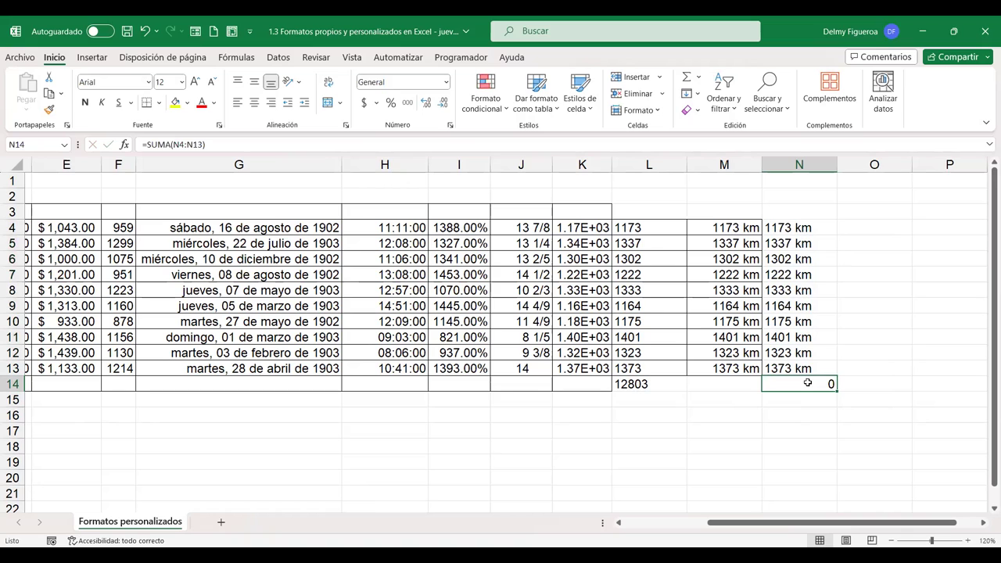
AutoSum column M to get 12803 km in M14, then compare the M, N and L ranges
{"action": "left_click_drag", "start_coordinate": [713, 227], "coordinate": [727, 383]}
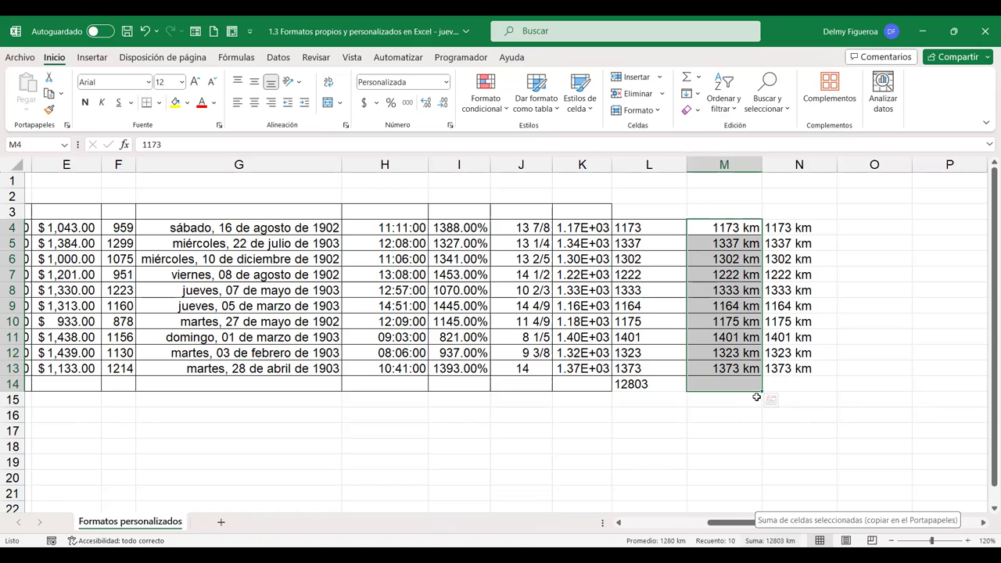
{"action": "left_click", "coordinate": [686, 76]}
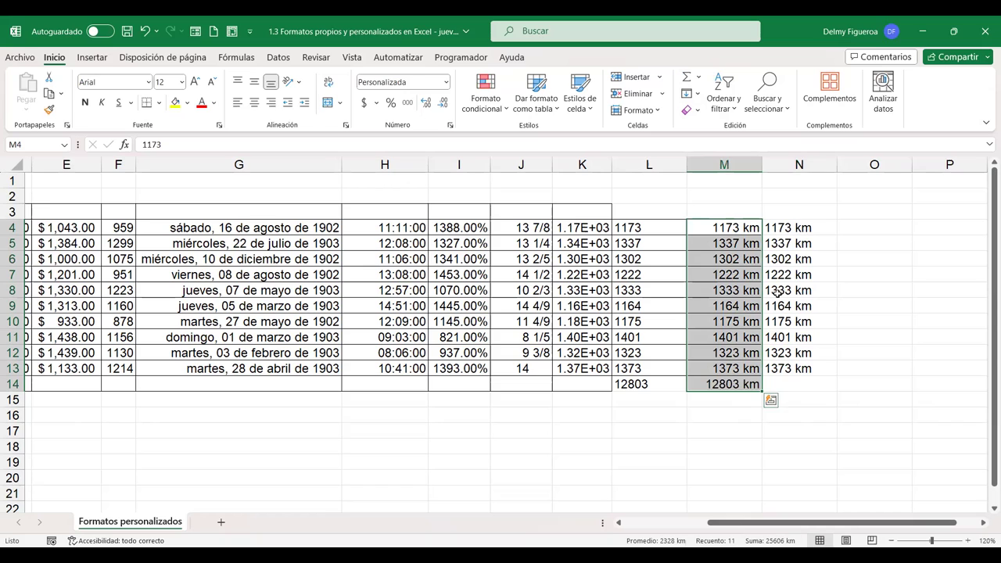
{"action": "left_click", "coordinate": [802, 226]}
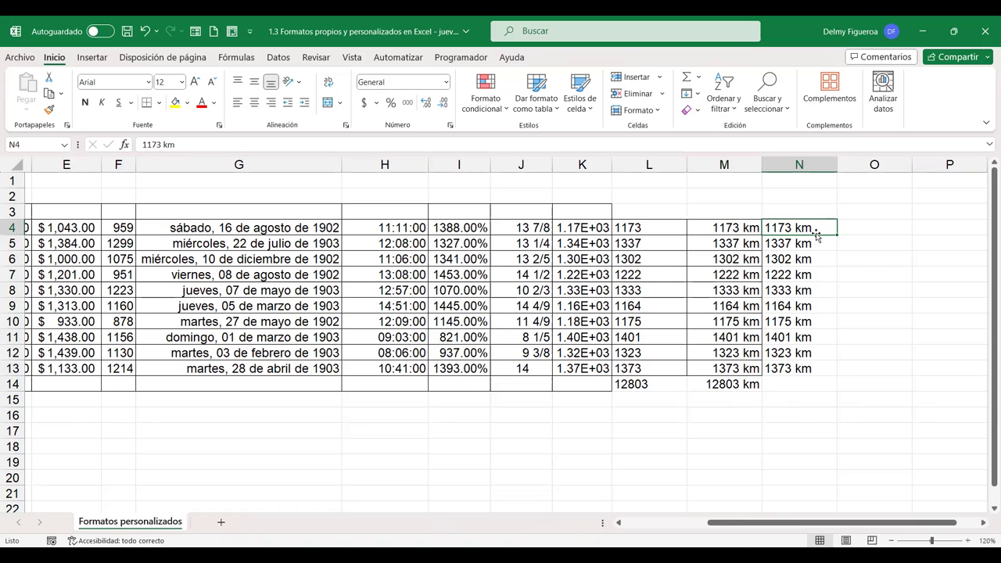
{"action": "left_click_drag", "start_coordinate": [735, 228], "coordinate": [729, 362]}
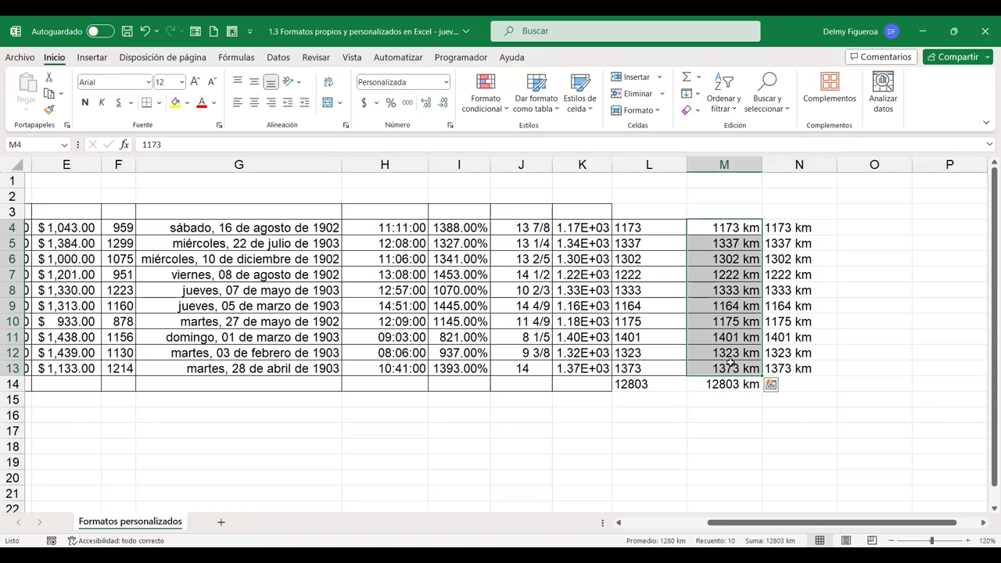
{"action": "left_click", "coordinate": [807, 231]}
{"action": "left_click_drag", "start_coordinate": [806, 232], "coordinate": [807, 360]}
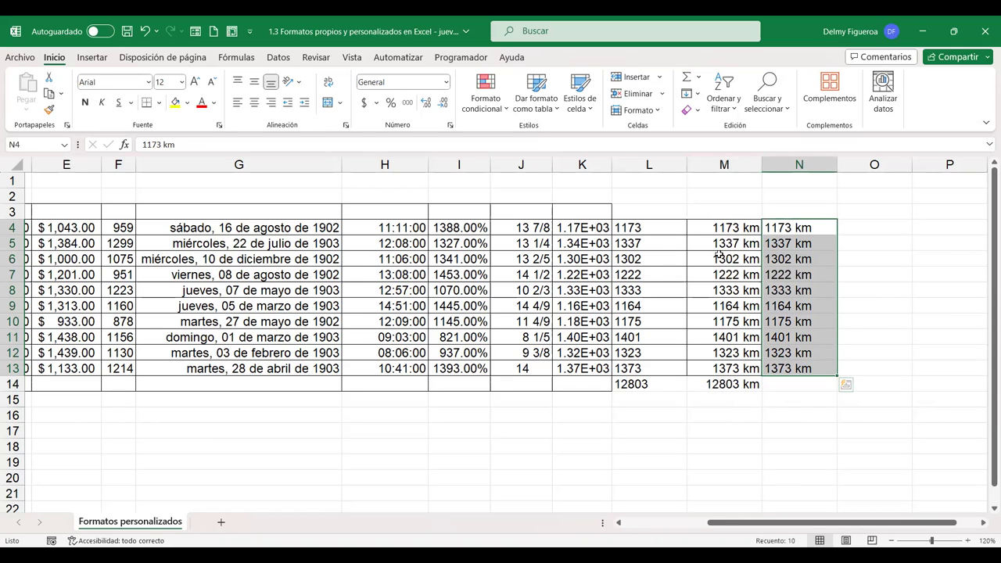
{"action": "left_click_drag", "start_coordinate": [727, 227], "coordinate": [731, 366]}
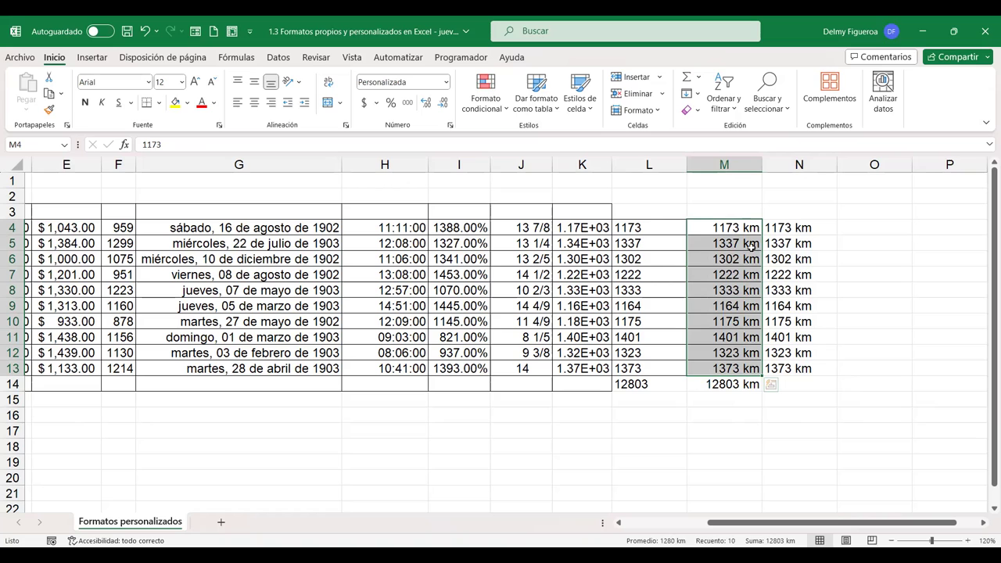
{"action": "left_click_drag", "start_coordinate": [656, 227], "coordinate": [662, 364]}
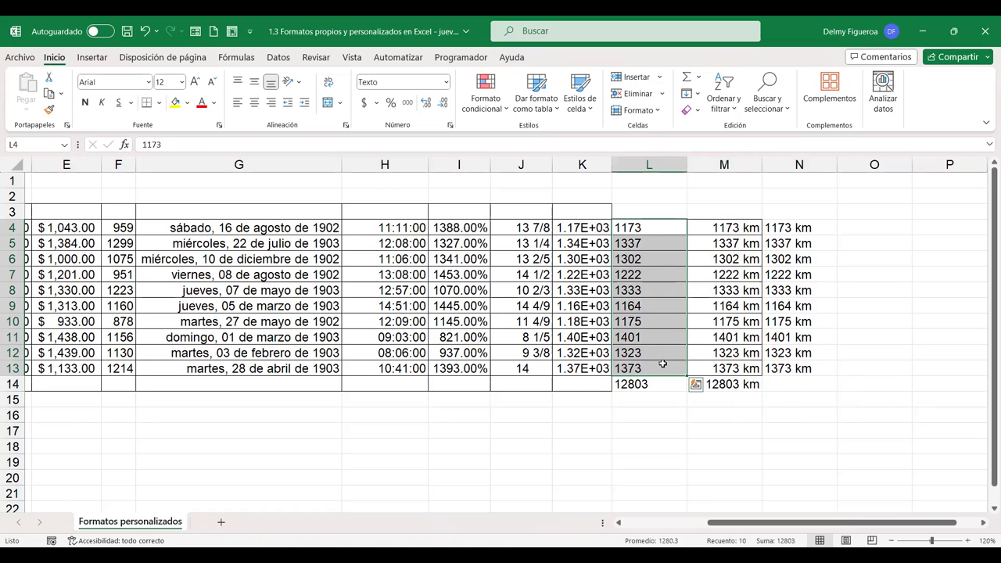
Paste the L4:L13 distances into O4:O13 and bring up Format Cells for them
{"action": "key", "text": "ctrl+c"}
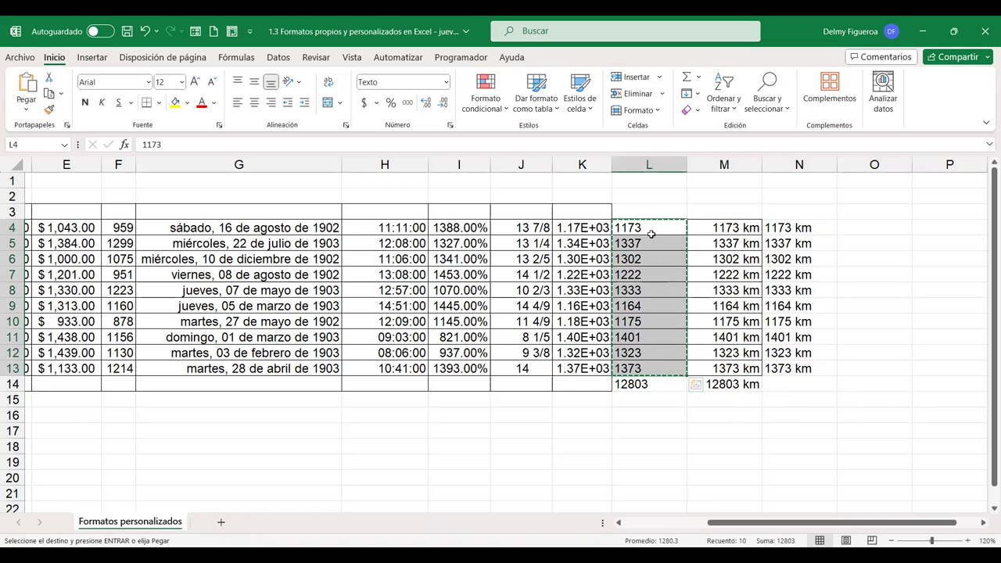
{"action": "left_click", "coordinate": [862, 222]}
{"action": "key", "text": "ctrl+v"}
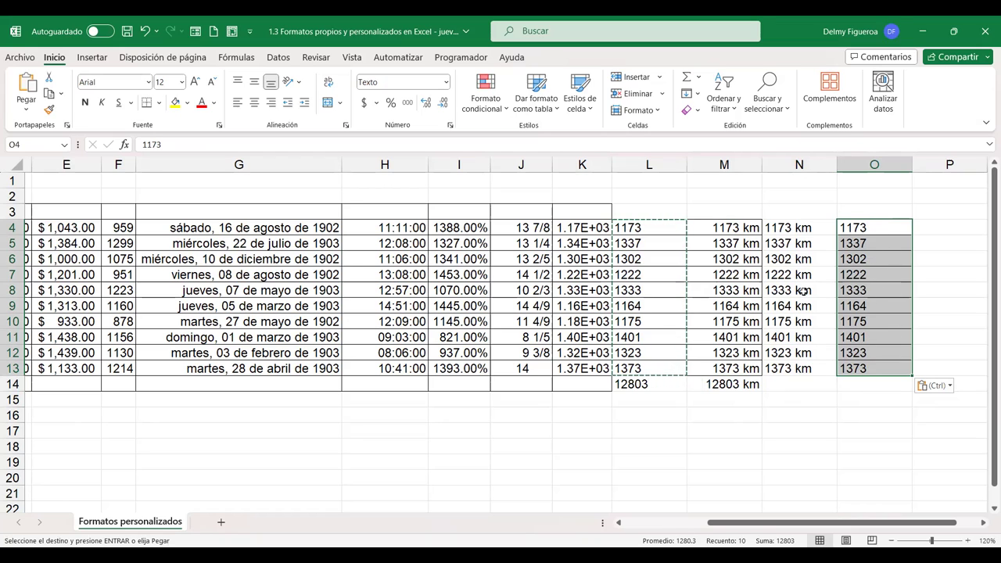
{"action": "key", "text": "Escape"}
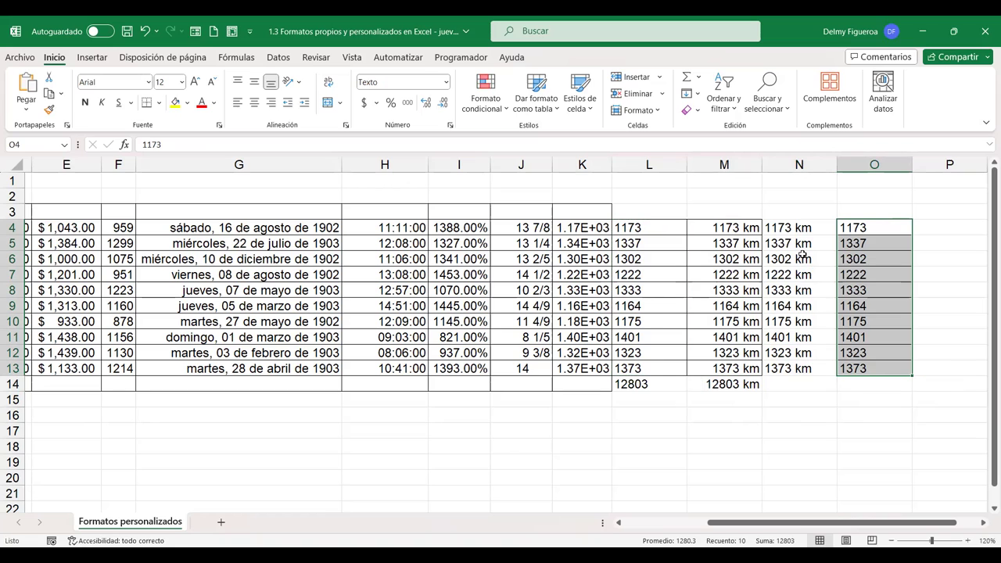
{"action": "key", "text": "ctrl+1"}
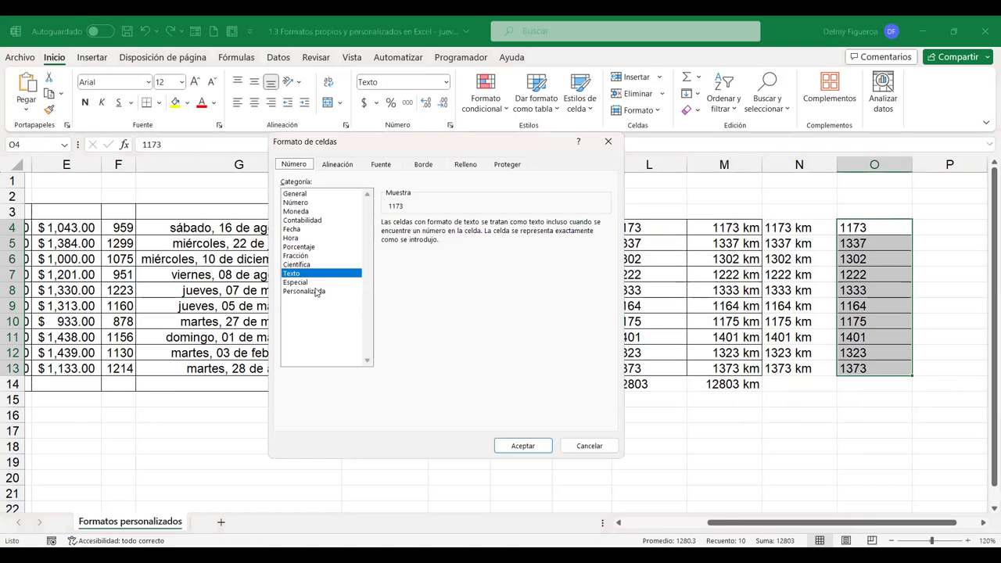
Give O4:O13 the custom format 0 "ptos" so values read 1173 ptos through 1373 ptos
{"action": "left_click", "coordinate": [317, 291]}
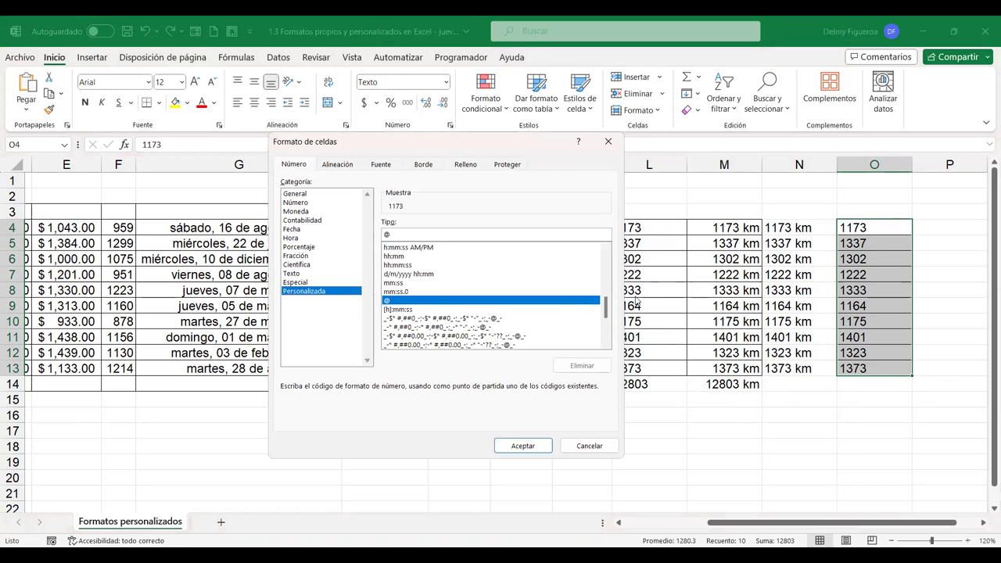
{"action": "left_click_drag", "start_coordinate": [607, 311], "coordinate": [608, 260]}
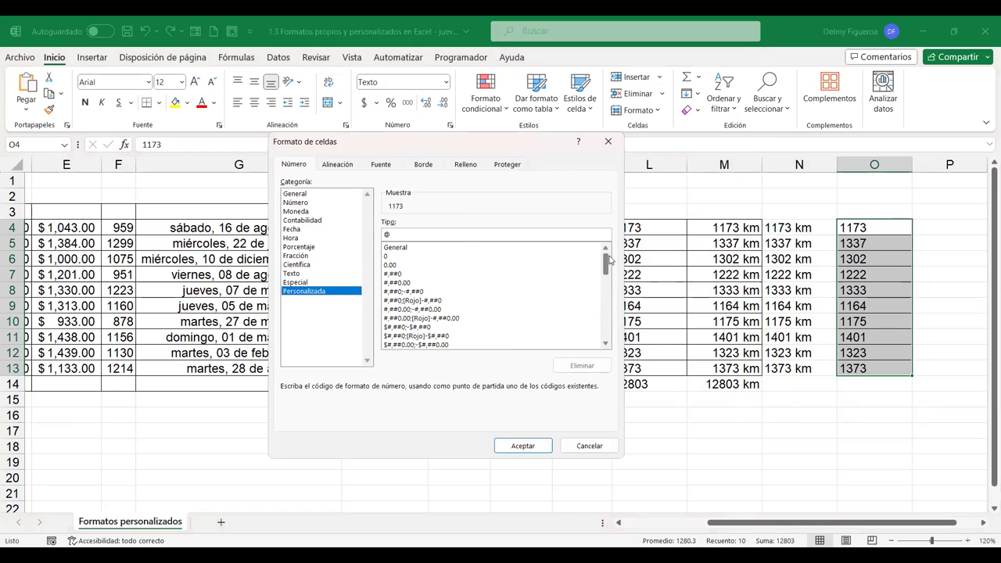
{"action": "left_click", "coordinate": [388, 256]}
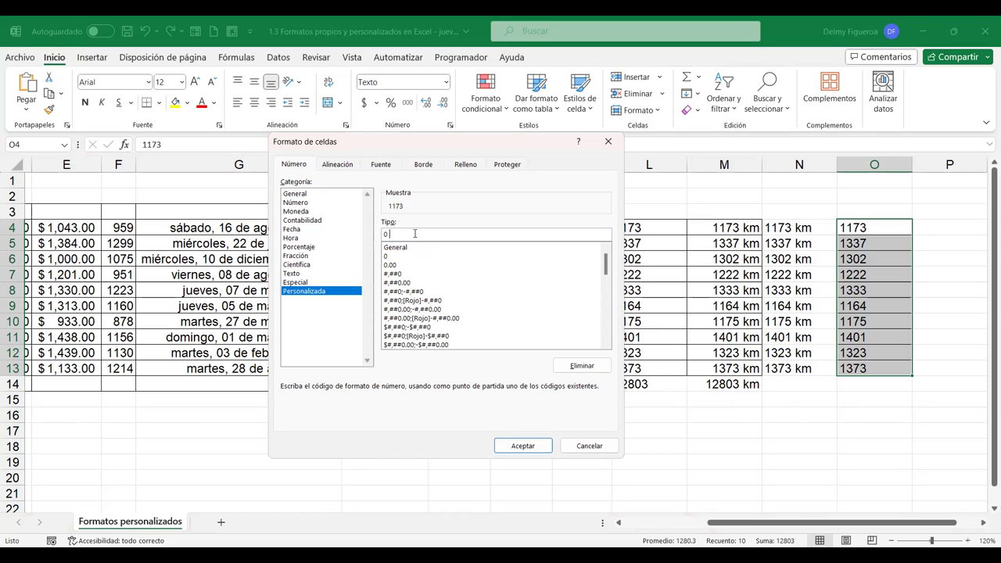
{"action": "type", "text": "\""}
{"action": "type", "text": "ptos\""}
{"action": "left_click", "coordinate": [531, 447]}
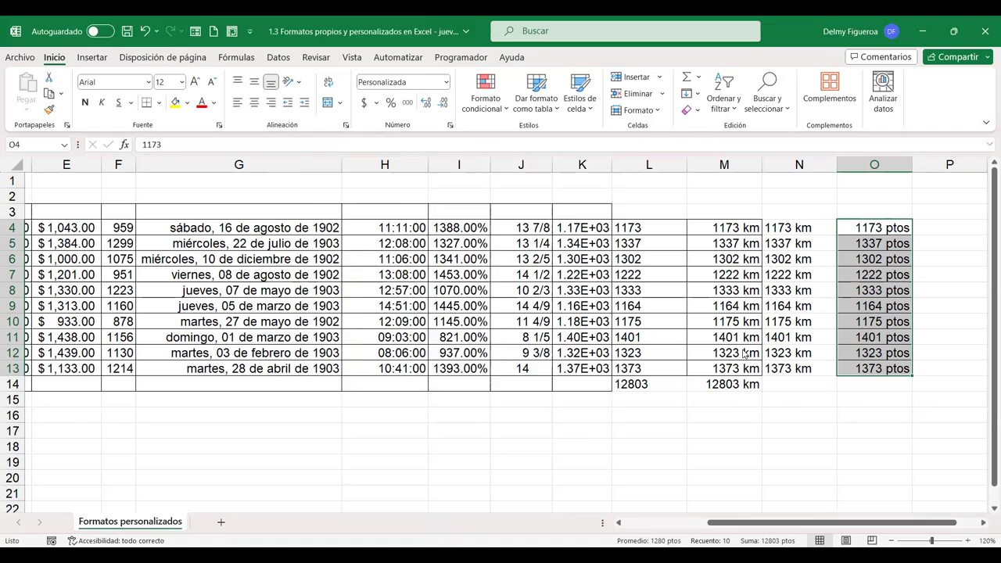
{"action": "key", "text": "ctrl+1"}
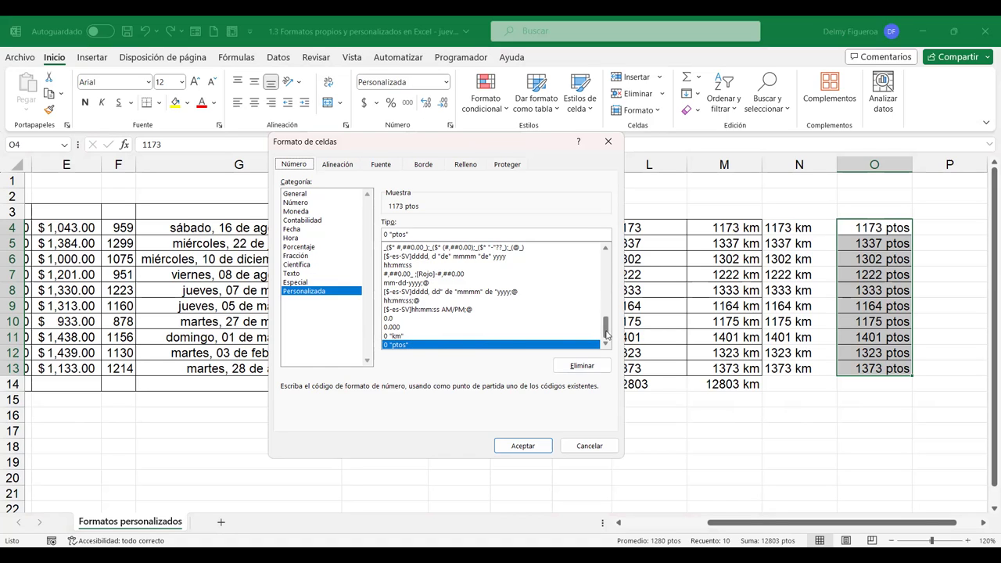
Apply the custom 0.00 format to O4:O13, showing 1173.00 through 1373.00
{"action": "left_click_drag", "start_coordinate": [607, 334], "coordinate": [607, 252]}
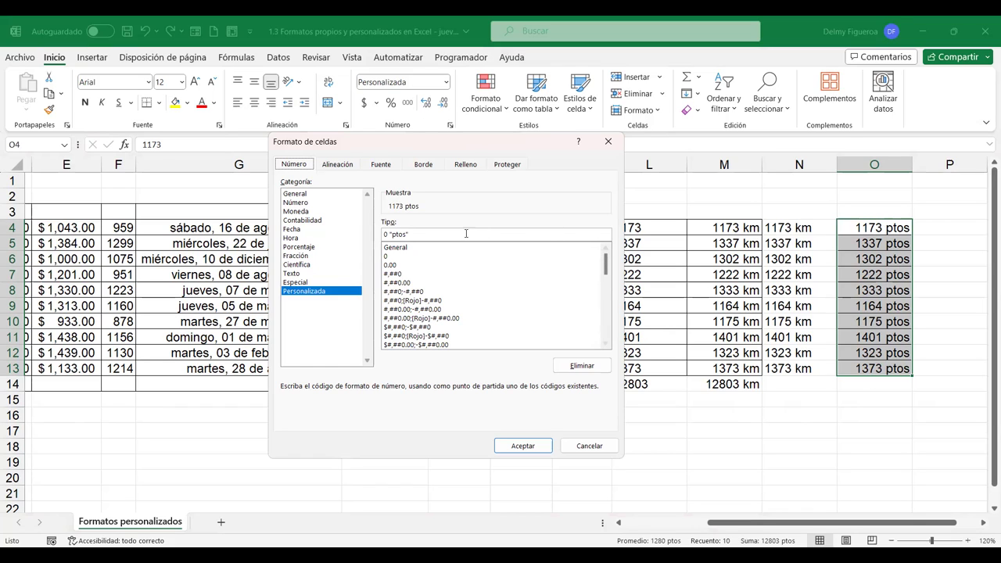
{"action": "left_click", "coordinate": [389, 265]}
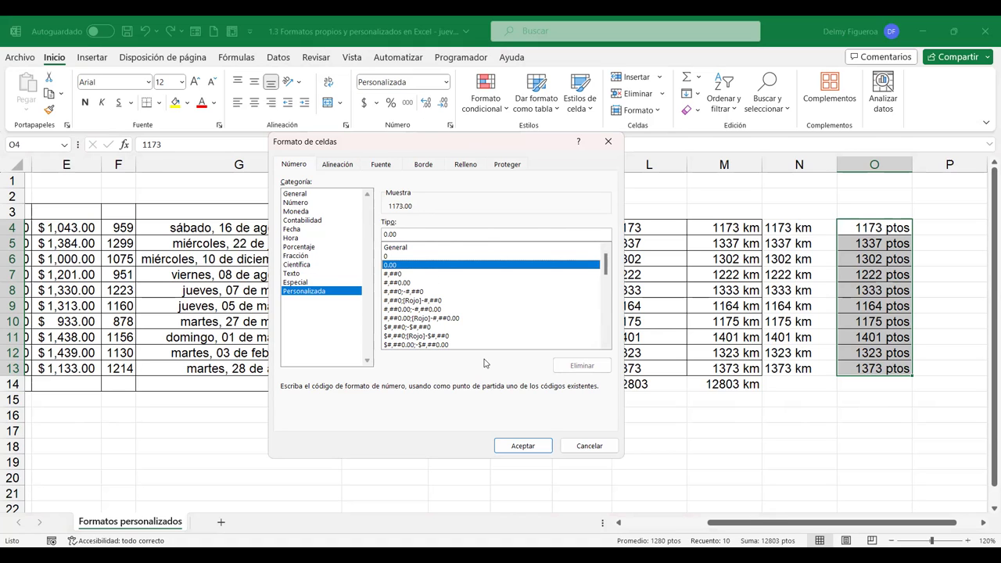
{"action": "left_click", "coordinate": [523, 445]}
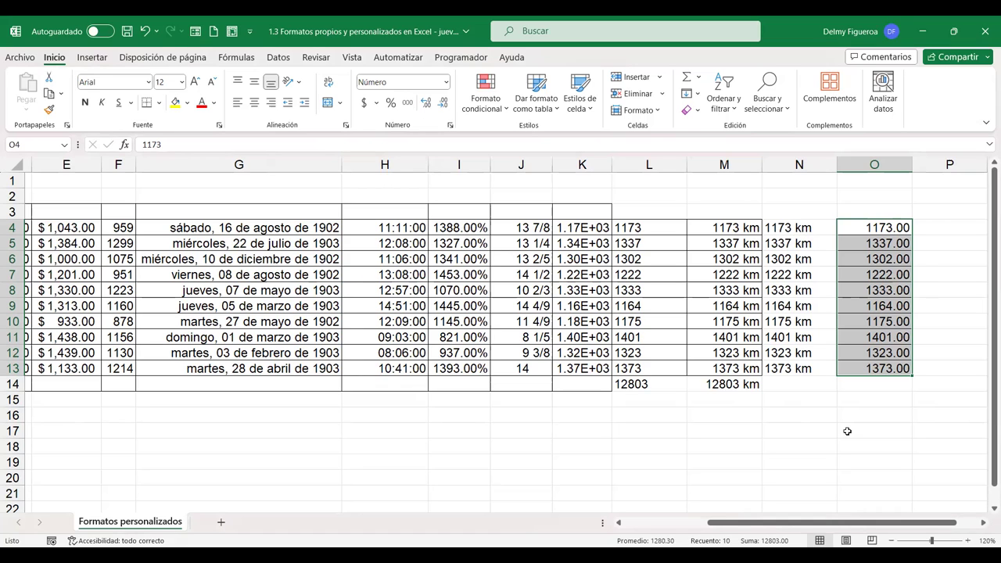
Apply the custom #,##0 format to O4:O13, showing 1,173 through 1,373
{"action": "key", "text": "ctrl+1"}
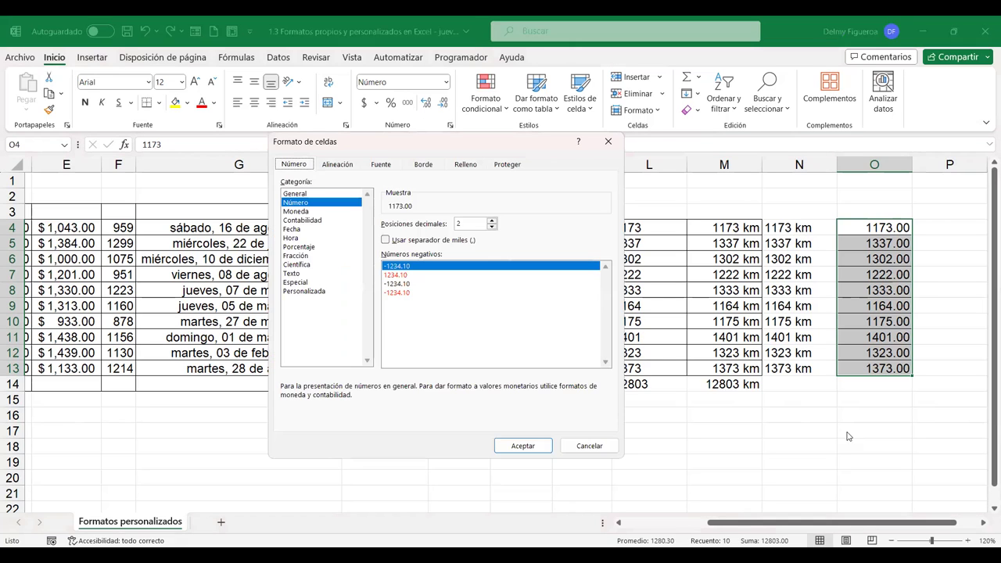
{"action": "left_click", "coordinate": [322, 292]}
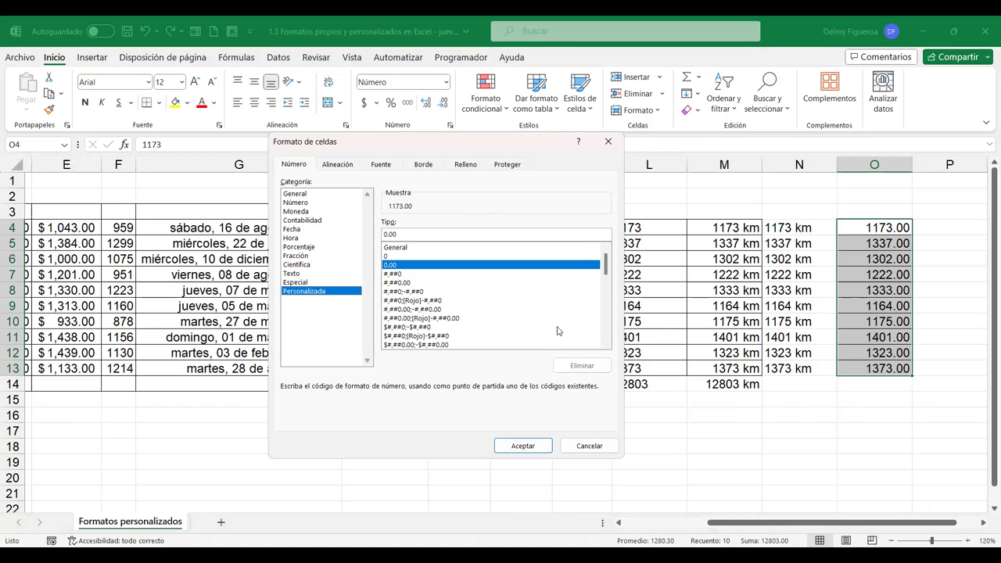
{"action": "left_click", "coordinate": [397, 275]}
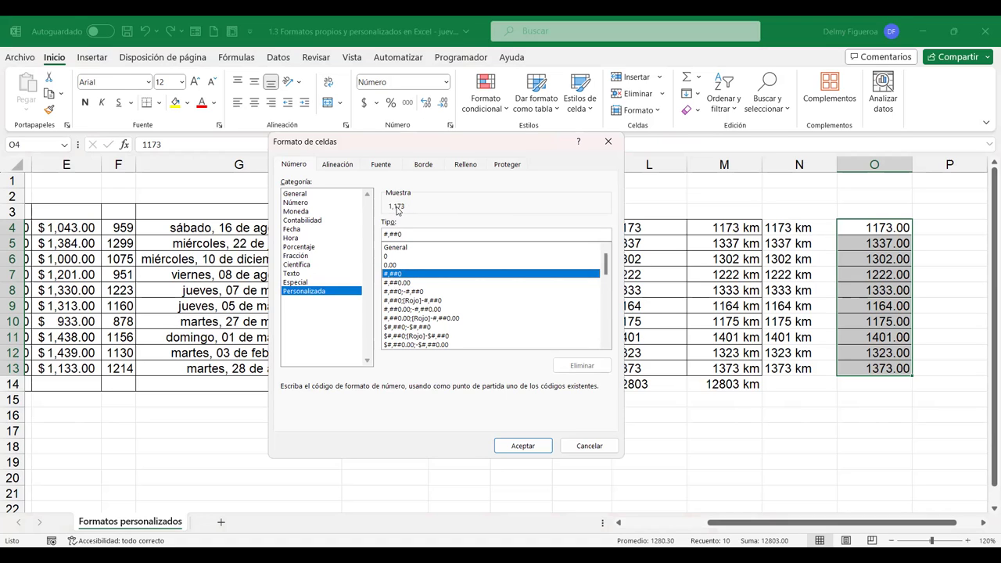
{"action": "left_click", "coordinate": [522, 445]}
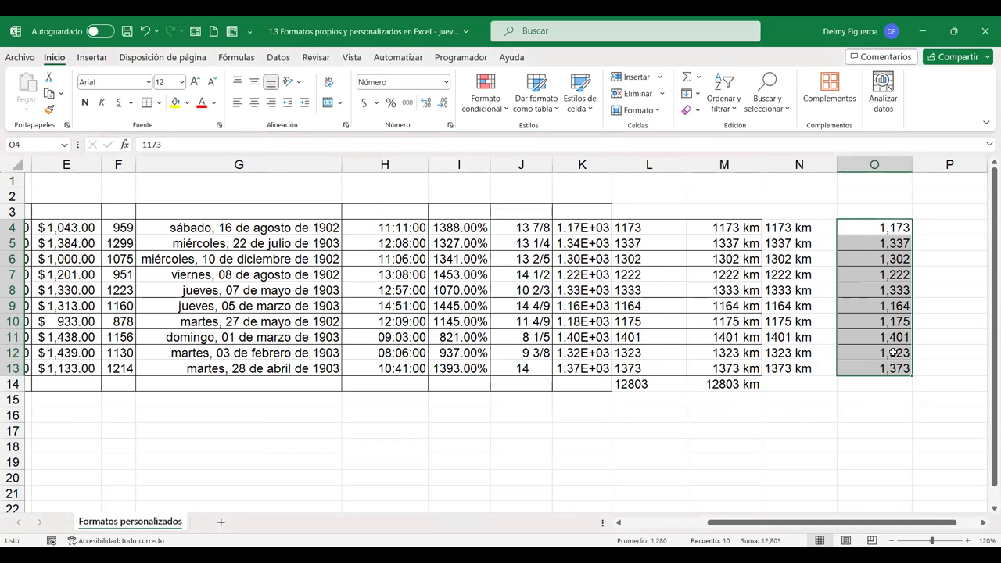
{"action": "key", "text": "ctrl+1"}
Try #,##0.00 on column O, then settle on the whole-number #,##0;-#,##0 format
{"action": "left_click", "coordinate": [313, 292]}
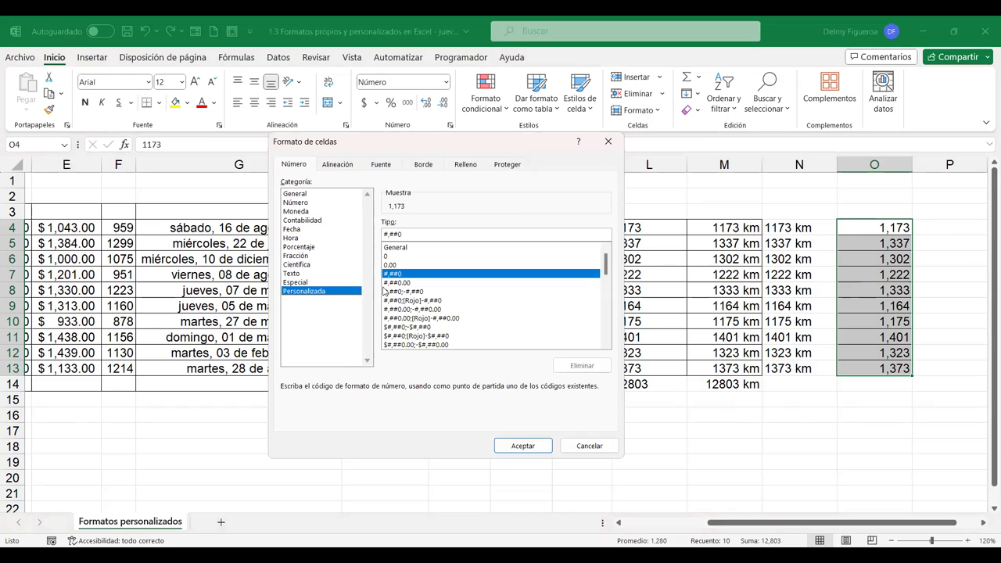
{"action": "left_click", "coordinate": [408, 284]}
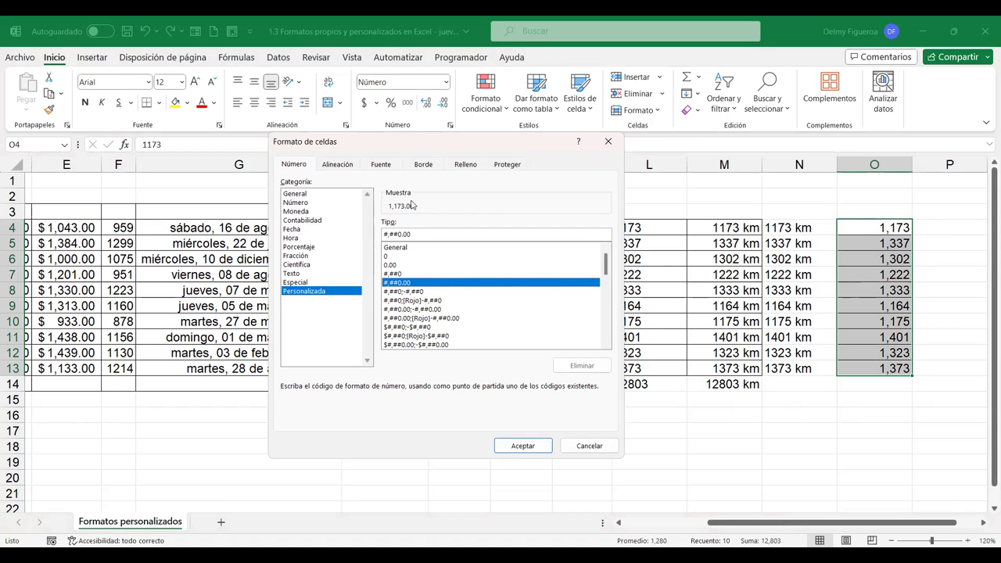
{"action": "left_click", "coordinate": [523, 446]}
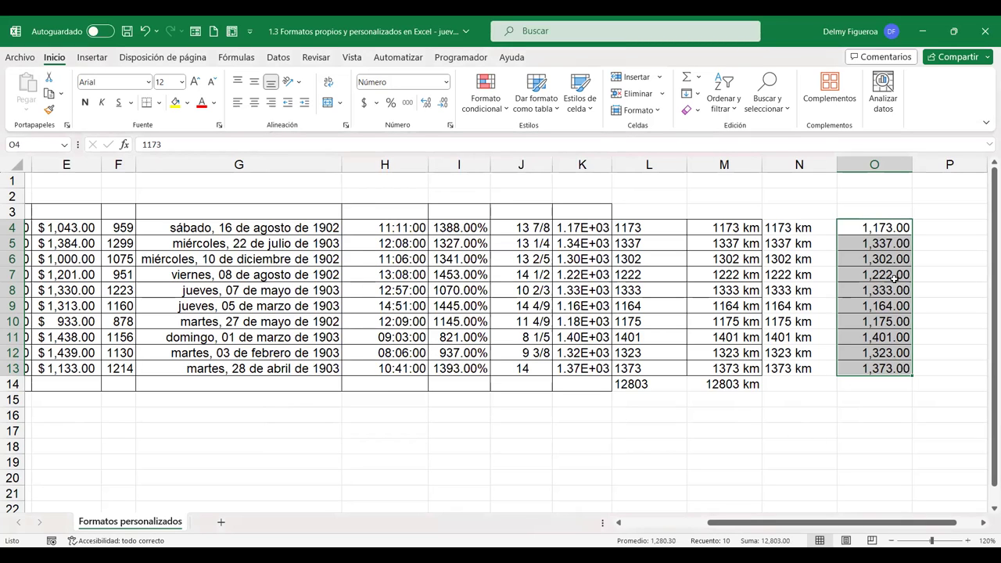
{"action": "key", "text": "ctrl+1"}
{"action": "left_click", "coordinate": [326, 294]}
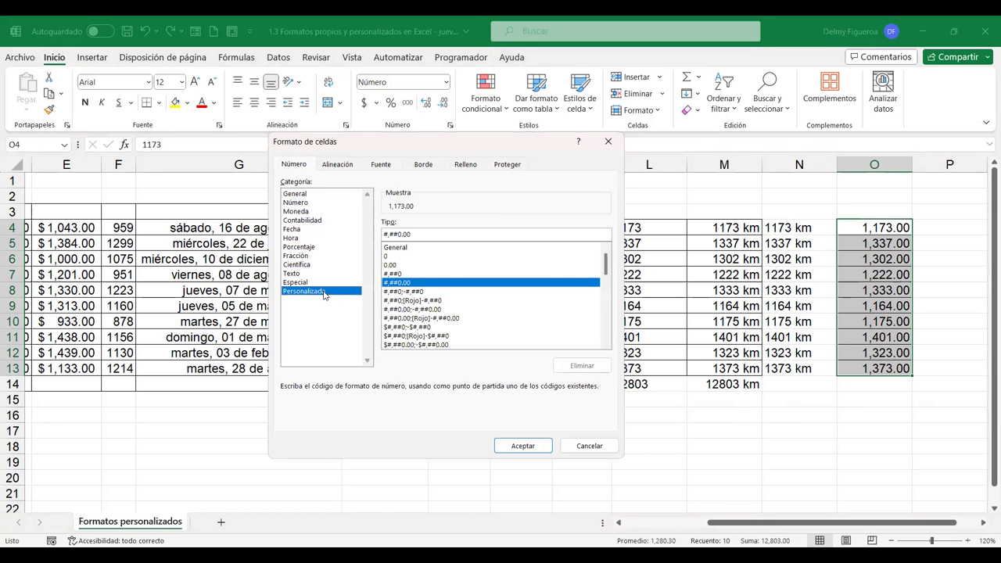
{"action": "left_click", "coordinate": [418, 291]}
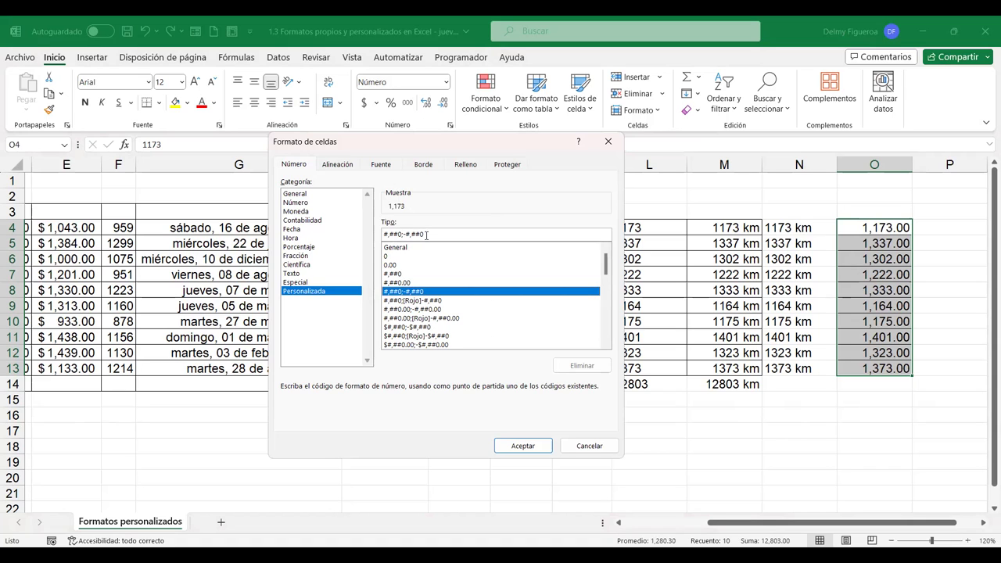
{"action": "left_click", "coordinate": [523, 447]}
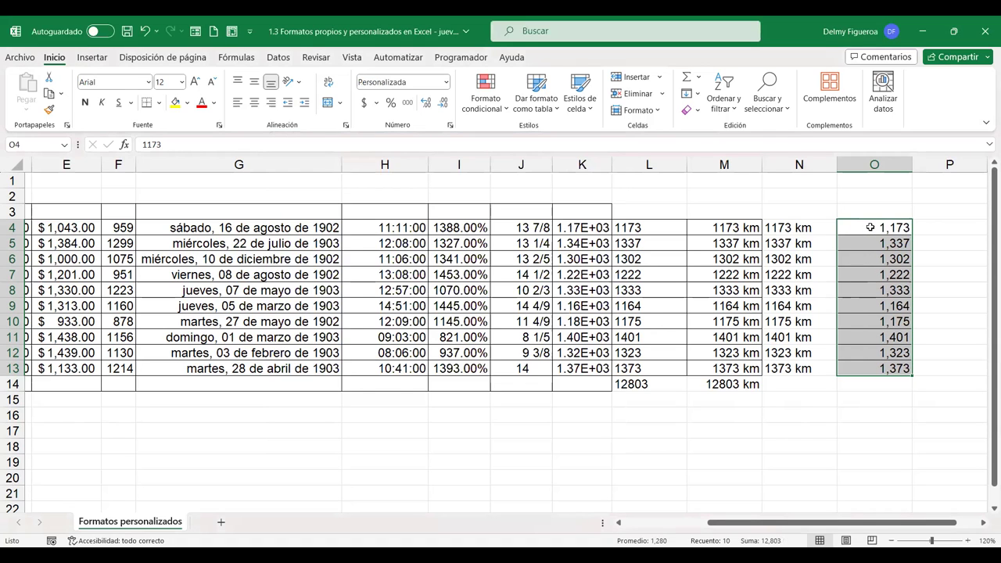
Enter -1173 in O4 and apply #,##0;[Rojo]-#,##0 to O4:O13 so it shows red
{"action": "left_click", "coordinate": [870, 229]}
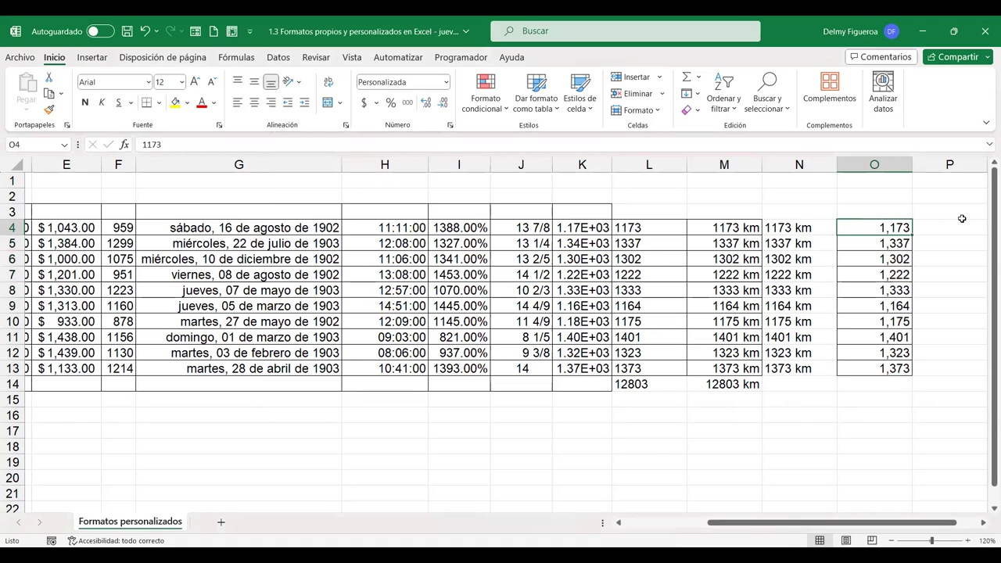
{"action": "type", "text": "-1,173"}
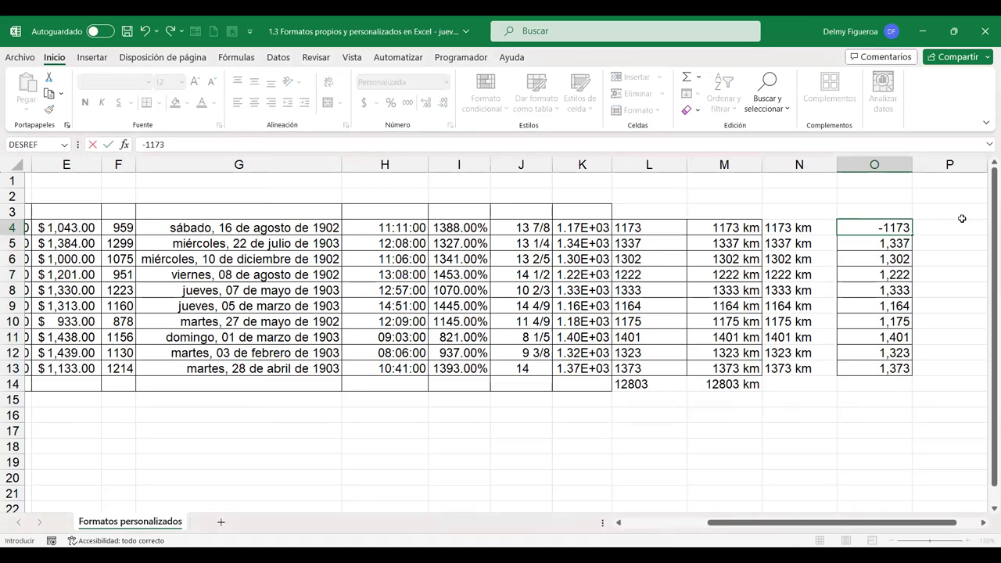
{"action": "key", "text": "Return"}
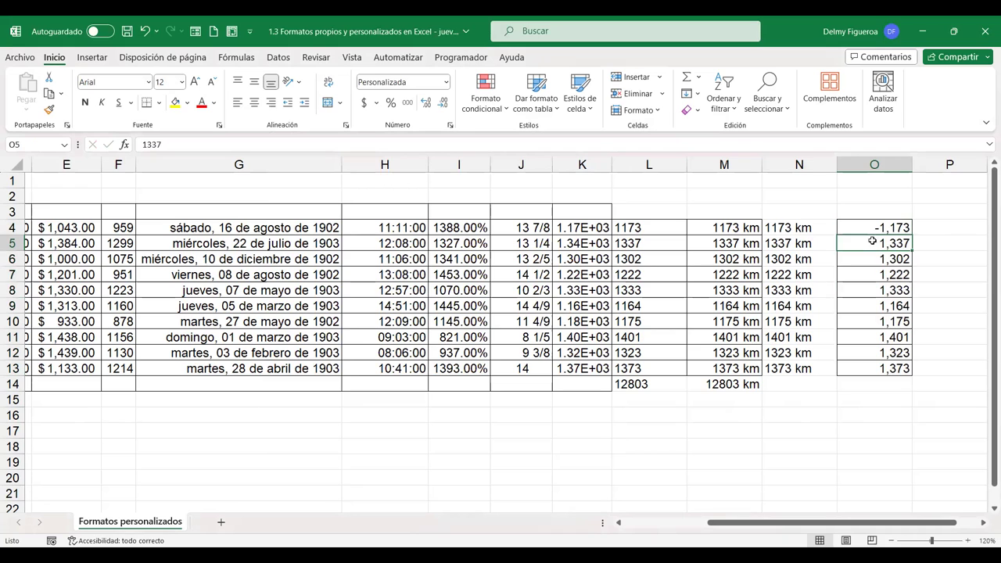
{"action": "left_click_drag", "start_coordinate": [875, 228], "coordinate": [881, 371]}
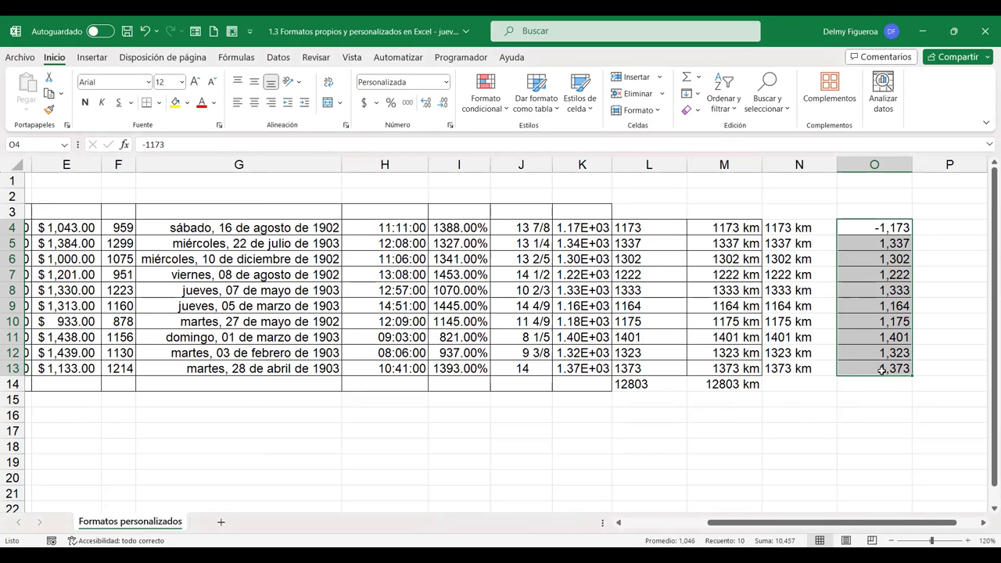
{"action": "key", "text": "ctrl+1"}
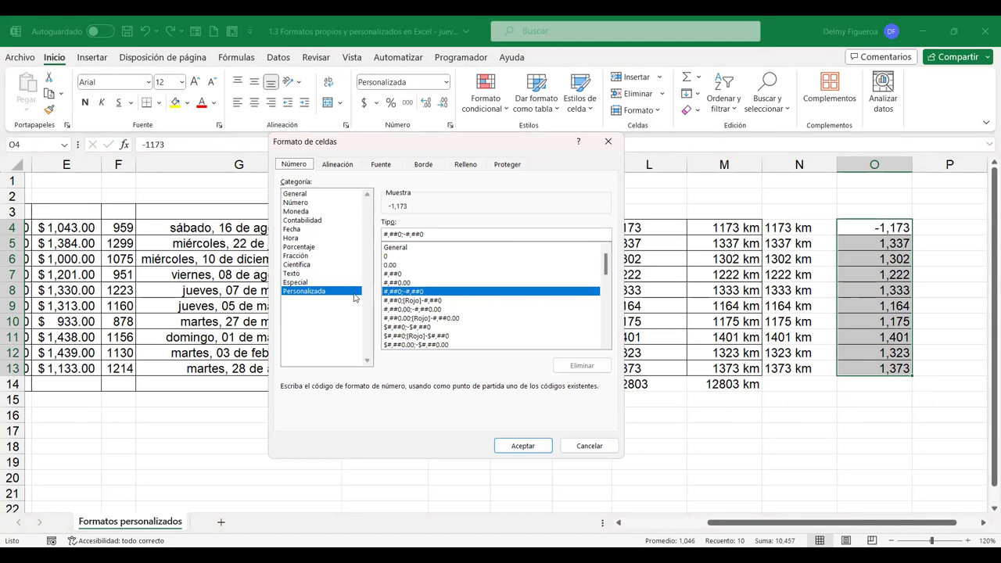
{"action": "left_click", "coordinate": [436, 301]}
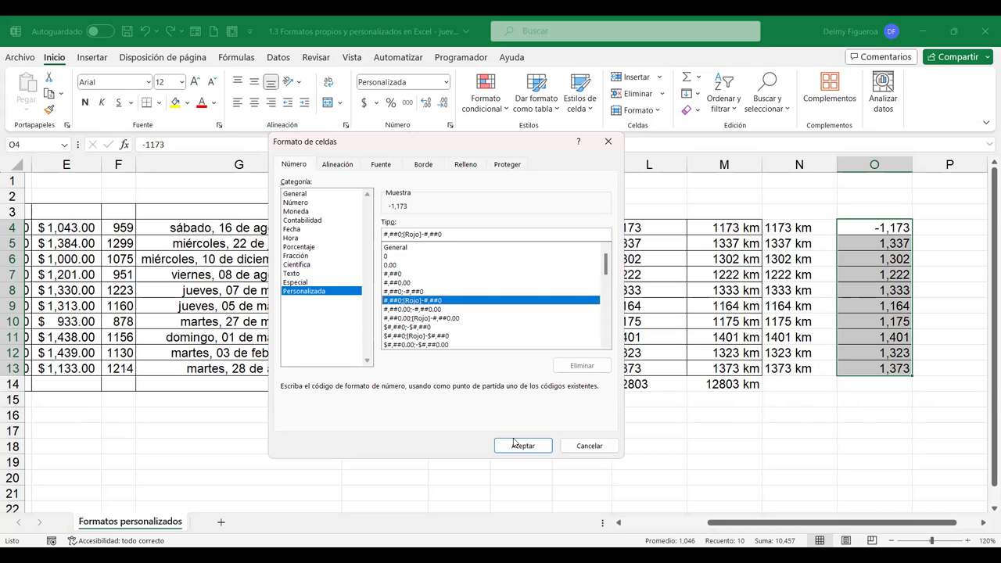
{"action": "left_click", "coordinate": [545, 448]}
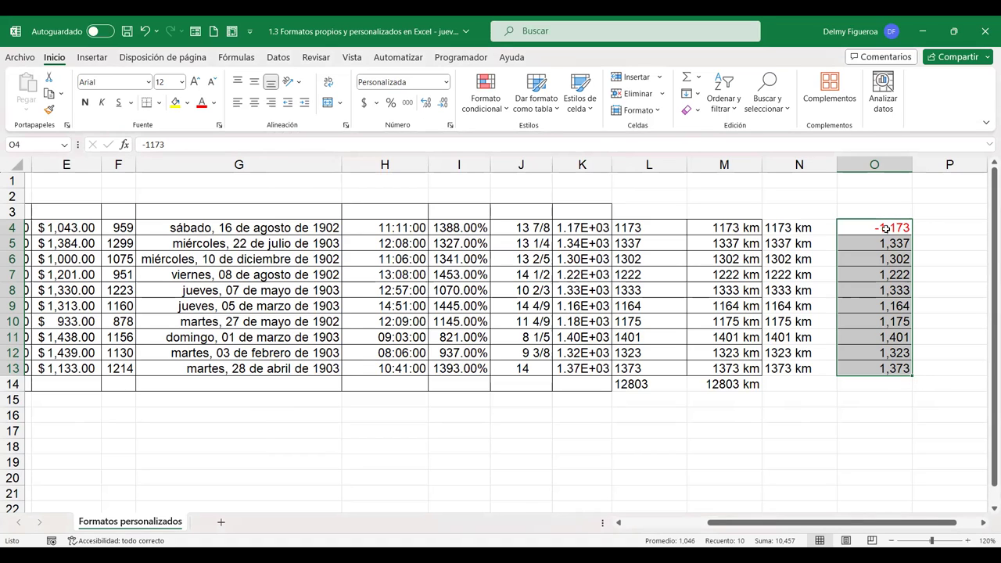
Apply the two-decimal #,##0.00;-#,##0.00 format to O4:O13
{"action": "key", "text": "ctrl+1"}
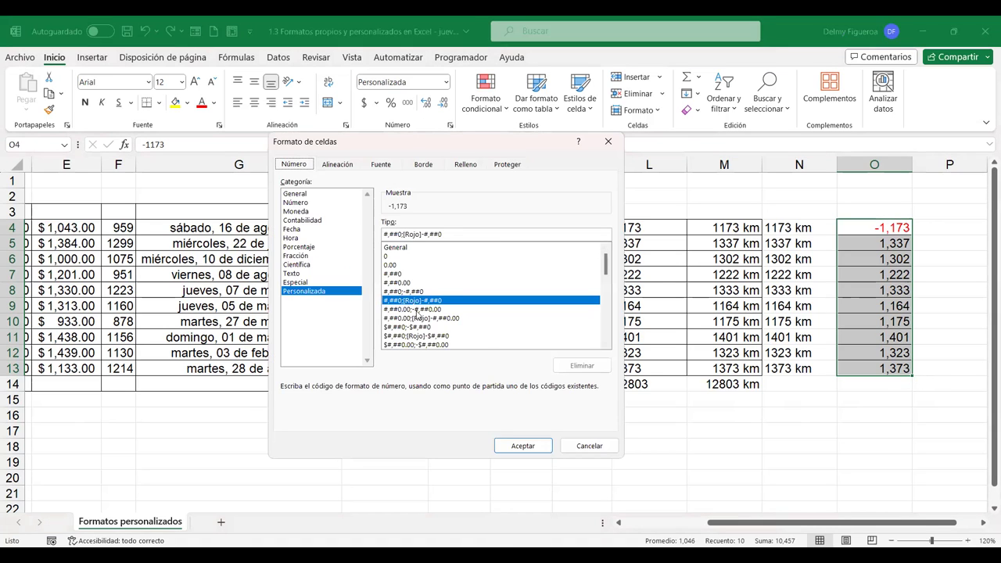
{"action": "left_click", "coordinate": [417, 310]}
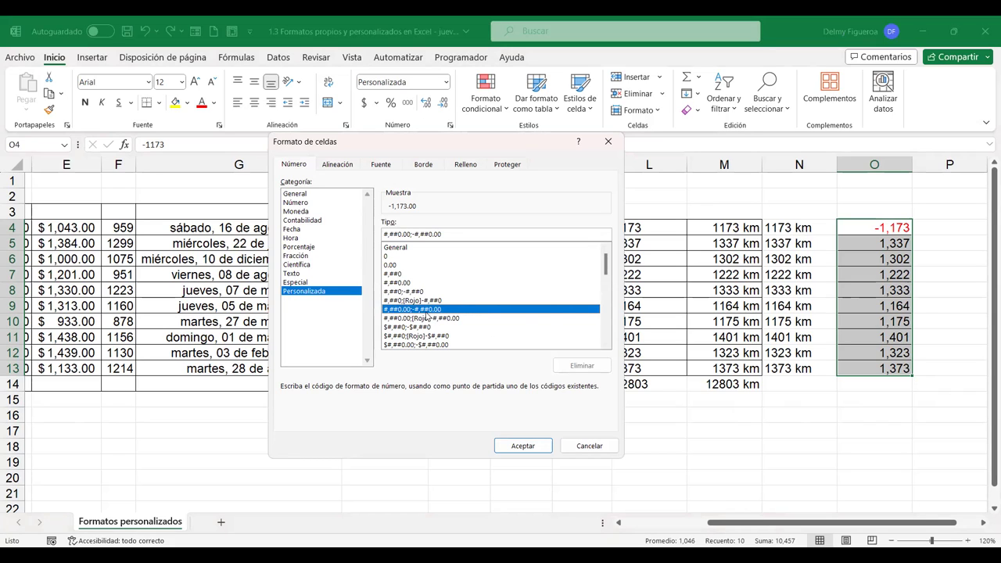
{"action": "left_click", "coordinate": [428, 301]}
{"action": "left_click", "coordinate": [430, 311]}
{"action": "left_click", "coordinate": [433, 302]}
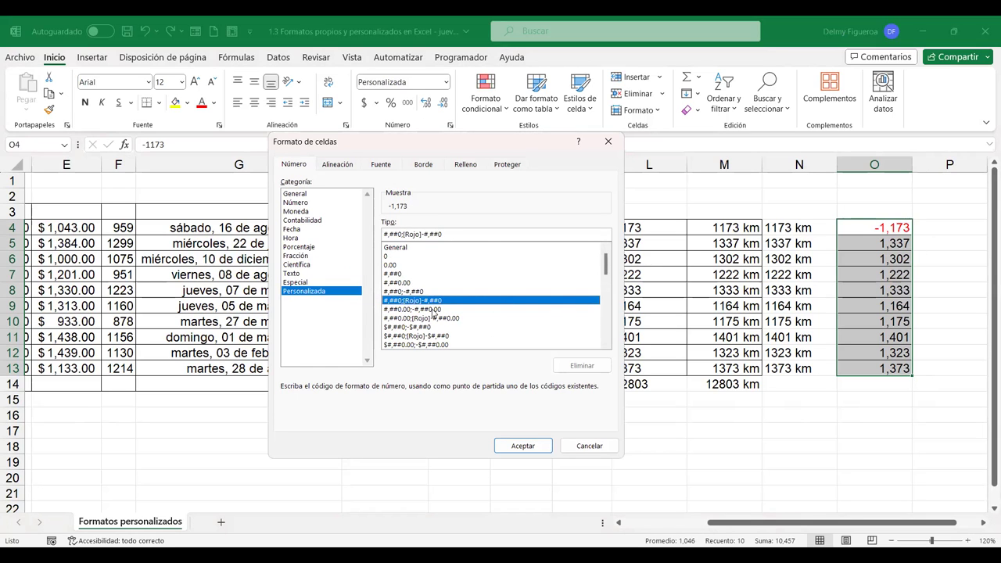
{"action": "left_click", "coordinate": [434, 310]}
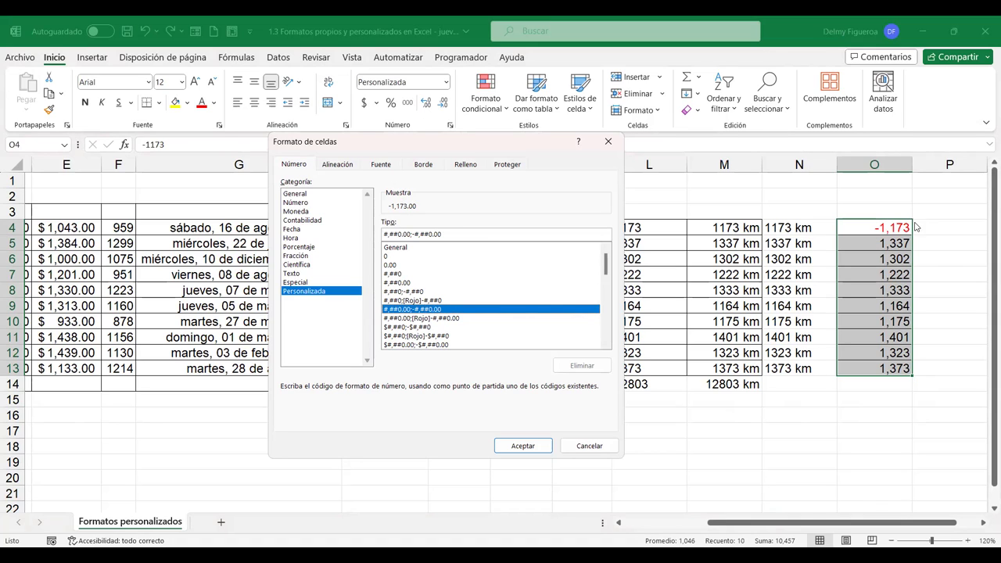
{"action": "left_click", "coordinate": [546, 446]}
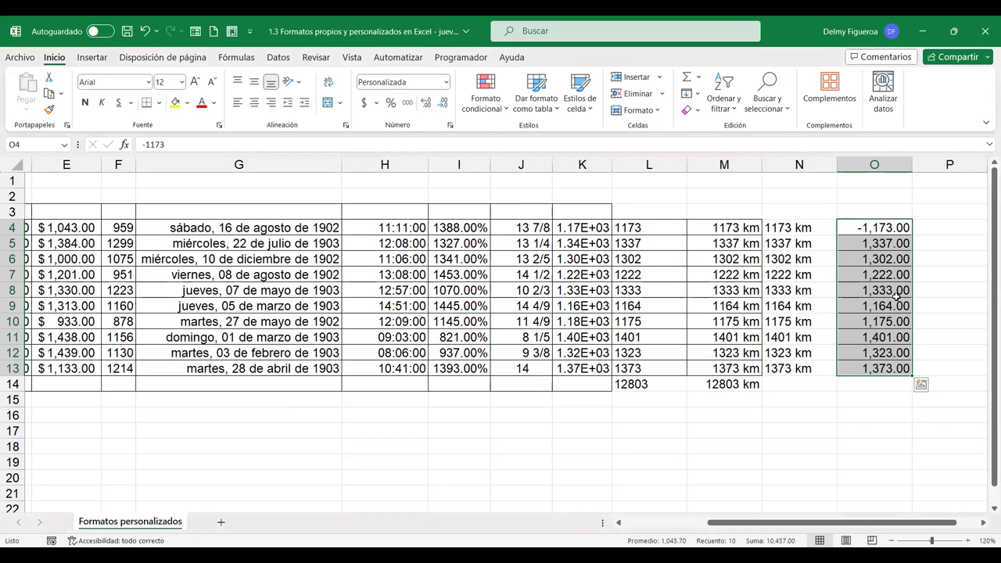
Switch O4:O13 to #,##0.00;[Rojo]-#,##0.00 so -1,173.00 displays in red
{"action": "key", "text": "ctrl+1"}
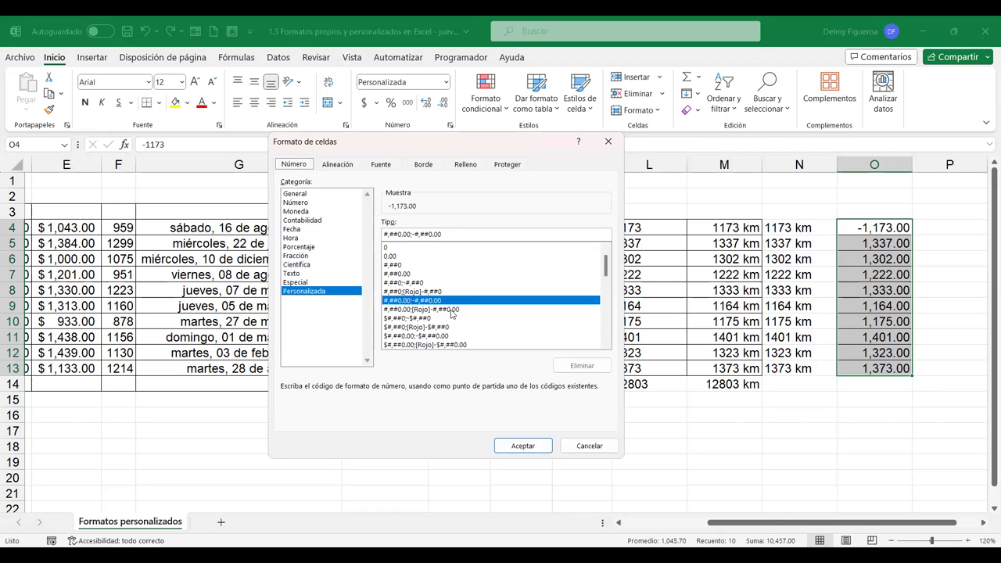
{"action": "left_click", "coordinate": [451, 311]}
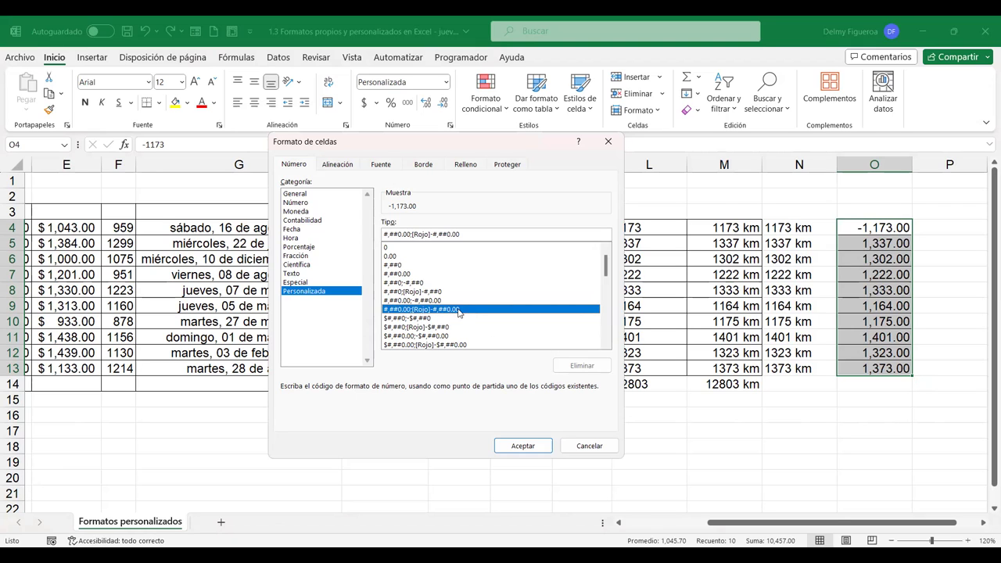
{"action": "left_click", "coordinate": [522, 445]}
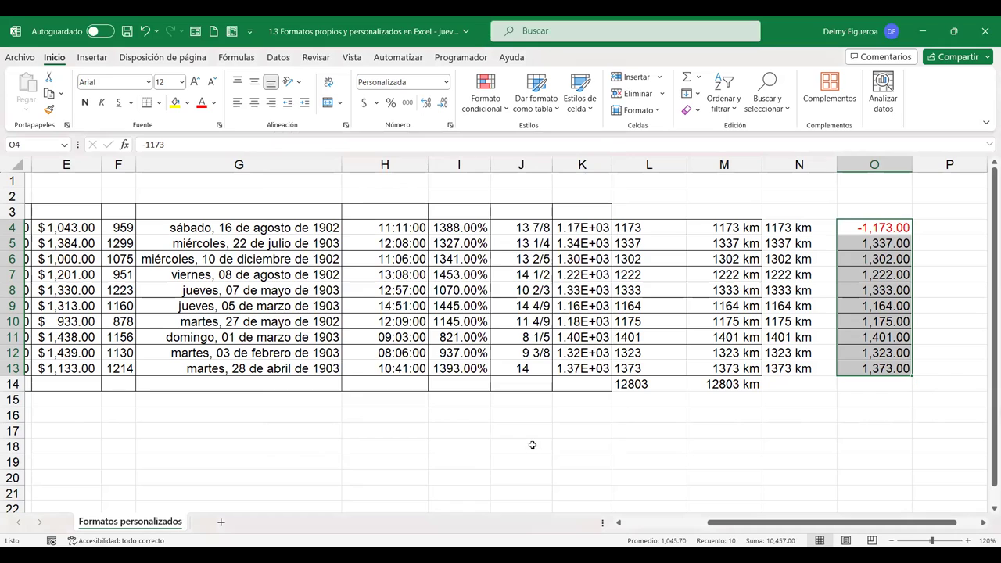
{"action": "key", "text": "ctrl+1"}
Apply the whole-dollar format $#,##0;-$#,##0, then its [Rojo] red-negative variant, to column O
{"action": "left_click", "coordinate": [421, 309]}
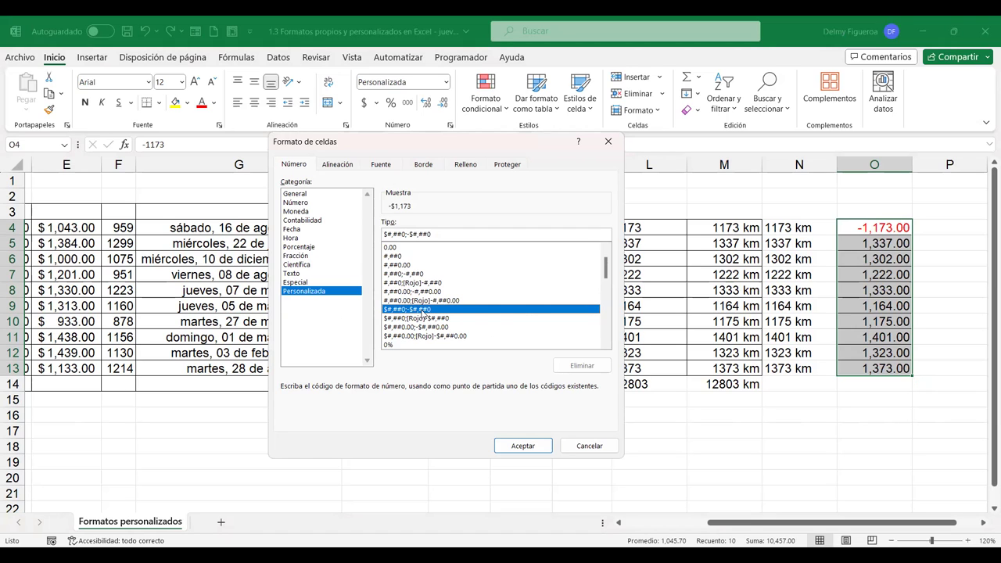
{"action": "left_click", "coordinate": [522, 446]}
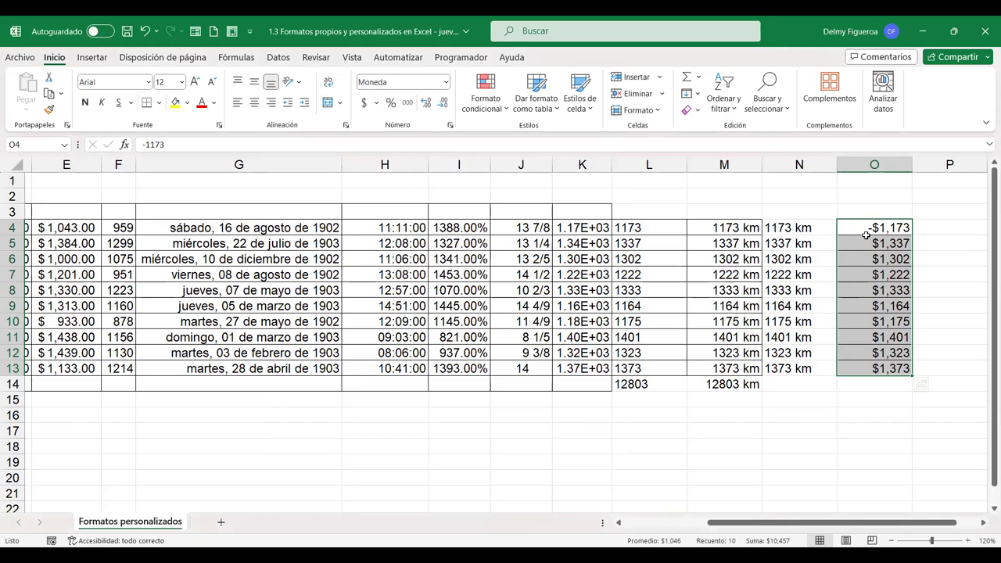
{"action": "key", "text": "ctrl+1"}
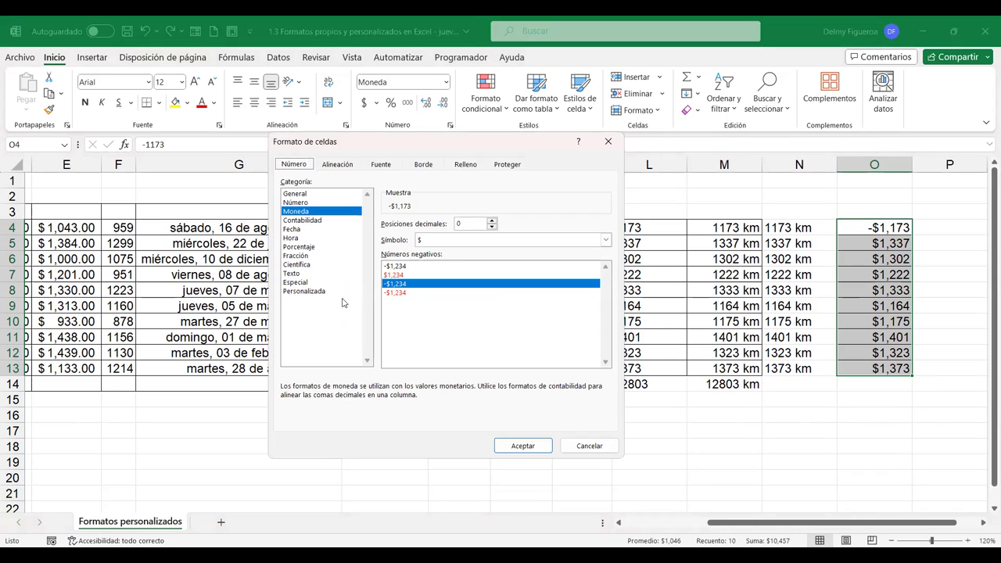
{"action": "left_click", "coordinate": [322, 292]}
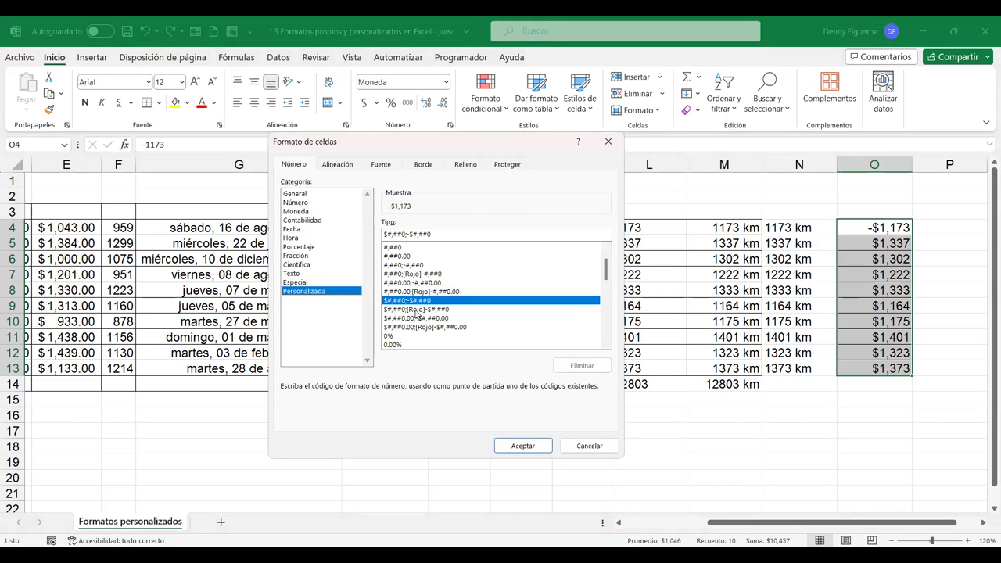
{"action": "left_click", "coordinate": [426, 311]}
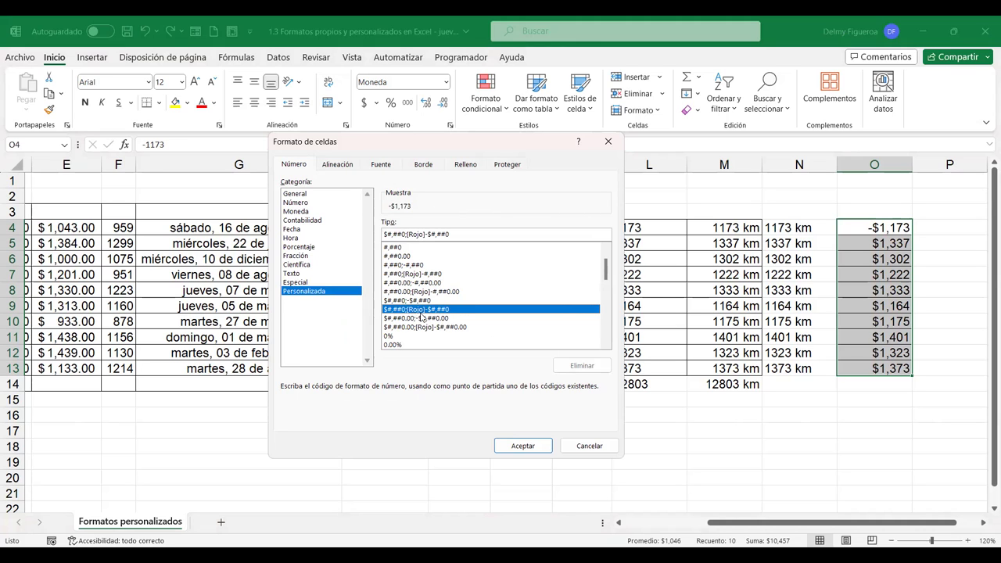
{"action": "left_click", "coordinate": [534, 447]}
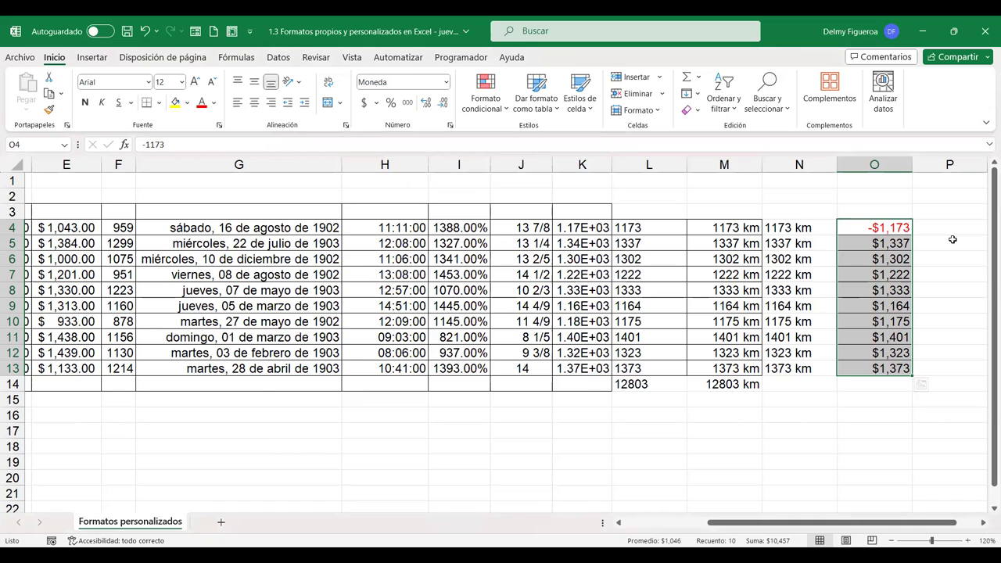
Apply $#,##0.00;-$#,##0.00, then $#,##0.00;[Rojo]-$#,##0.00, showing -$1,173.00 in red
{"action": "key", "text": "ctrl+1"}
{"action": "left_click", "coordinate": [308, 291]}
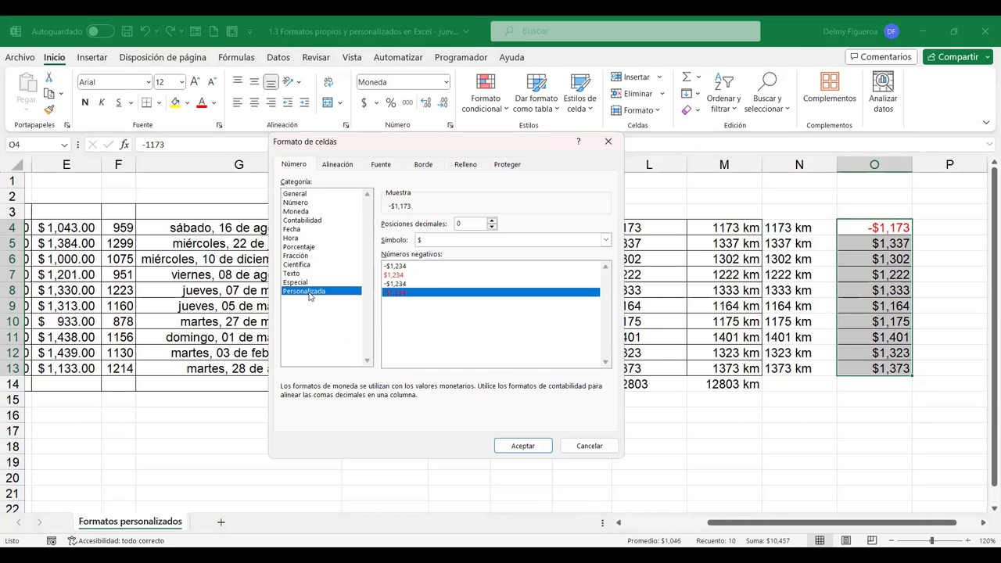
{"action": "left_click", "coordinate": [444, 309]}
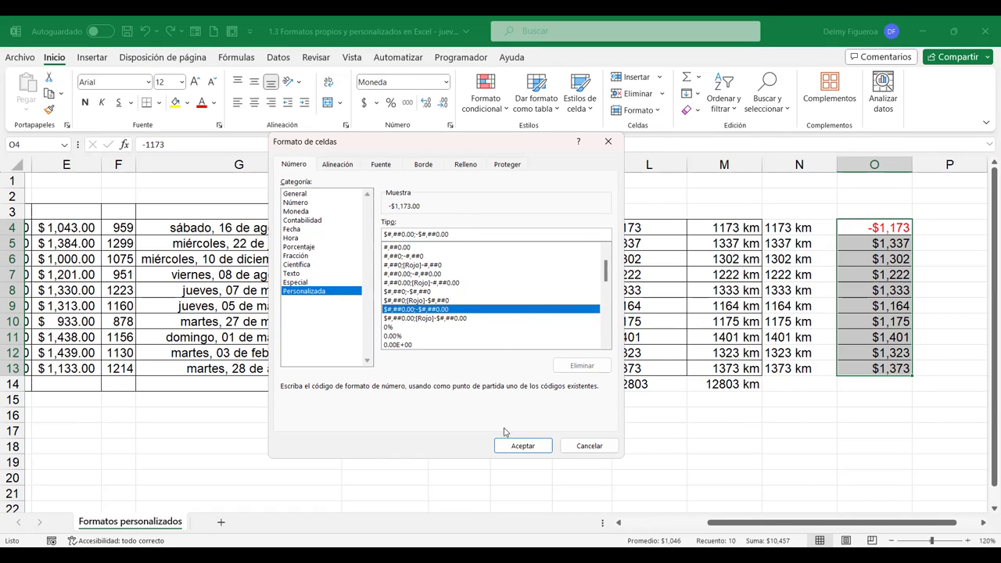
{"action": "left_click", "coordinate": [528, 445]}
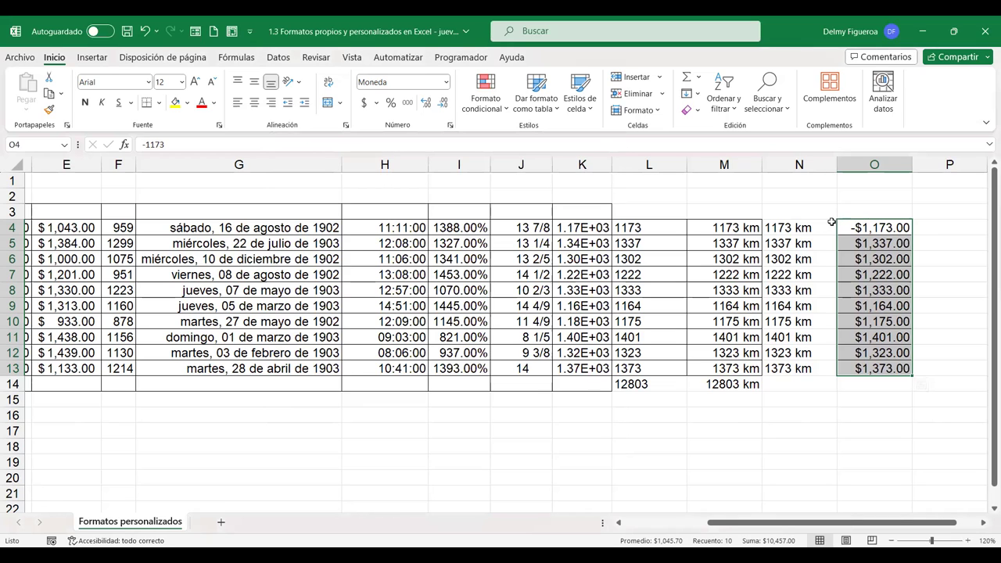
{"action": "key", "text": "ctrl+1"}
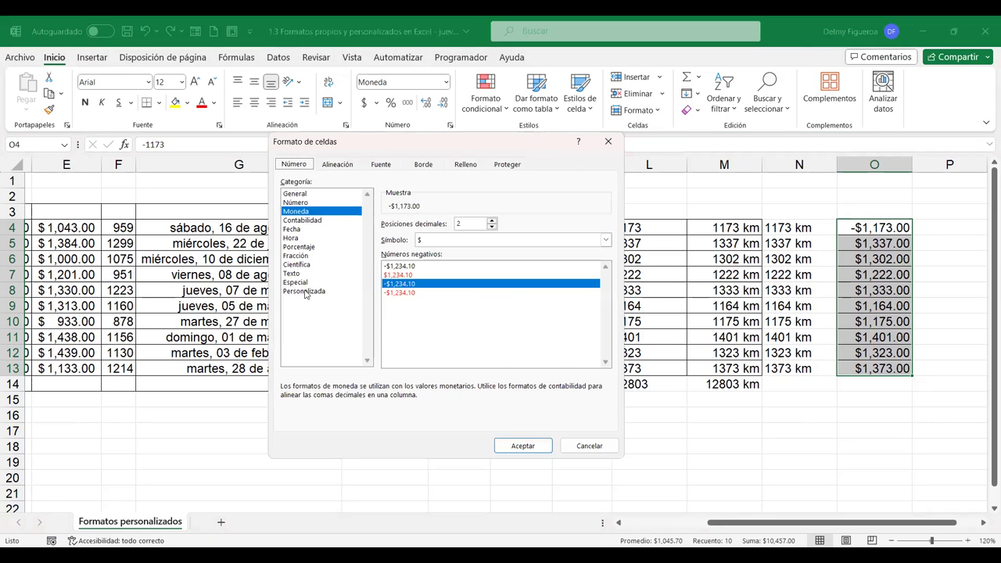
{"action": "left_click", "coordinate": [304, 291]}
{"action": "left_click", "coordinate": [461, 310]}
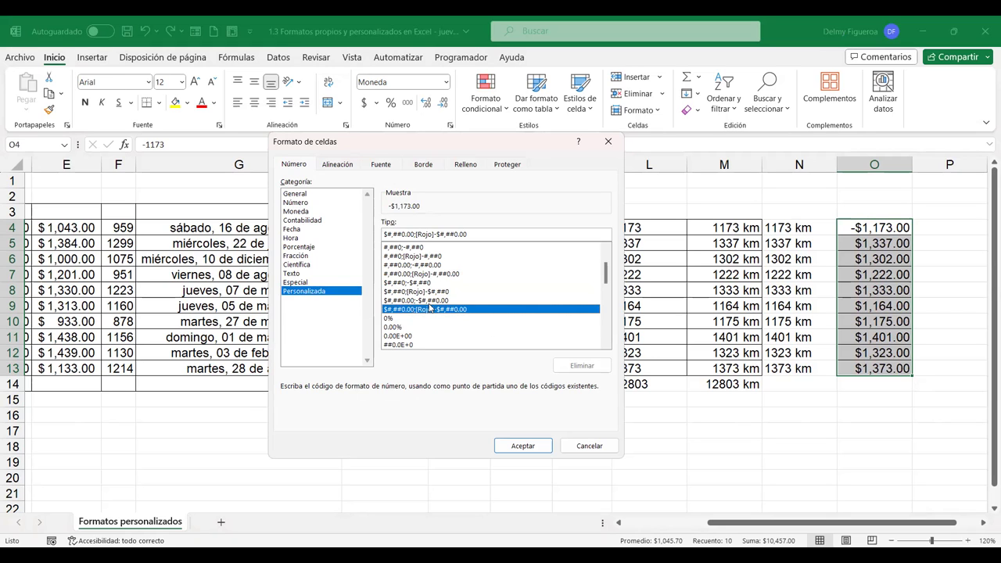
{"action": "left_click", "coordinate": [522, 445]}
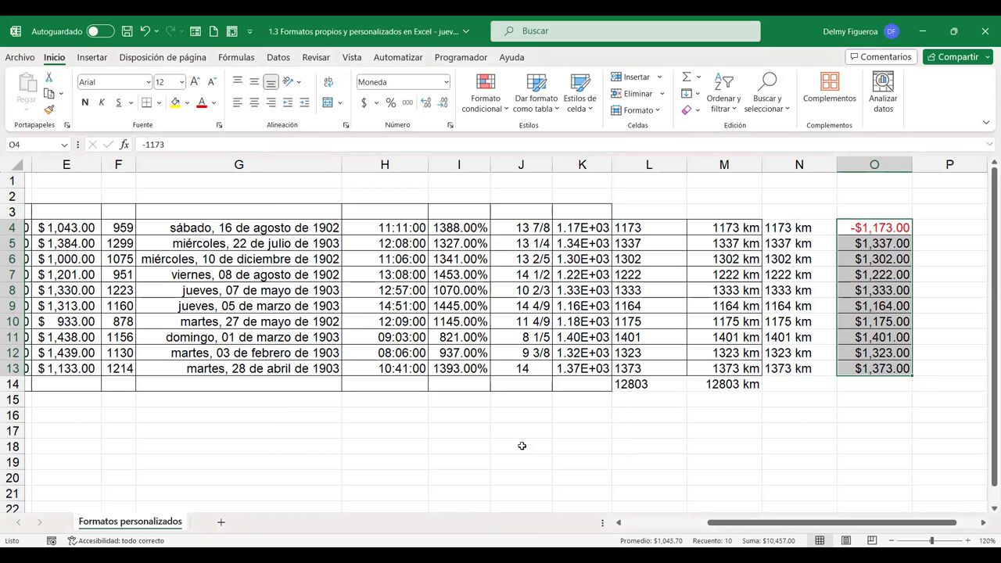
{"action": "key", "text": "ctrl+1"}
{"action": "left_click", "coordinate": [317, 291]}
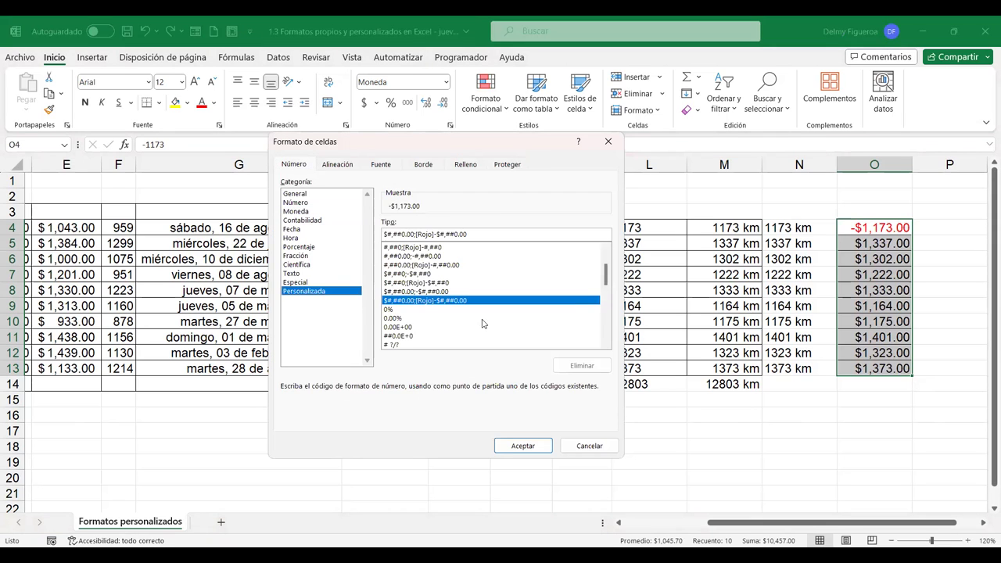
{"action": "left_click", "coordinate": [402, 310]}
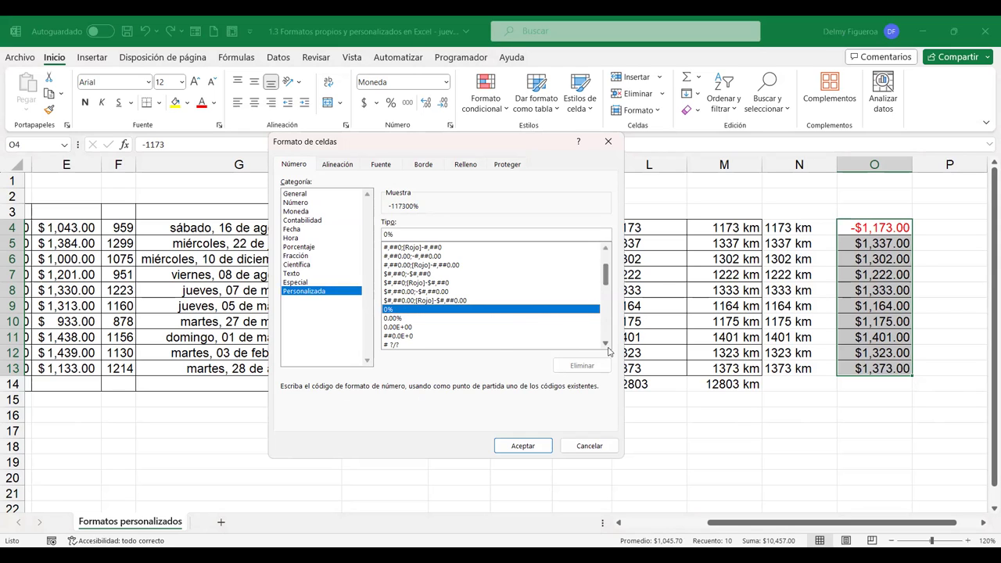
{"action": "left_click", "coordinate": [407, 328]}
{"action": "scroll", "coordinate": [408, 334], "scroll_direction": "down", "scroll_amount": 1}
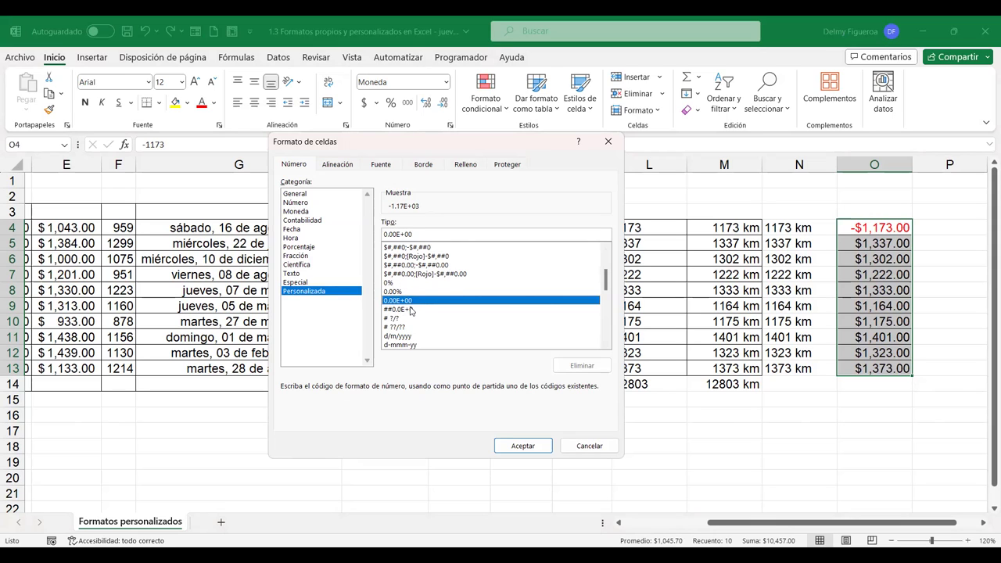
{"action": "scroll", "coordinate": [429, 312], "scroll_direction": "down", "scroll_amount": 1}
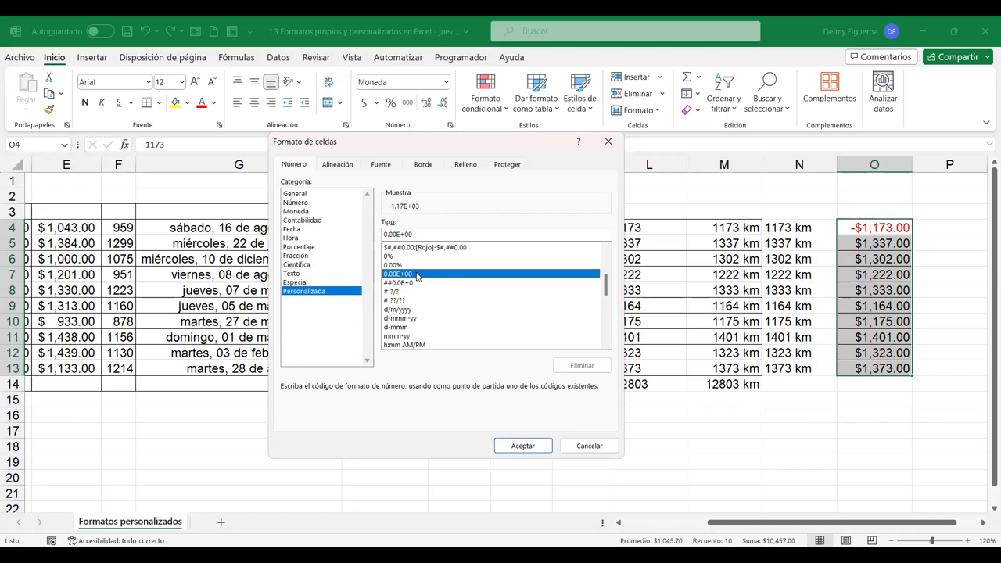
{"action": "left_click", "coordinate": [398, 292]}
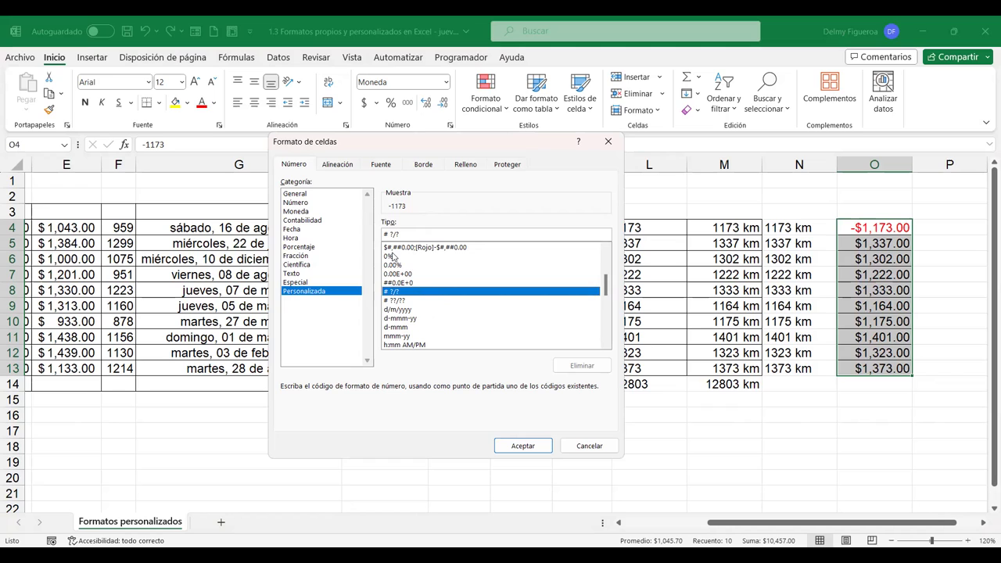
{"action": "left_click", "coordinate": [399, 302]}
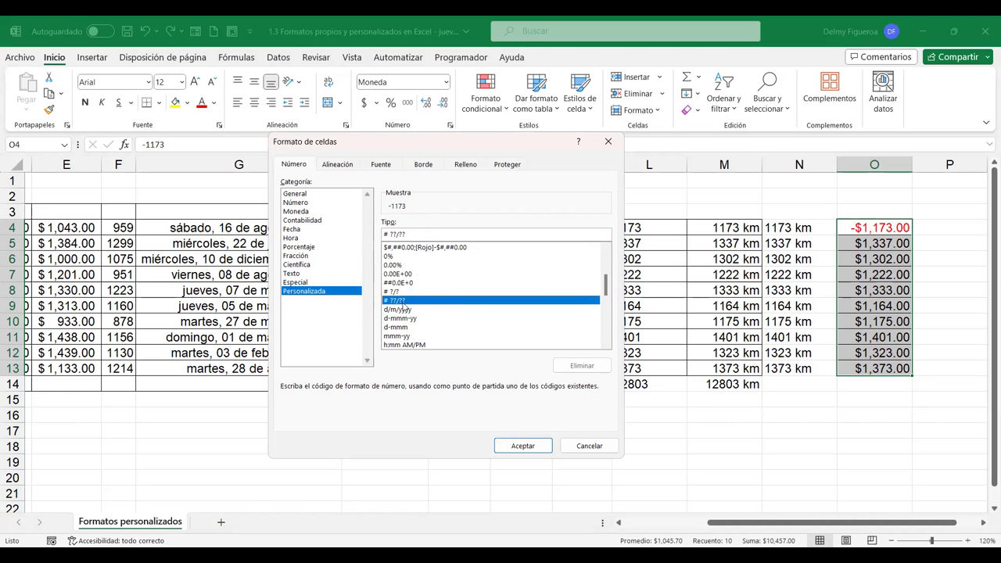
{"action": "scroll", "coordinate": [439, 310], "scroll_direction": "down", "scroll_amount": 1}
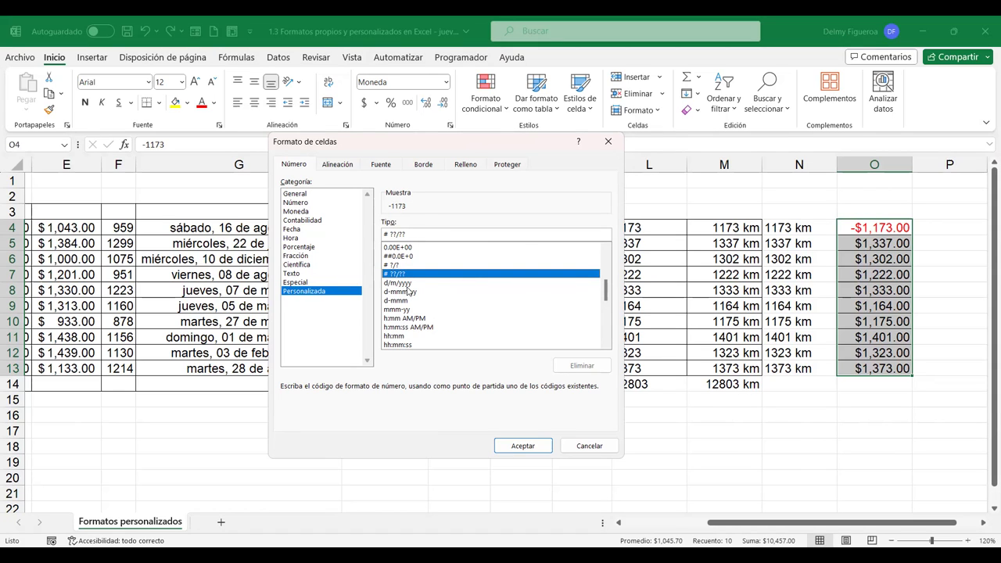
{"action": "left_click", "coordinate": [407, 284]}
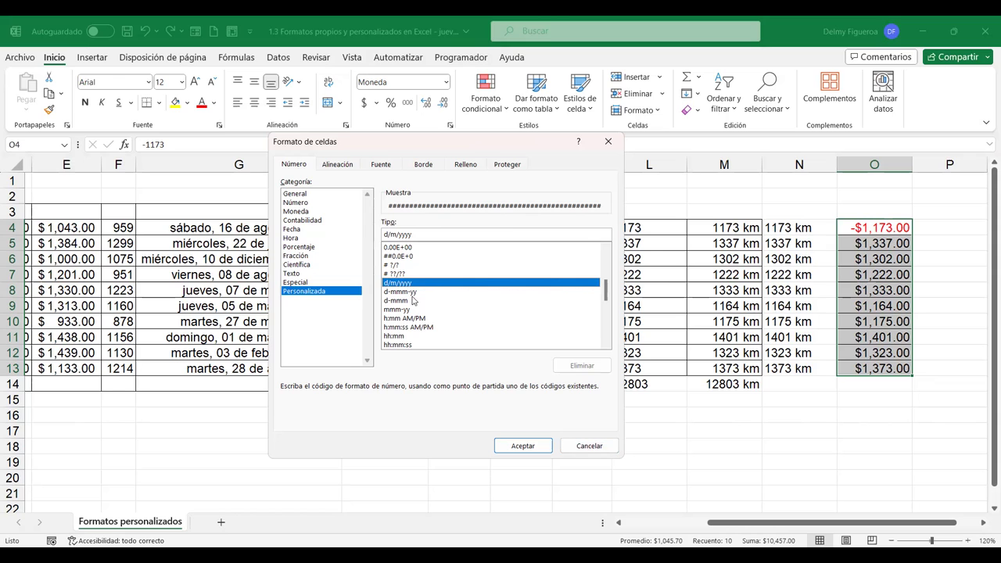
{"action": "left_click", "coordinate": [588, 445]}
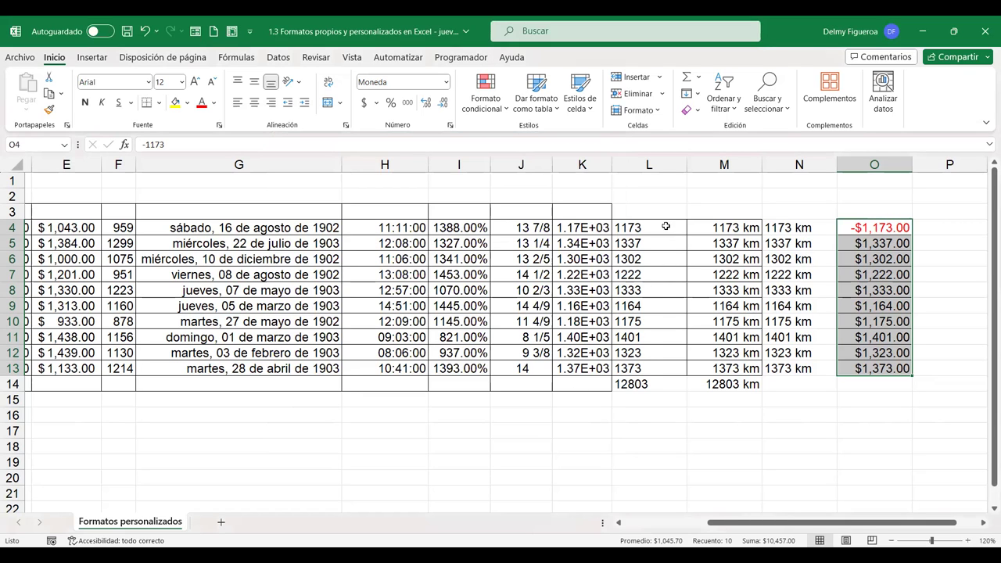
Copy the distances 1173 to 1373 from L4:L13 and paste them into P4:P13
{"action": "left_click_drag", "start_coordinate": [657, 227], "coordinate": [657, 372]}
{"action": "key", "text": "ctrl+c"}
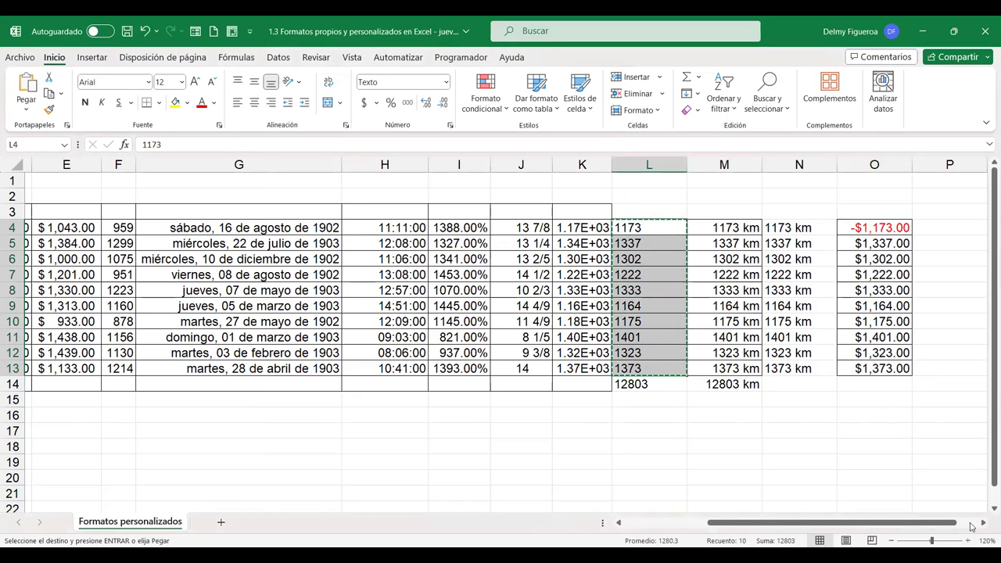
{"action": "left_click", "coordinate": [983, 522]}
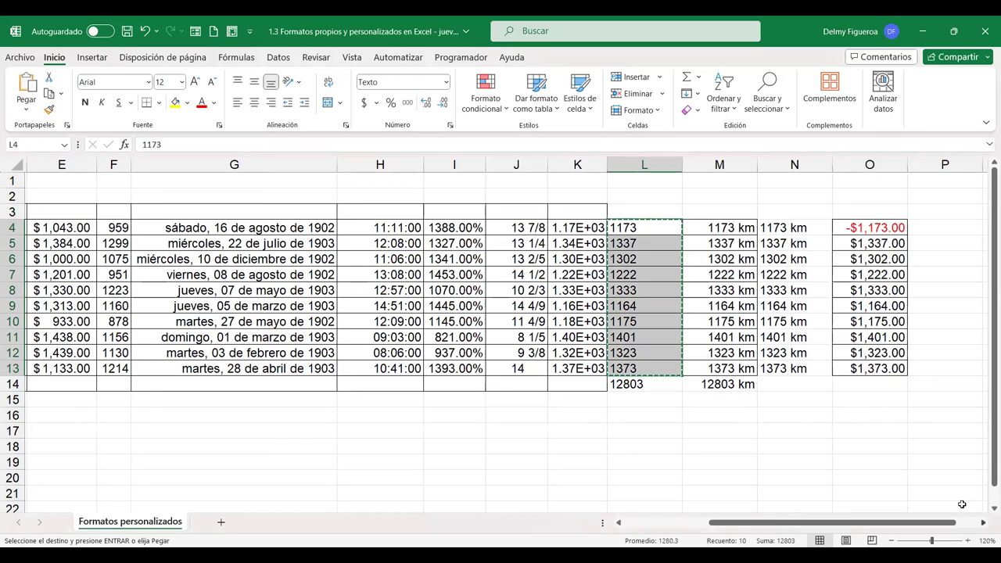
{"action": "scroll", "coordinate": [555, 226], "scroll_direction": "right", "scroll_amount": 2}
{"action": "left_click", "coordinate": [559, 227]}
{"action": "key", "text": "ctrl+v"}
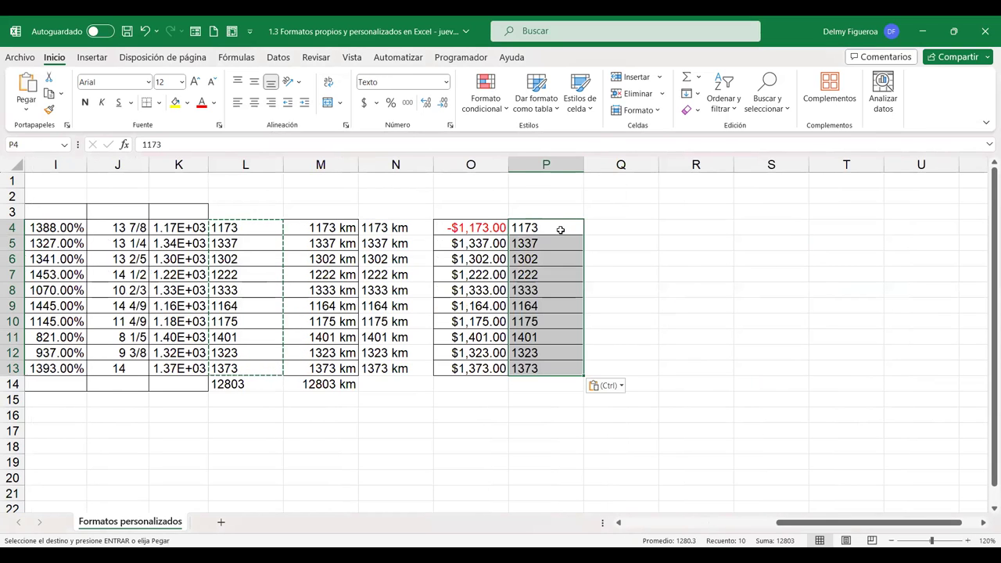
{"action": "key", "text": "Escape"}
Turn the d/m/yyyy custom code into dd/mmm/yyyy for P4:P13, previewing 18/mar/1903
{"action": "key", "text": "ctrl+1"}
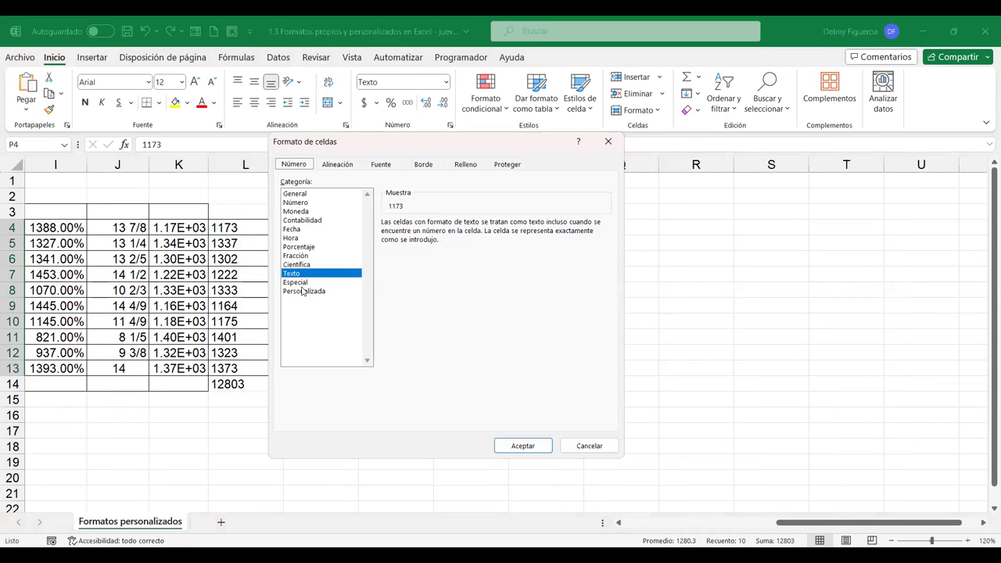
{"action": "left_click", "coordinate": [309, 290]}
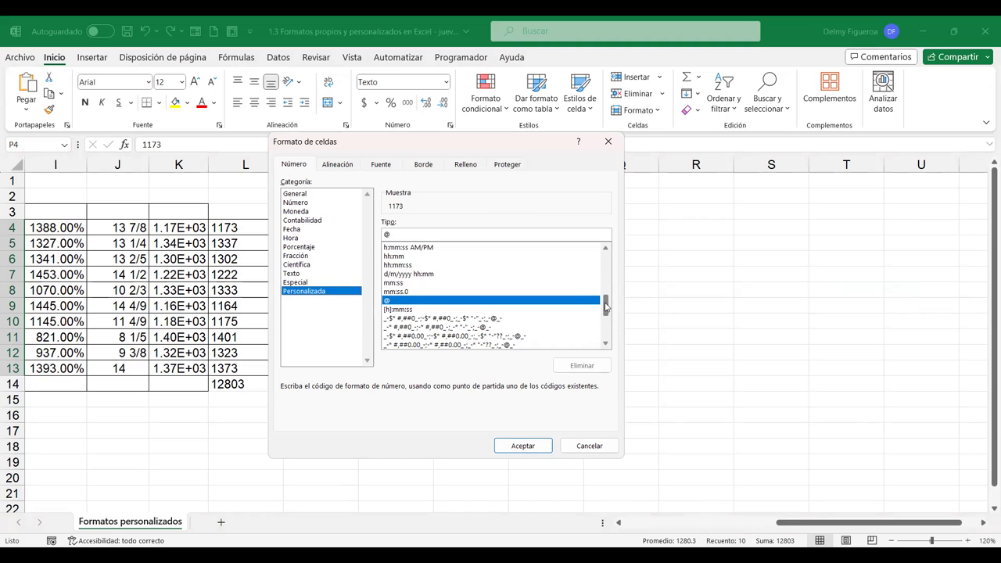
{"action": "scroll", "coordinate": [607, 313], "scroll_direction": "up", "scroll_amount": 3}
{"action": "left_click", "coordinate": [405, 275]}
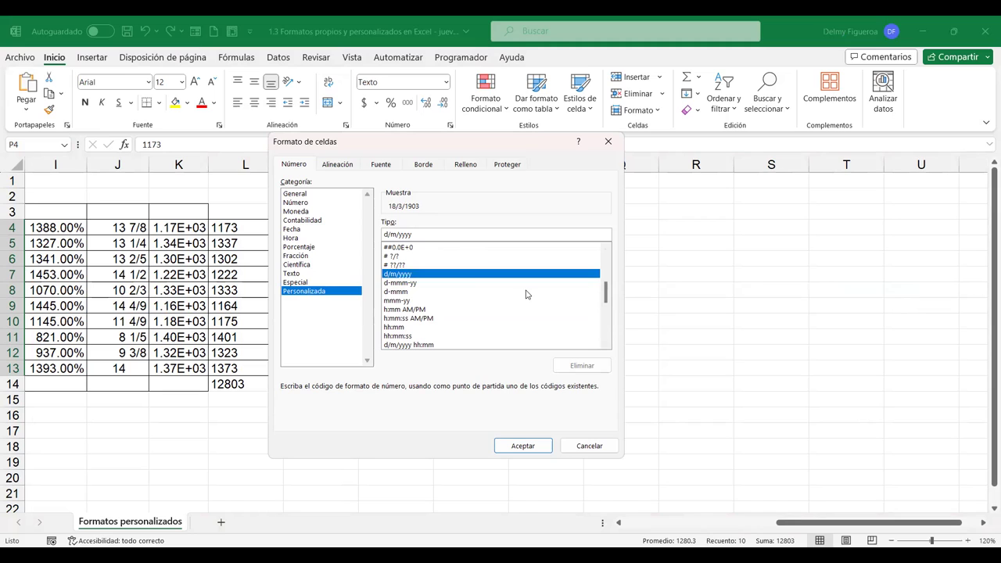
{"action": "type", "text": "d"}
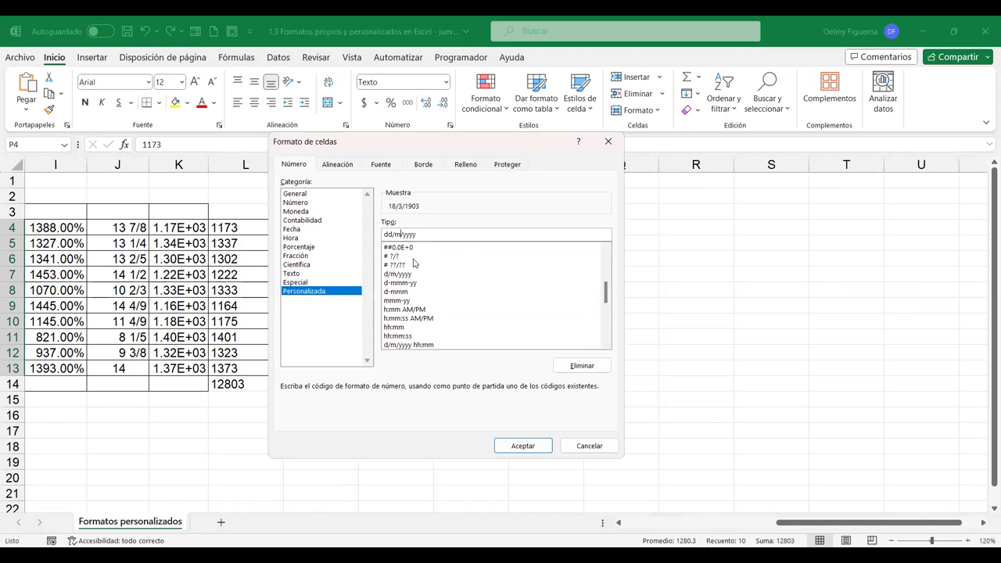
{"action": "type", "text": "m"}
{"action": "key", "text": "BackSpace"}
{"action": "type", "text": "m"}
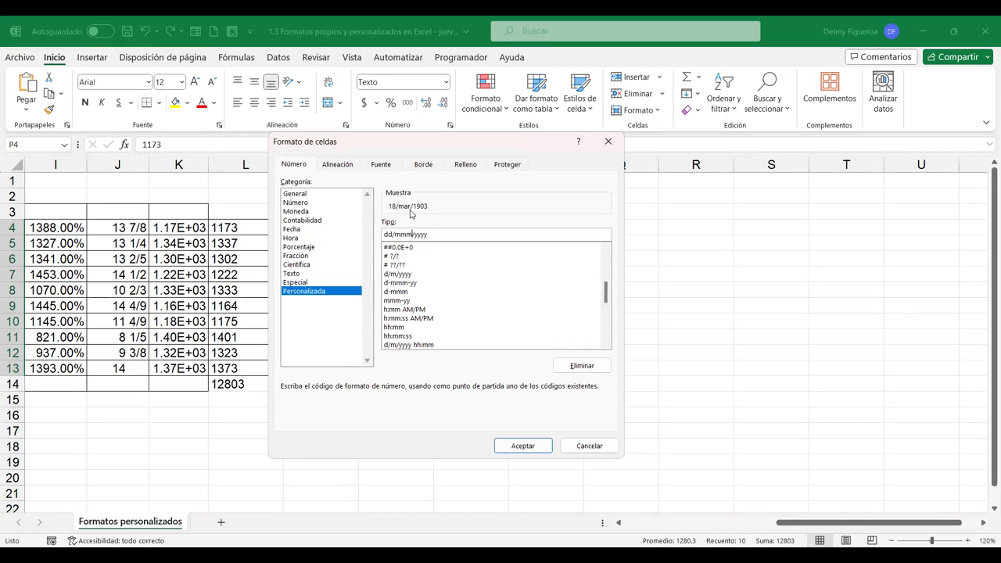
Change the code to dddd/mmmm/yyyy and apply it, so column P reads miércoles/marzo/1903
{"action": "type", "text": "m"}
{"action": "type", "text": "d"}
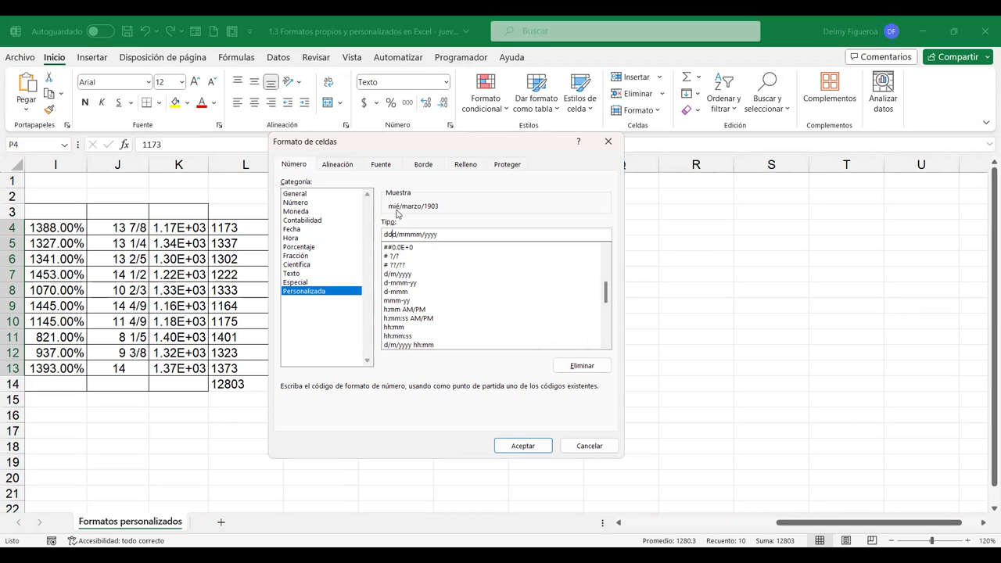
{"action": "type", "text": "d"}
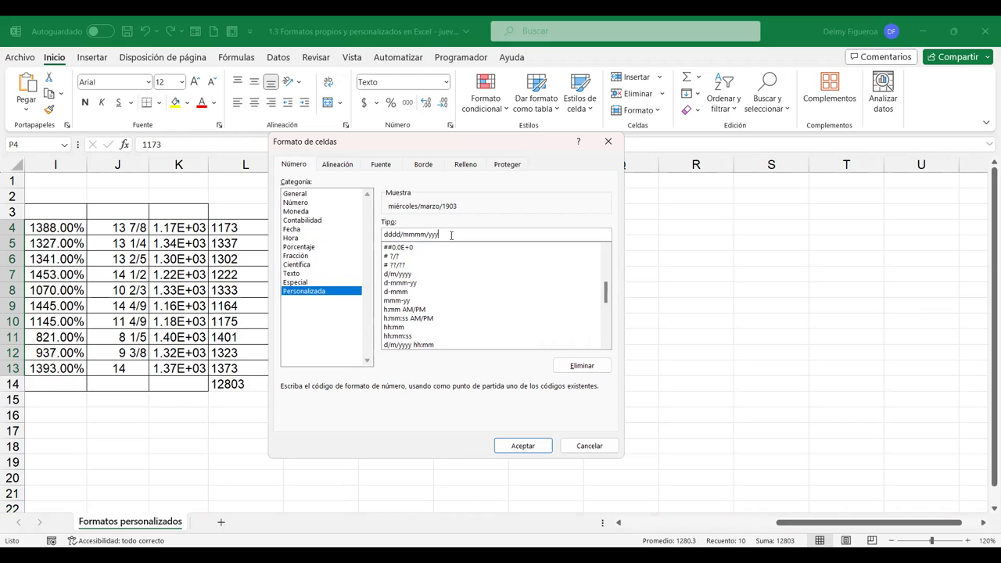
{"action": "key", "text": "BackSpace"}
{"action": "key", "text": "BackSpace"}
{"action": "type", "text": "yy"}
{"action": "left_click", "coordinate": [520, 445]}
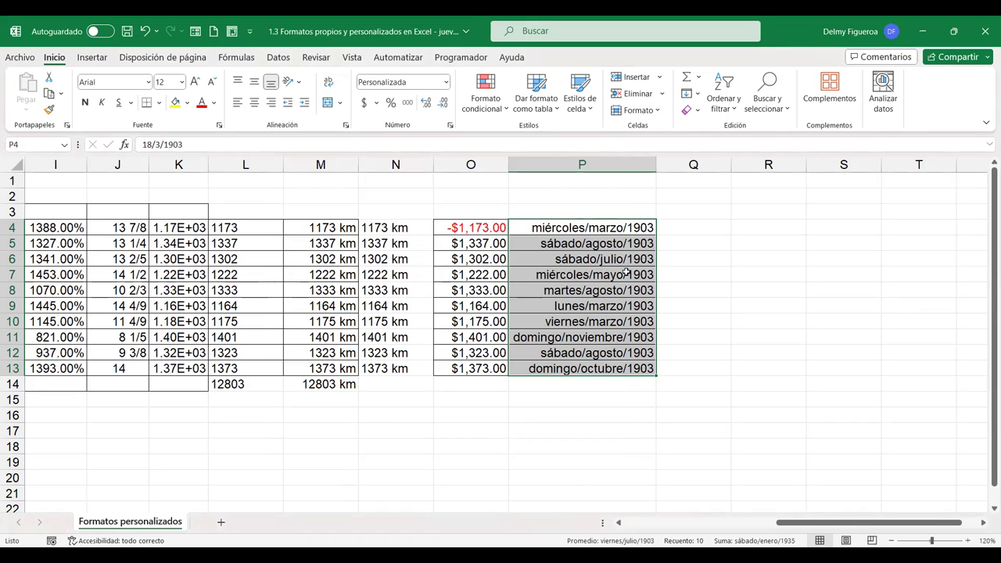
{"action": "key", "text": "ctrl+1"}
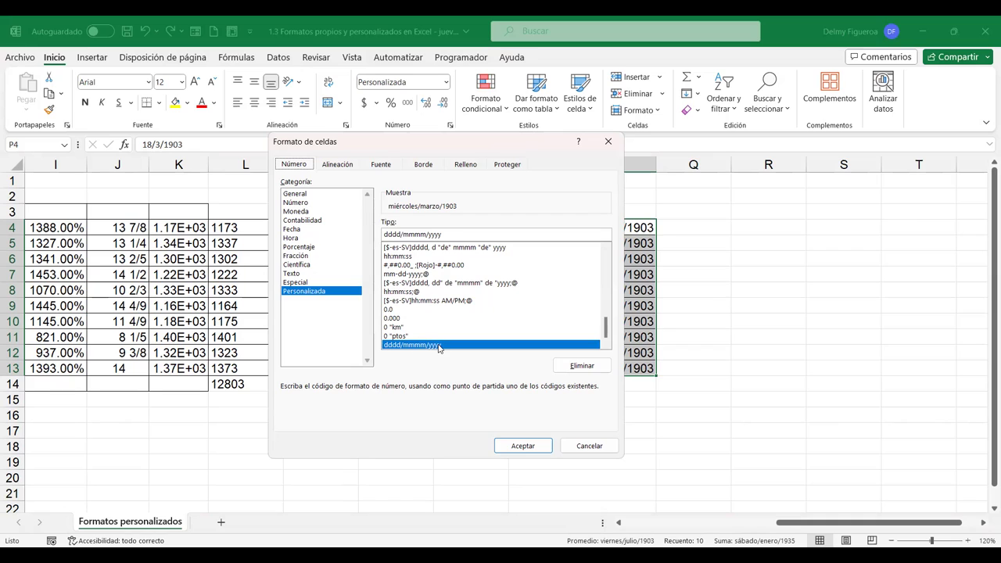
Preview the h:mm AM/PM, h:mm:ss AM/PM and @ custom formats for column P
{"action": "left_click_drag", "start_coordinate": [604, 334], "coordinate": [605, 301]}
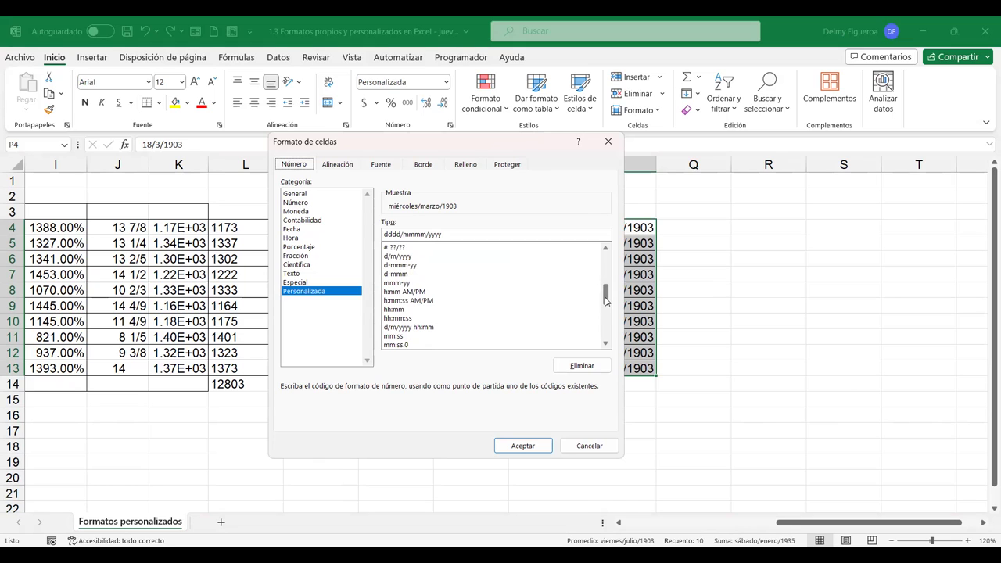
{"action": "left_click", "coordinate": [405, 292]}
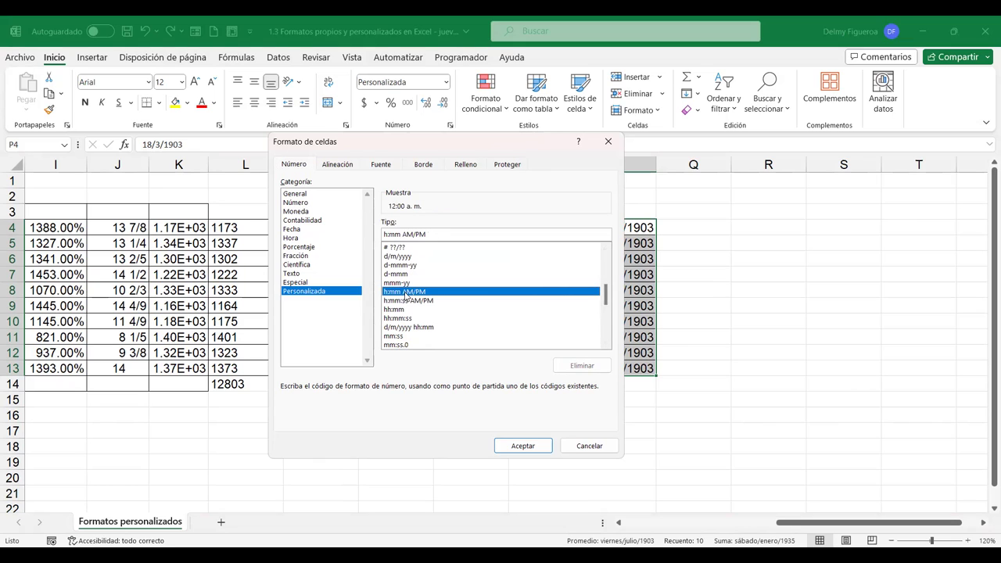
{"action": "left_click", "coordinate": [428, 302]}
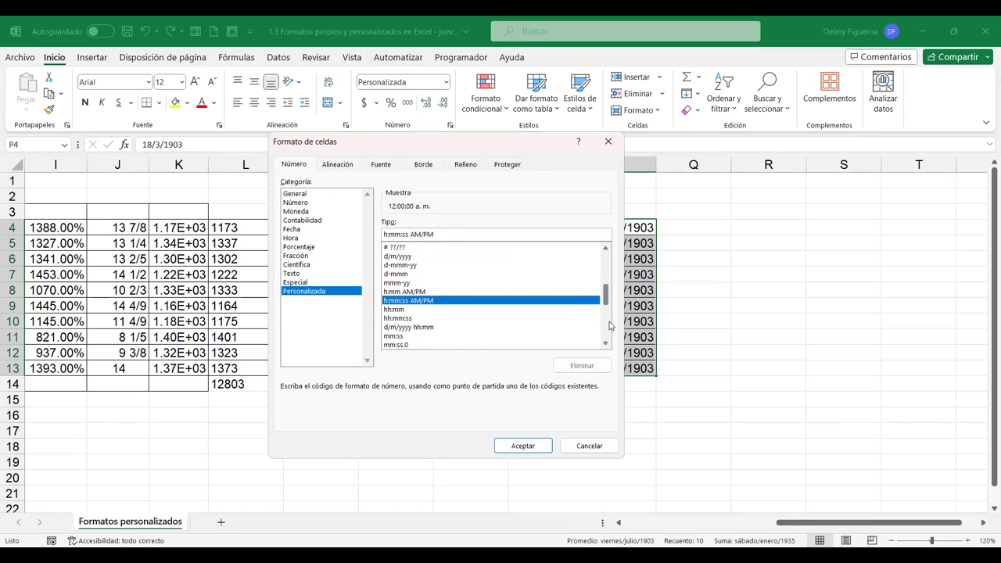
{"action": "left_click", "coordinate": [605, 345]}
{"action": "left_click", "coordinate": [606, 345]}
{"action": "left_click", "coordinate": [605, 346]}
{"action": "left_click", "coordinate": [605, 345]}
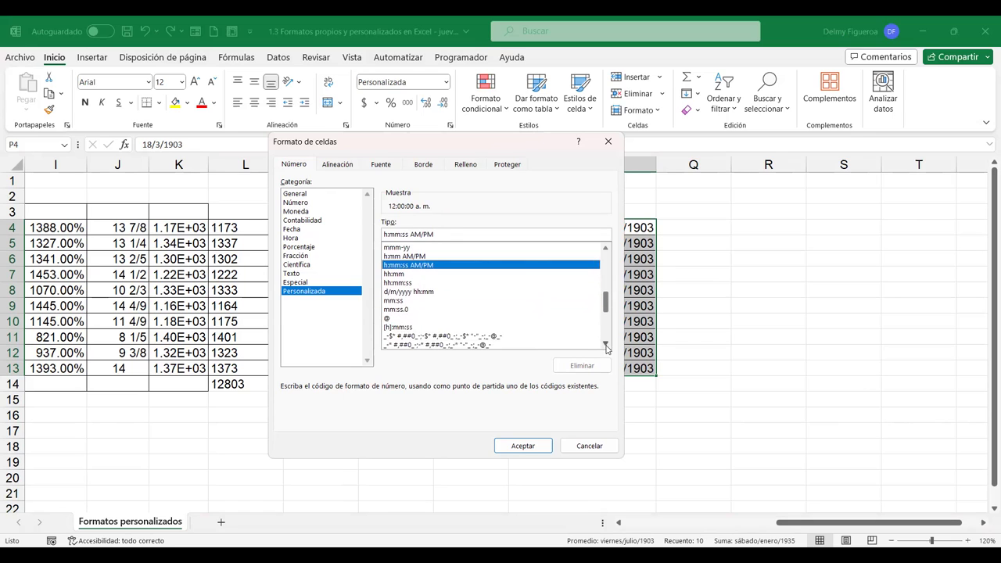
{"action": "left_click", "coordinate": [605, 345]}
{"action": "left_click", "coordinate": [605, 346]}
{"action": "left_click", "coordinate": [605, 346]}
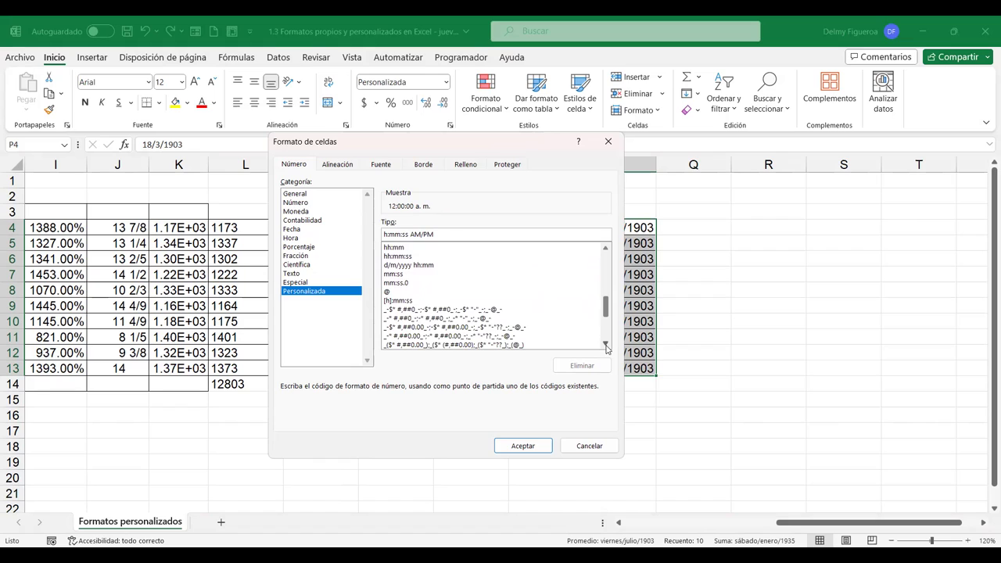
{"action": "left_click", "coordinate": [387, 292]}
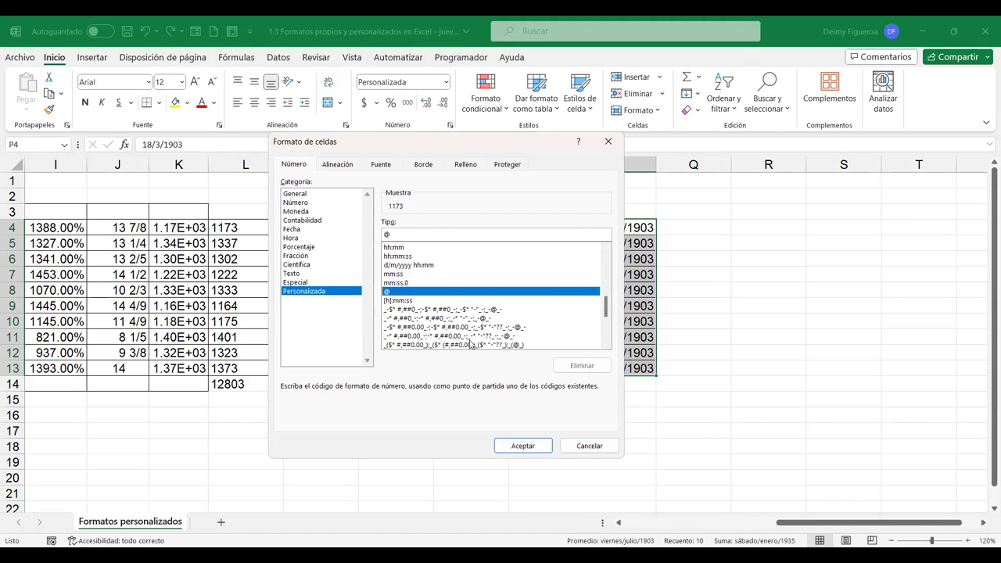
Apply the [h]:mm:ss elapsed-time format, showing hours like 28152:00:00
{"action": "left_click", "coordinate": [410, 301]}
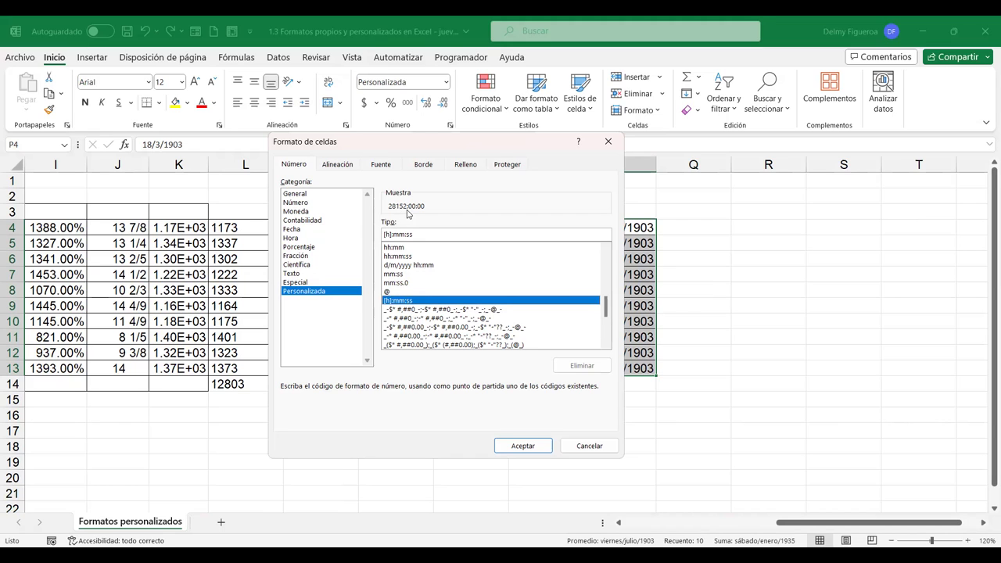
{"action": "left_click", "coordinate": [523, 446]}
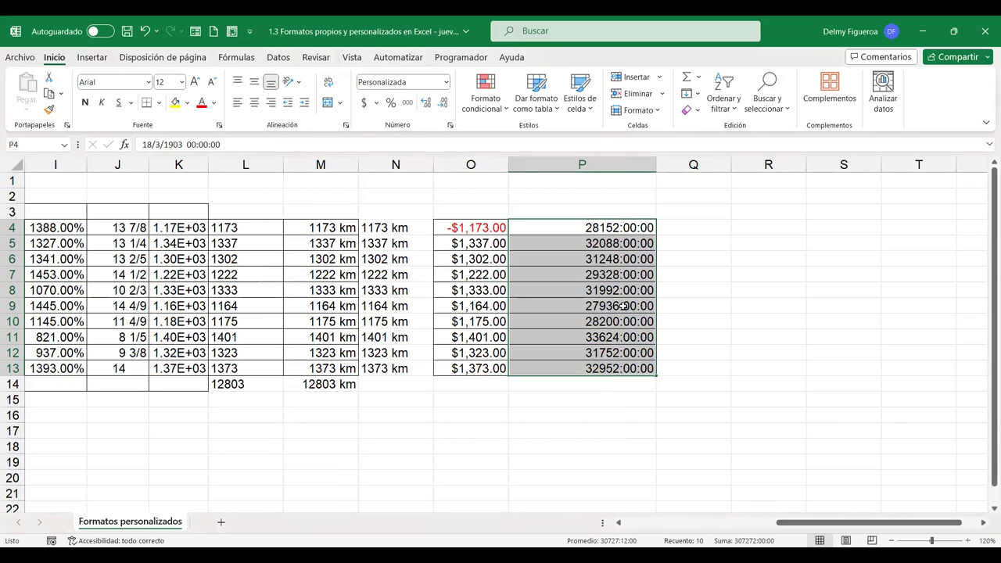
{"action": "key", "text": "ctrl+1"}
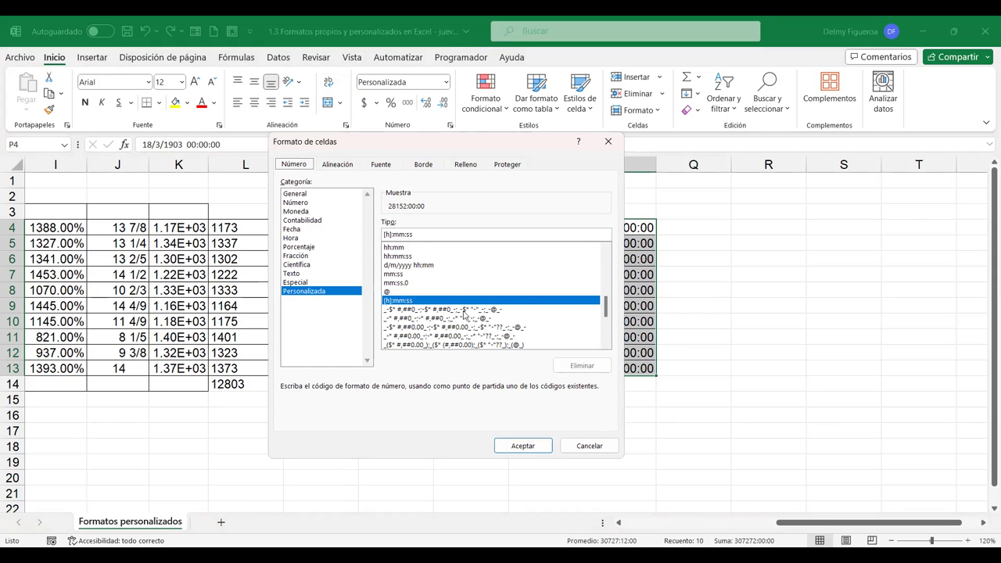
Copy the first accounting format code from the Tipo box and cancel without applying it
{"action": "left_click_drag", "start_coordinate": [606, 308], "coordinate": [604, 316]}
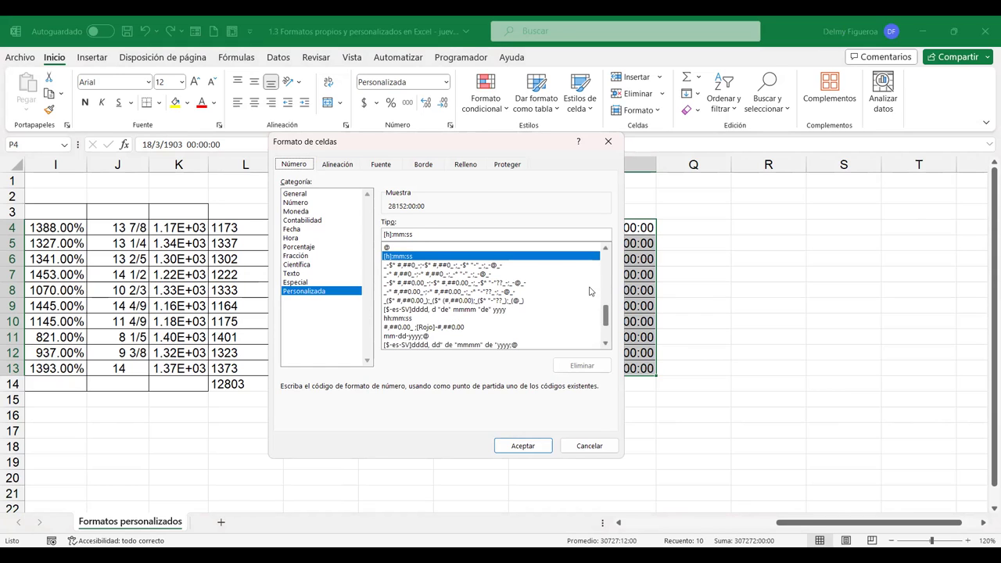
{"action": "left_click", "coordinate": [493, 265]}
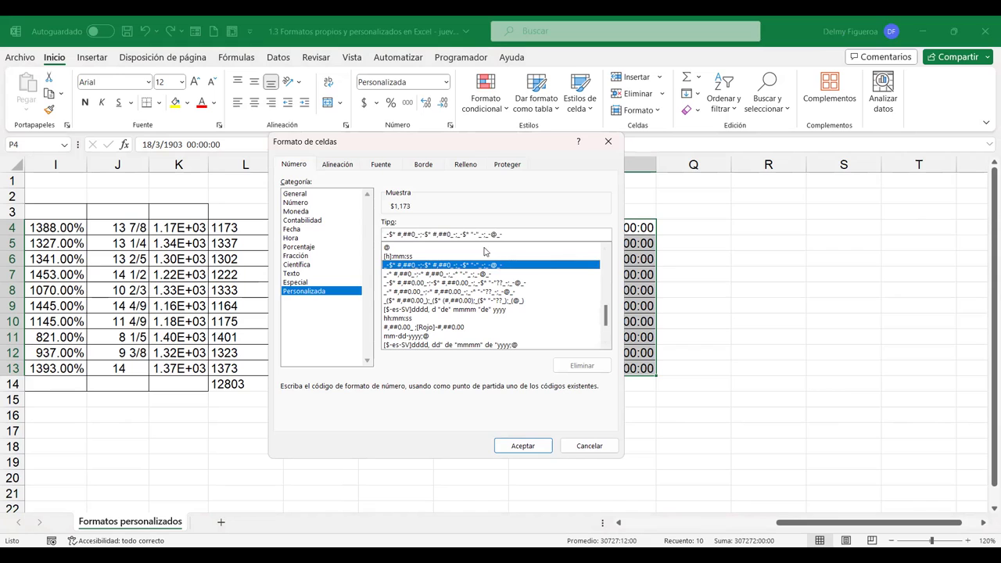
{"action": "left_click_drag", "start_coordinate": [502, 235], "coordinate": [373, 238]}
{"action": "key", "text": "ctrl+c"}
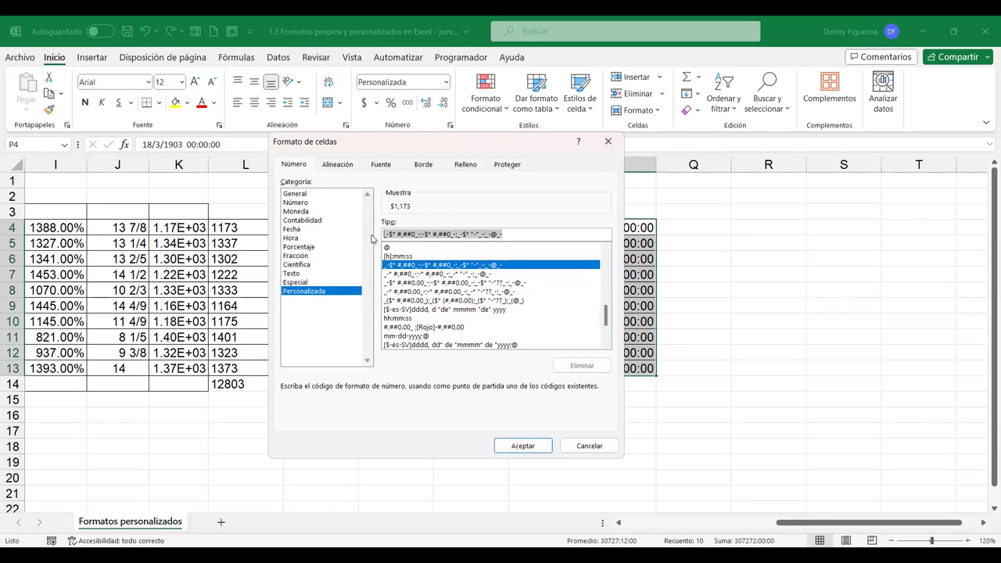
{"action": "left_click", "coordinate": [593, 446]}
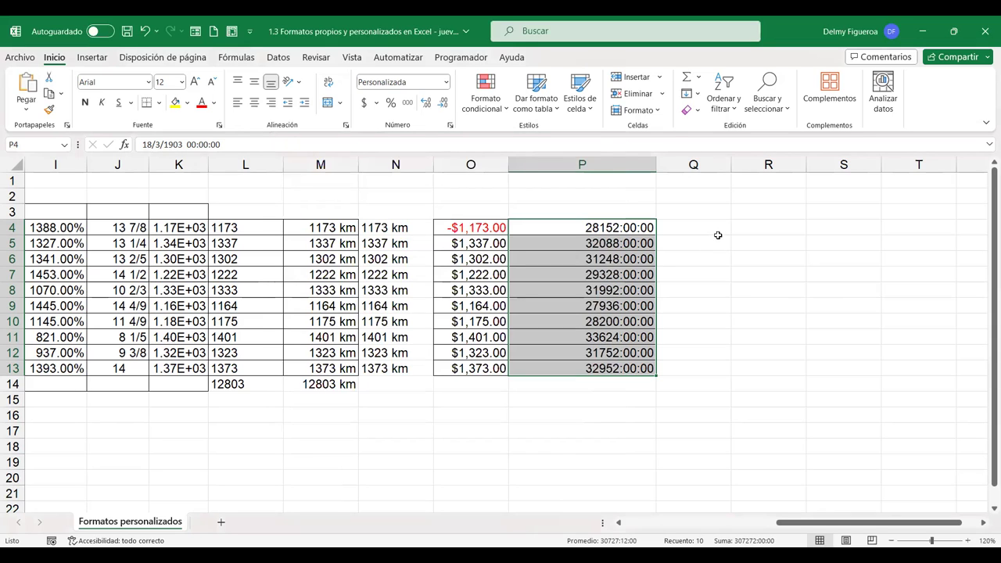
{"action": "left_click", "coordinate": [718, 194]}
Paste the _-$* #,##0_- accounting code into Q2 and enlarge it to font size 16
{"action": "key", "text": "ctrl+v"}
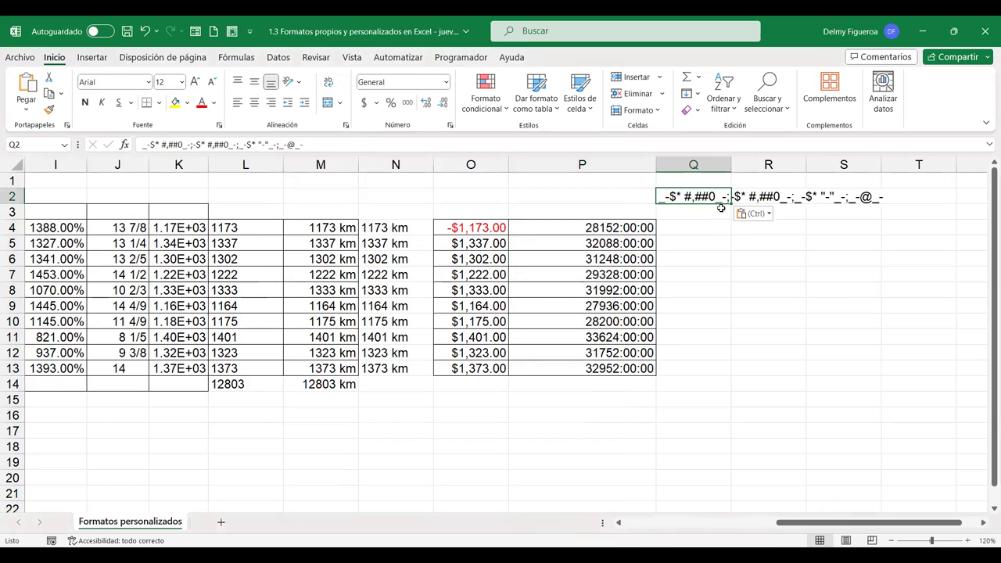
{"action": "left_click", "coordinate": [195, 82]}
{"action": "left_click", "coordinate": [196, 83]}
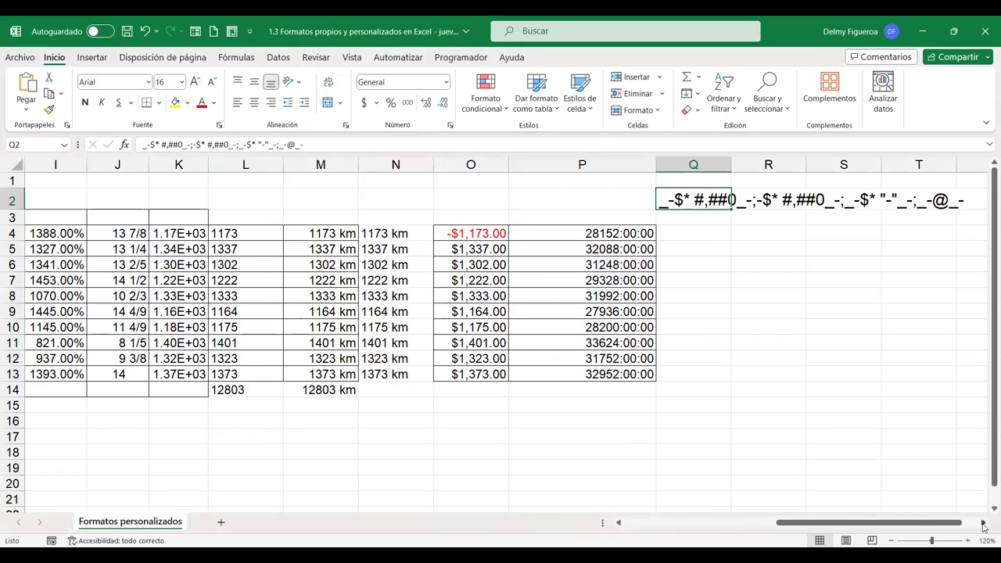
{"action": "left_click", "coordinate": [984, 523]}
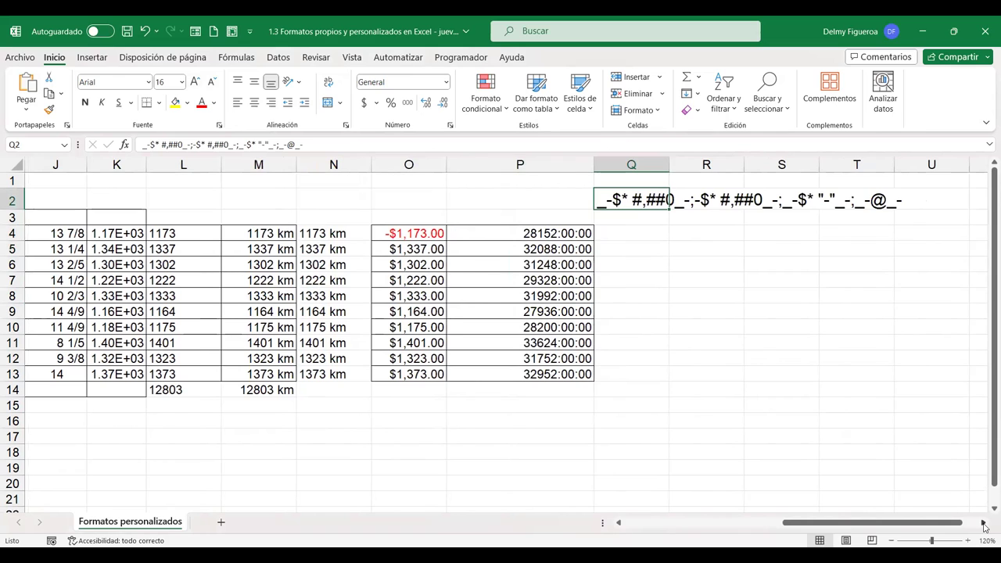
{"action": "left_click", "coordinate": [983, 523]}
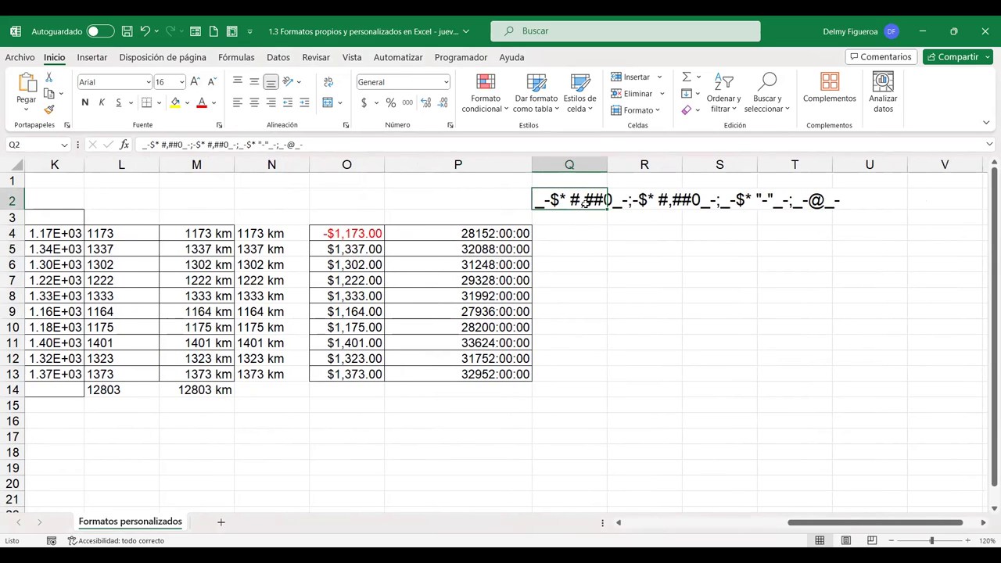
{"action": "left_click", "coordinate": [611, 265]}
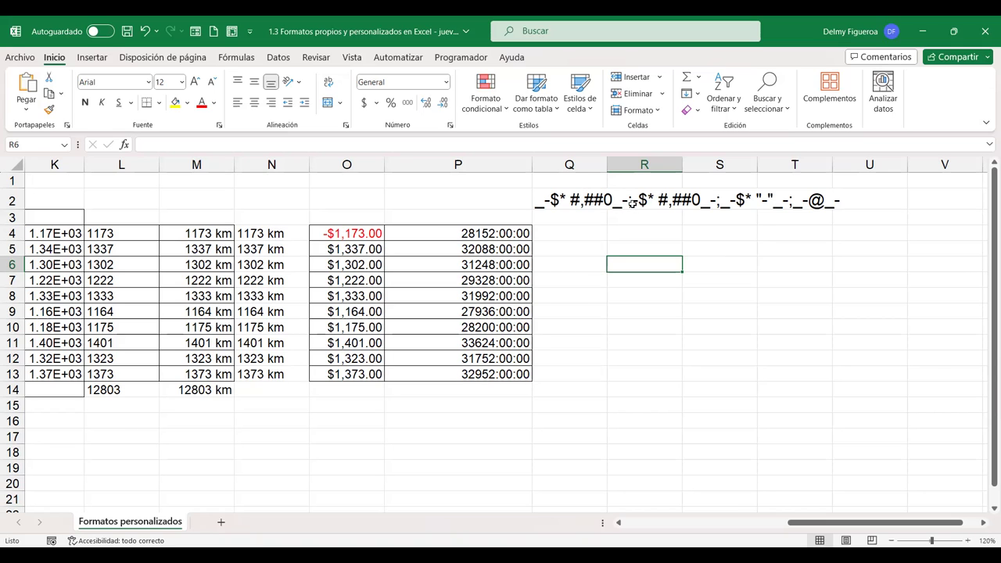
Label Q1 'Números positivos;negativos;0;Textos', then copy the values in L4:L13
{"action": "left_click", "coordinate": [583, 183]}
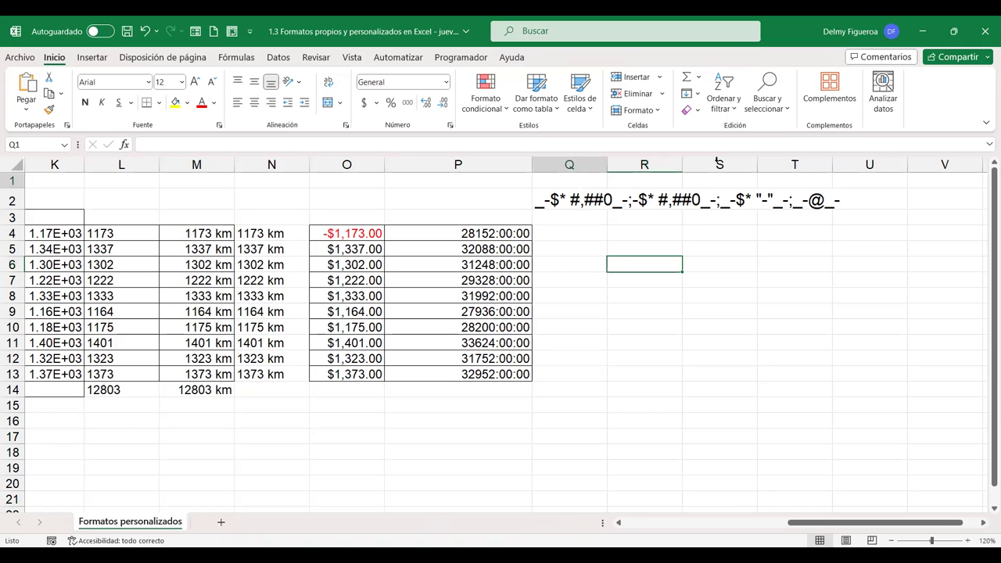
{"action": "type", "text": "Núme"}
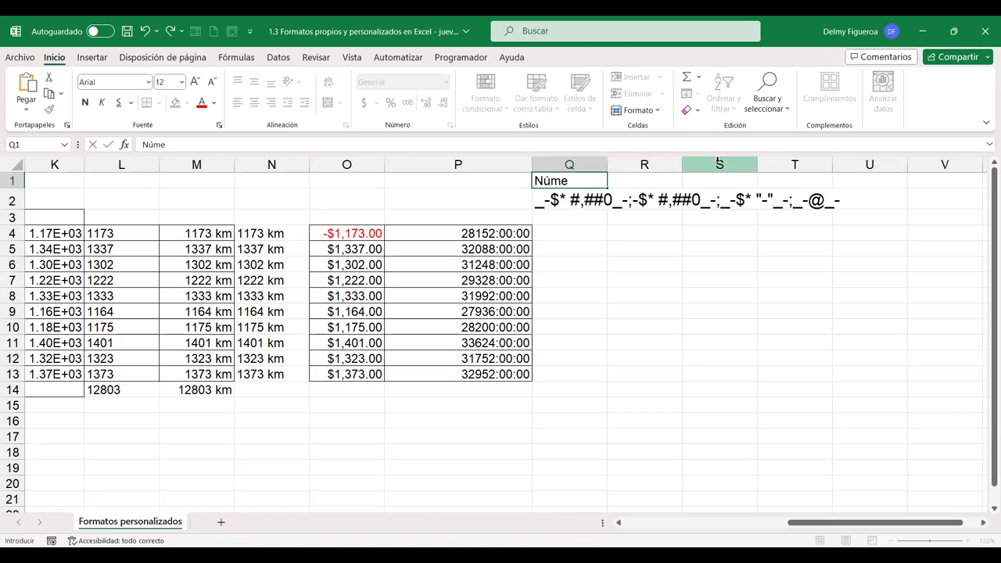
{"action": "type", "text": "ros positivos;"}
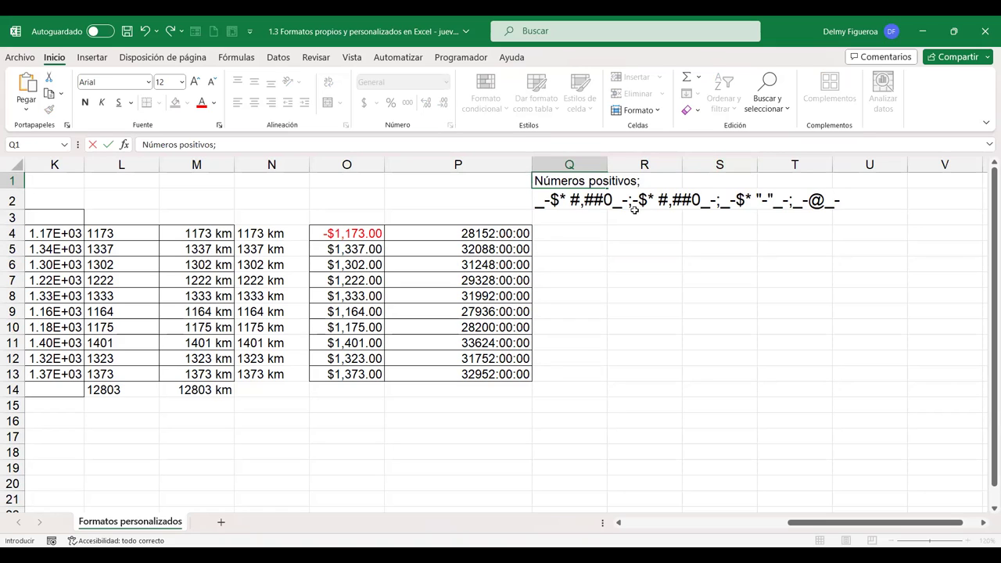
{"action": "type", "text": "negativos"}
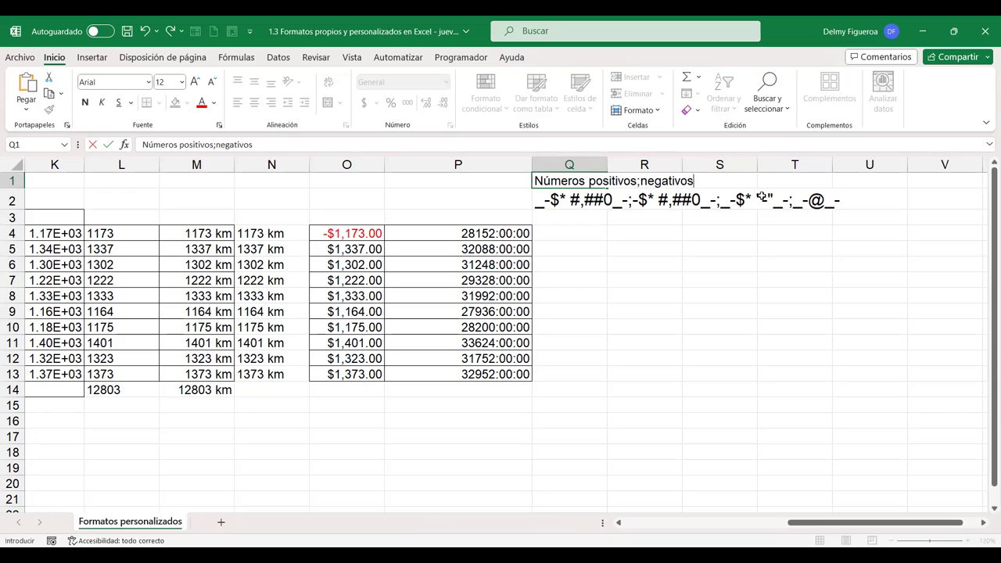
{"action": "type", "text": ";0;Textos"}
{"action": "key", "text": "Return"}
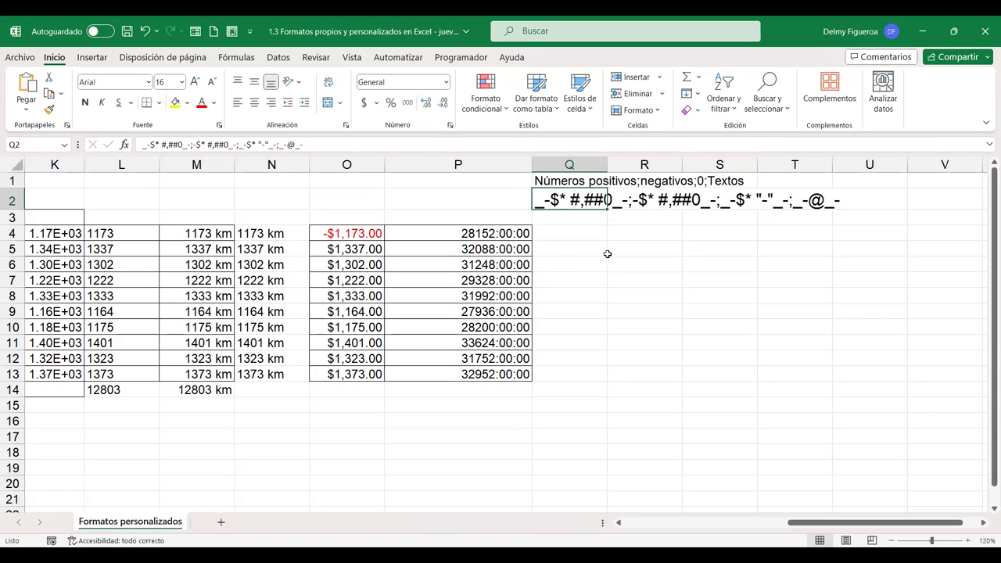
{"action": "left_click_drag", "start_coordinate": [121, 235], "coordinate": [122, 375]}
{"action": "key", "text": "ctrl+c"}
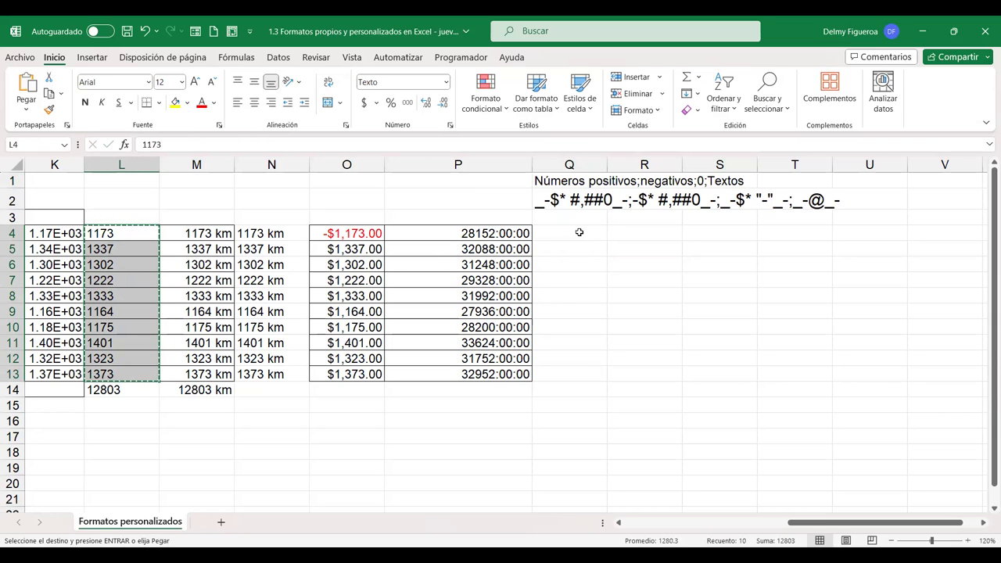
Paste the values into Q4:Q13 and apply the _-$* #,##0 accounting code, showing $ 1,173
{"action": "left_click", "coordinate": [579, 232]}
{"action": "key", "text": "ctrl+v"}
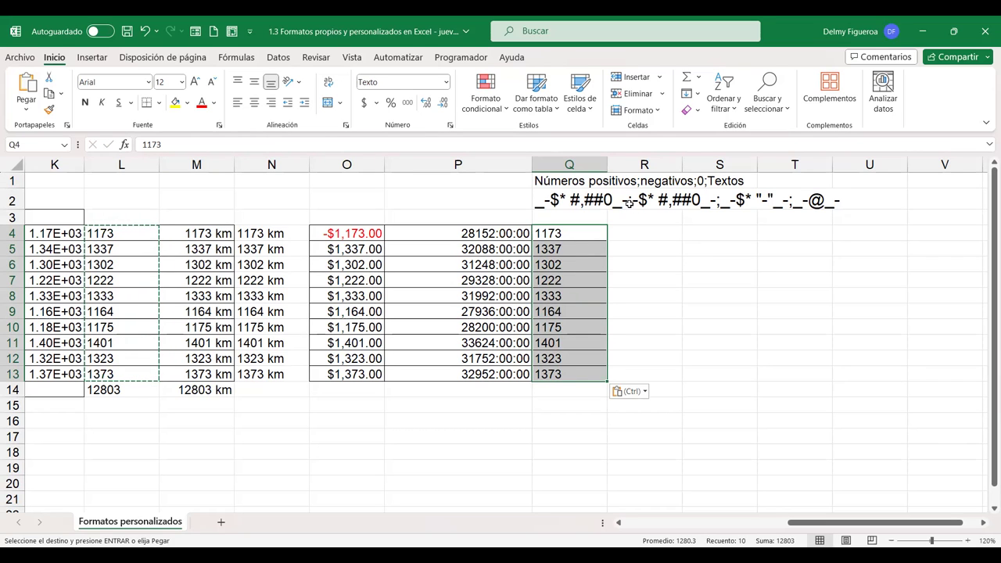
{"action": "key", "text": "Escape"}
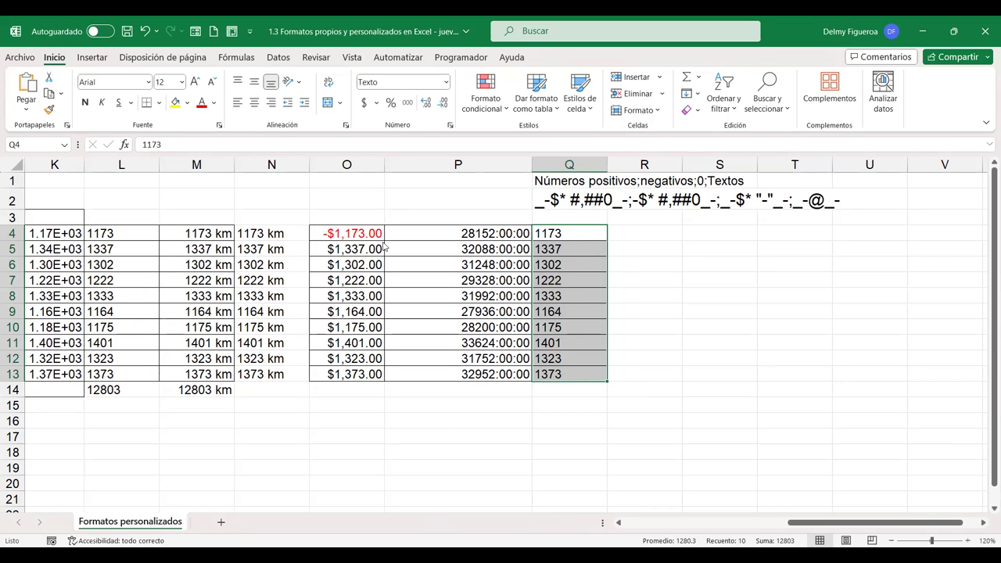
{"action": "key", "text": "ctrl+1"}
{"action": "left_click", "coordinate": [327, 291]}
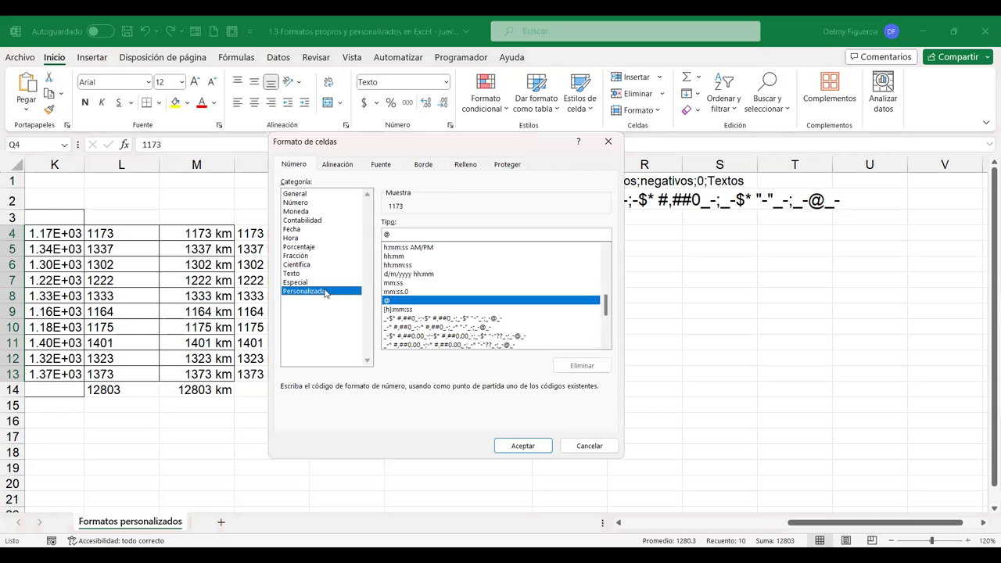
{"action": "left_click", "coordinate": [477, 318]}
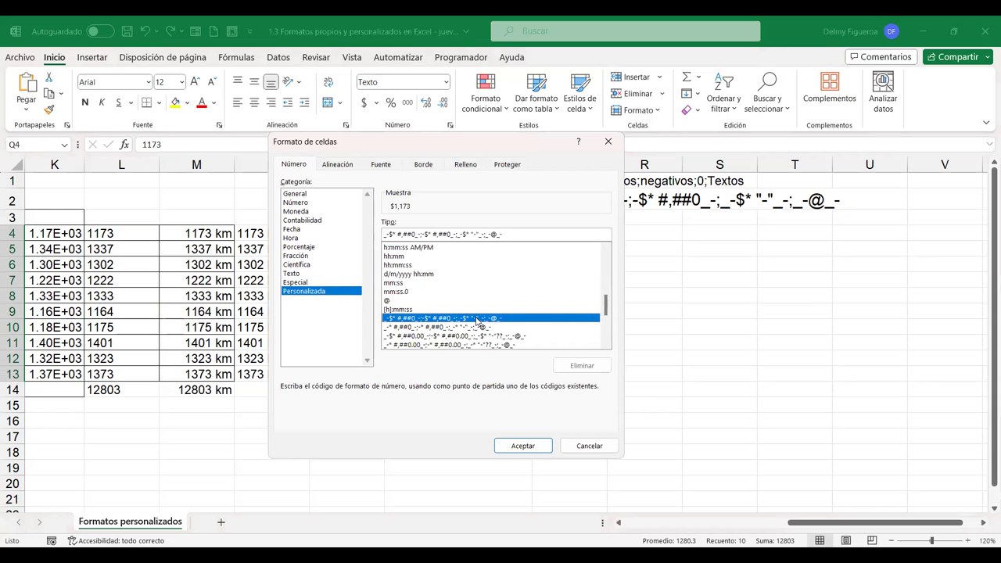
{"action": "left_click", "coordinate": [524, 446]}
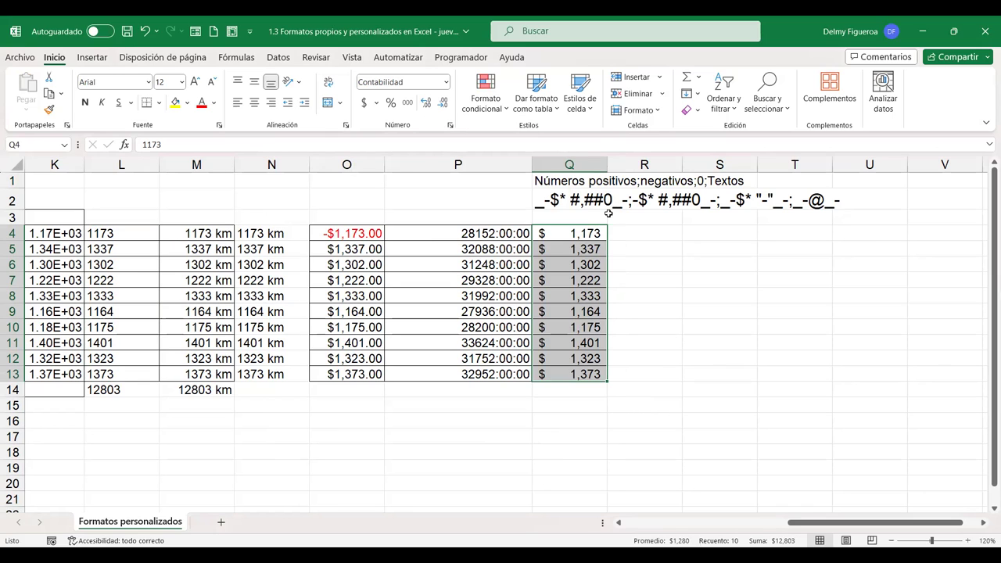
Enter -1173 in Q4, 0 in Q5 and Texto in Q6 to test the accounting format
{"action": "left_click", "coordinate": [573, 237]}
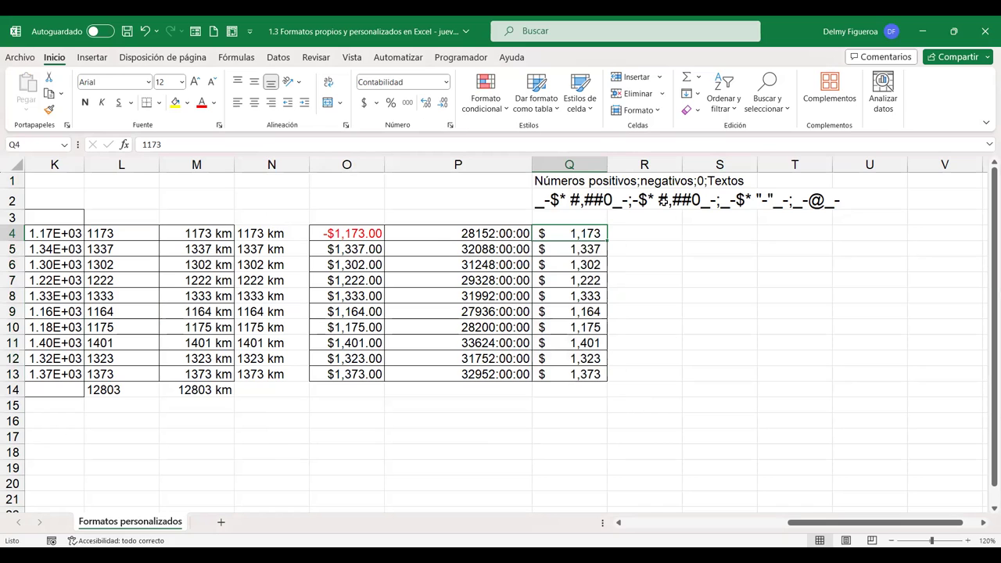
{"action": "type", "text": "-1173"}
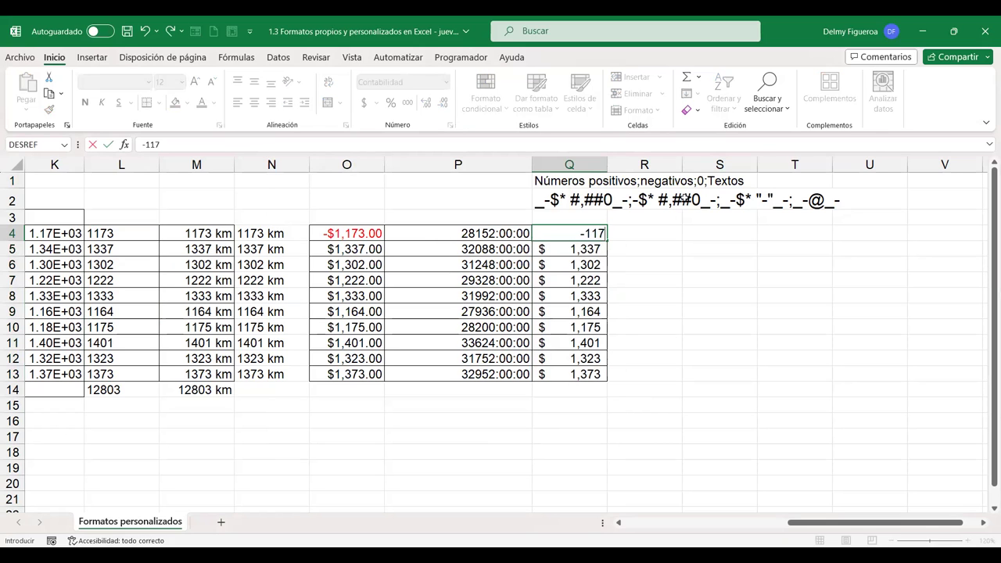
{"action": "key", "text": "Return"}
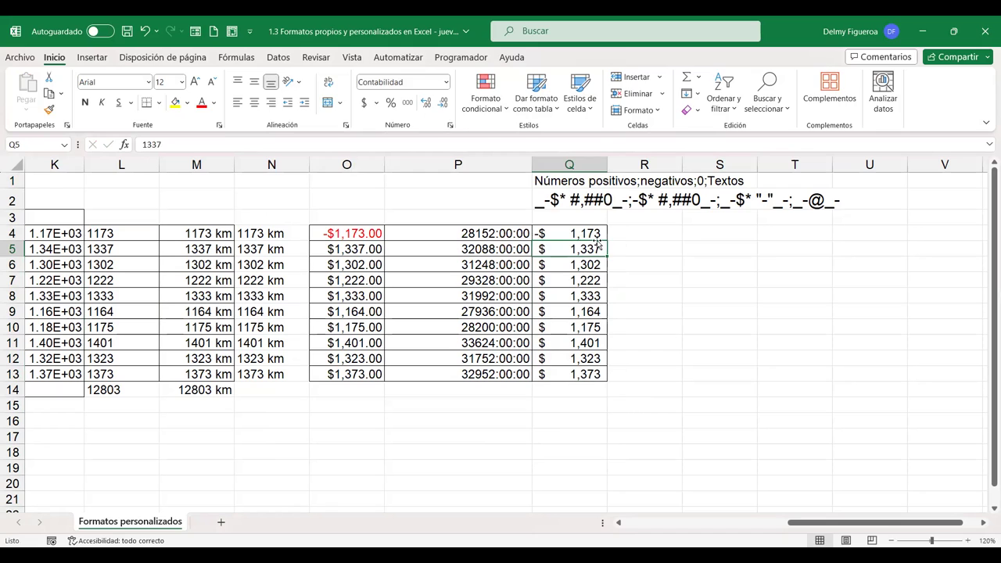
{"action": "type", "text": "0"}
{"action": "key", "text": "ctrl+Return"}
{"action": "left_click", "coordinate": [586, 265]}
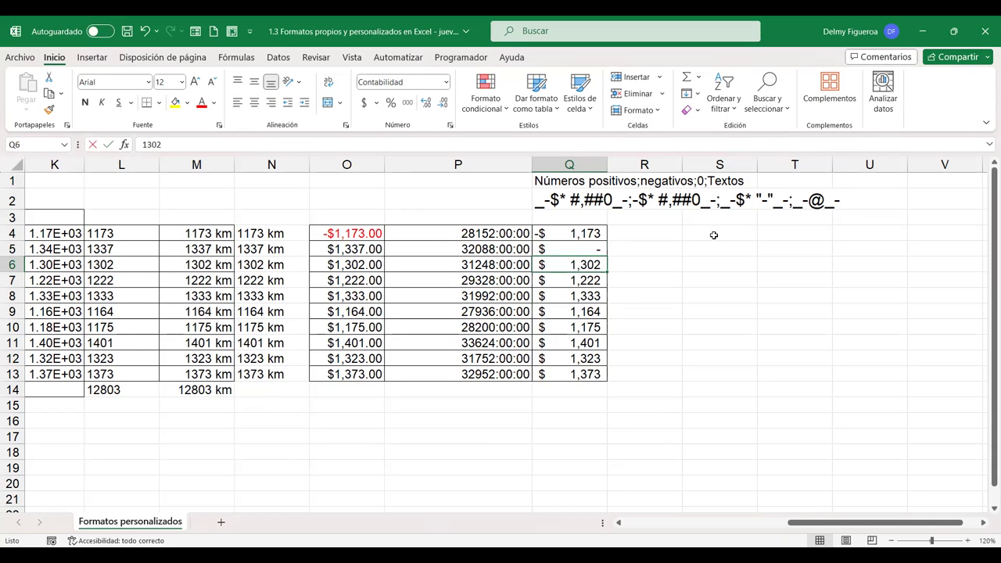
{"action": "type", "text": "Texto"}
{"action": "key", "text": "Return"}
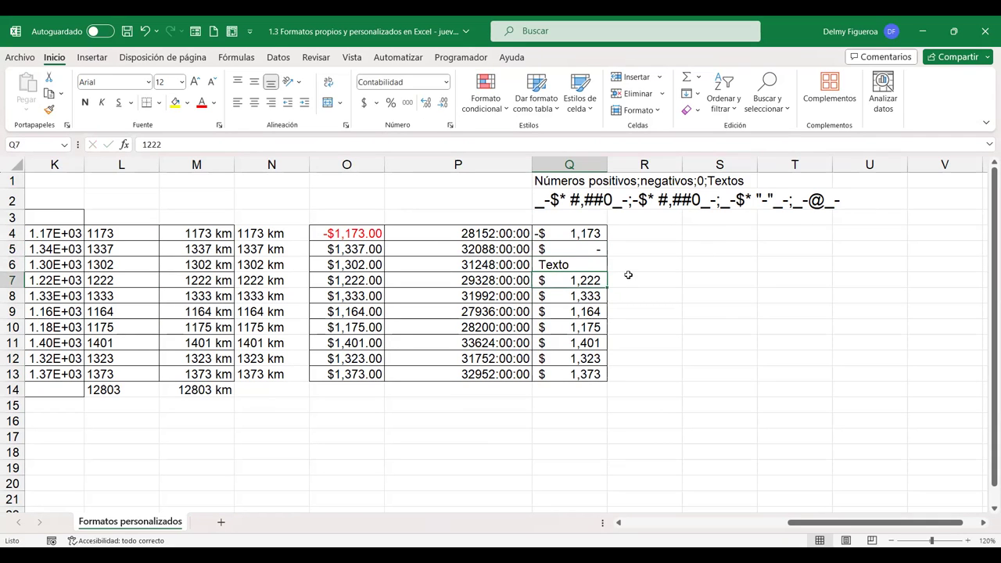
Inspect Q6 and Q7, then bring up the custom format codes for empty cell R6
{"action": "left_click", "coordinate": [580, 261]}
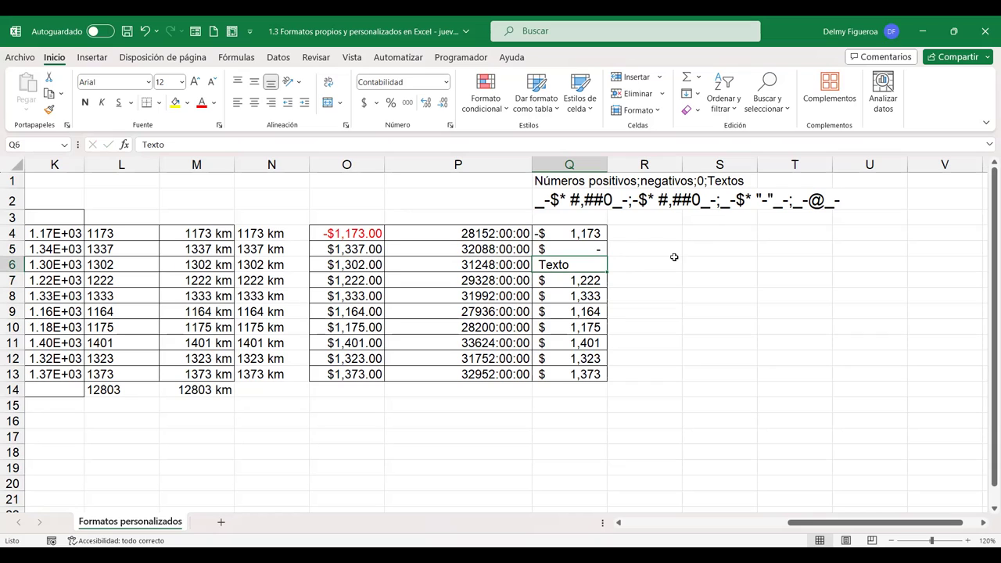
{"action": "left_click", "coordinate": [589, 282]}
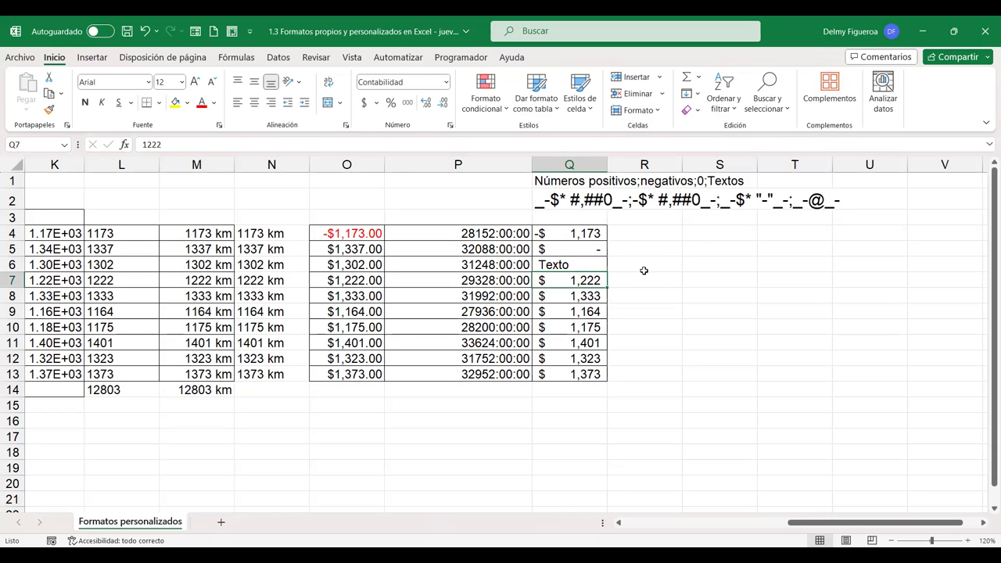
{"action": "left_click", "coordinate": [646, 267]}
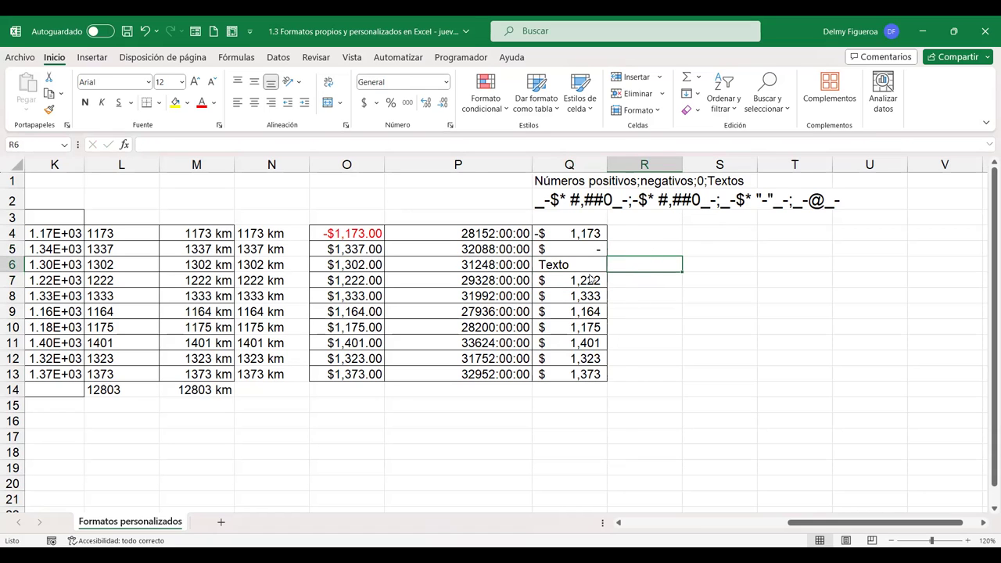
{"action": "key", "text": "ctrl+1"}
{"action": "left_click", "coordinate": [316, 291]}
{"action": "left_click_drag", "start_coordinate": [606, 265], "coordinate": [608, 316]}
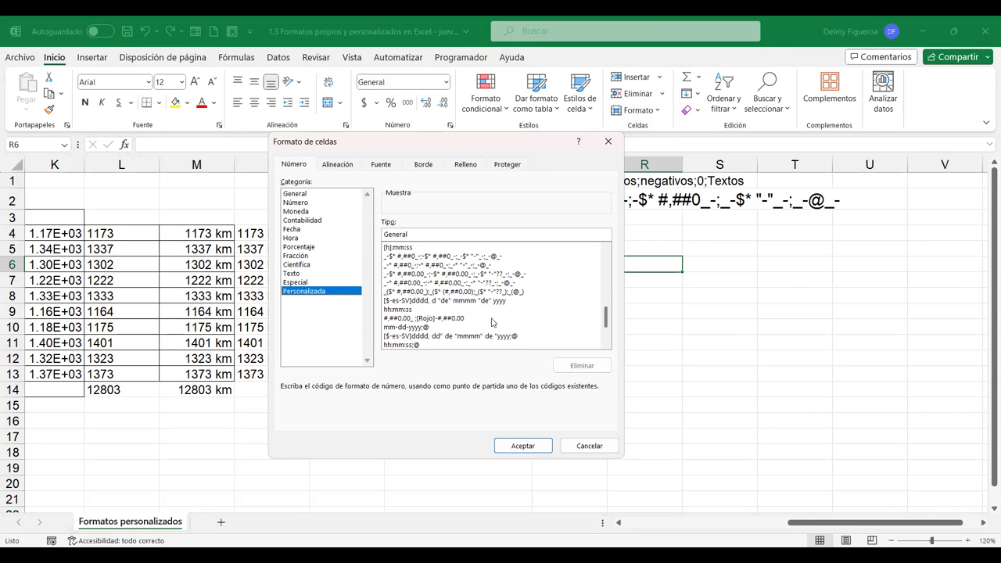
{"action": "left_click", "coordinate": [586, 446]}
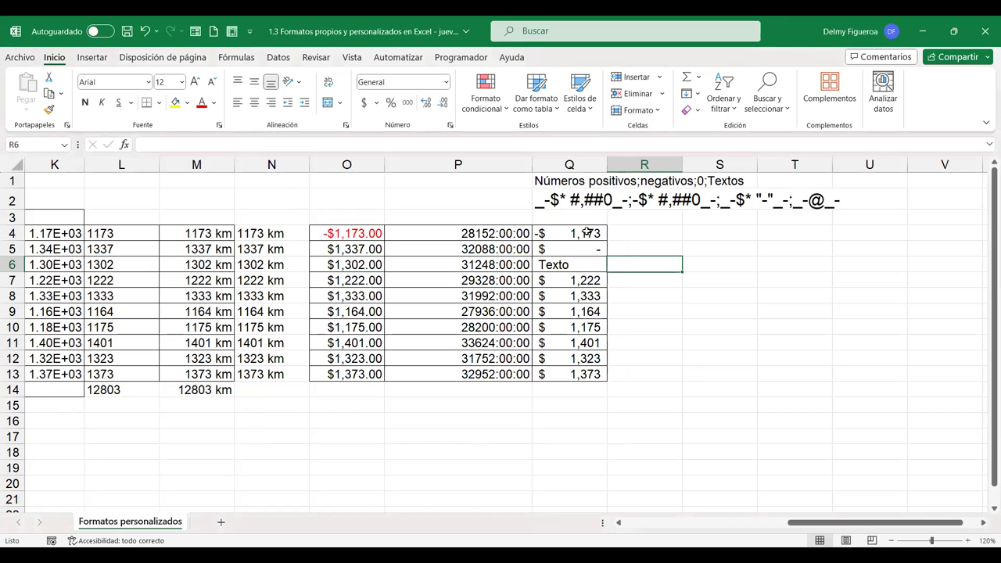
{"action": "left_click_drag", "start_coordinate": [115, 233], "coordinate": [112, 375]}
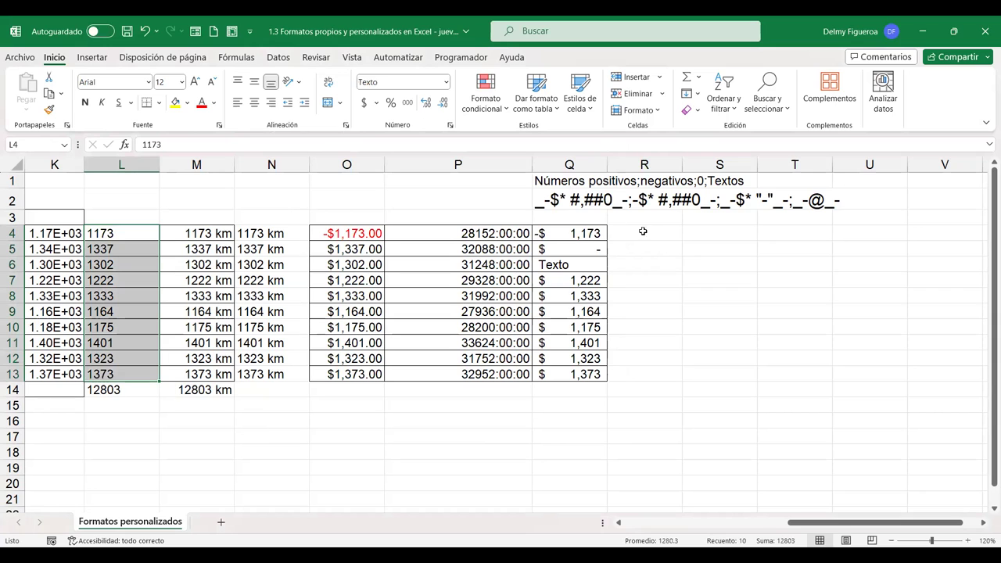
{"action": "left_click_drag", "start_coordinate": [575, 234], "coordinate": [580, 377]}
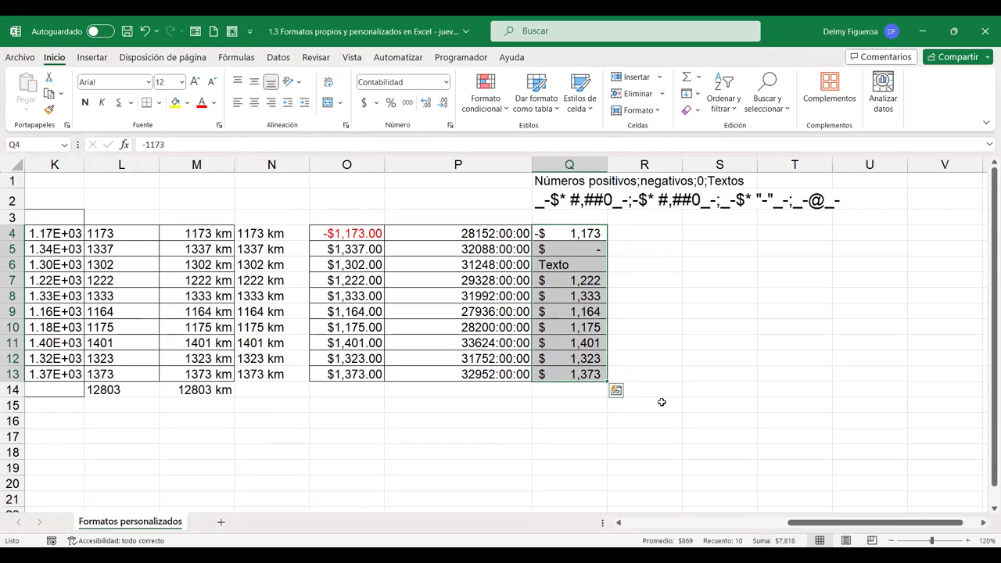
{"action": "left_click", "coordinate": [577, 264]}
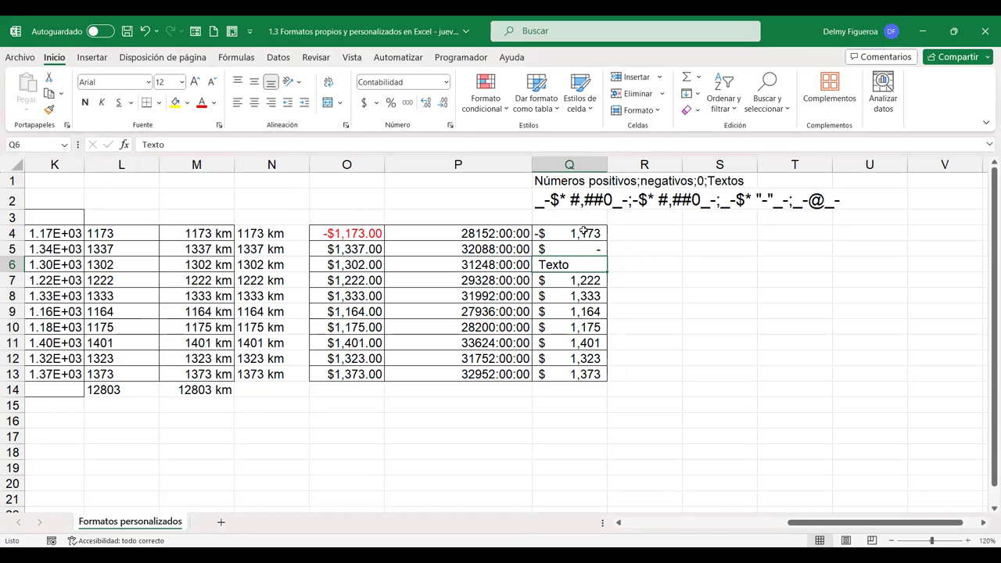
{"action": "left_click_drag", "start_coordinate": [583, 231], "coordinate": [584, 376]}
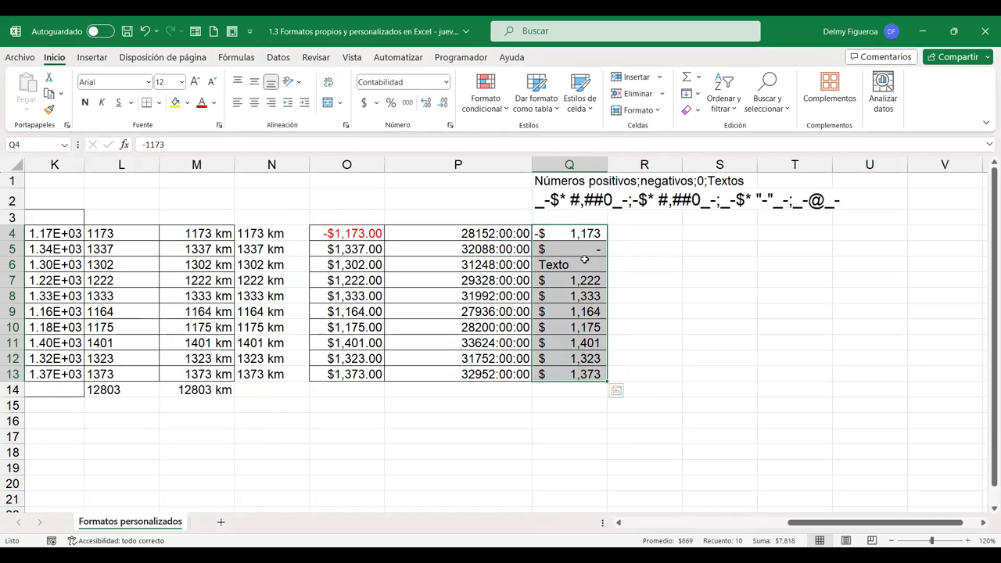
{"action": "left_click", "coordinate": [725, 247]}
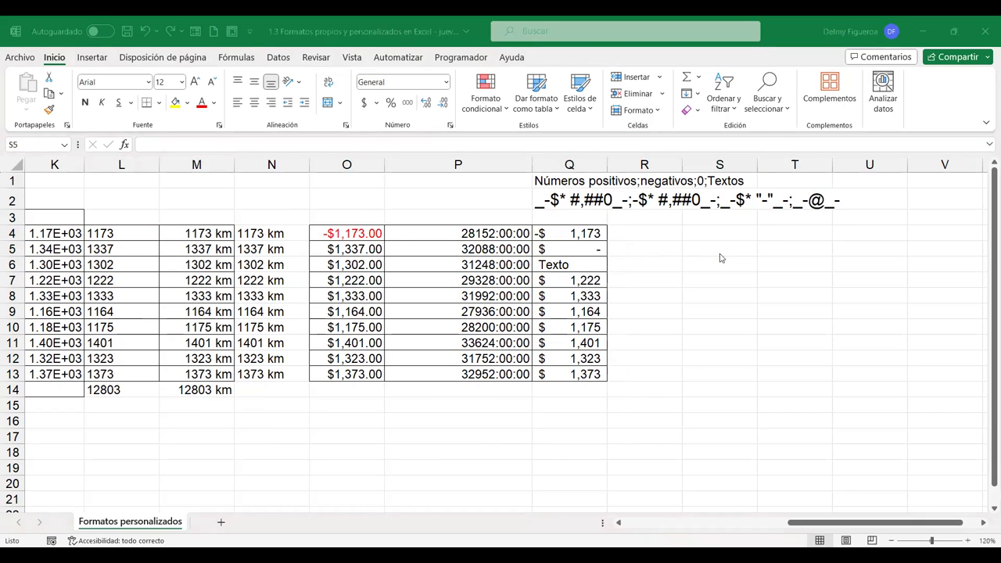
{"action": "left_click", "coordinate": [720, 251]}
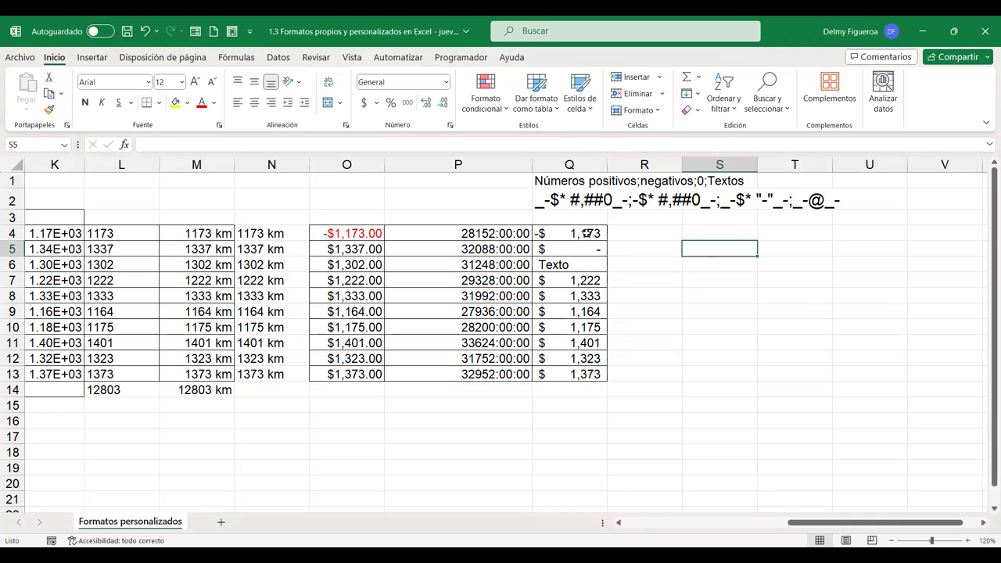
{"action": "left_click_drag", "start_coordinate": [587, 233], "coordinate": [588, 372]}
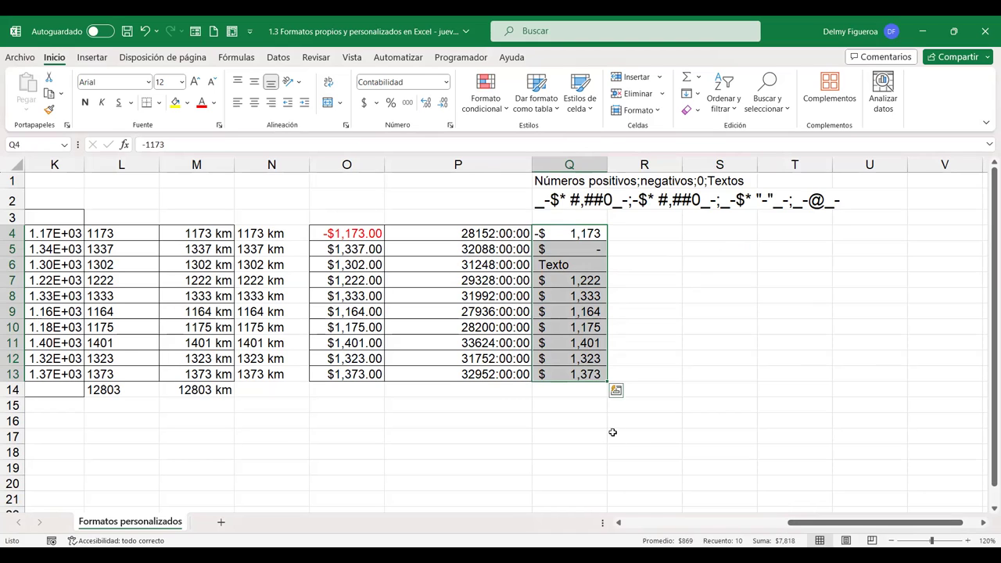
AutoSum Q4:Q13 into Q14, giving $ 7,818 in the accounting format
{"action": "left_click", "coordinate": [580, 389]}
{"action": "left_click_drag", "start_coordinate": [573, 227], "coordinate": [576, 391]}
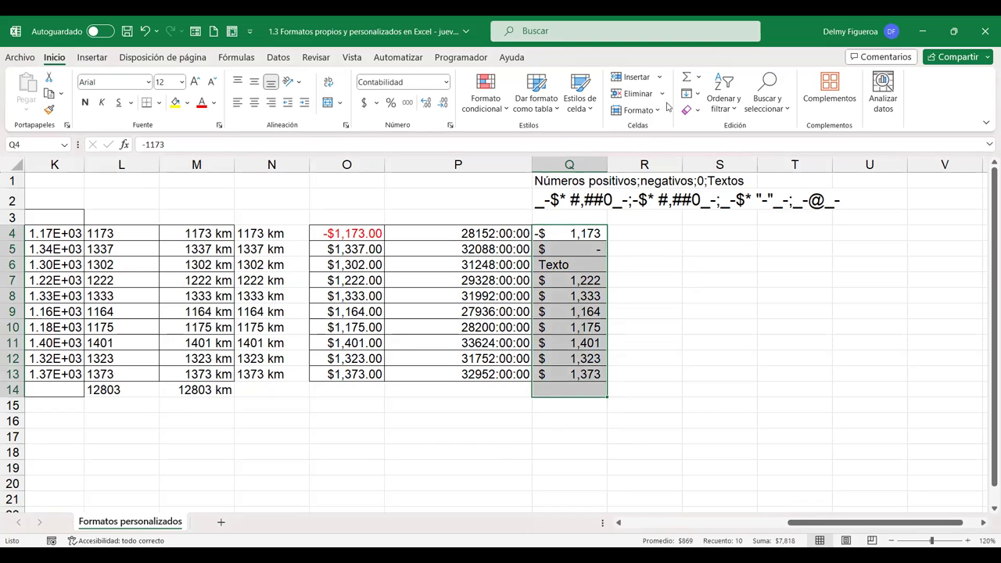
{"action": "left_click", "coordinate": [686, 76]}
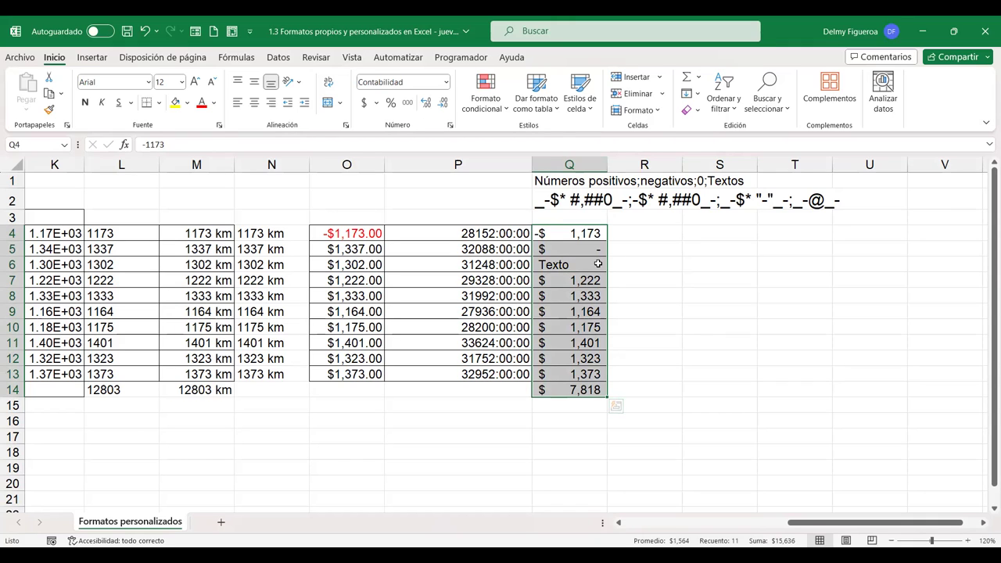
{"action": "left_click", "coordinate": [597, 264]}
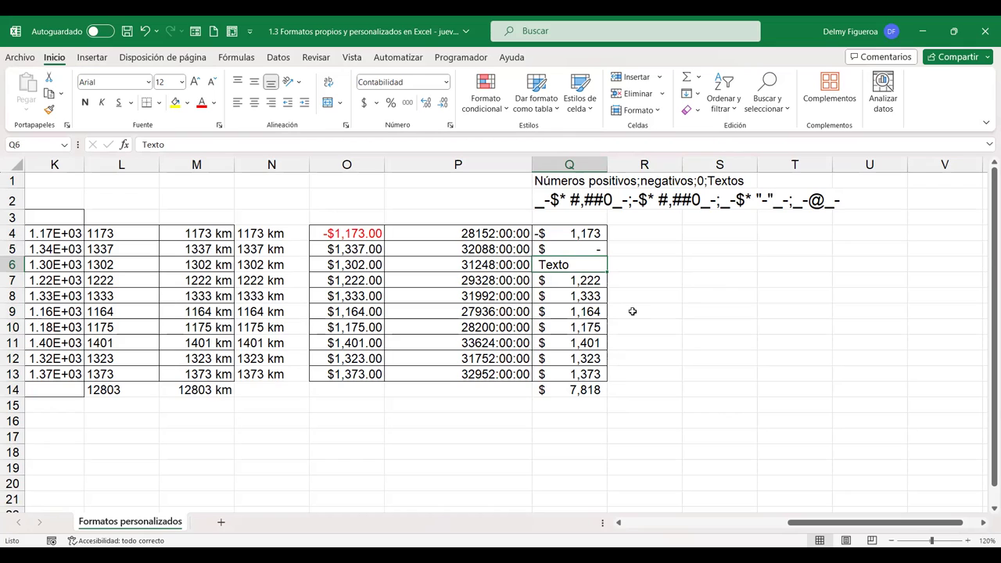
{"action": "left_click", "coordinate": [705, 263]}
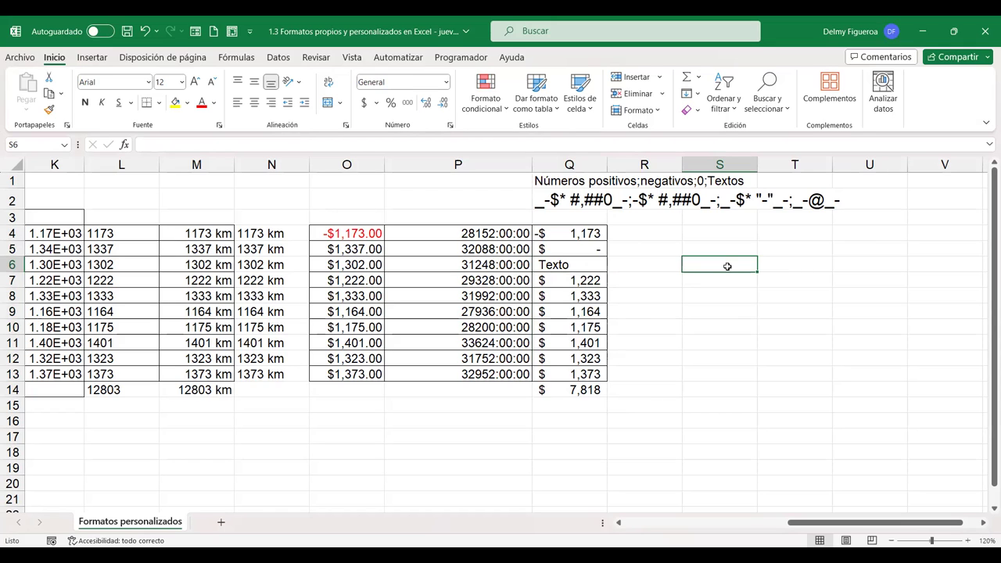
{"action": "left_click_drag", "start_coordinate": [583, 233], "coordinate": [584, 375]}
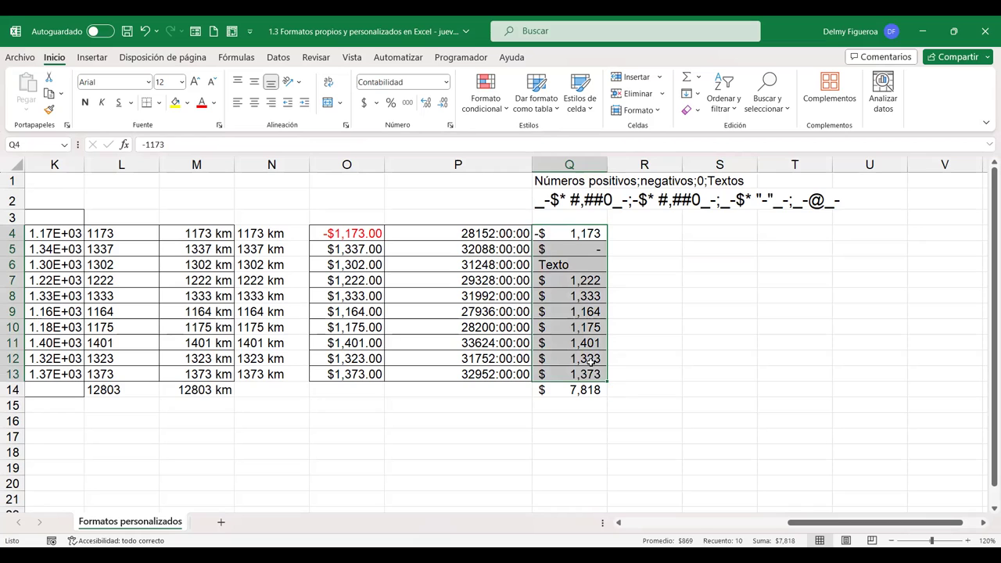
Try the no-dollar custom format, then apply the two-decimal _-$* #,##0.00 code to column Q
{"action": "key", "text": "ctrl+1"}
{"action": "left_click", "coordinate": [317, 291]}
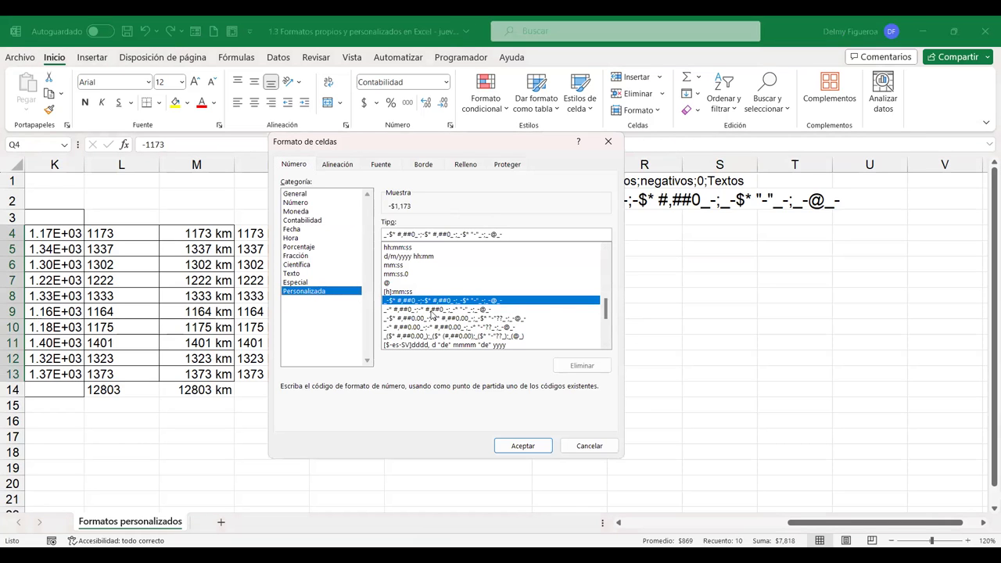
{"action": "left_click", "coordinate": [433, 310]}
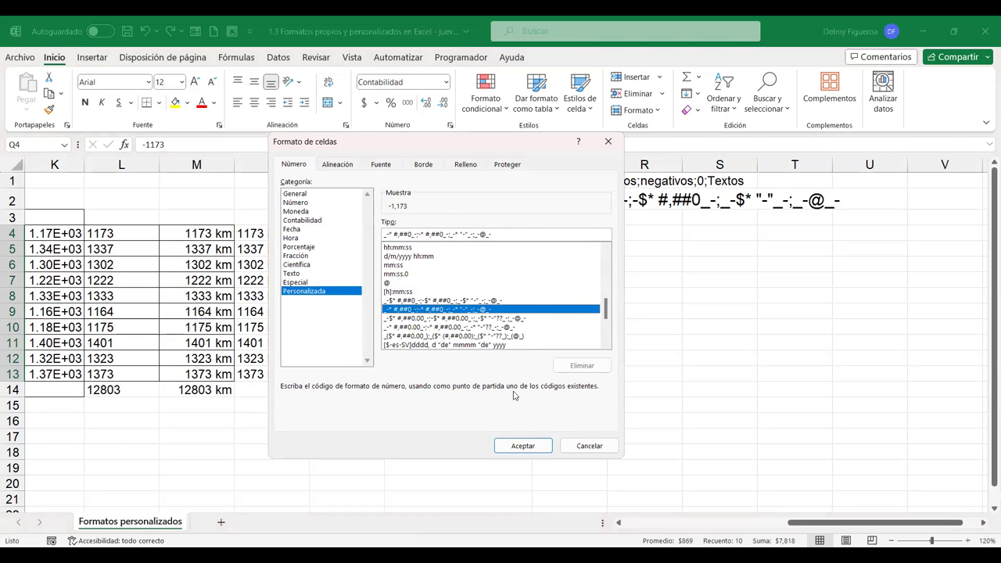
{"action": "left_click", "coordinate": [538, 448]}
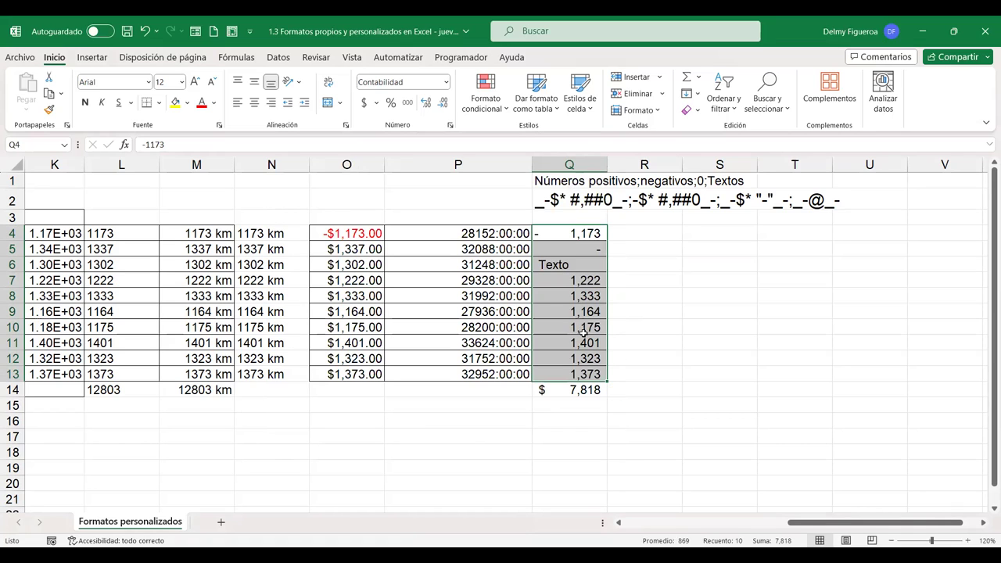
{"action": "key", "text": "ctrl+1"}
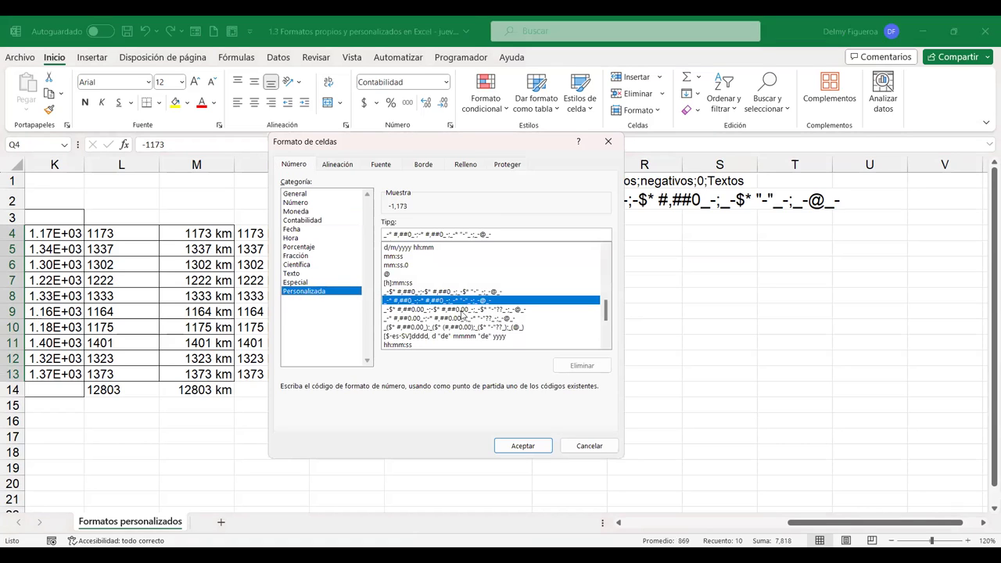
{"action": "left_click", "coordinate": [451, 311]}
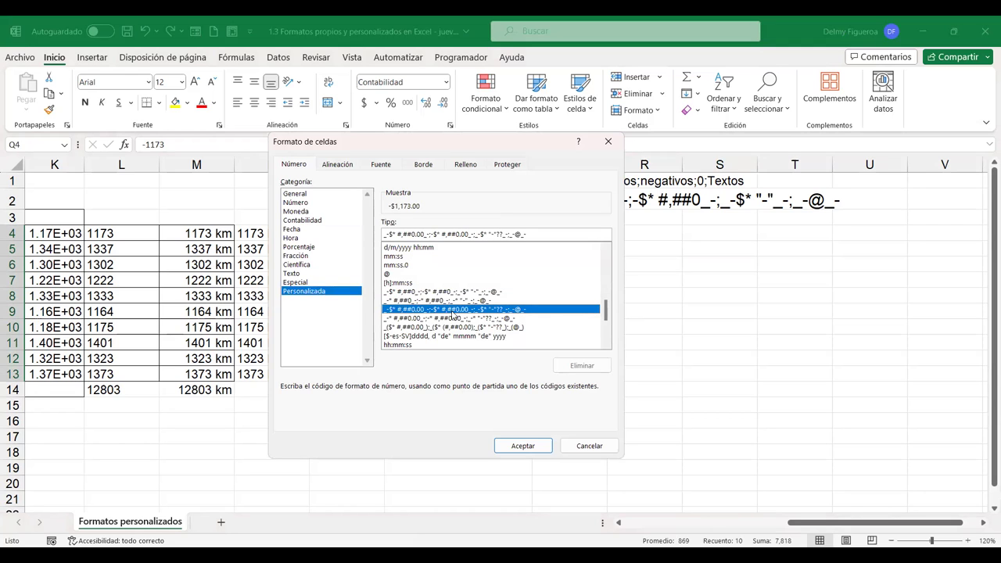
{"action": "left_click", "coordinate": [546, 447]}
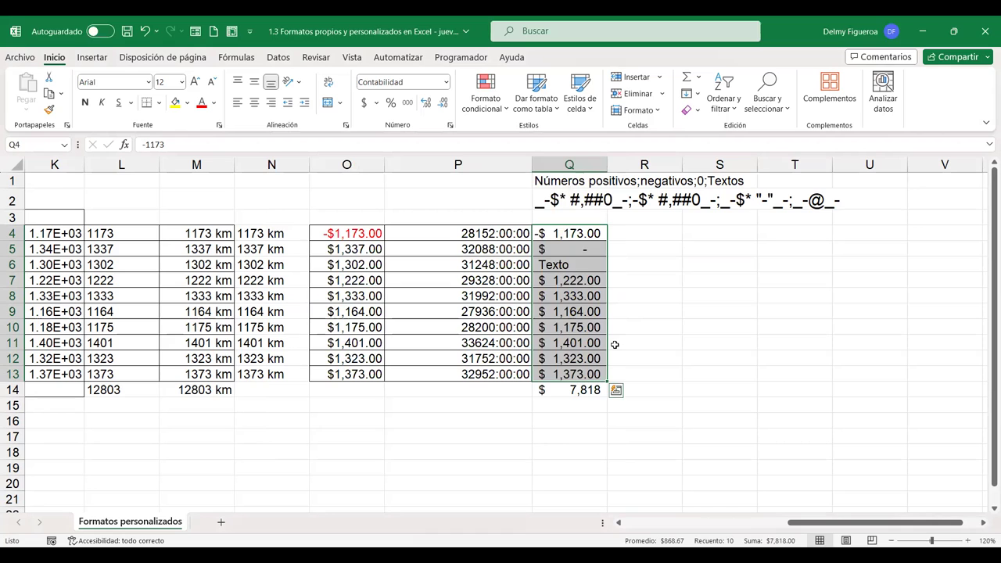
Bring the custom format codes back up and shift the dialog so column Q stays visible
{"action": "key", "text": "ctrl+1"}
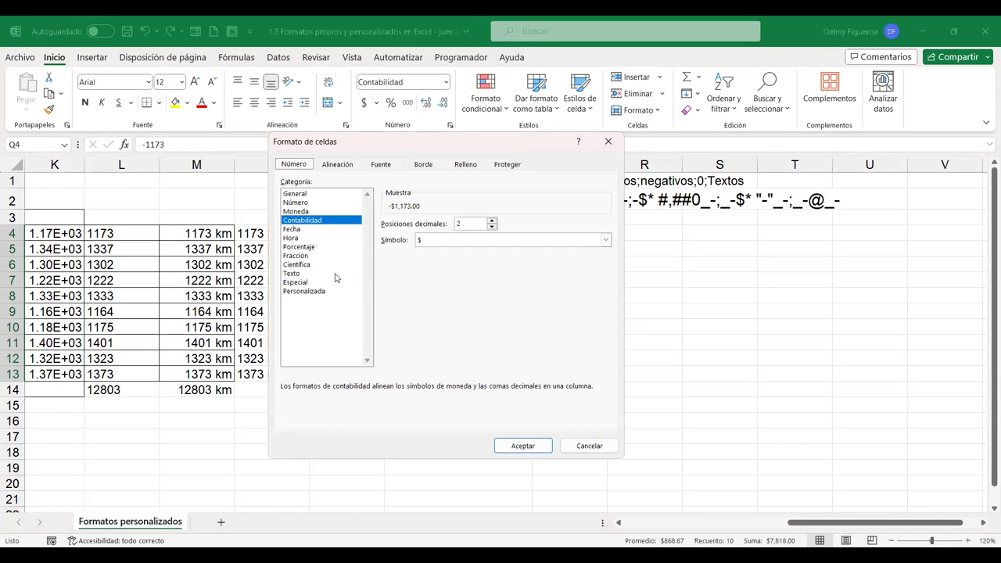
{"action": "left_click", "coordinate": [316, 292]}
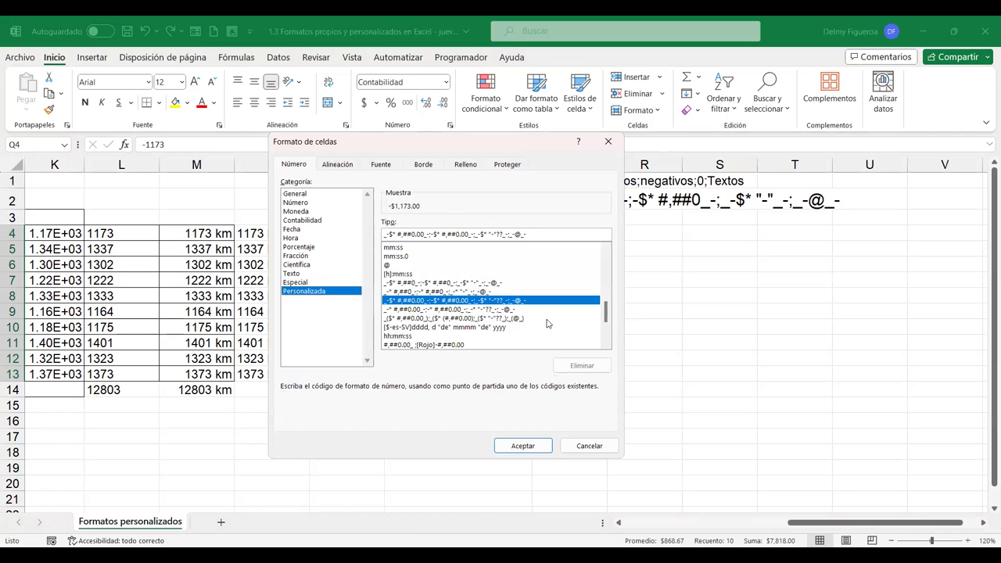
{"action": "left_click", "coordinate": [598, 447]}
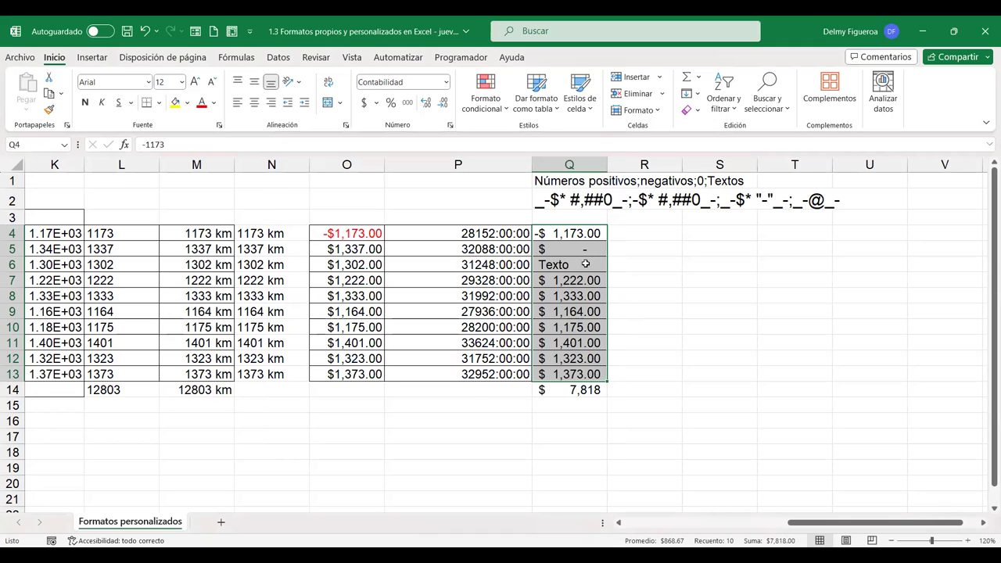
{"action": "key", "text": "ctrl+1"}
{"action": "left_click", "coordinate": [319, 291]}
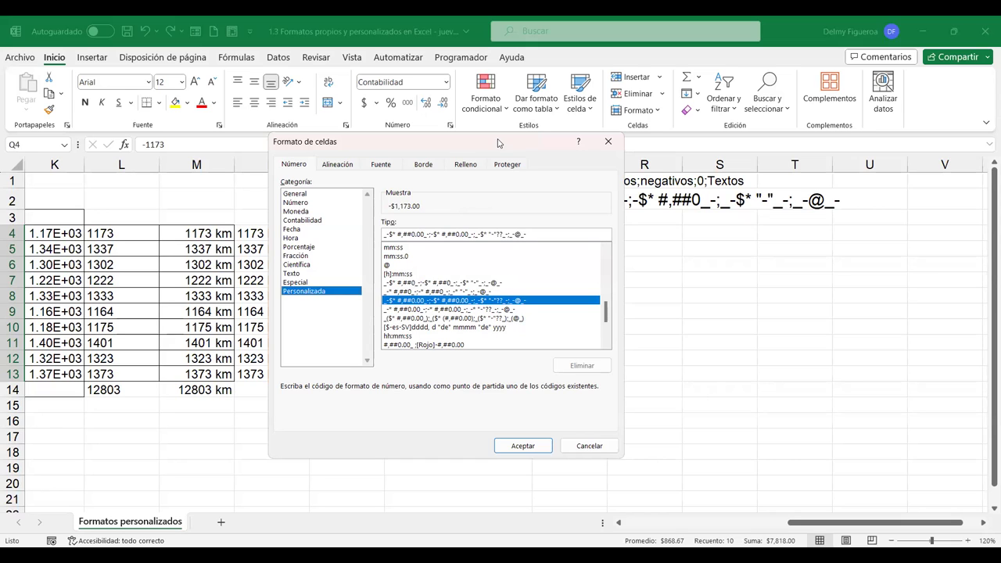
{"action": "left_click_drag", "start_coordinate": [395, 140], "coordinate": [275, 140]}
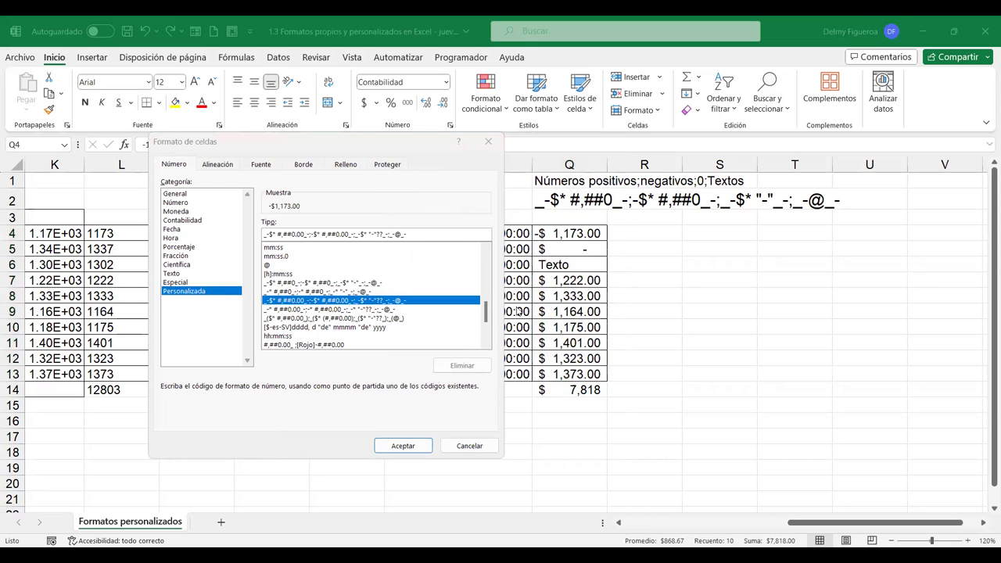
Cancel Format Cells with nothing applied and scroll left to the VENDEDORES/EDADES table
{"action": "left_click_drag", "start_coordinate": [487, 326], "coordinate": [503, 342]}
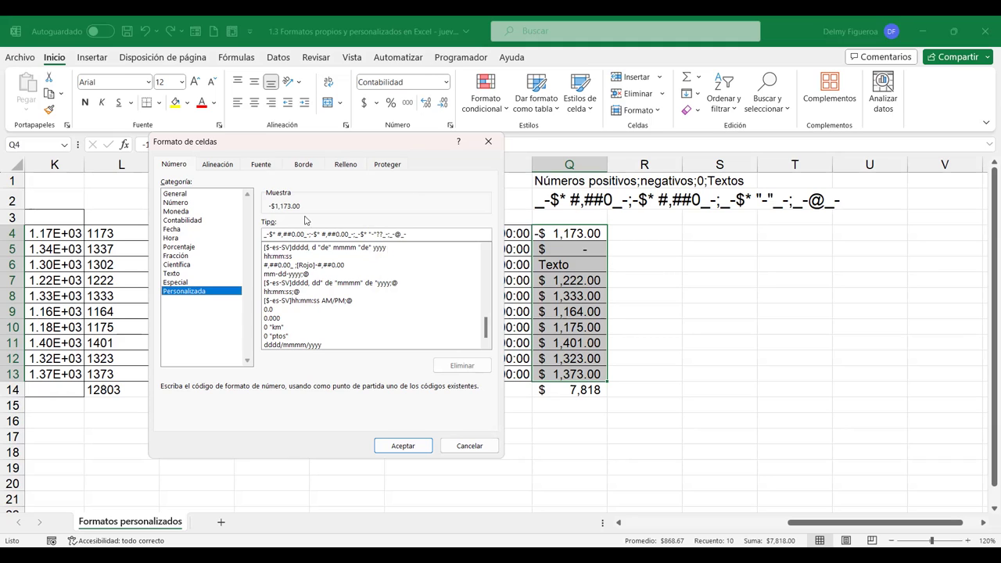
{"action": "left_click", "coordinate": [219, 165]}
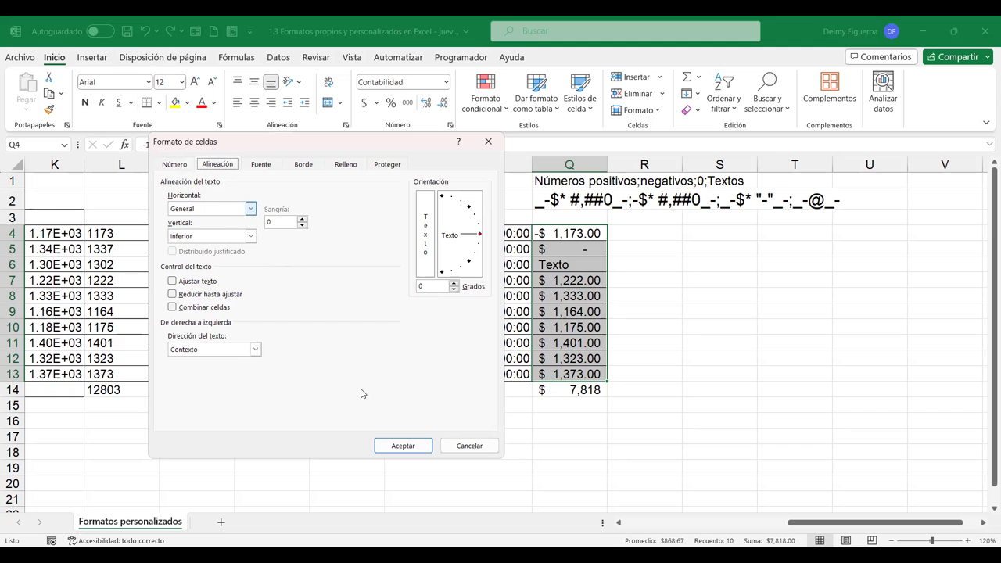
{"action": "left_click", "coordinate": [483, 452]}
{"action": "scroll", "coordinate": [483, 457], "scroll_direction": "left", "scroll_amount": 5}
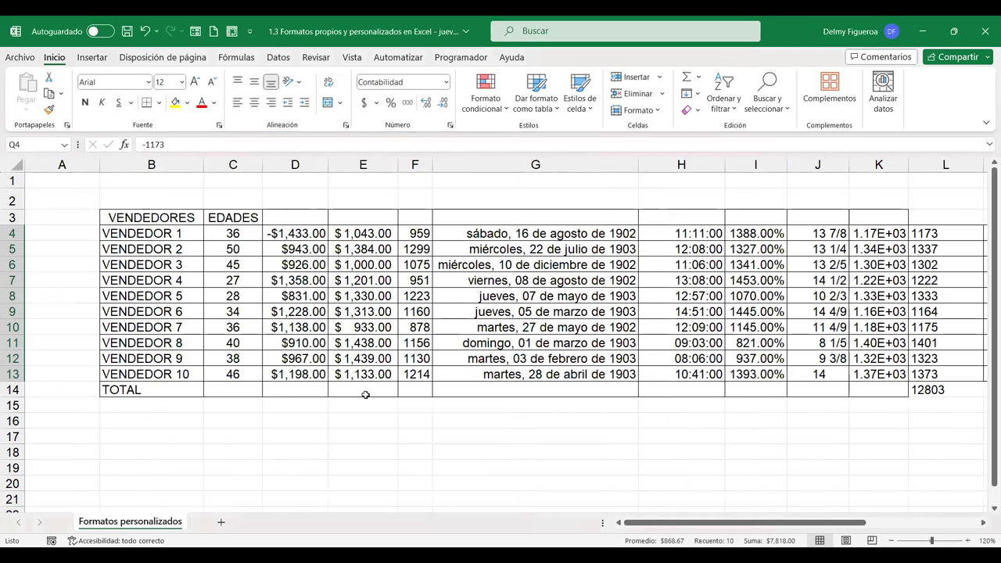
Select the VENDEDORES header cell B3 and open its Format Cells alignment settings
{"action": "left_click", "coordinate": [176, 232]}
{"action": "left_click", "coordinate": [175, 219]}
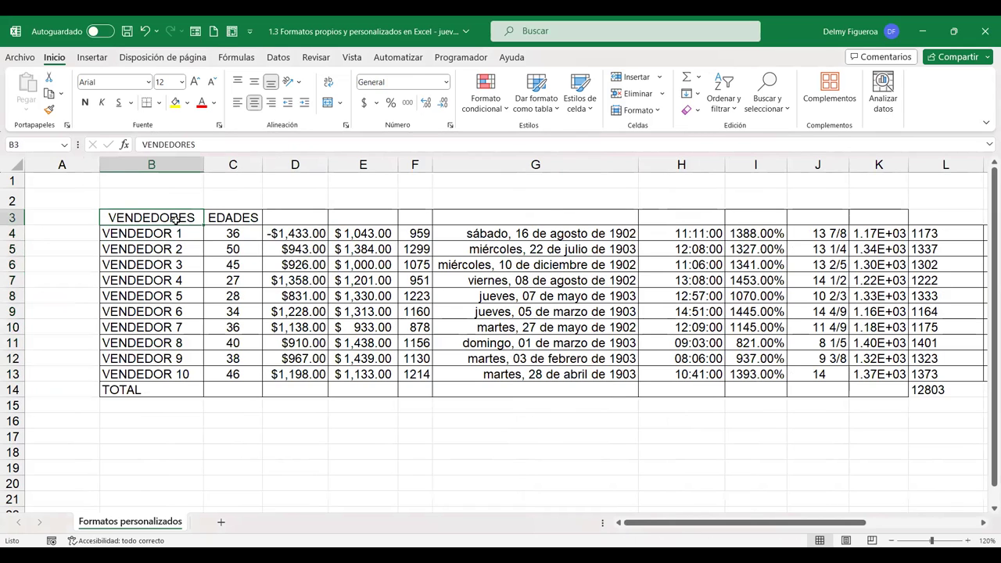
{"action": "key", "text": "ctrl+1"}
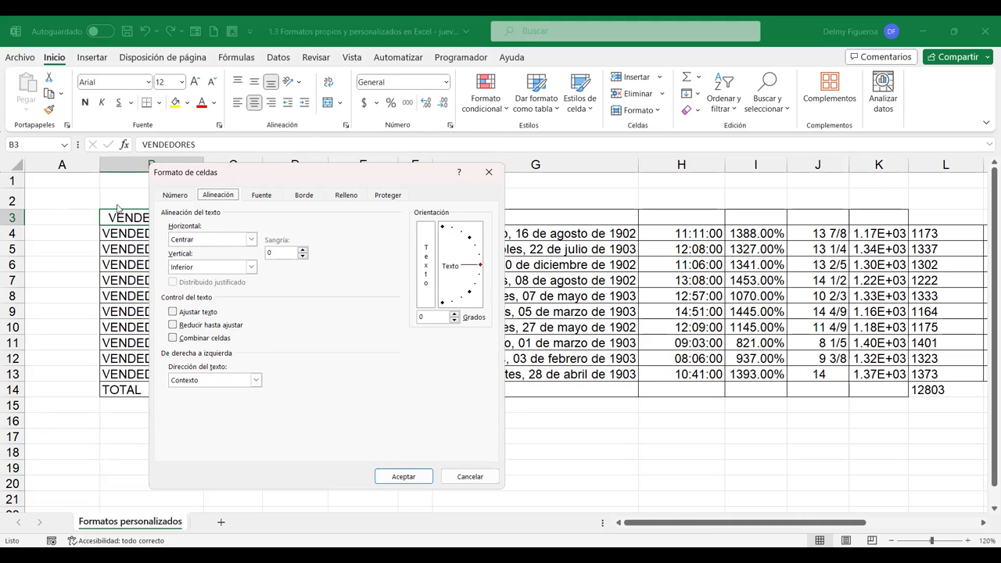
Set B3's horizontal alignment to Izquierda (sangría), raise the indent, and apply it
{"action": "left_click", "coordinate": [303, 251]}
{"action": "left_click", "coordinate": [302, 251]}
{"action": "left_click", "coordinate": [302, 251]}
{"action": "left_click", "coordinate": [303, 251]}
{"action": "left_click", "coordinate": [302, 251]}
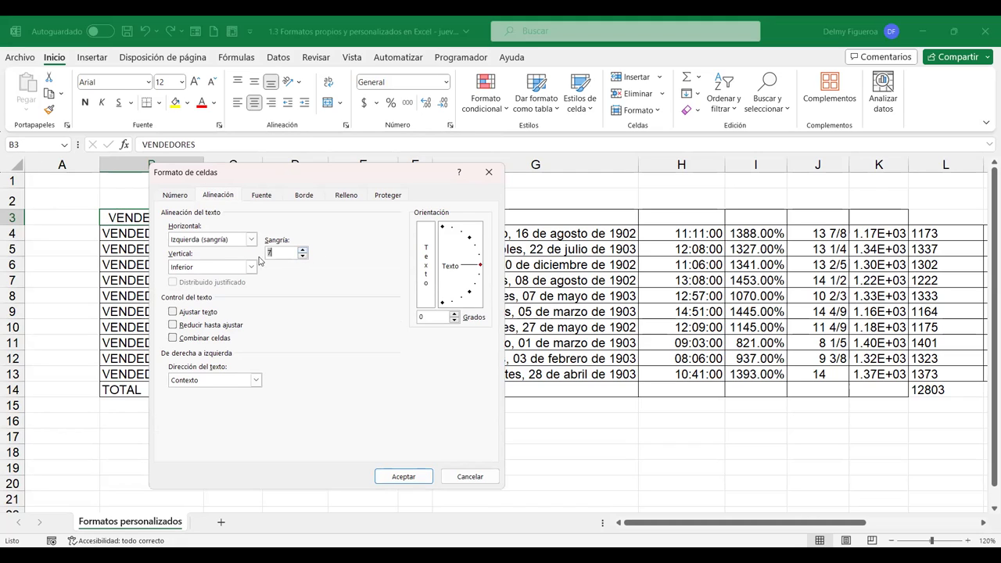
{"action": "left_click", "coordinate": [403, 477]}
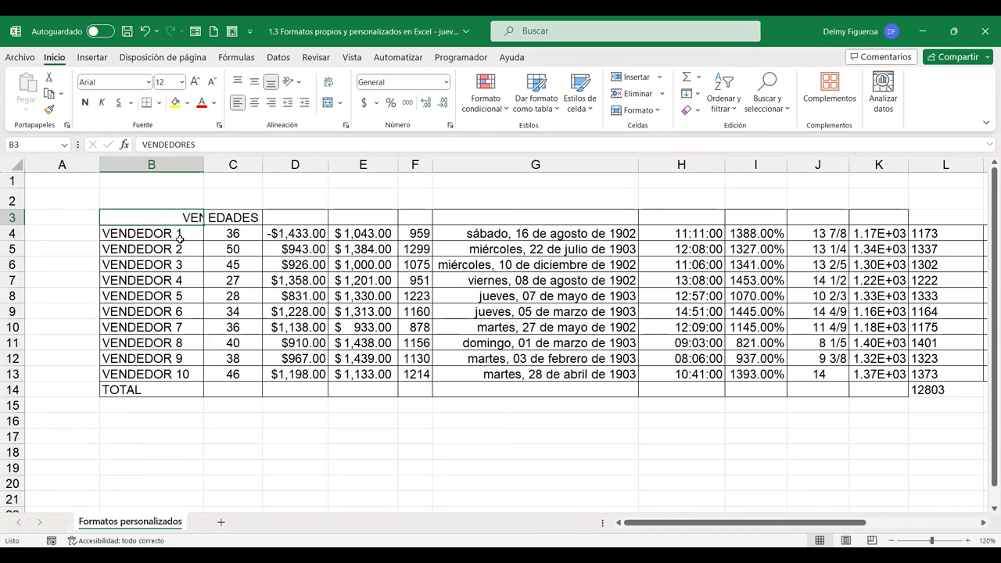
Reduce the VENDEDORES indent by one step, recheck the settings, then select an empty cell
{"action": "key", "text": "ctrl+1"}
{"action": "left_click", "coordinate": [302, 259]}
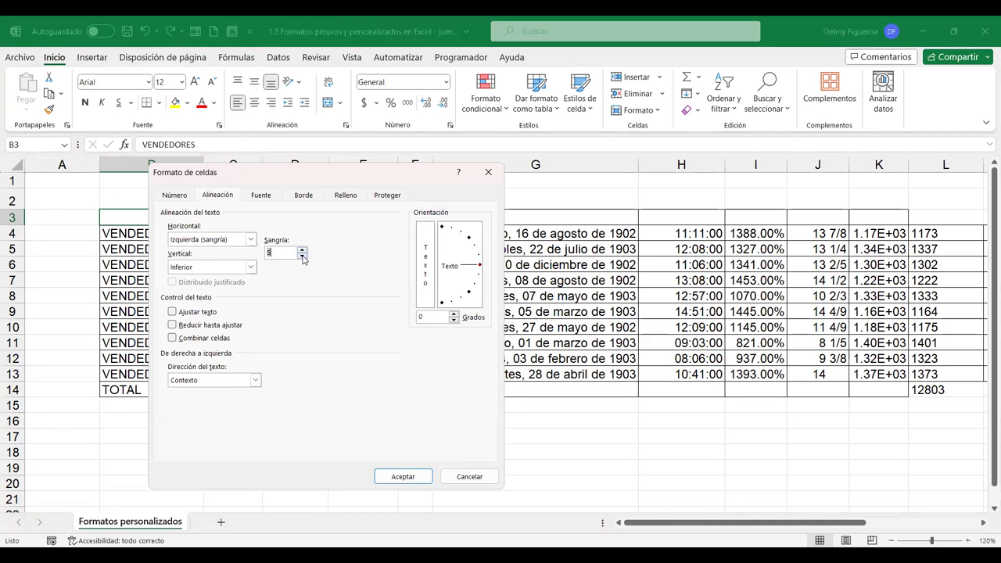
{"action": "left_click", "coordinate": [402, 476]}
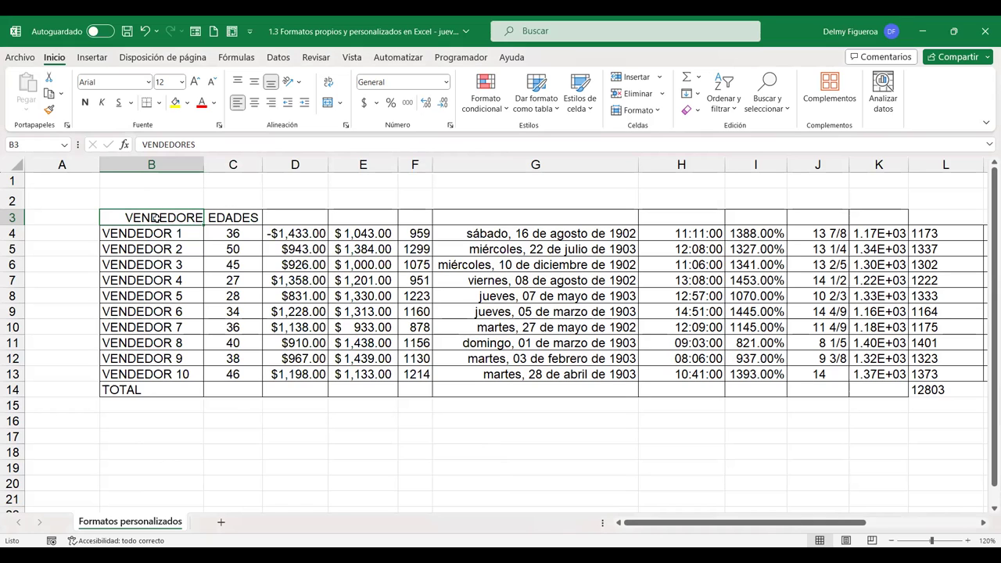
{"action": "key", "text": "ctrl+1"}
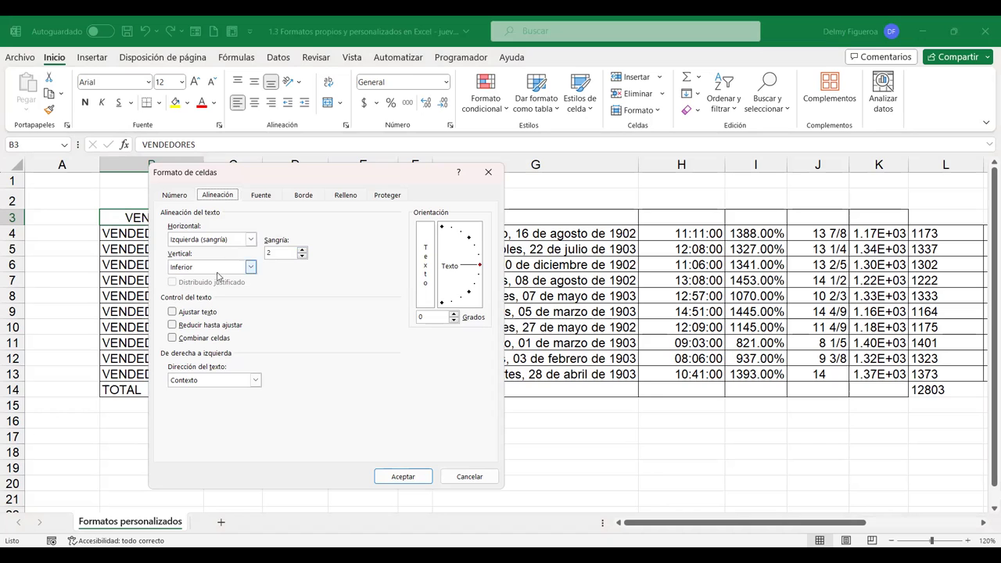
{"action": "left_click", "coordinate": [469, 477]}
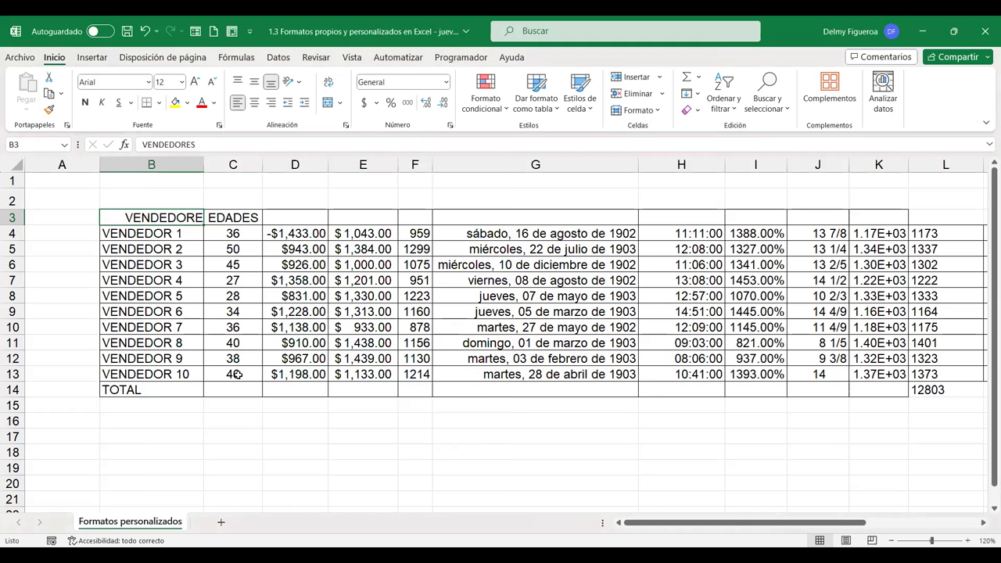
{"action": "left_click", "coordinate": [158, 419]}
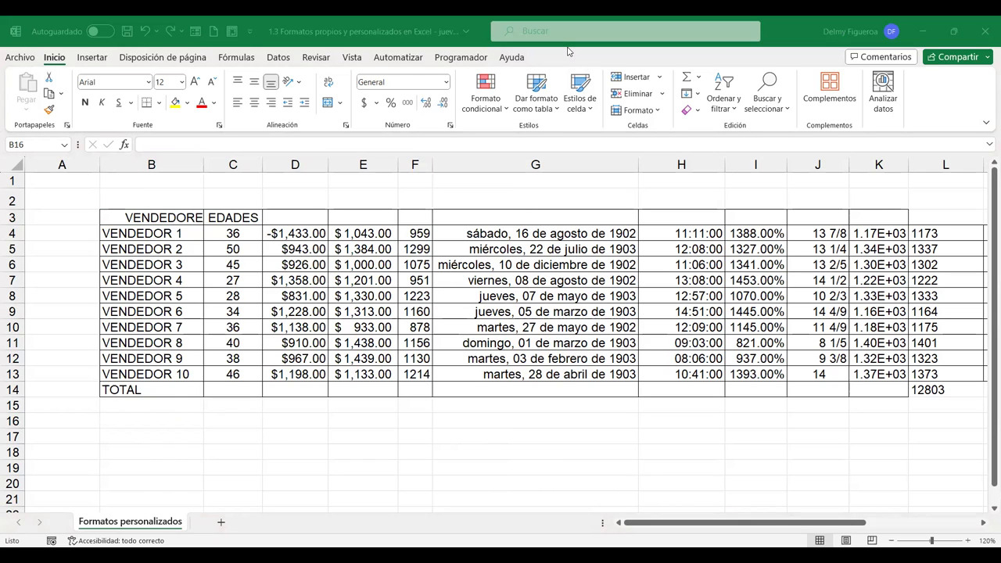
Type the person's full name into cell B16, then glance at its format options unchanged
{"action": "left_click", "coordinate": [170, 423]}
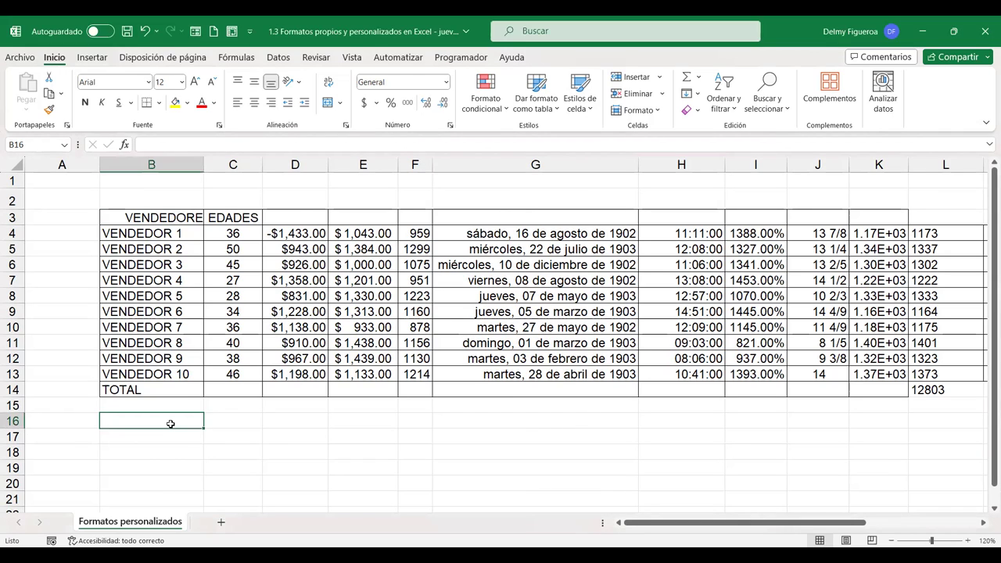
{"action": "key", "text": "Return"}
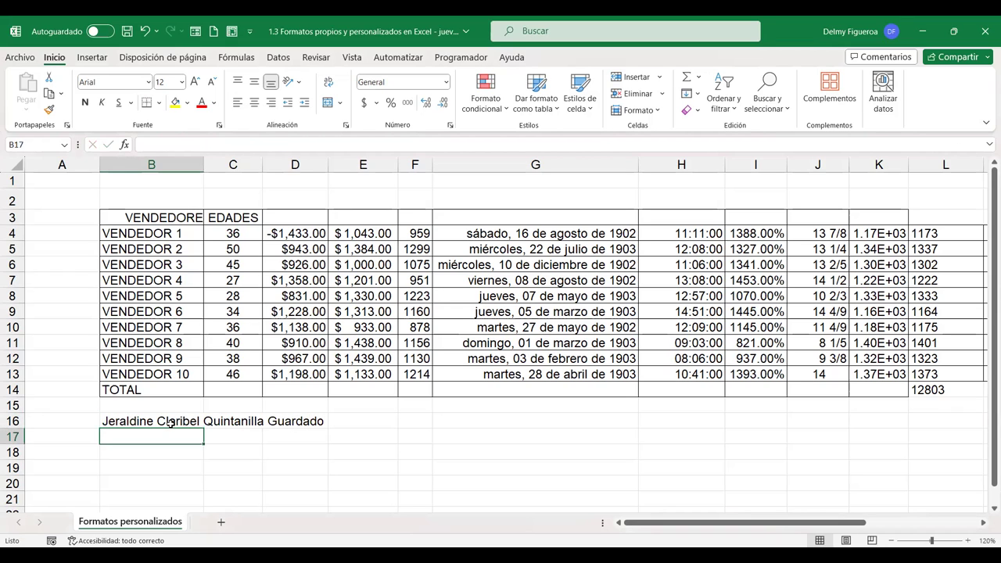
{"action": "left_click", "coordinate": [169, 423]}
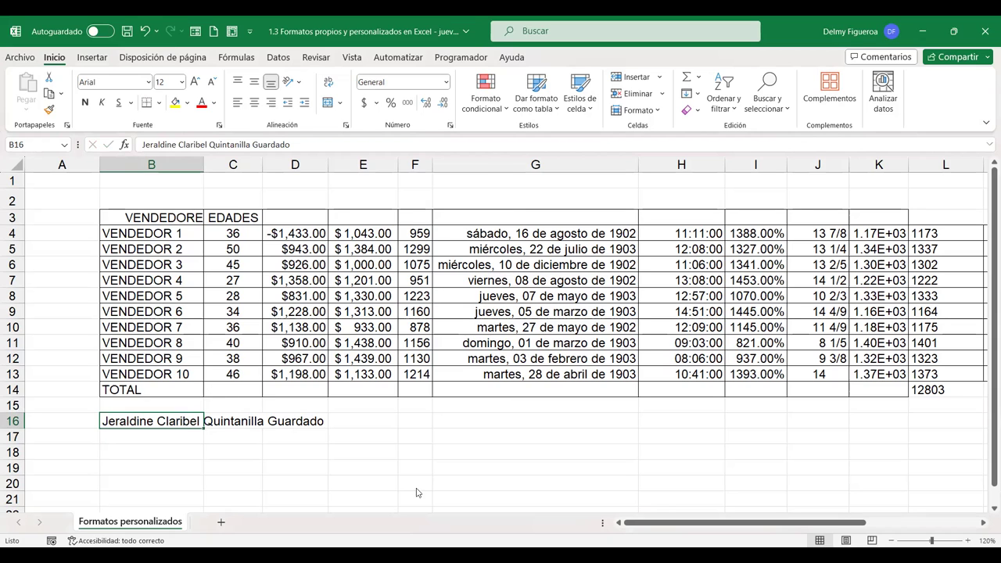
{"action": "key", "text": "ctrl+1"}
{"action": "left_click", "coordinate": [468, 477]}
Turn on Ajustar texto (wrap text) for the name in B16
{"action": "key", "text": "ctrl+1"}
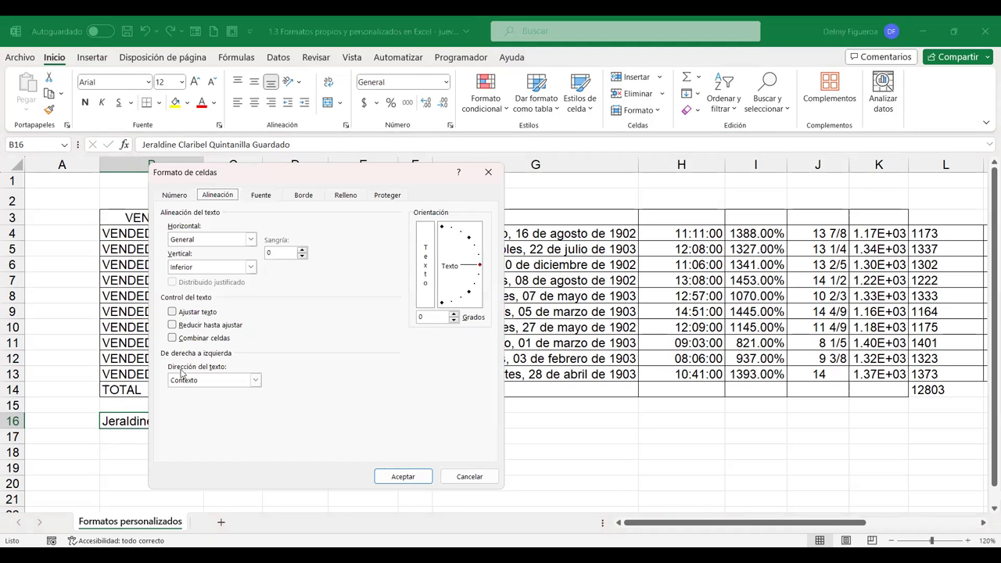
{"action": "left_click", "coordinate": [173, 312]}
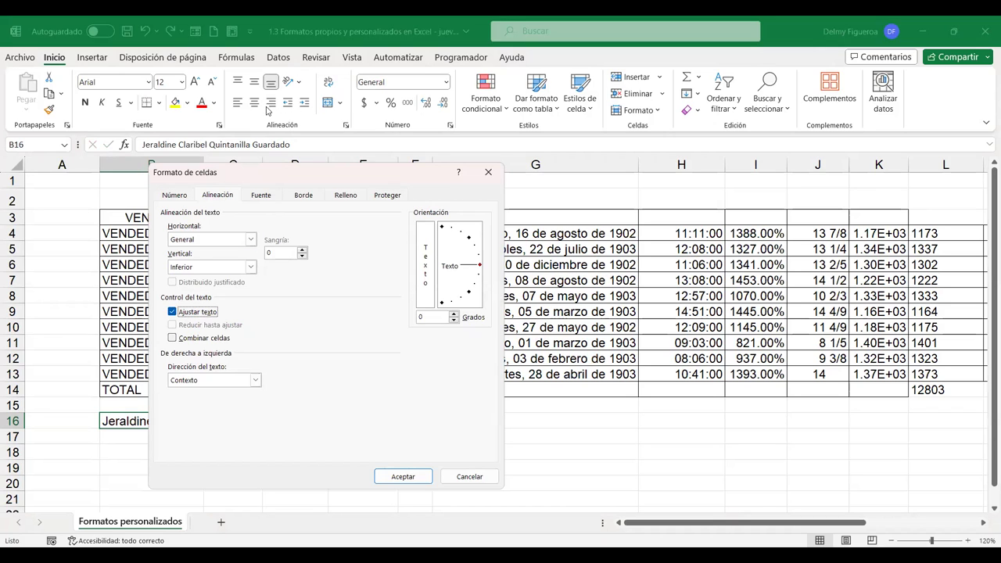
{"action": "left_click", "coordinate": [395, 482]}
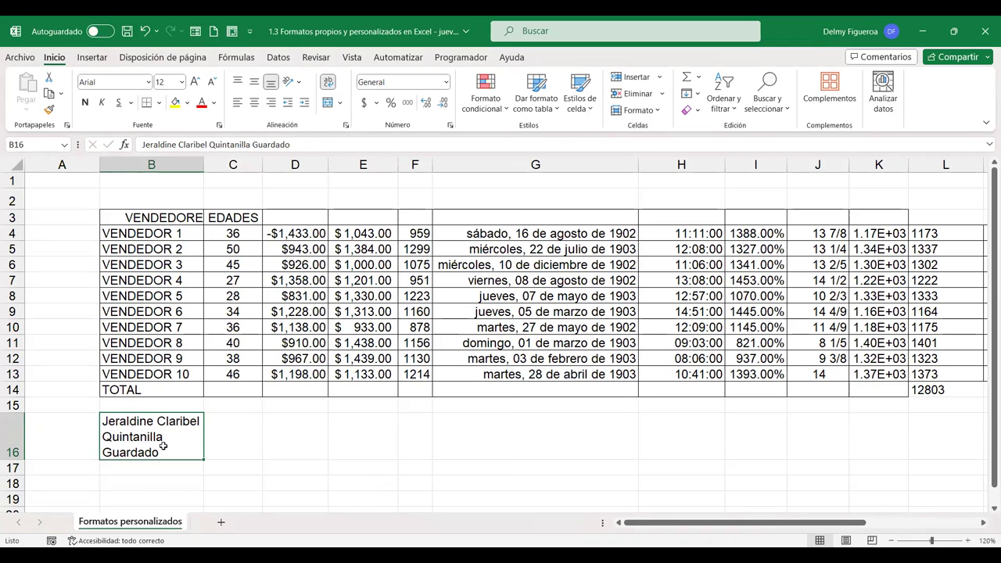
Replace wrapping with Reducir hasta ajustar (shrink to fit) on B16 and confirm it
{"action": "key", "text": "ctrl+1"}
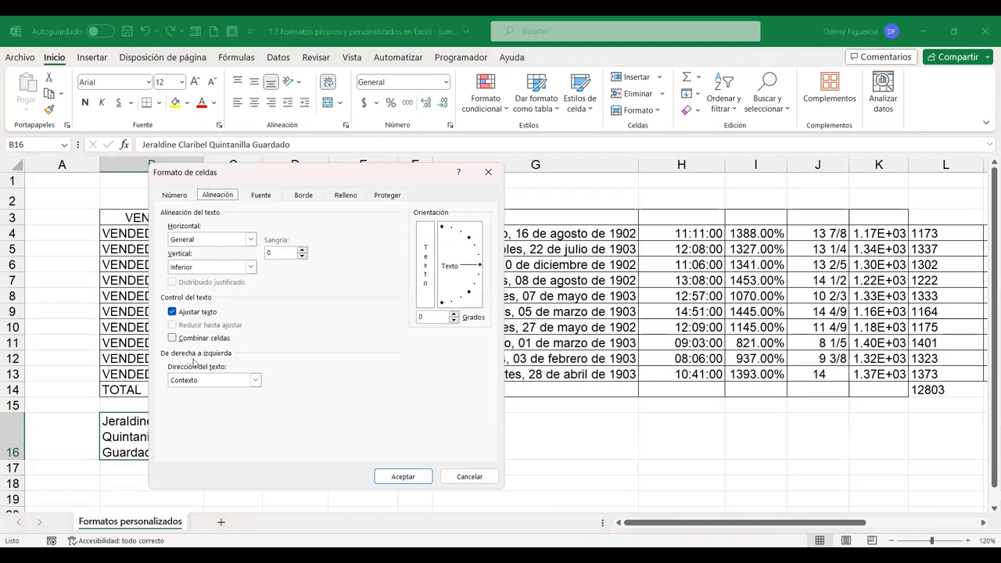
{"action": "left_click", "coordinate": [172, 312]}
{"action": "left_click", "coordinate": [179, 311]}
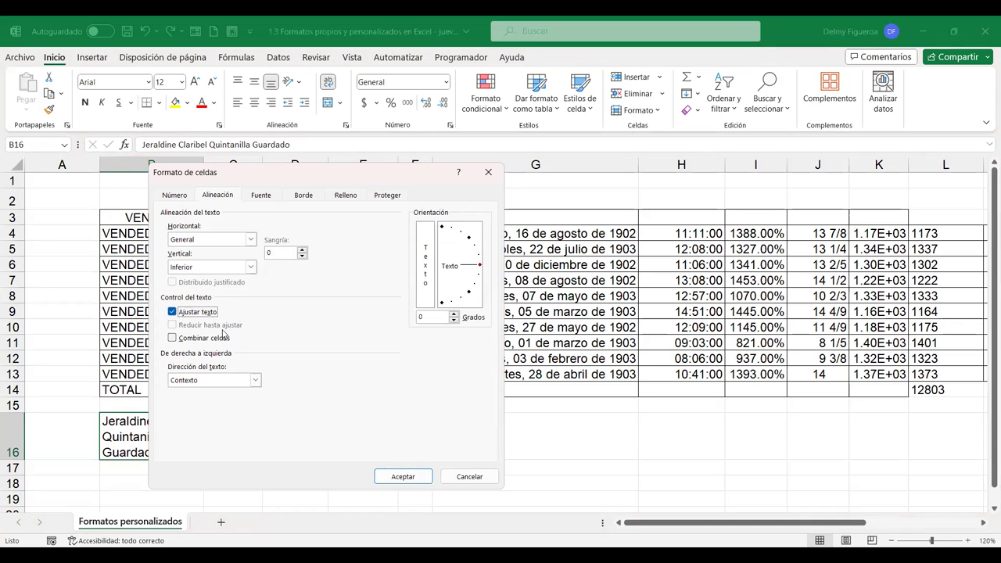
{"action": "left_click", "coordinate": [172, 313]}
{"action": "left_click", "coordinate": [173, 325]}
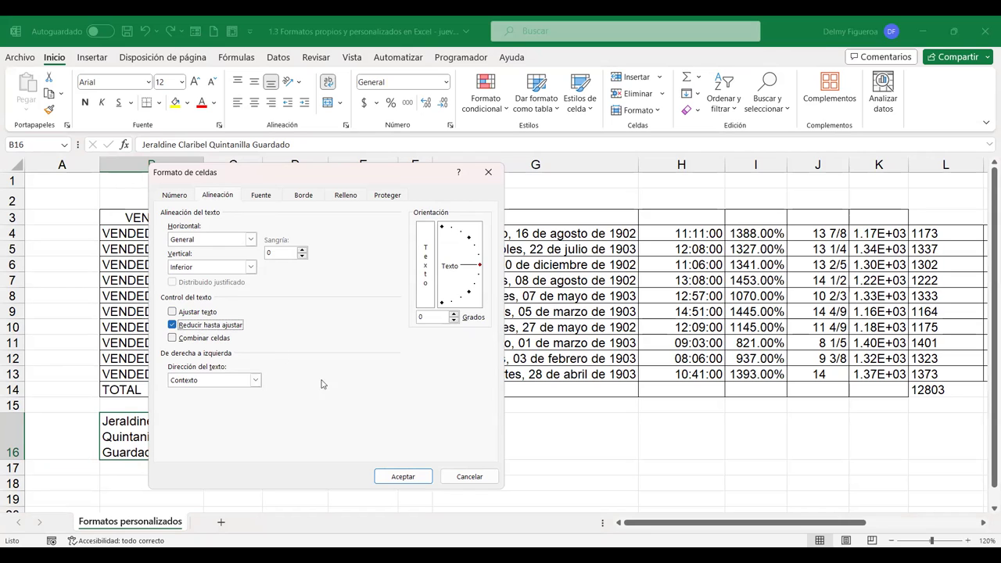
{"action": "left_click", "coordinate": [413, 476]}
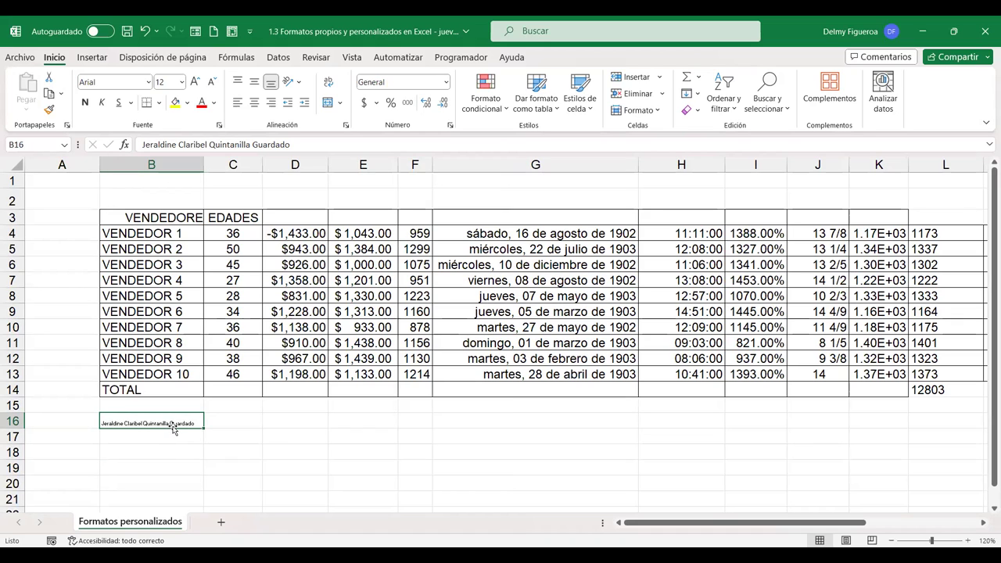
{"action": "key", "text": "ctrl+1"}
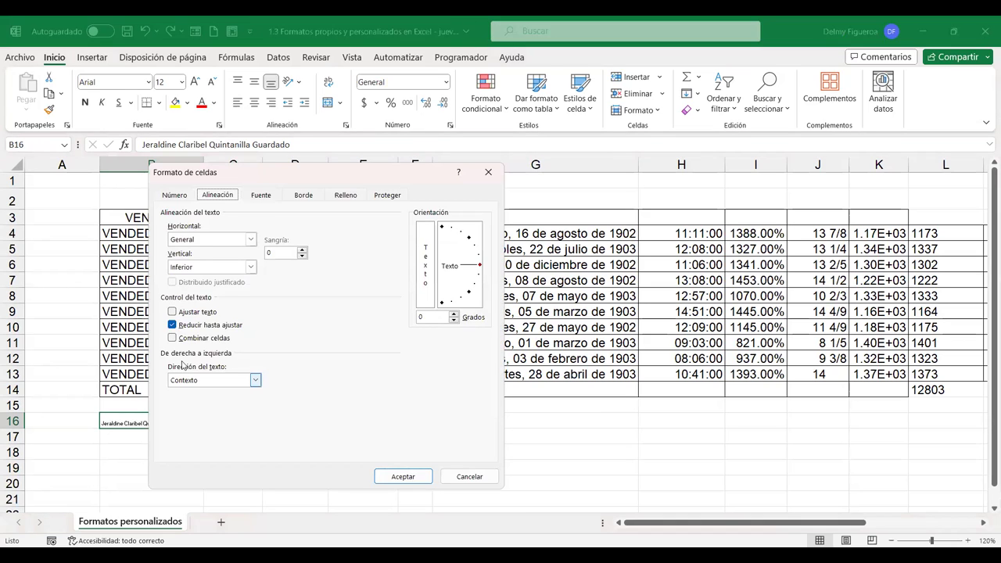
{"action": "left_click", "coordinate": [400, 476]}
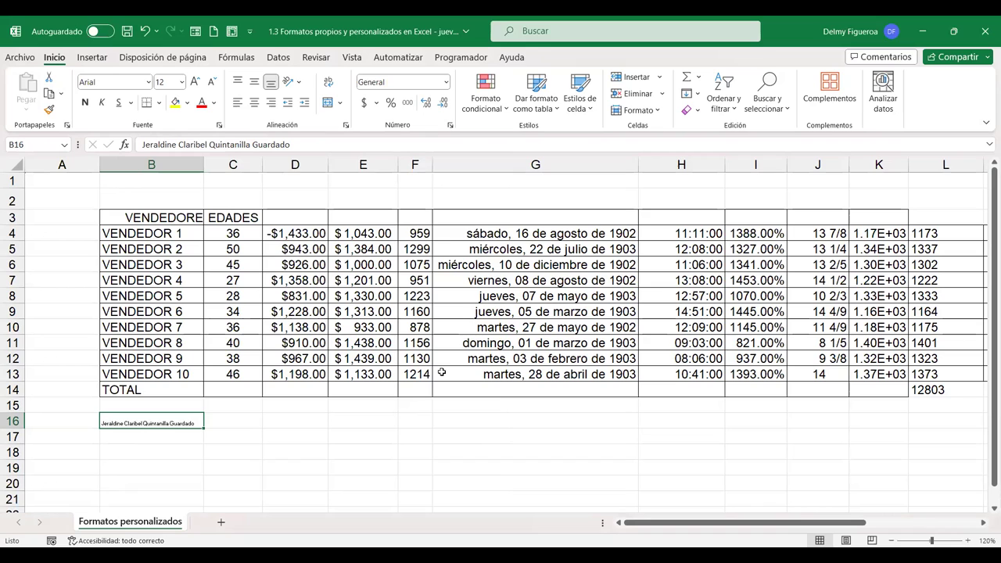
Merge and center the header cells D3:K3 into one cell
{"action": "left_click_drag", "start_coordinate": [310, 217], "coordinate": [880, 211]}
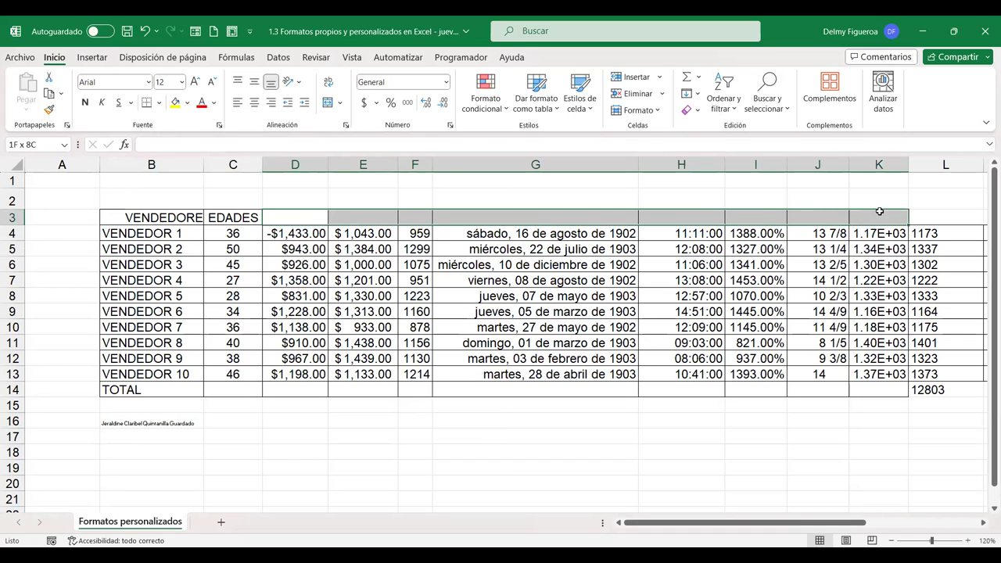
{"action": "left_click", "coordinate": [344, 108]}
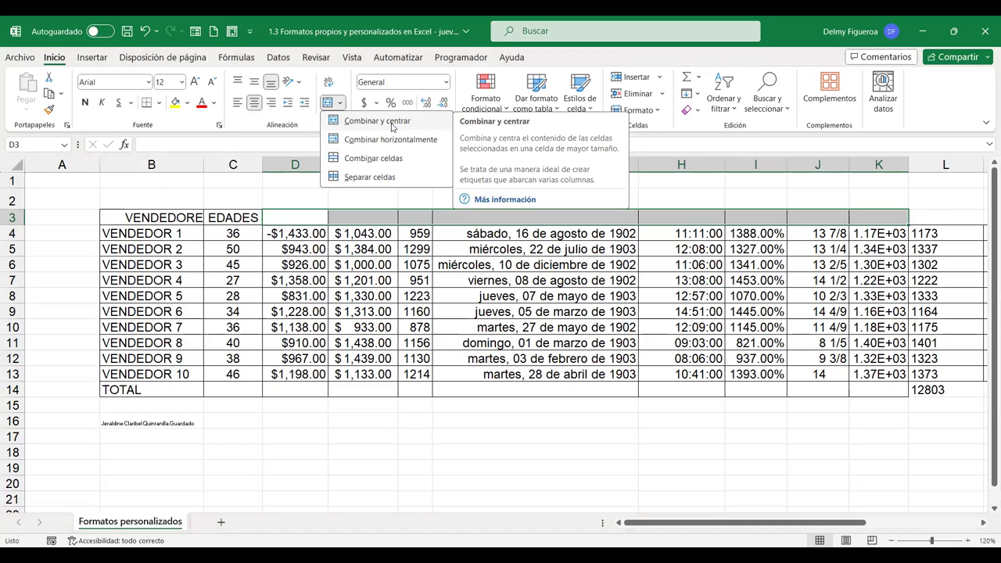
{"action": "left_click", "coordinate": [392, 128]}
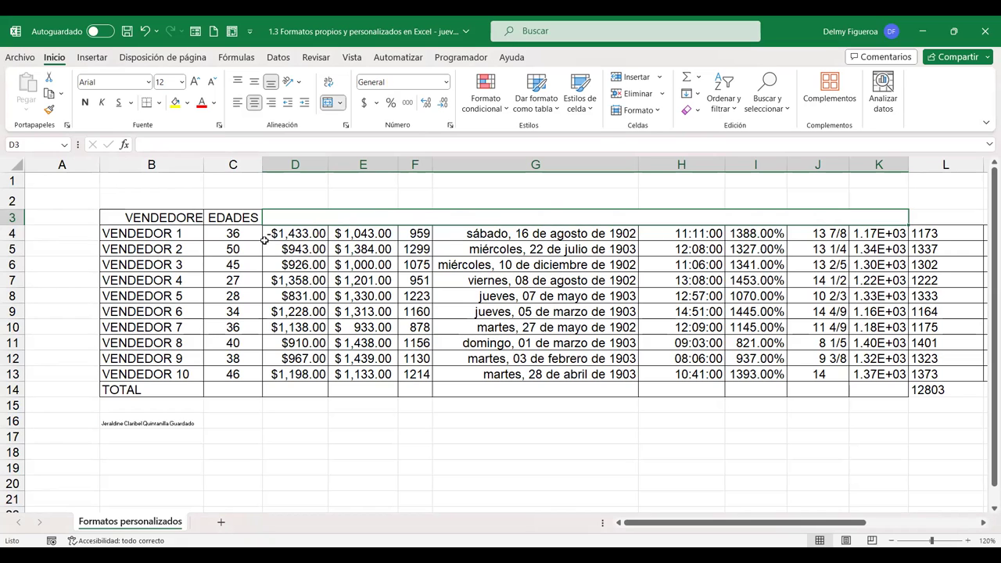
{"action": "key", "text": "ctrl+1"}
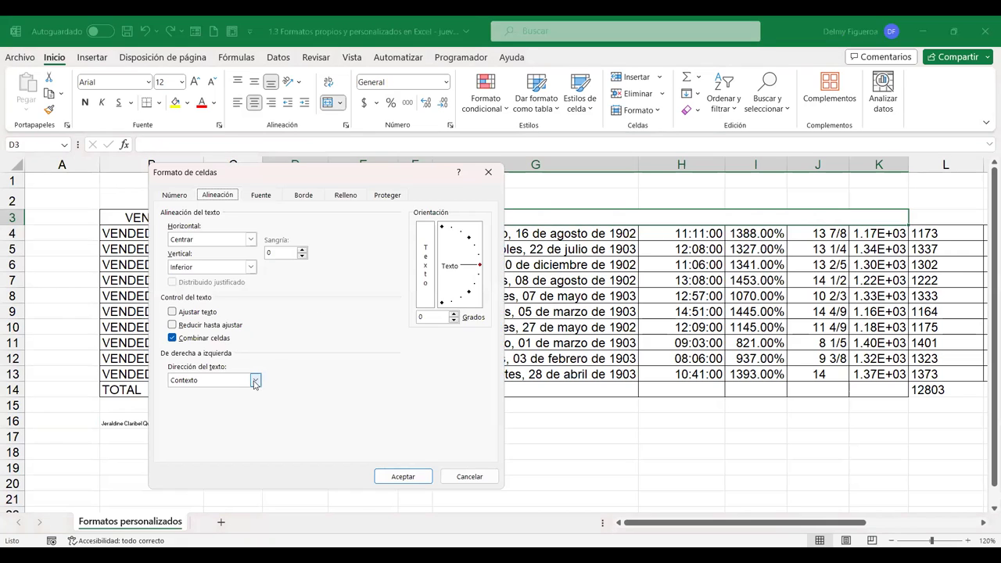
{"action": "left_click", "coordinate": [473, 479]}
{"action": "key", "text": "Escape"}
Open Format Cells for the VENDEDORES header B3 to view its orientation options
{"action": "left_click", "coordinate": [176, 218]}
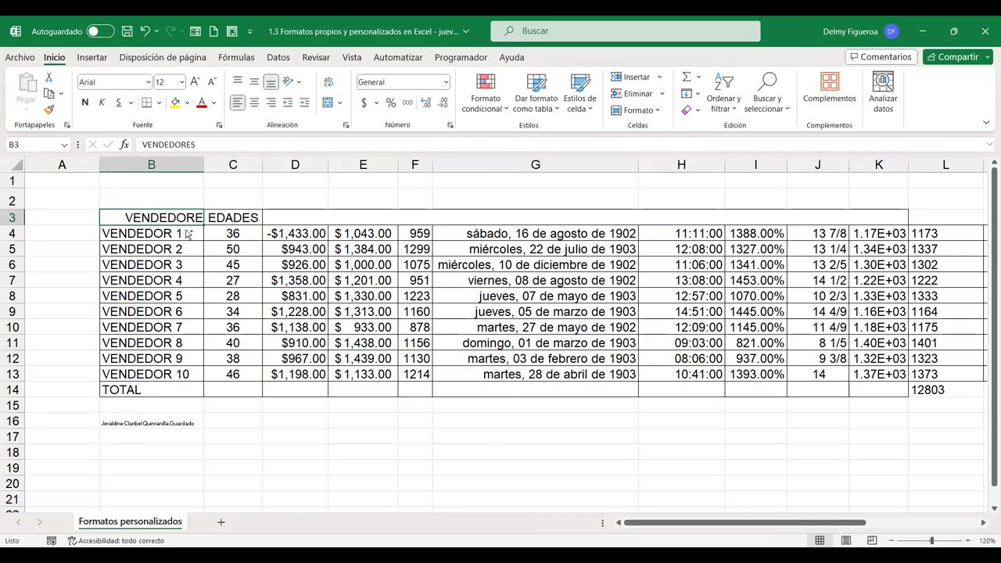
{"action": "key", "text": "ctrl+1"}
{"action": "left_click", "coordinate": [235, 381]}
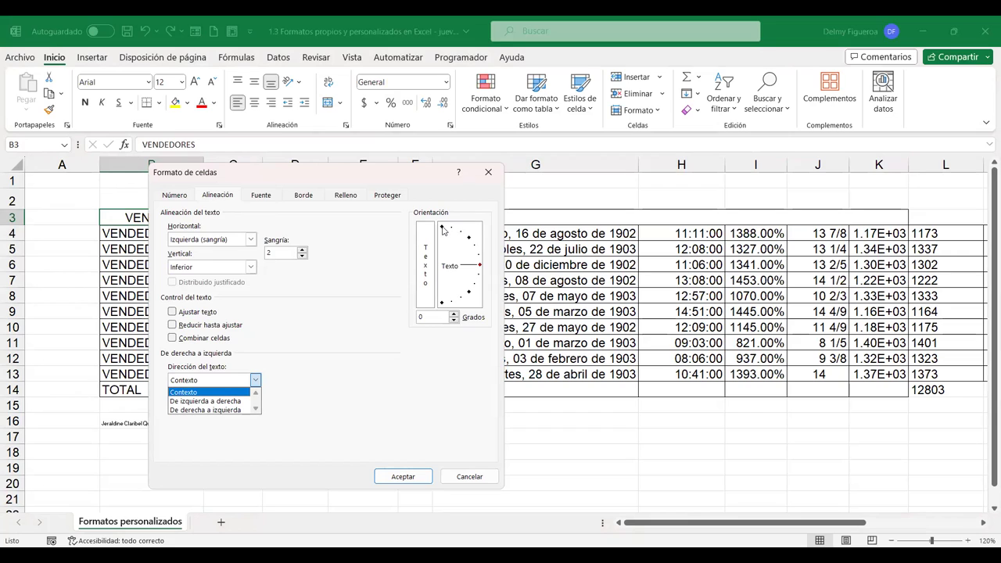
Apply 45° orientation to VENDEDORES in B3, then 90° upward to EDADES in C3
{"action": "left_click", "coordinate": [469, 238]}
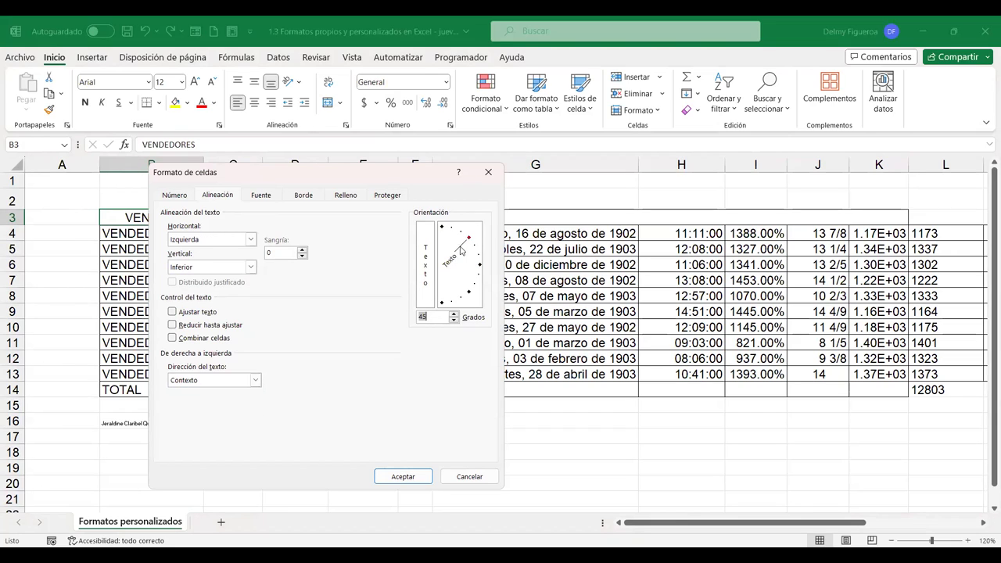
{"action": "left_click", "coordinate": [414, 483]}
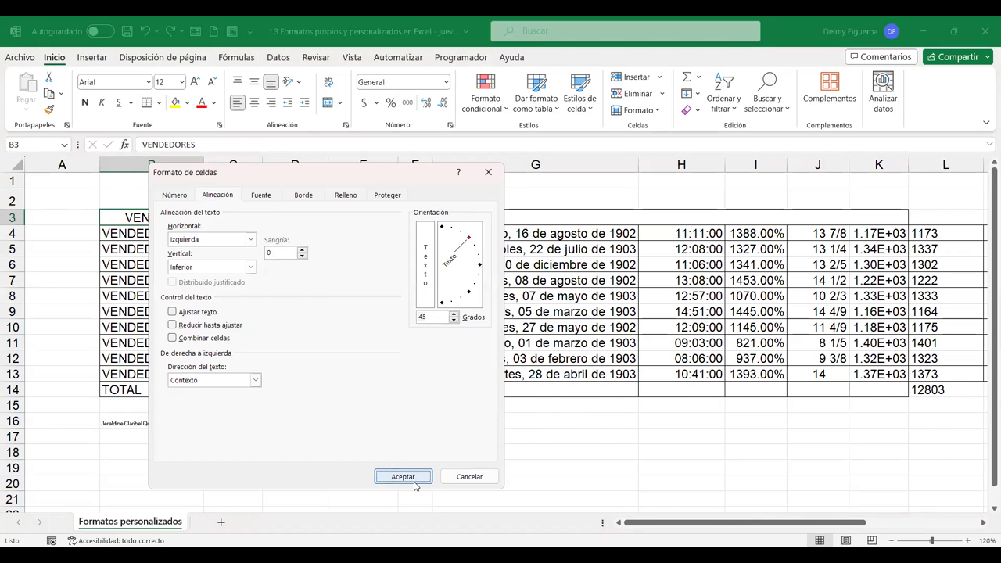
{"action": "left_click", "coordinate": [234, 257]}
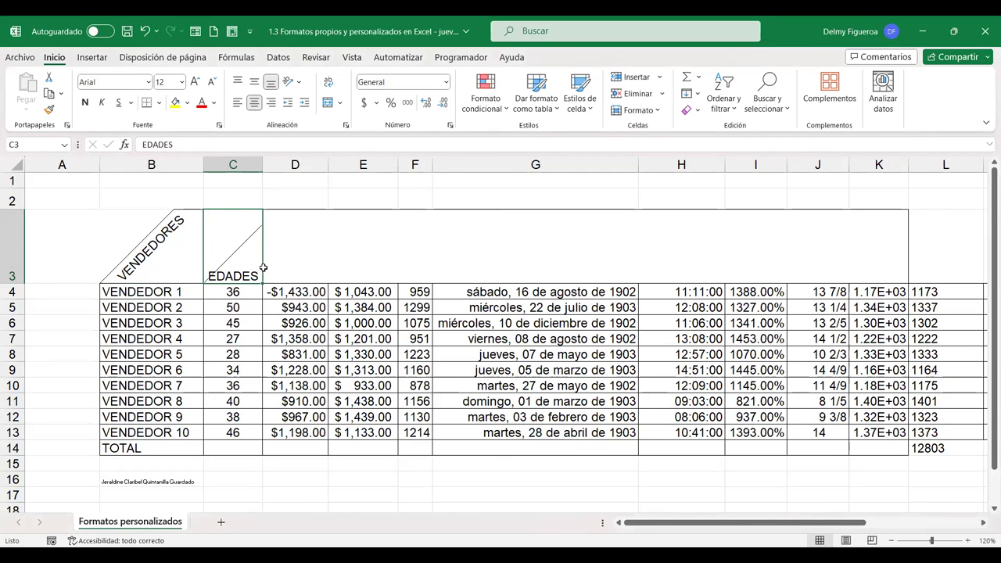
{"action": "key", "text": "ctrl+1"}
{"action": "left_click", "coordinate": [442, 227]}
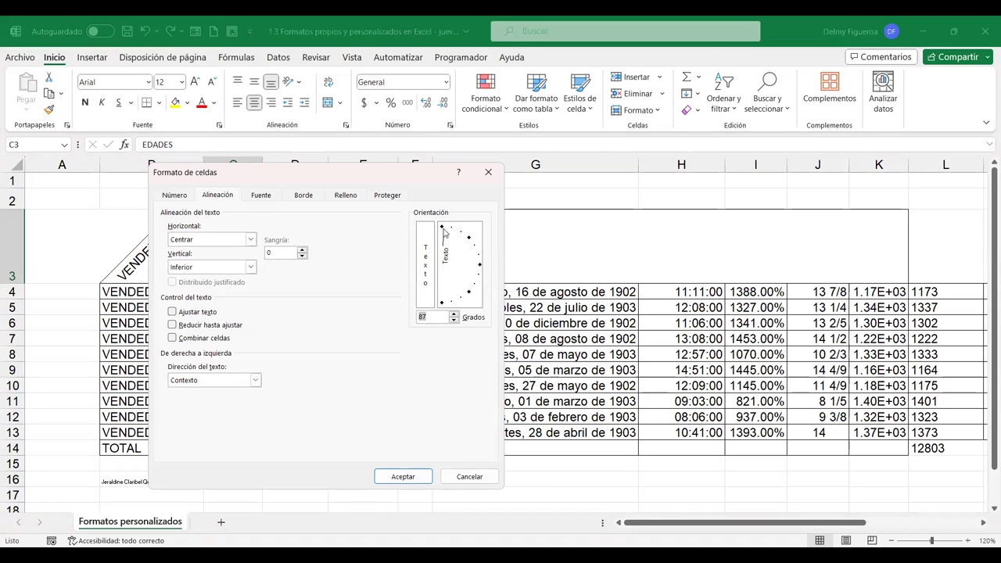
{"action": "left_click", "coordinate": [442, 227]}
{"action": "left_click", "coordinate": [442, 304]}
{"action": "left_click", "coordinate": [442, 228]}
{"action": "left_click", "coordinate": [419, 475]}
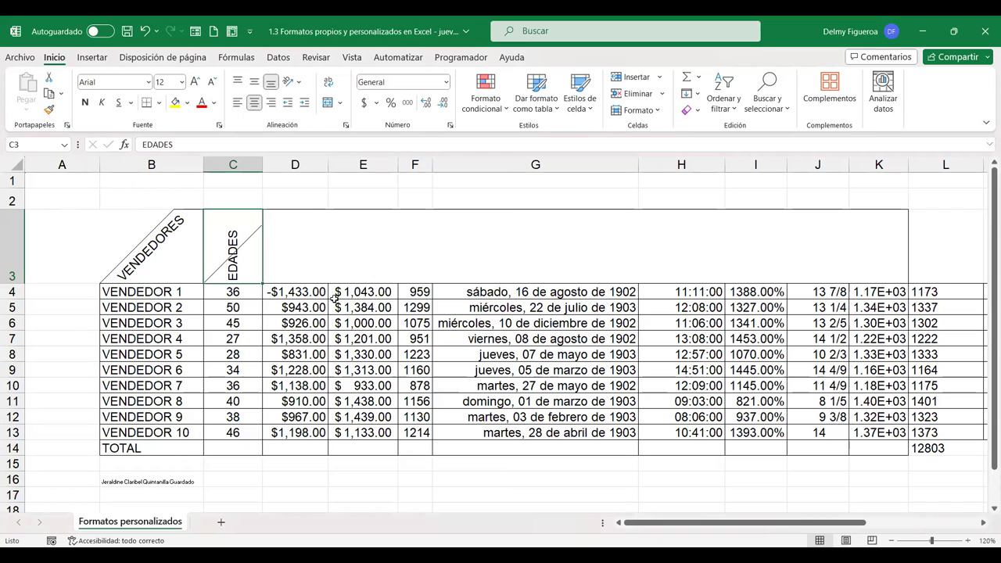
Review C3's alignment settings in Format Cells without changes, then reopen them
{"action": "key", "text": "ctrl+1"}
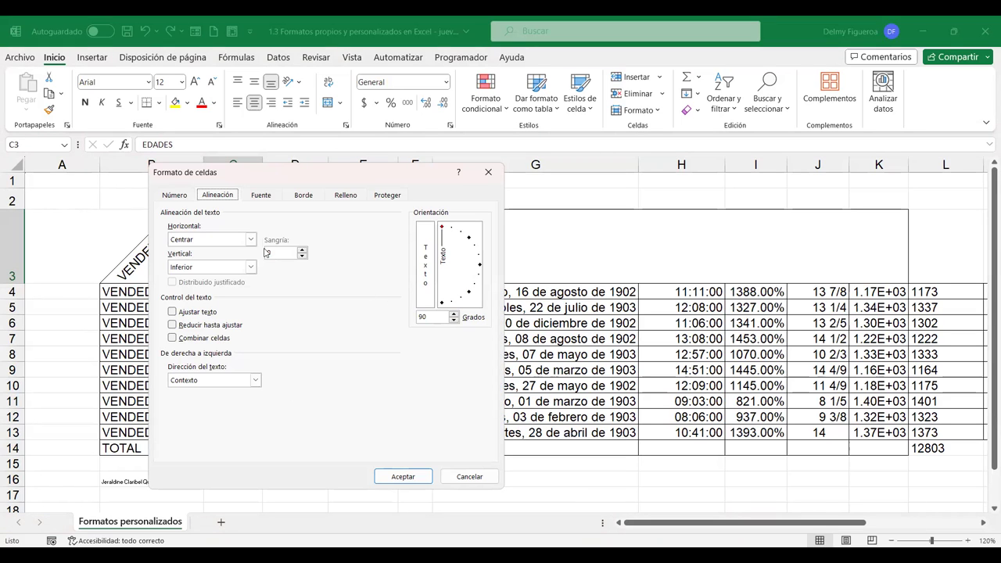
{"action": "left_click", "coordinate": [465, 478]}
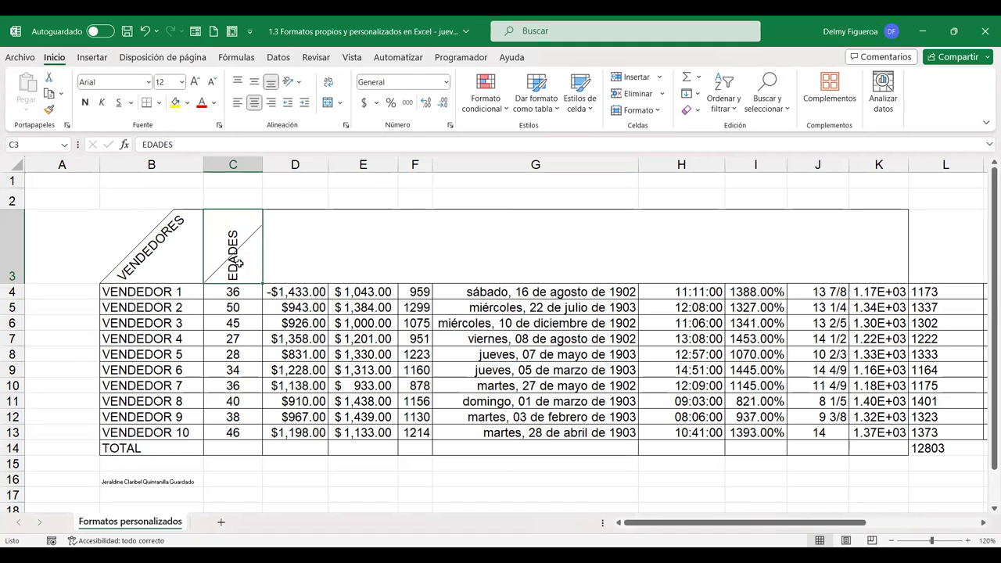
{"action": "key", "text": "ctrl+1"}
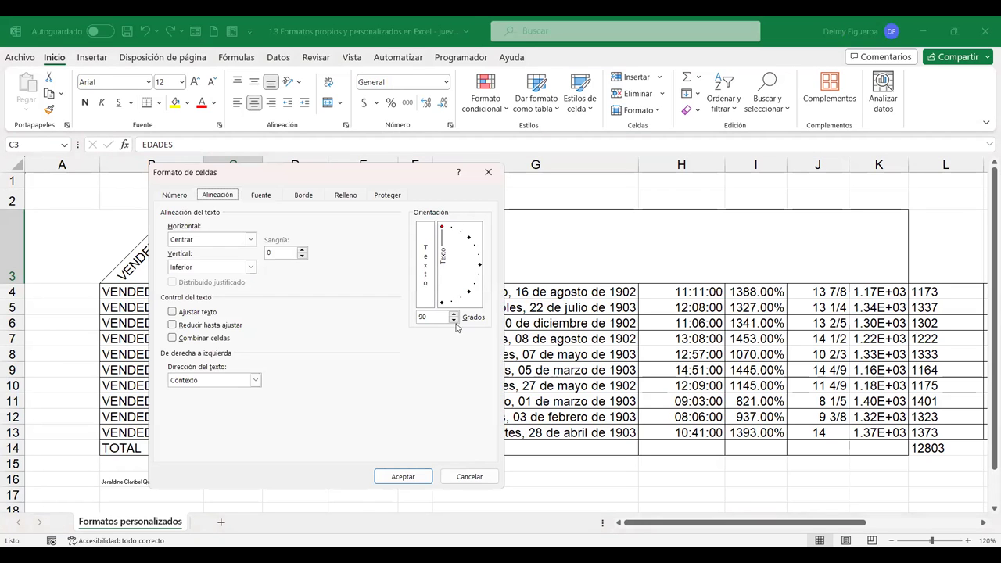
{"action": "left_click", "coordinate": [270, 197]}
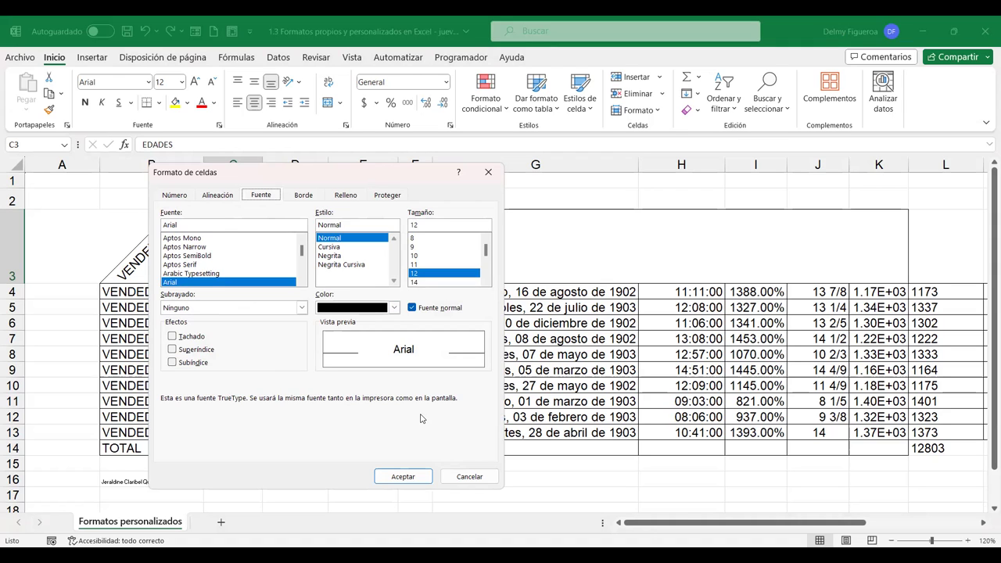
{"action": "left_click", "coordinate": [470, 478]}
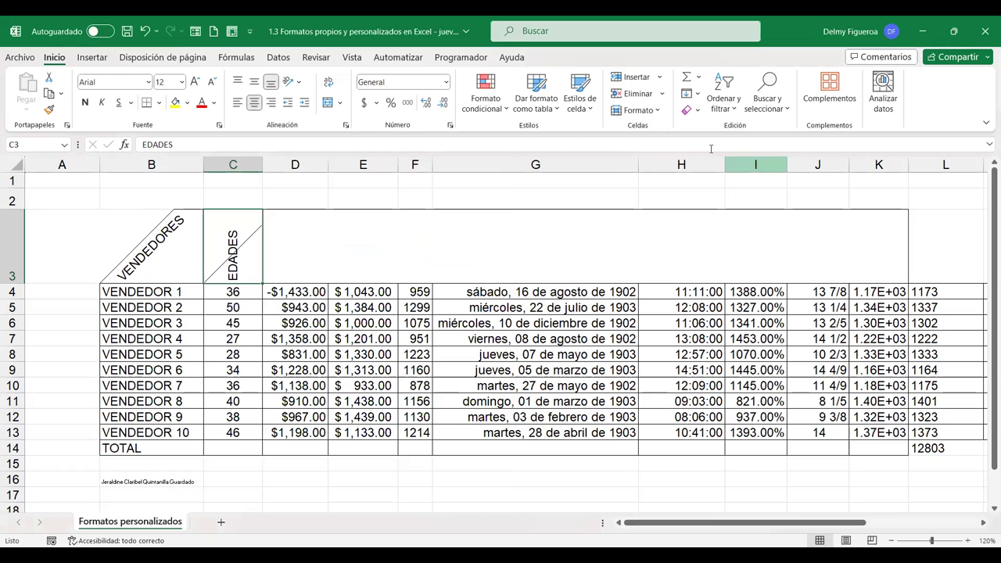